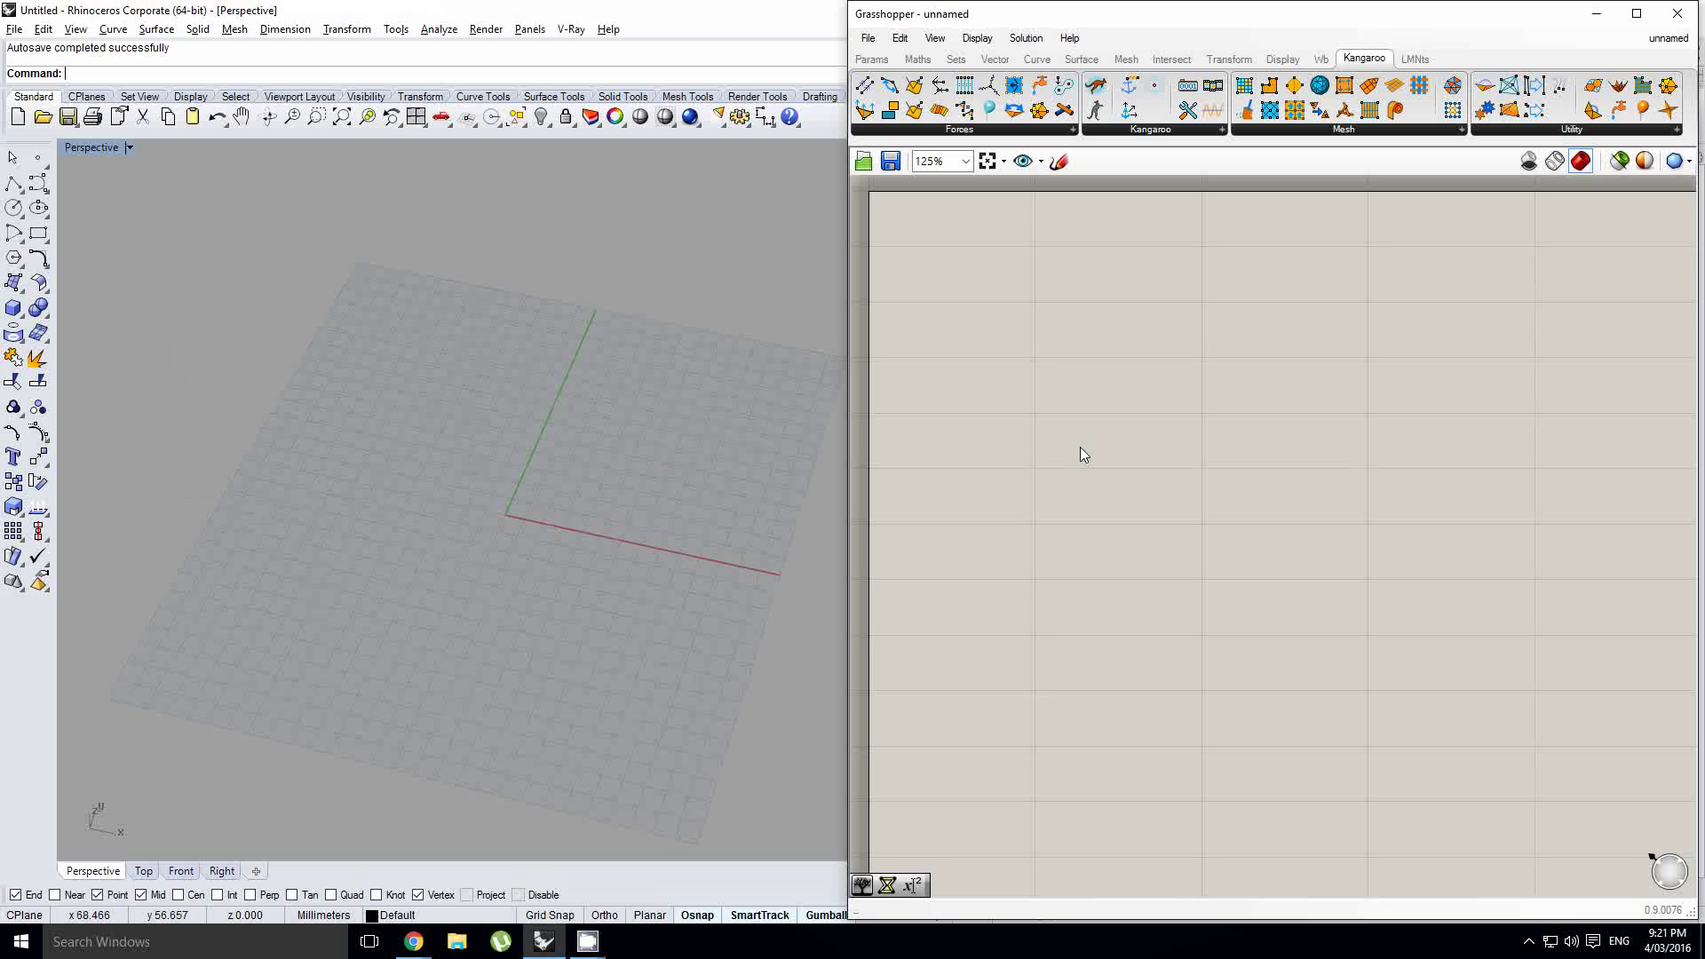
# Look up the most downloaded Grasshopper add-ons on food4Rhino to find Kangaroo Physics, and return to Grasshopper
pyautogui.hotkey('alt', 'Tab')
pyautogui.hotkey('alt', 'Tab')
pyautogui.hotkey('alt', 'Tab')
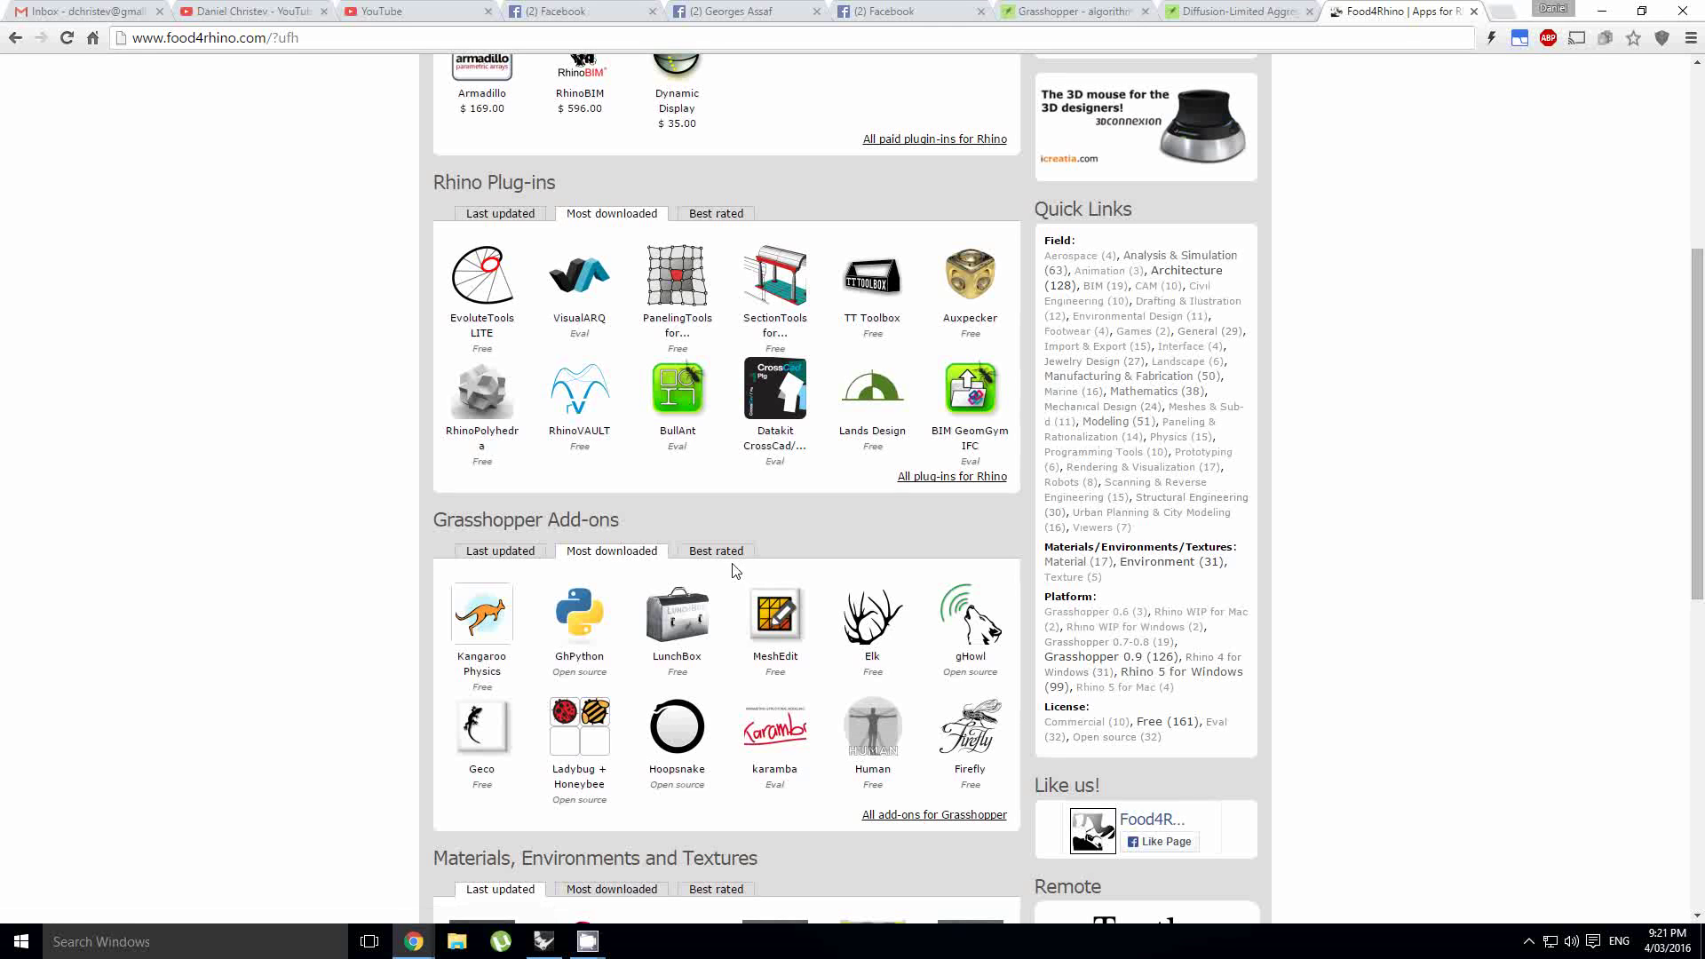
pyautogui.scroll(5, 540, 272)
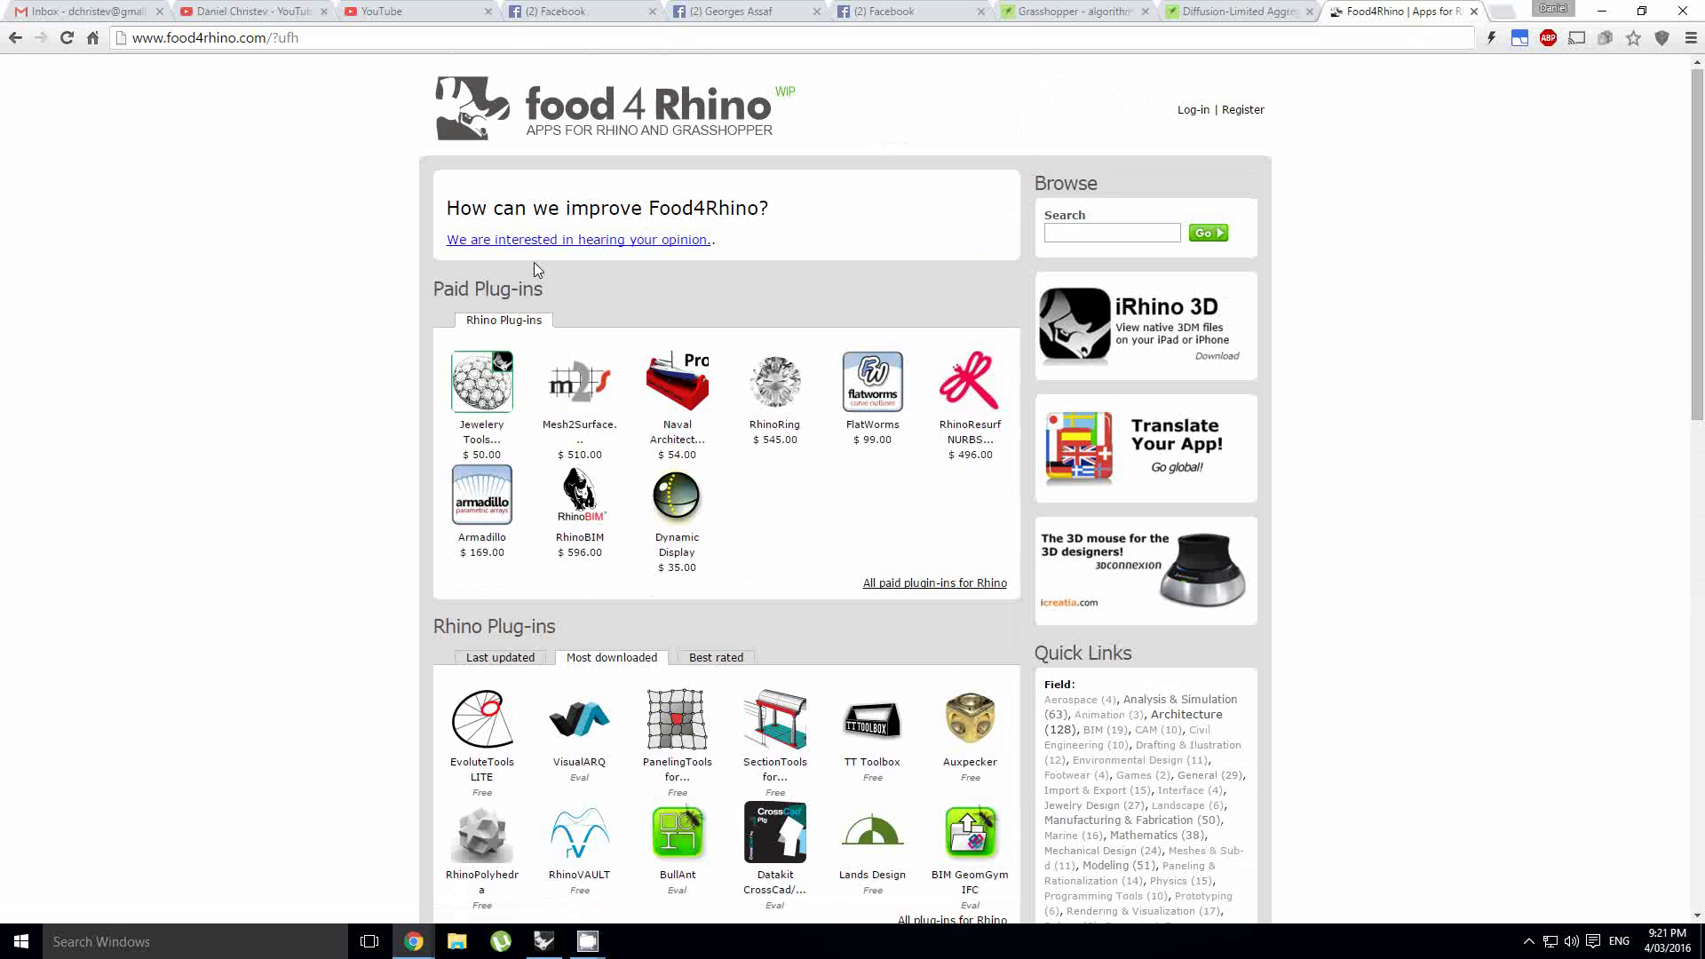
pyautogui.press('F5')
pyautogui.scroll(-1, 626, 350)
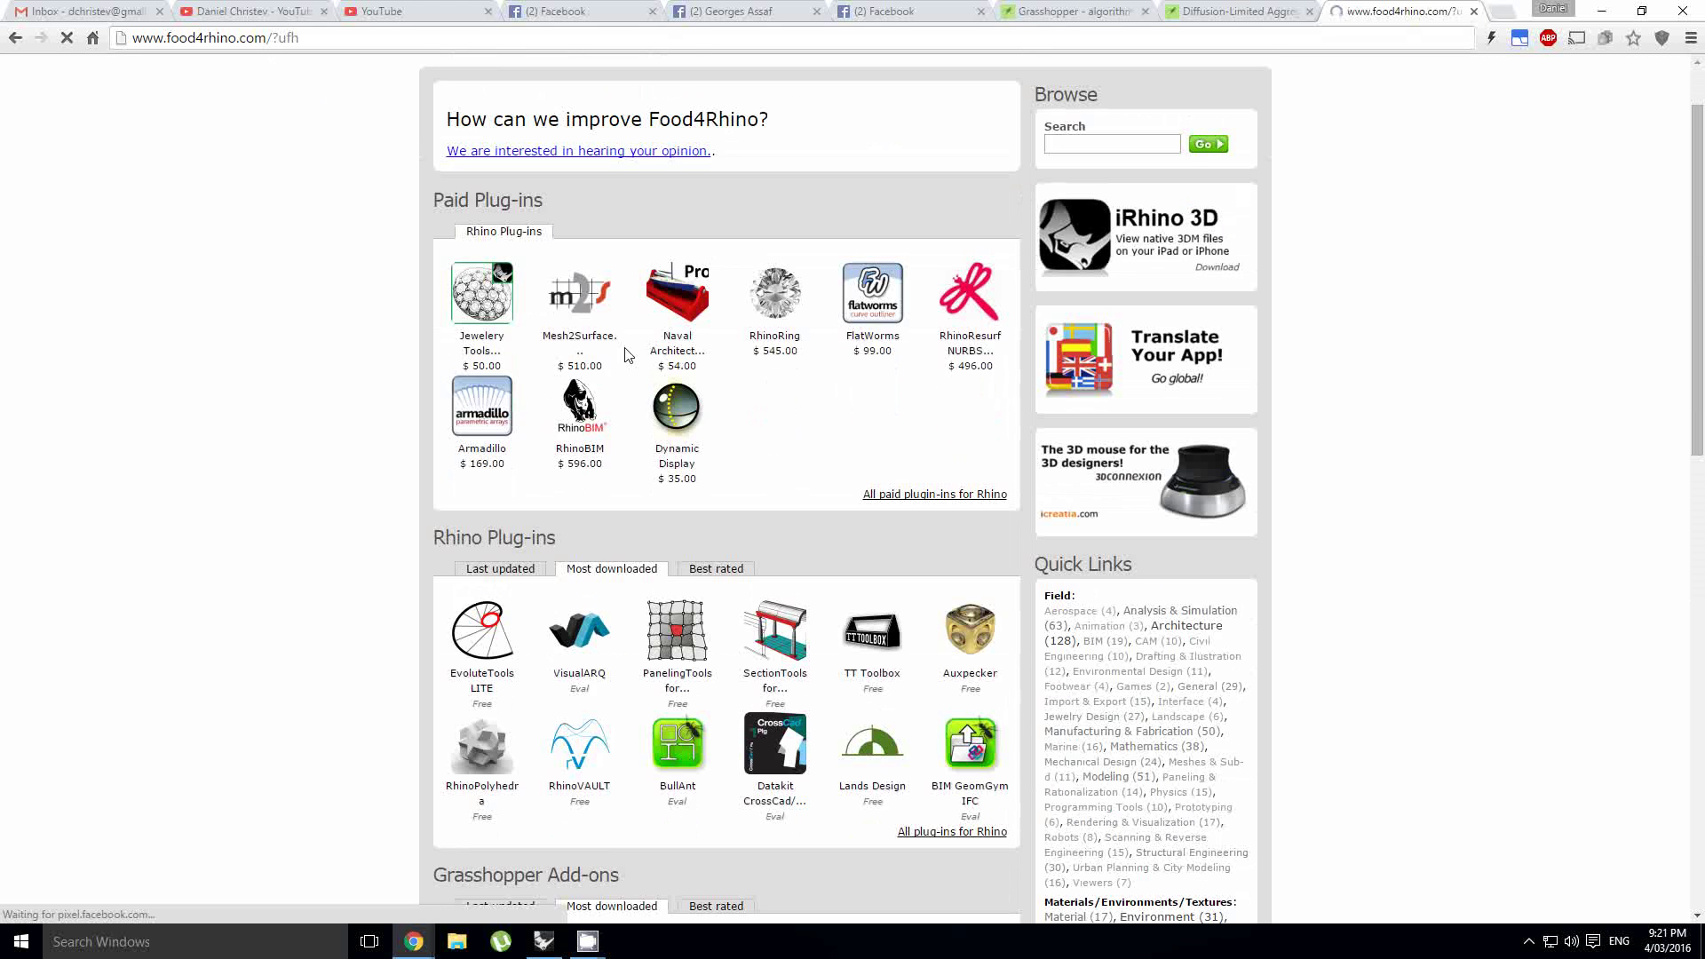
pyautogui.scroll(-5, 622, 373)
pyautogui.scroll(-1, 611, 429)
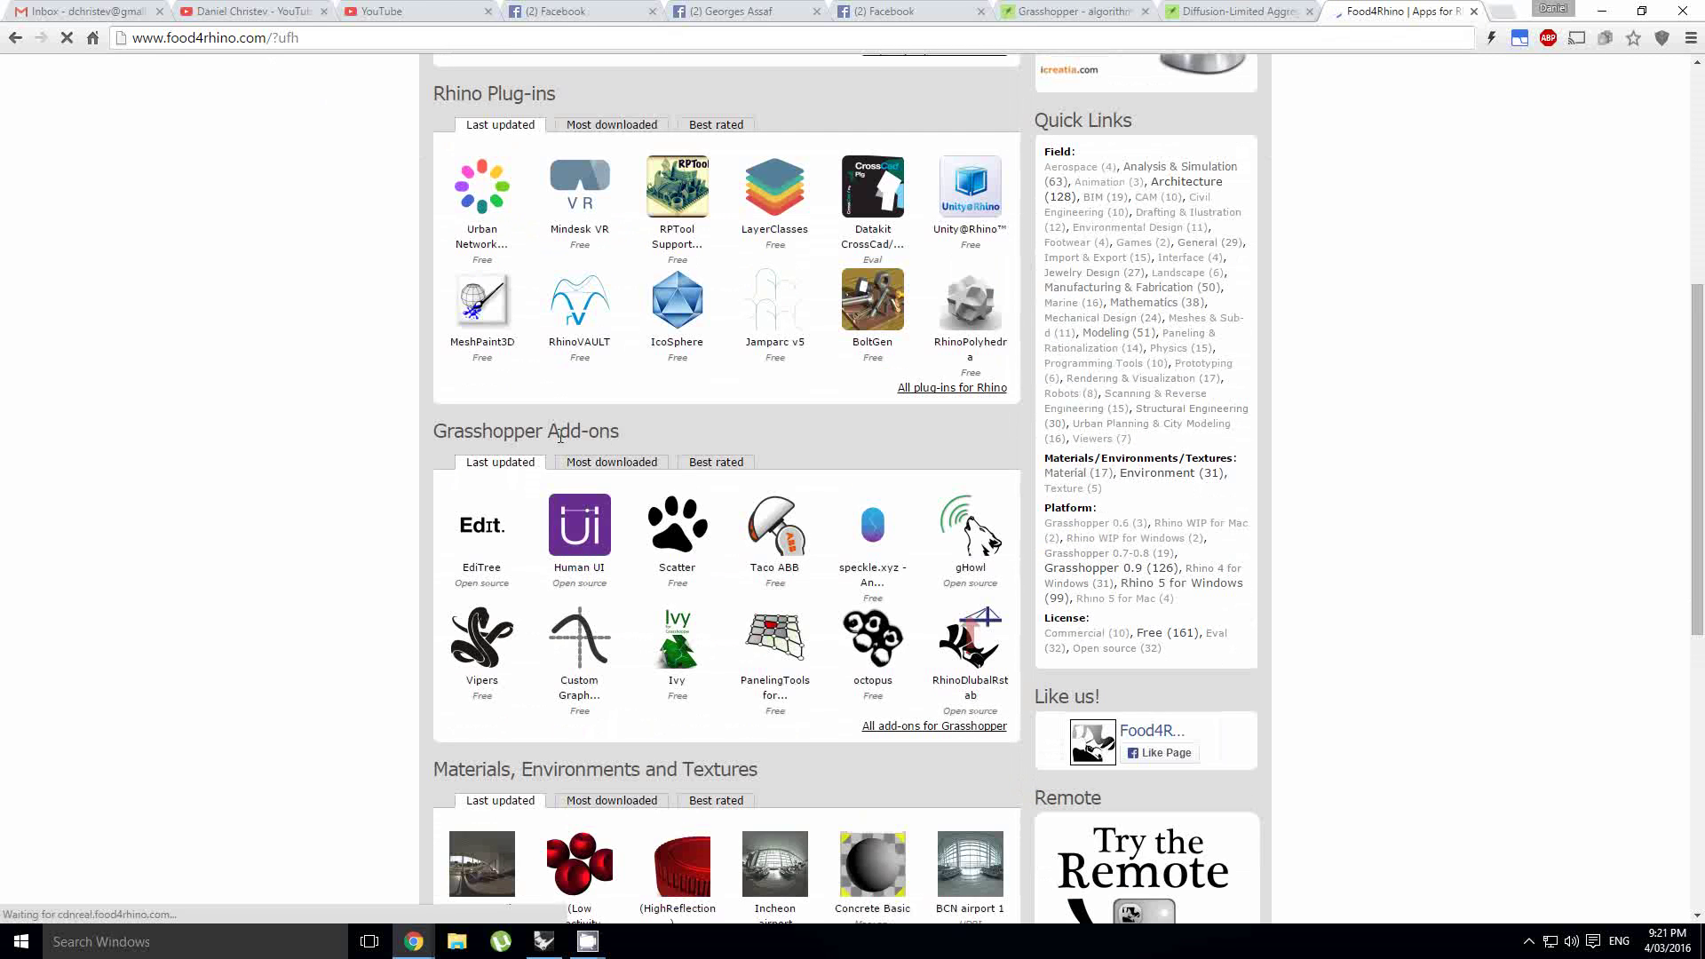
pyautogui.click(609, 463)
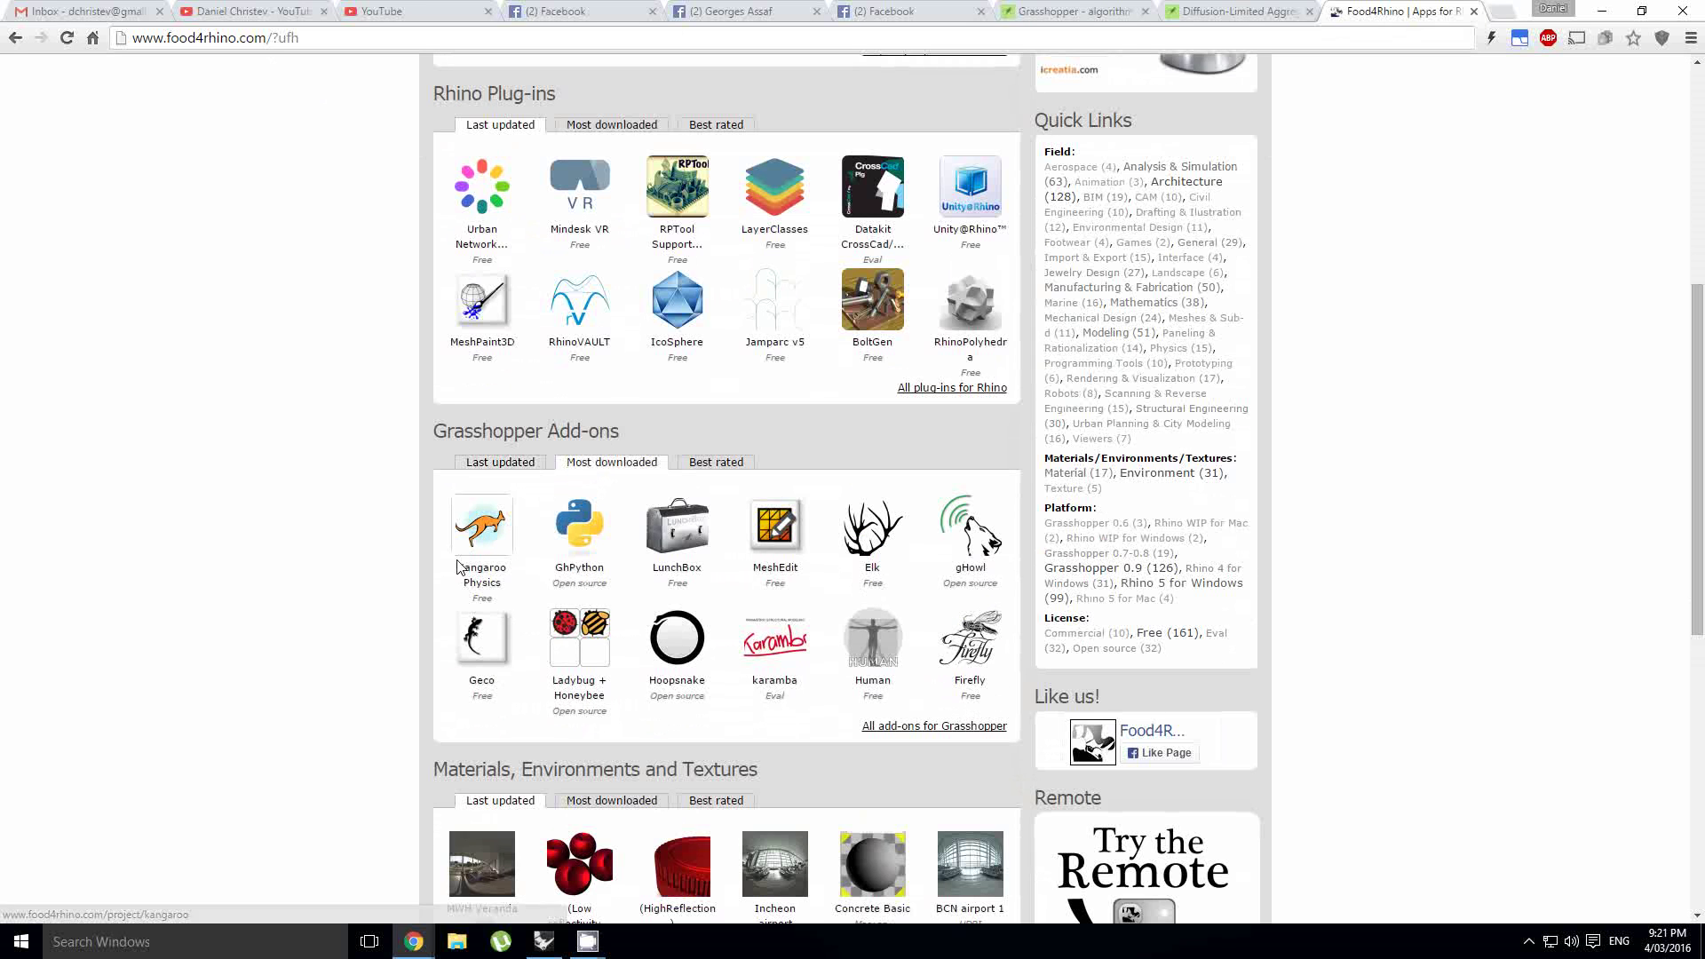
pyautogui.hotkey('alt', 'Tab')
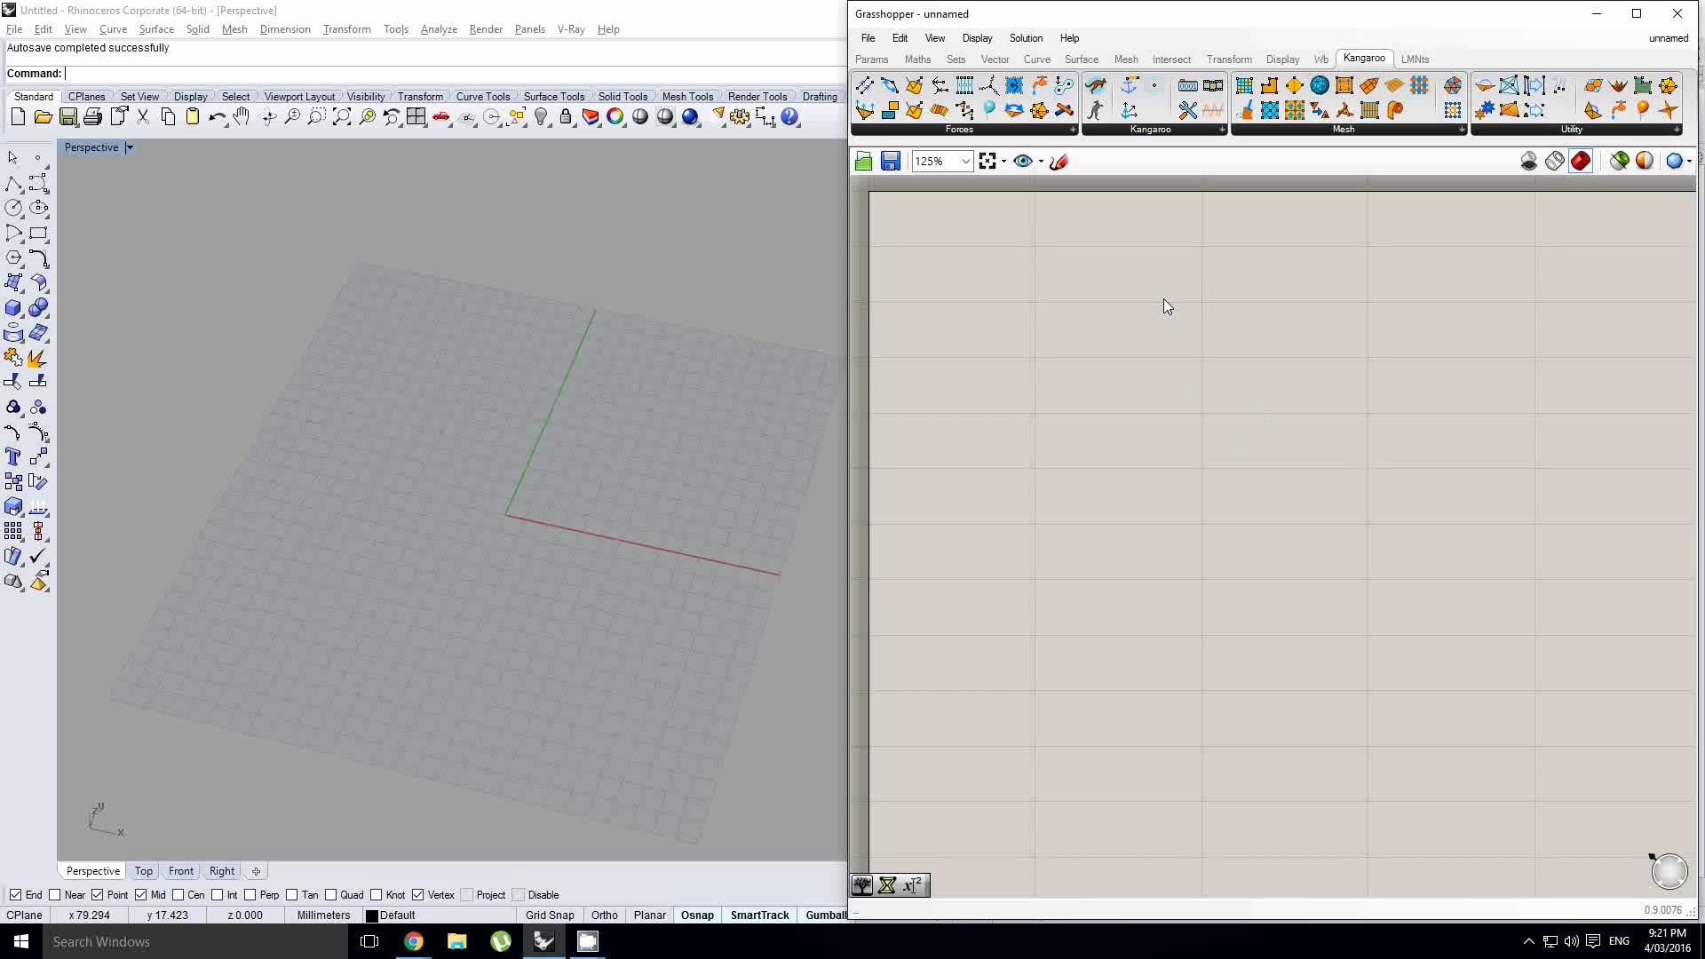
# Place a KangarooPhysics component on the empty canvas
pyautogui.click(1174, 130)
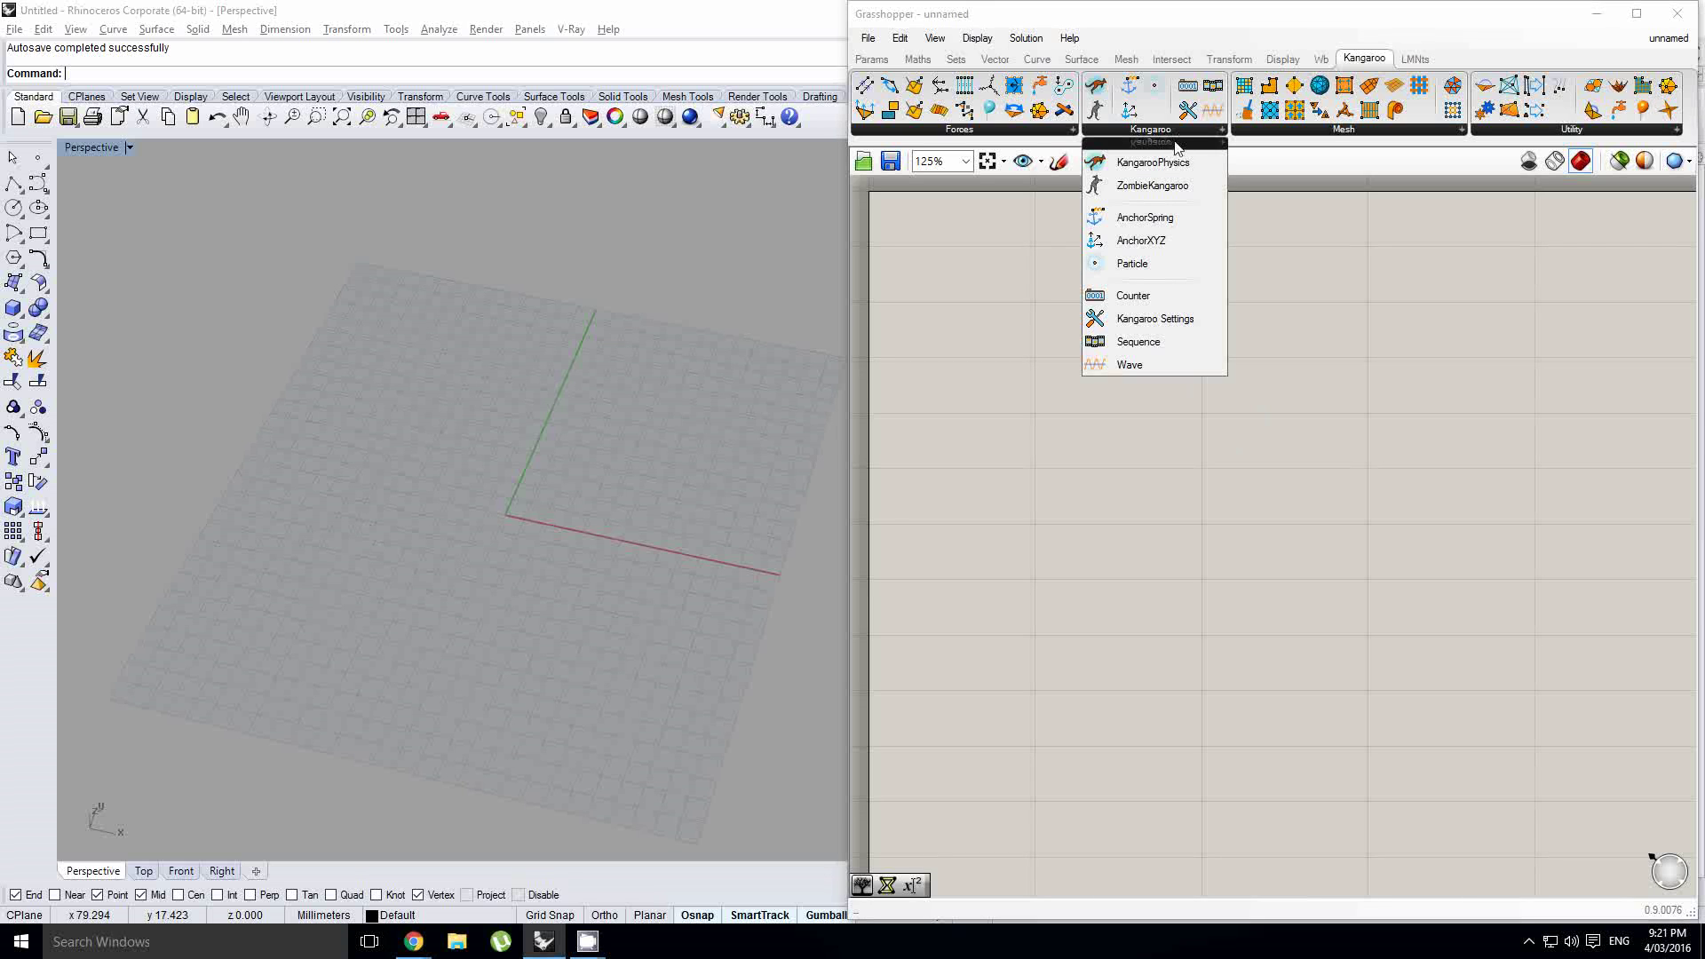
pyautogui.moveTo(1344, 399); pyautogui.dragTo(1406, 401)
pyautogui.moveTo(1318, 295)
pyautogui.mouseDown(button='right')
pyautogui.moveTo(1288, 298)
pyautogui.moveTo(1319, 303)
pyautogui.mouseUp(button='right')
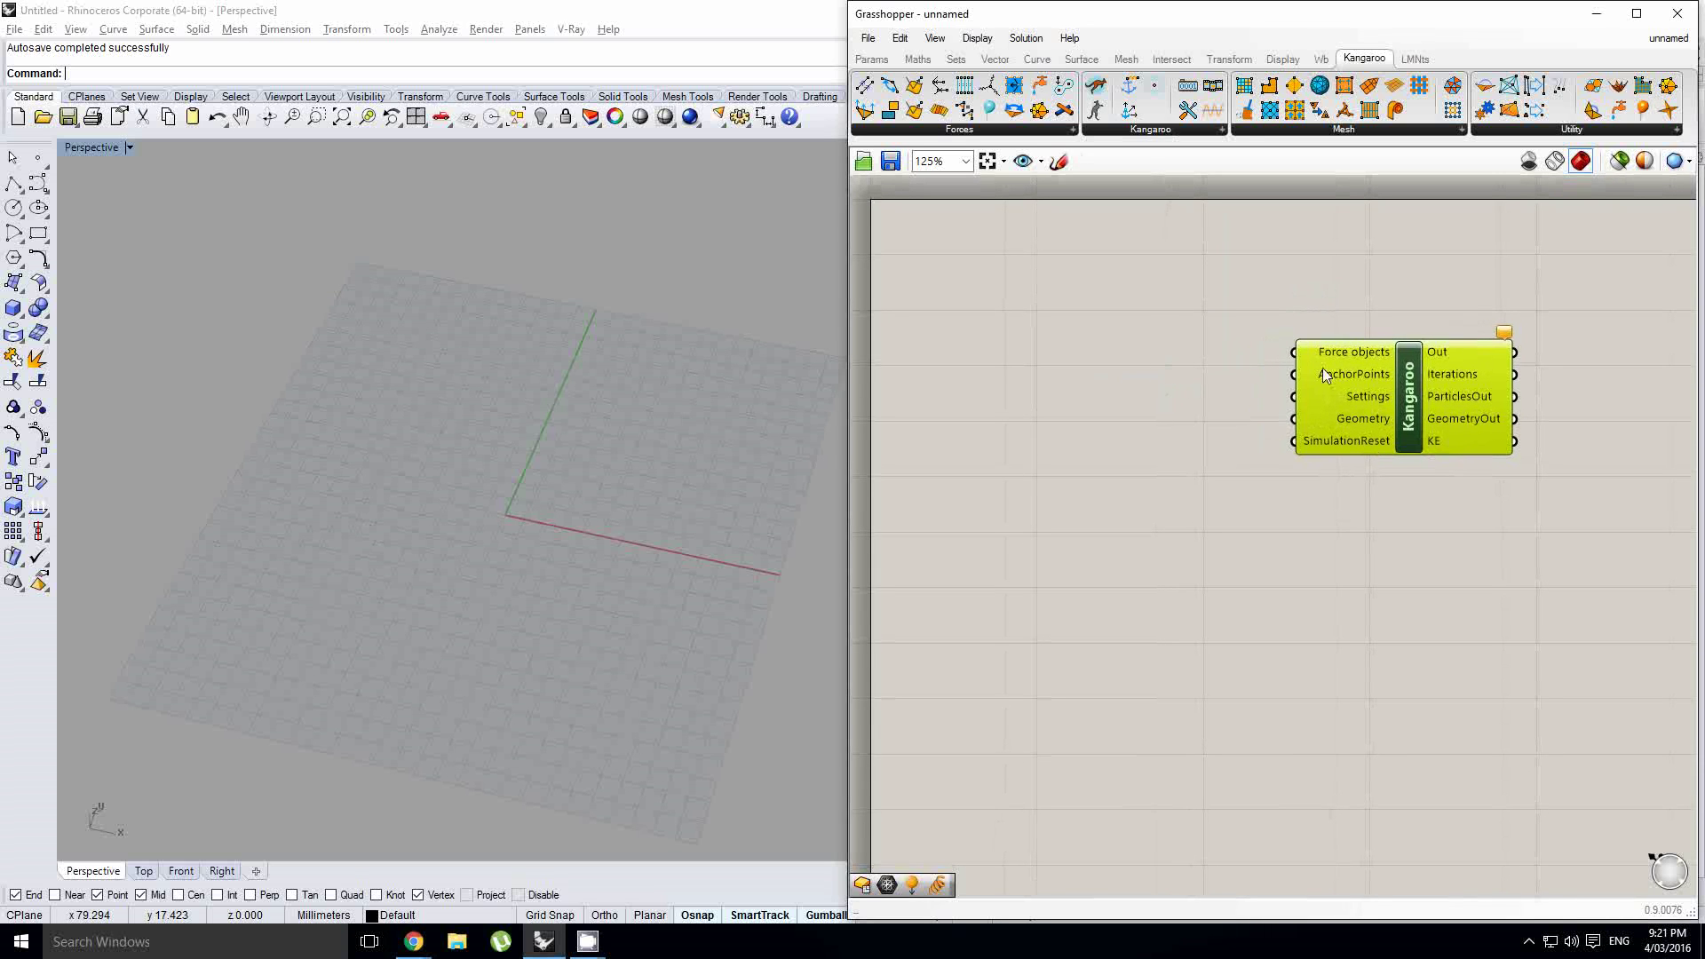
pyautogui.click(1356, 325)
pyautogui.moveTo(1412, 389); pyautogui.dragTo(1411, 387)
pyautogui.moveTo(1271, 302); pyautogui.dragTo(1618, 498)
pyautogui.click(1302, 307)
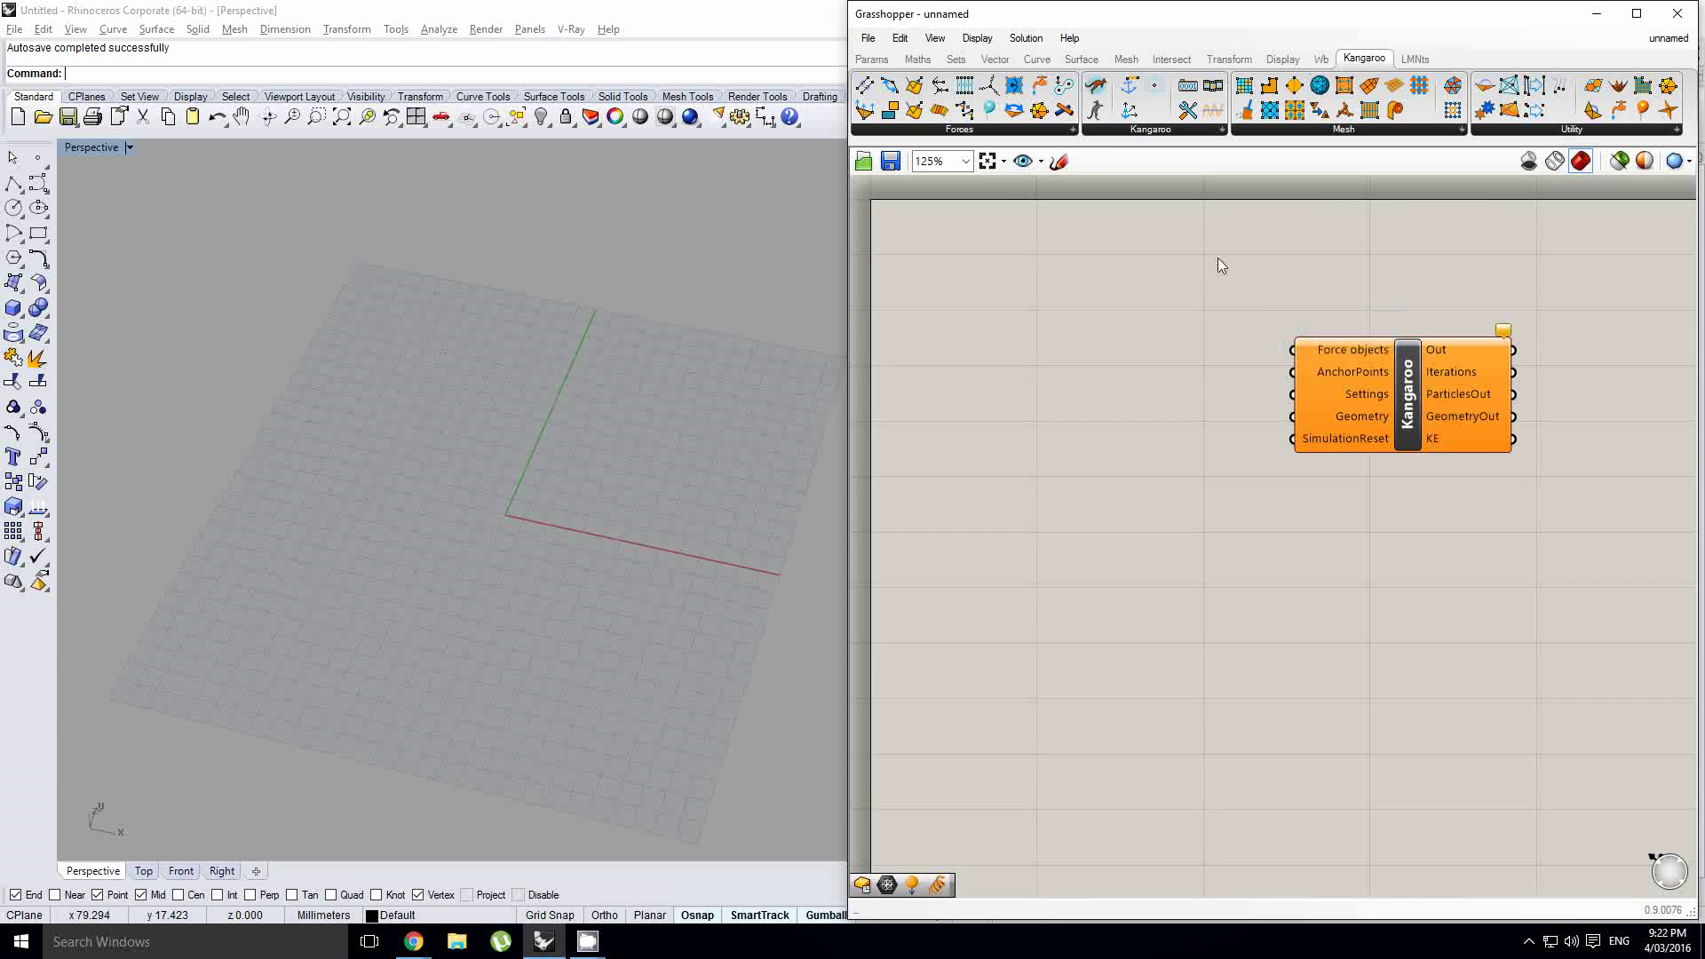
# Examine the lists of Forces and Utility components available in Kangaroo
pyautogui.click(965, 133)
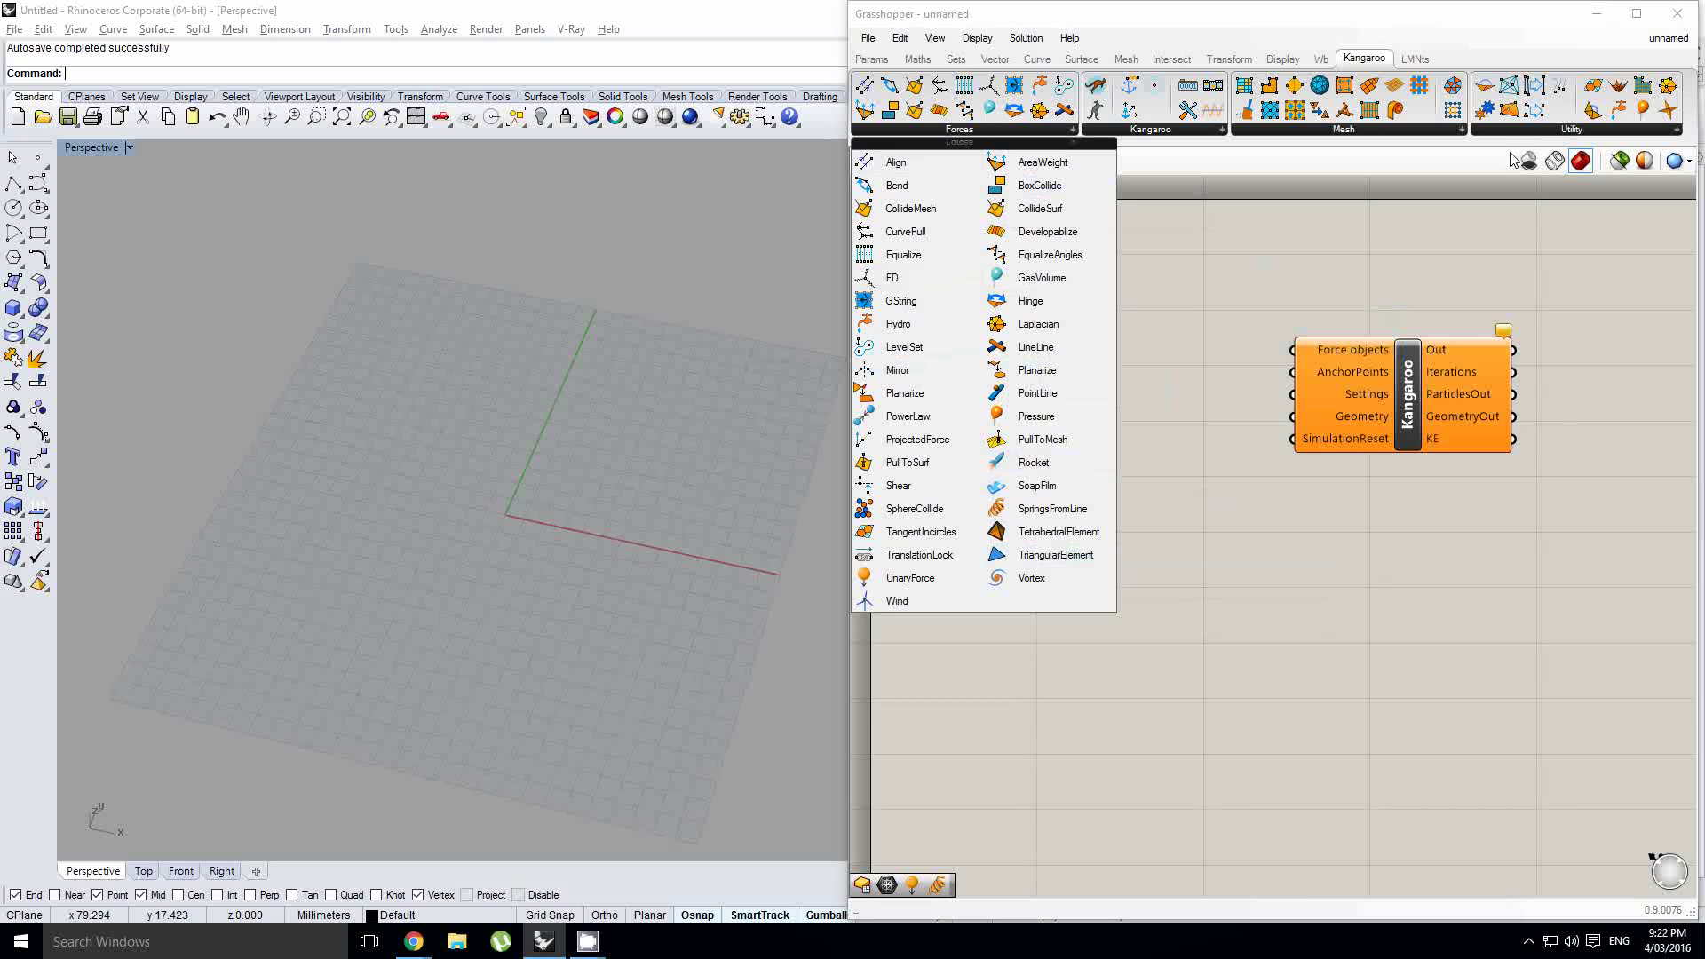
pyautogui.click(1527, 132)
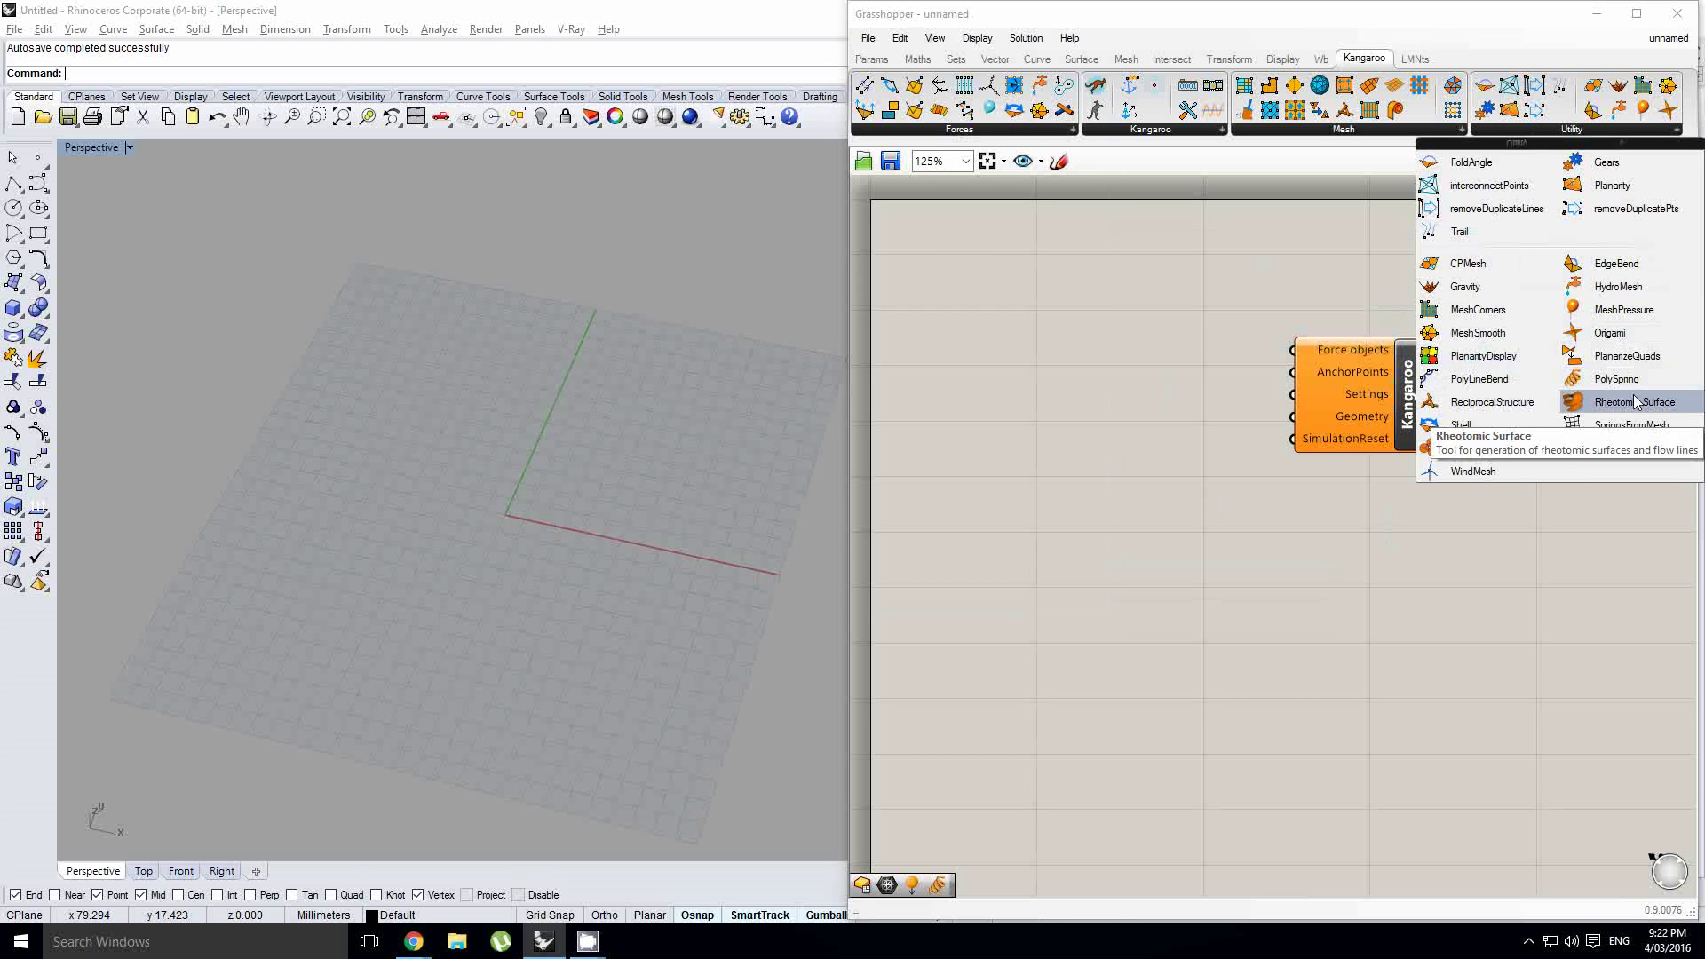
pyautogui.click(950, 131)
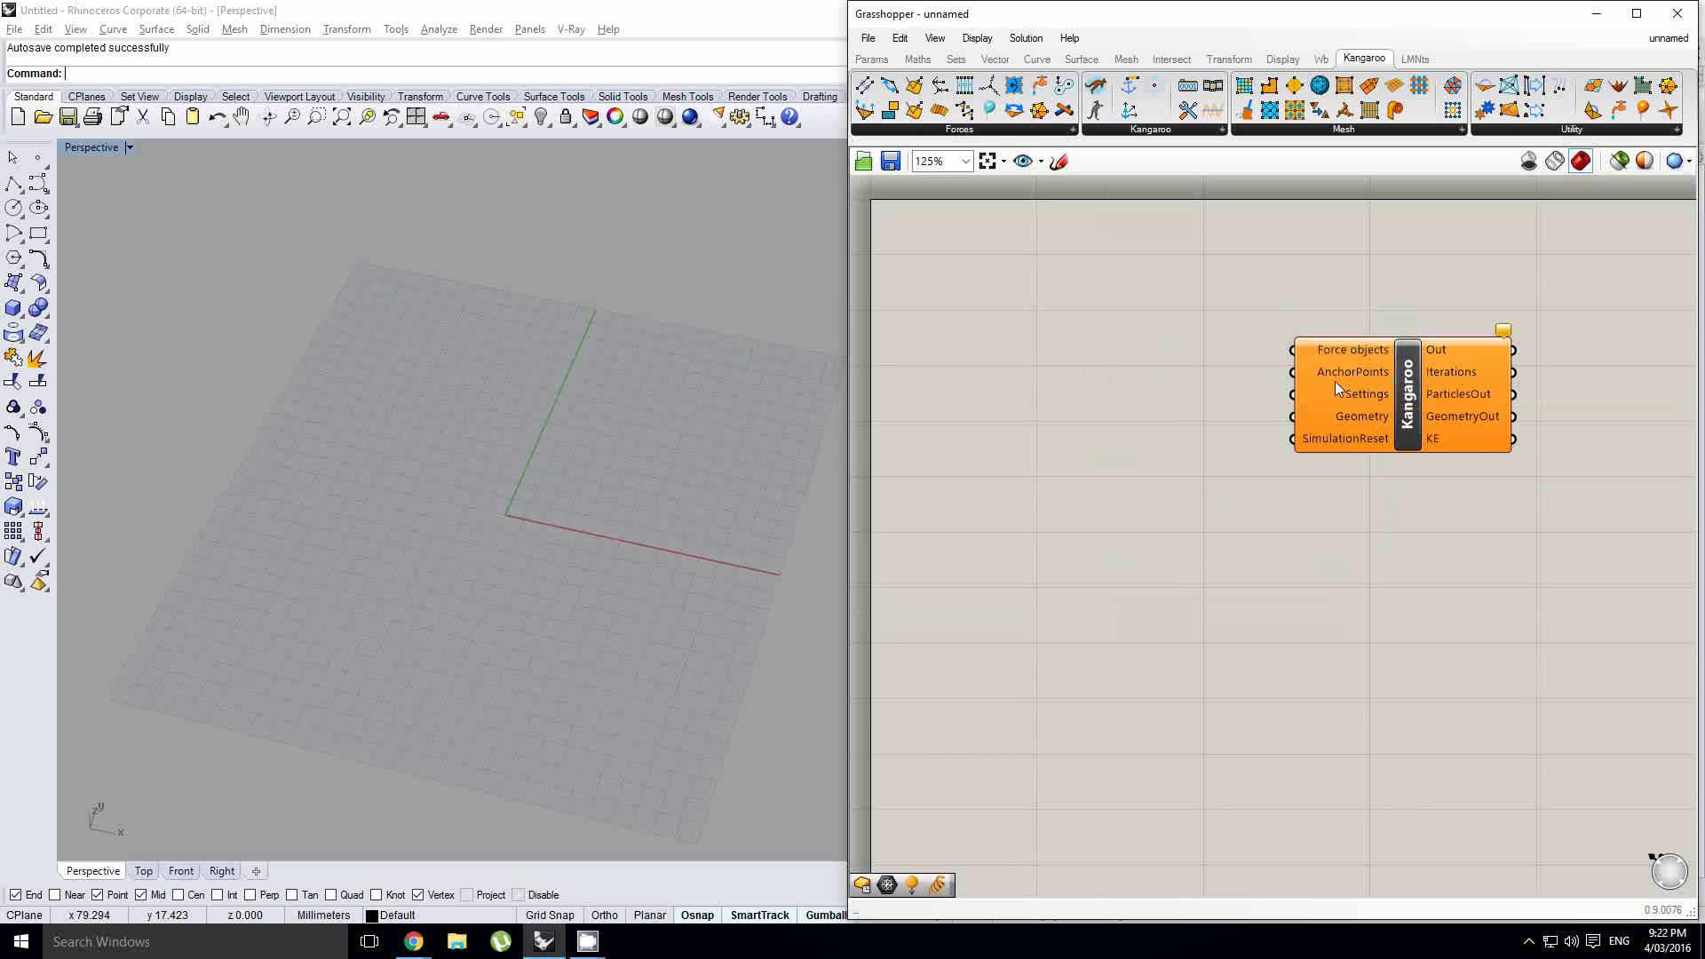
# Place a Kangaroo Settings component to inspect its inputs, and delete it from the canvas
pyautogui.click(1131, 130)
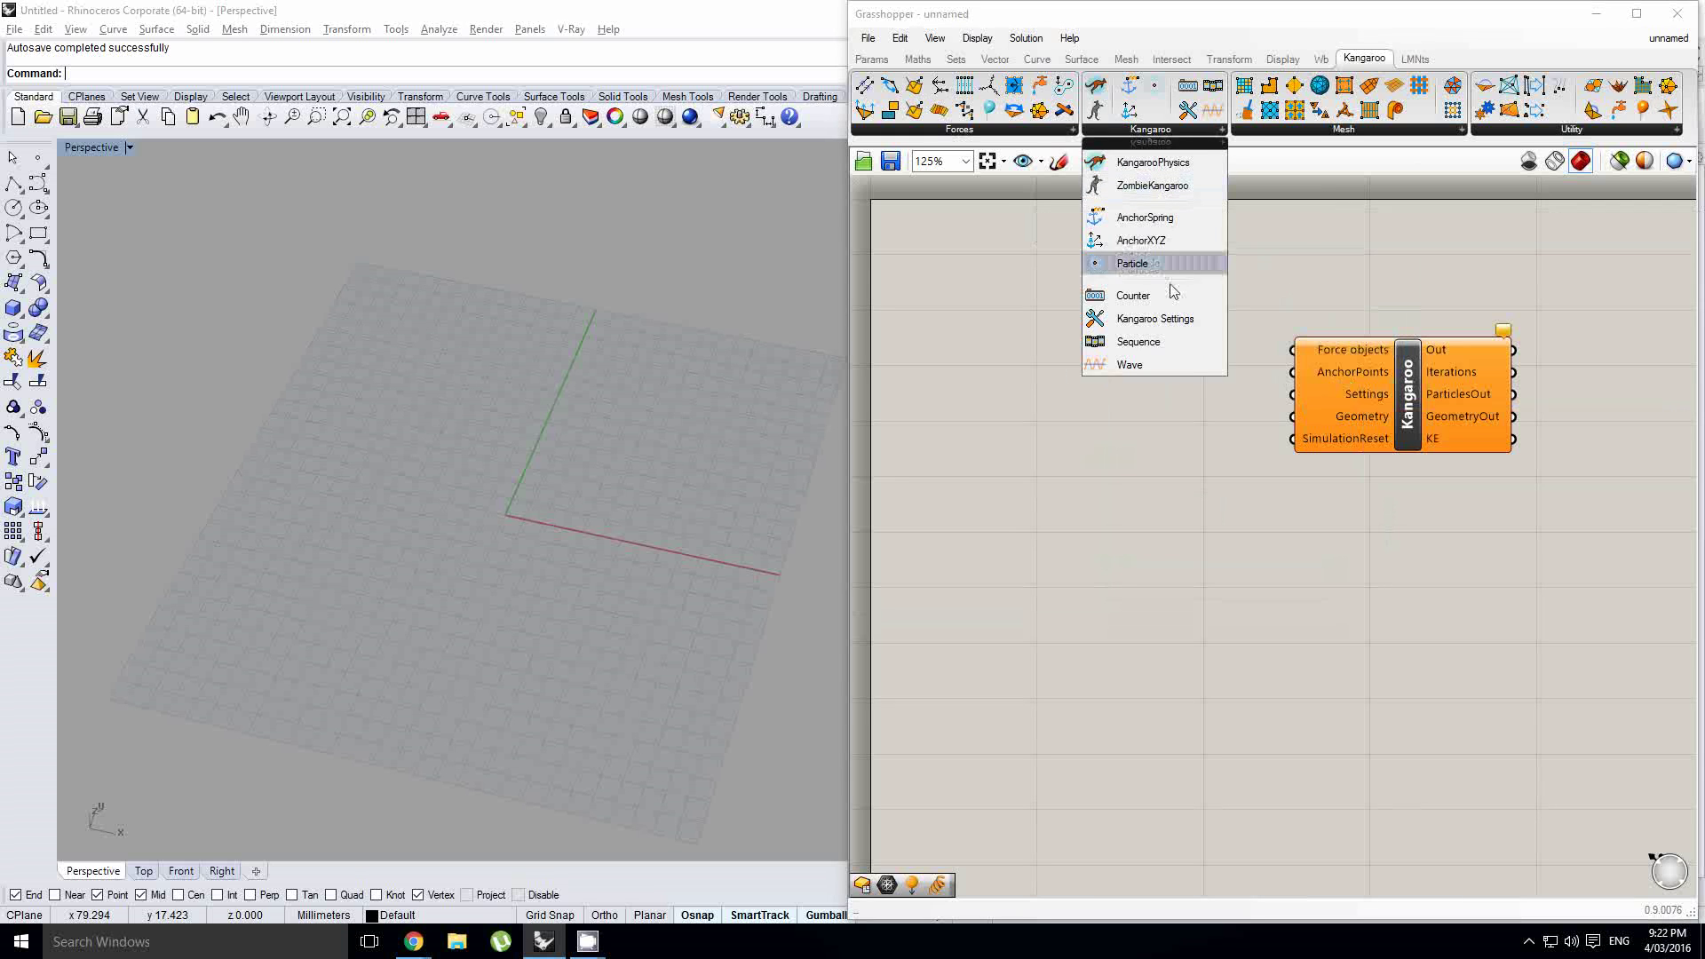
pyautogui.moveTo(1155, 318); pyautogui.dragTo(1170, 599)
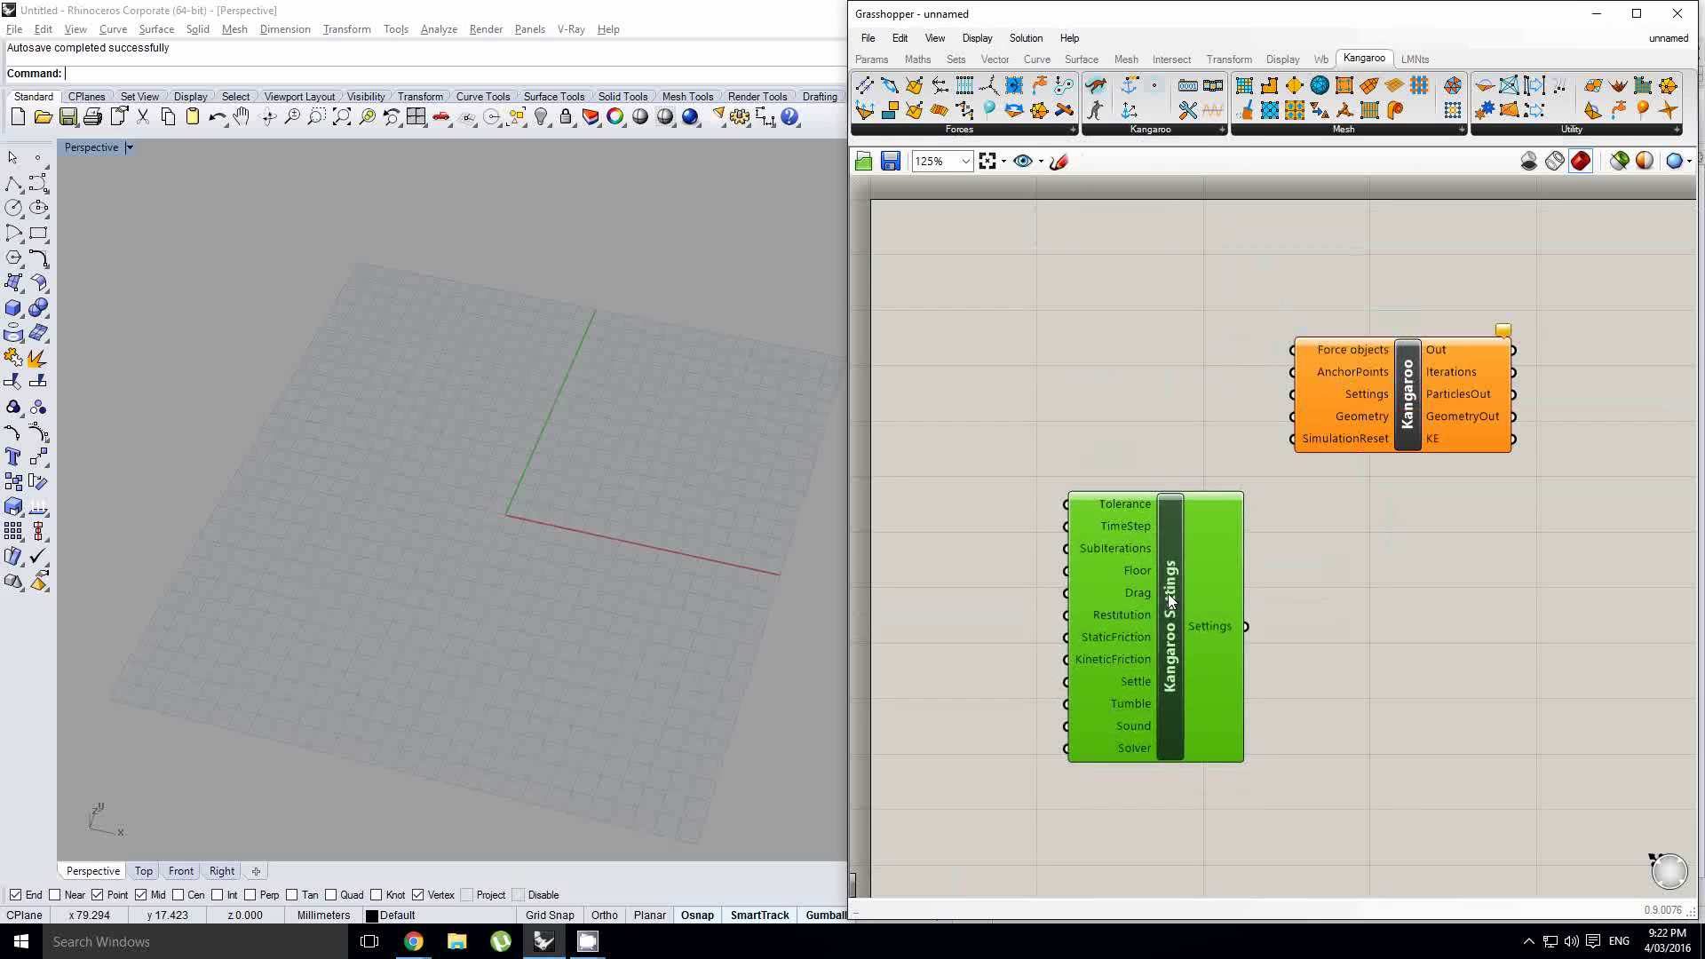
pyautogui.moveTo(1169, 612); pyautogui.dragTo(1222, 538, button='right')
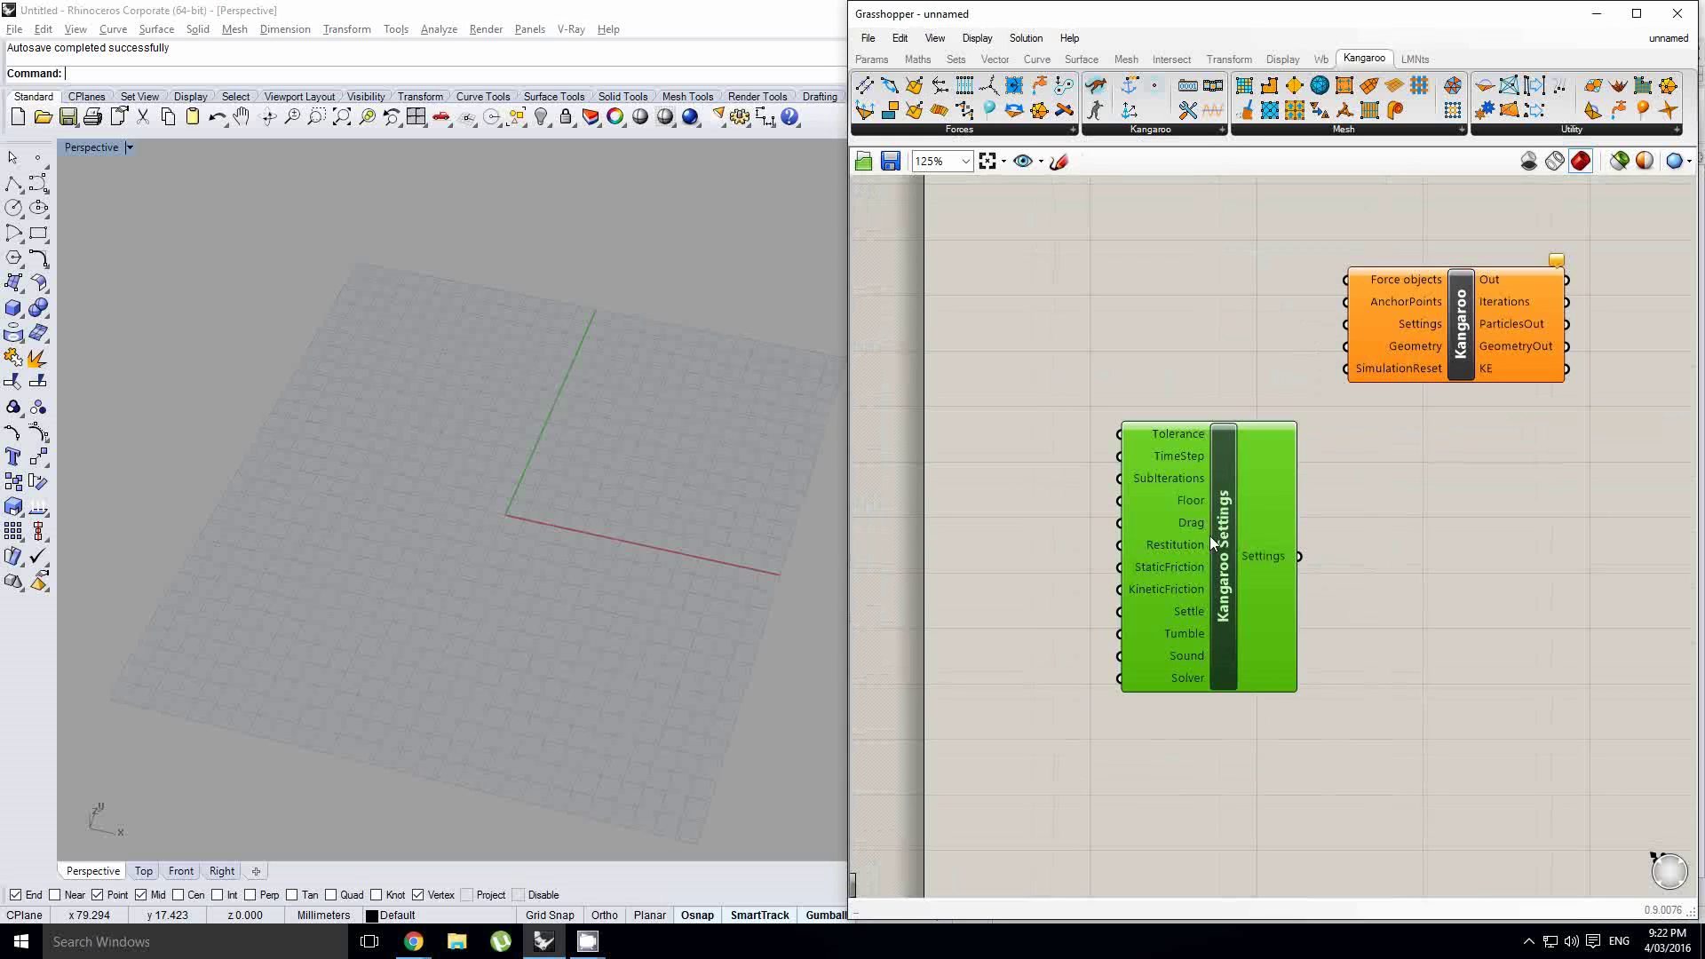
pyautogui.moveTo(1149, 531)
pyautogui.moveTo(1217, 553); pyautogui.dragTo(1210, 562)
pyautogui.press('Delete')
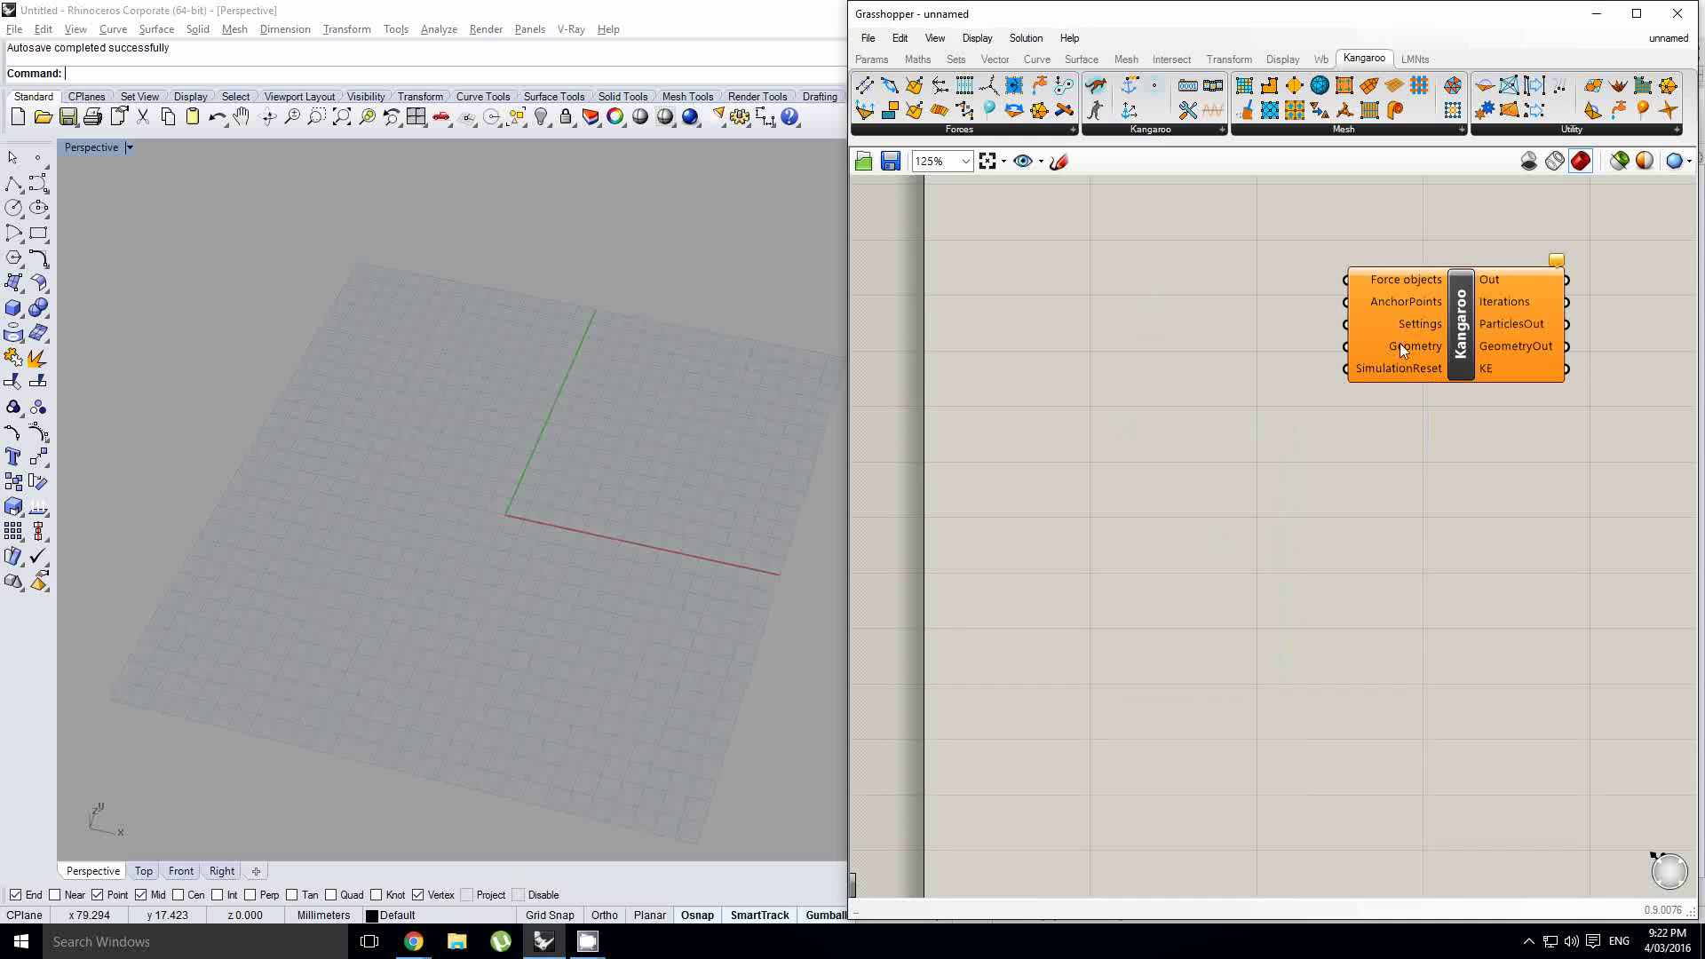
# Move the Kangaroo component farther right to leave room for components feeding its inputs
pyautogui.moveTo(1267, 346); pyautogui.dragTo(1241, 404, button='right')
pyautogui.moveTo(1452, 407); pyautogui.dragTo(1505, 407)
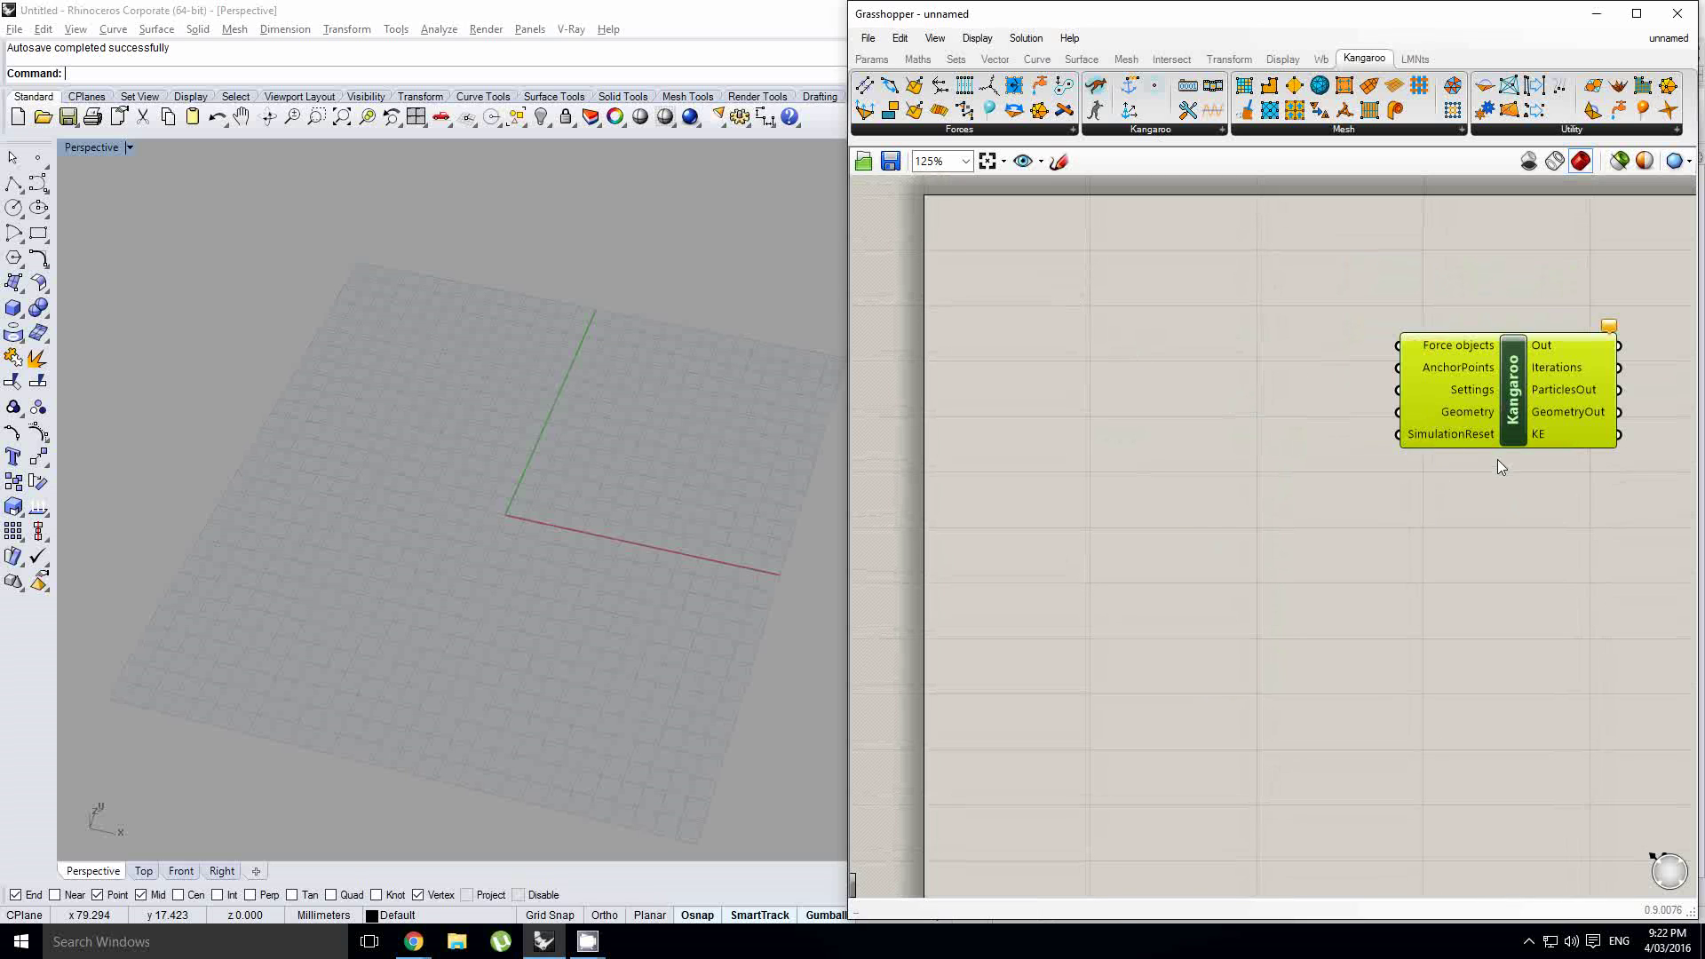
pyautogui.moveTo(1354, 416); pyautogui.dragTo(1206, 403, button='right')
pyautogui.scroll(-1, 1278, 408)
pyautogui.click(1206, 403)
pyautogui.moveTo(1440, 397); pyautogui.dragTo(1581, 410)
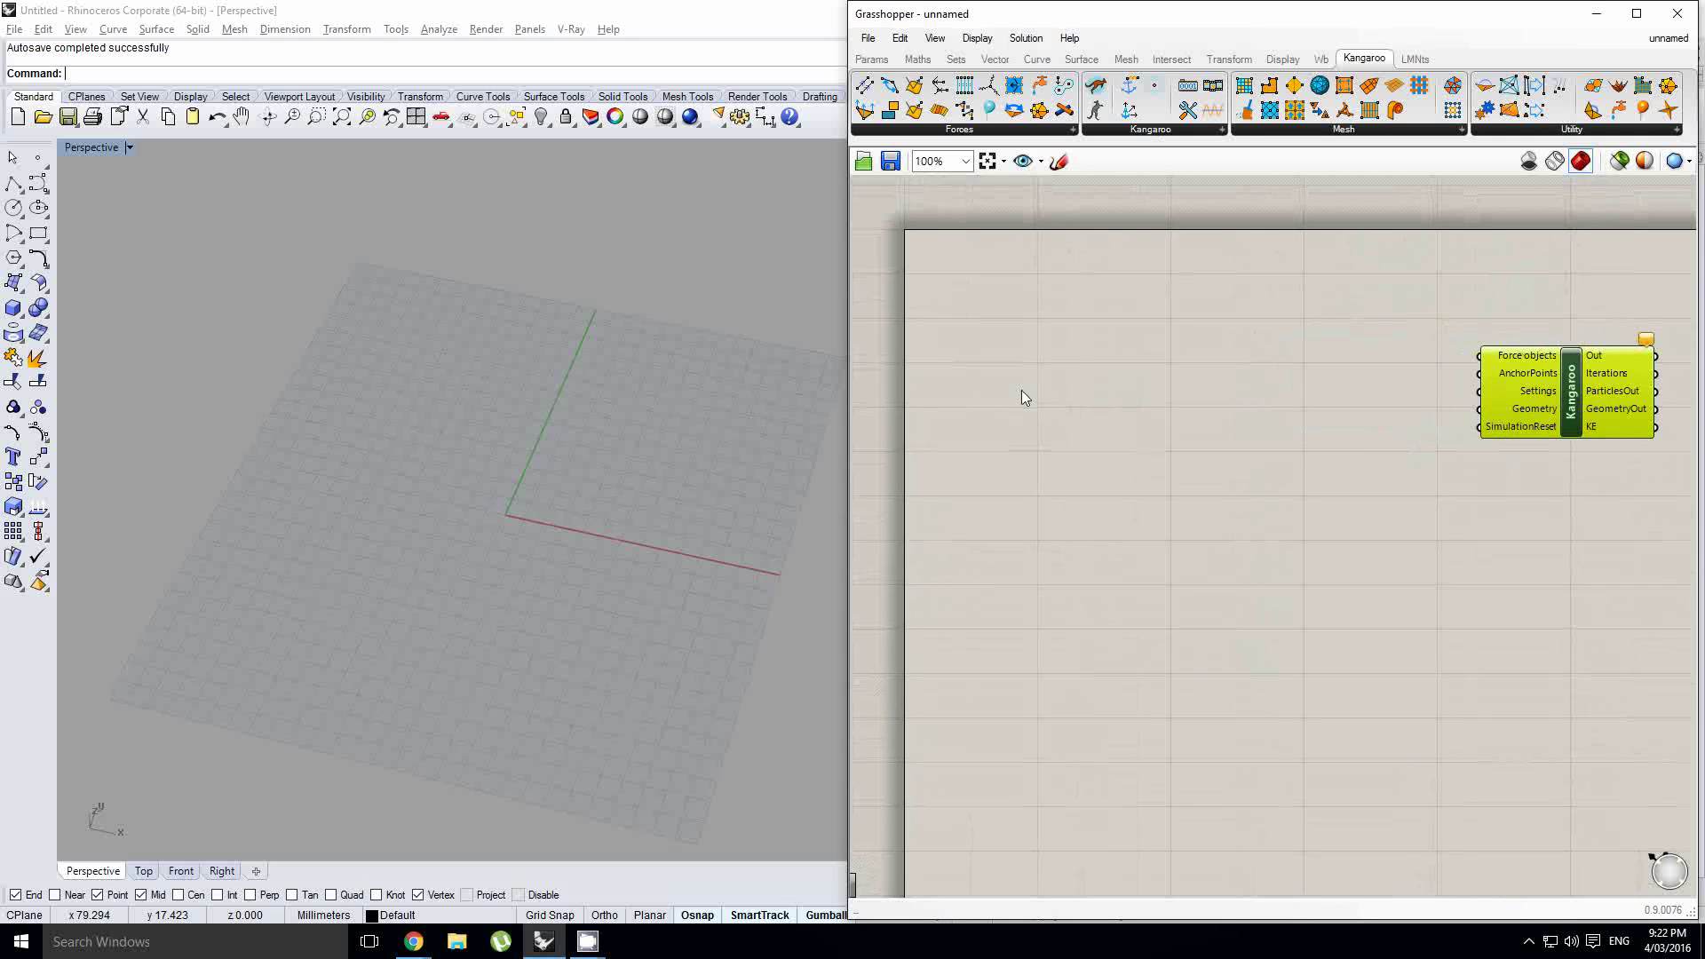
# Add a Center Box component on the canvas, well ahead of the Kangaroo component
pyautogui.click(1051, 398)
pyautogui.doubleClick(1052, 398)
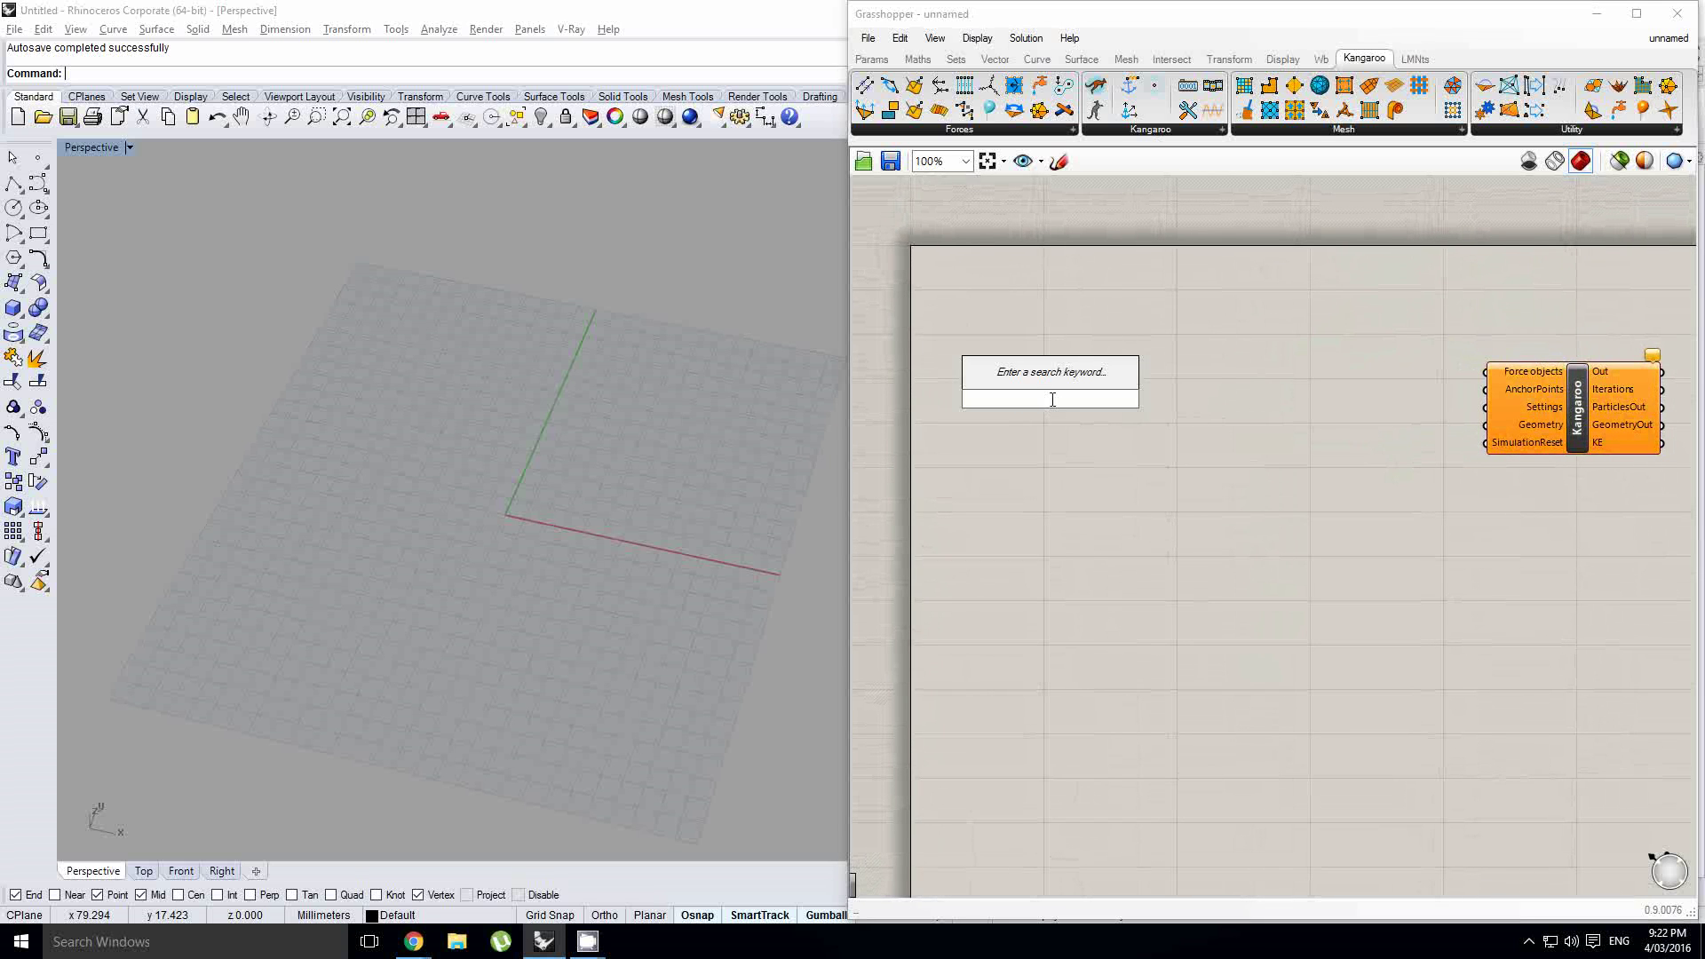
pyautogui.write('center')
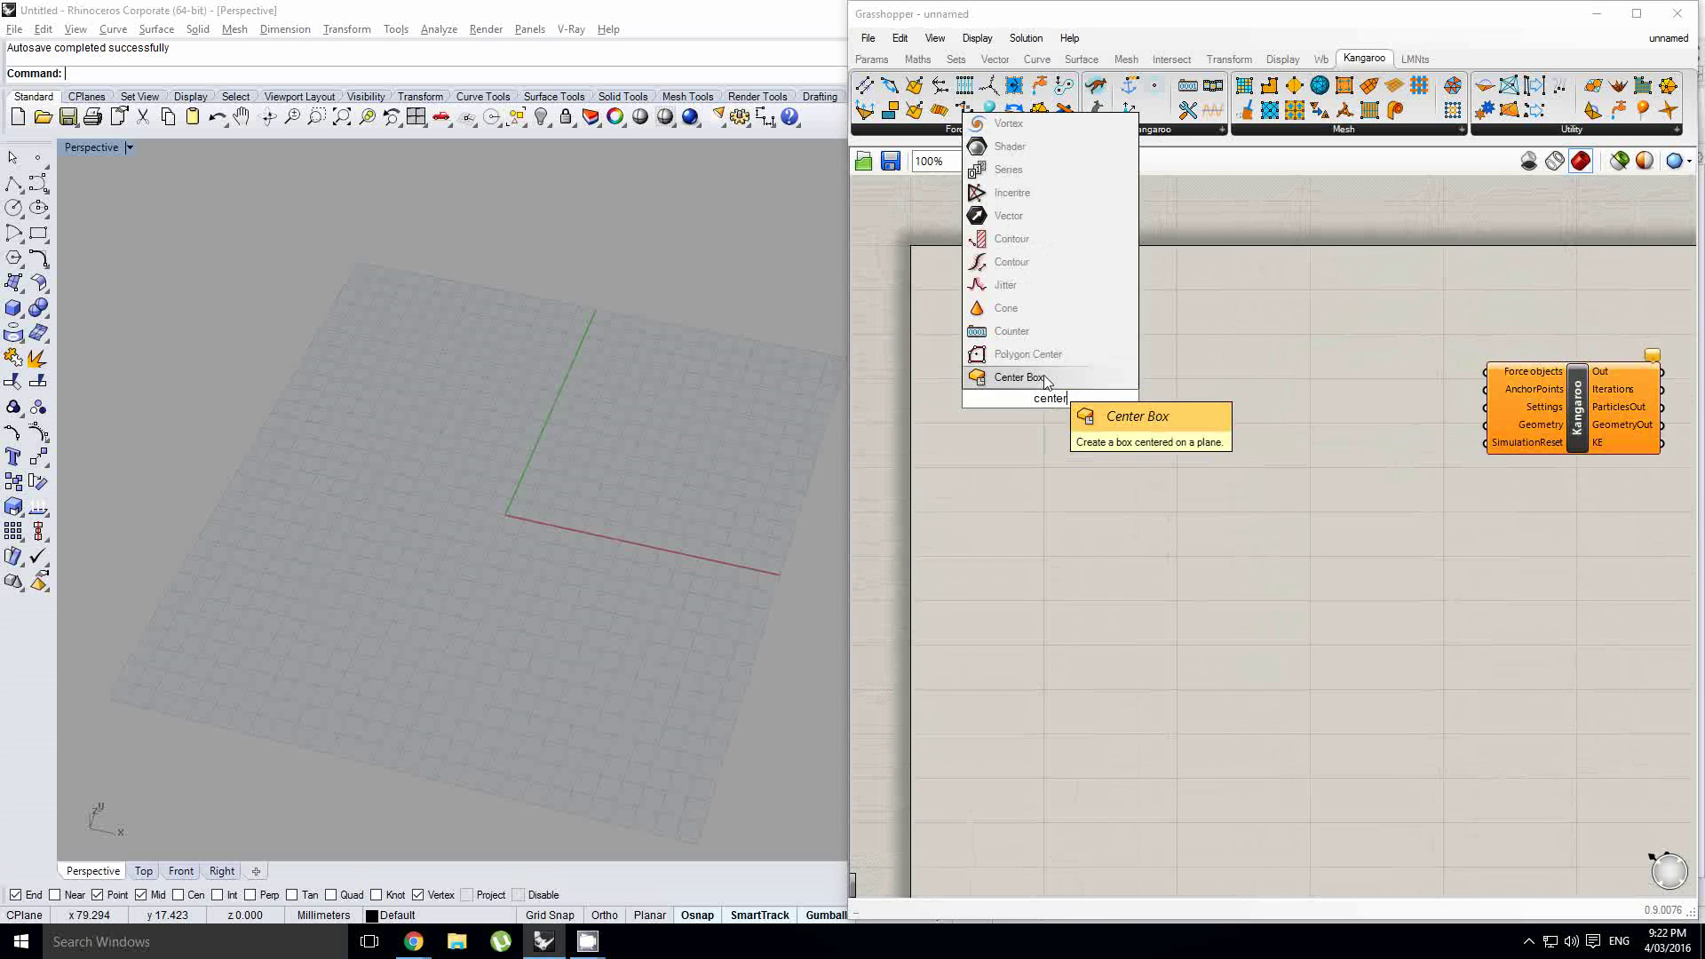
pyautogui.click(1046, 378)
pyautogui.moveTo(1055, 408); pyautogui.dragTo(1125, 421)
pyautogui.moveTo(1018, 407); pyautogui.dragTo(1080, 408, button='right')
# Add a number slider next to the Center Box and set its maximum to 100
pyautogui.click(870, 59)
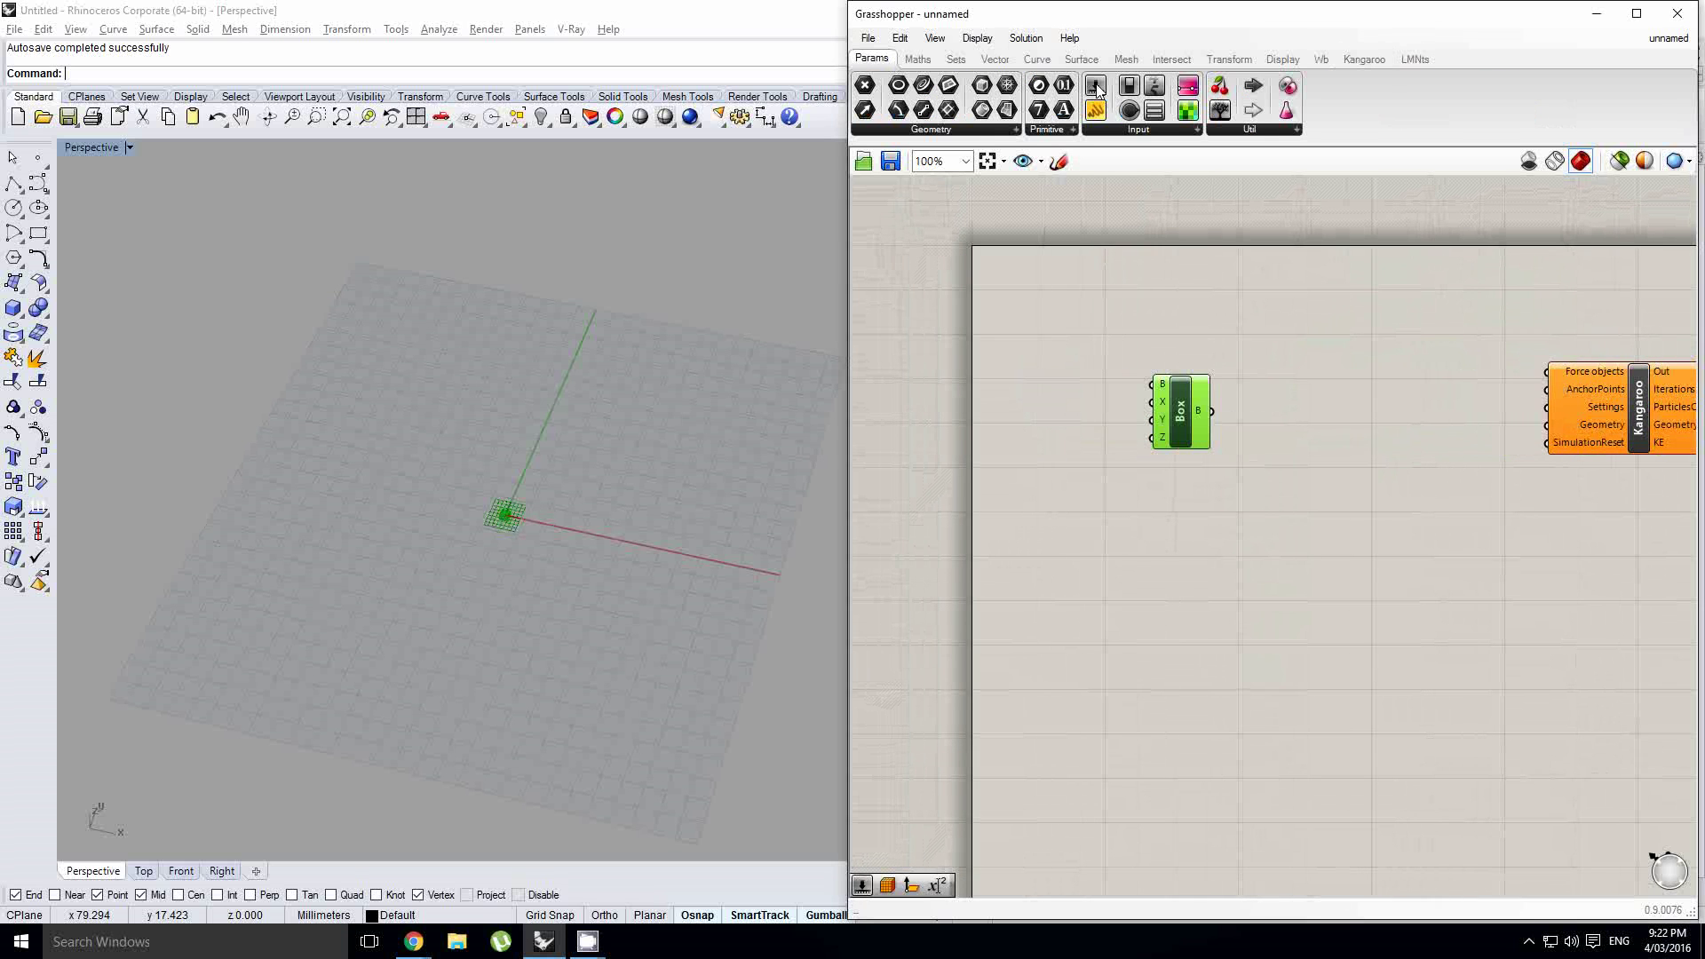
pyautogui.moveTo(1095, 109); pyautogui.dragTo(1000, 407)
pyautogui.scroll(1, 957, 396)
pyautogui.click(957, 396)
pyautogui.doubleClick(961, 398)
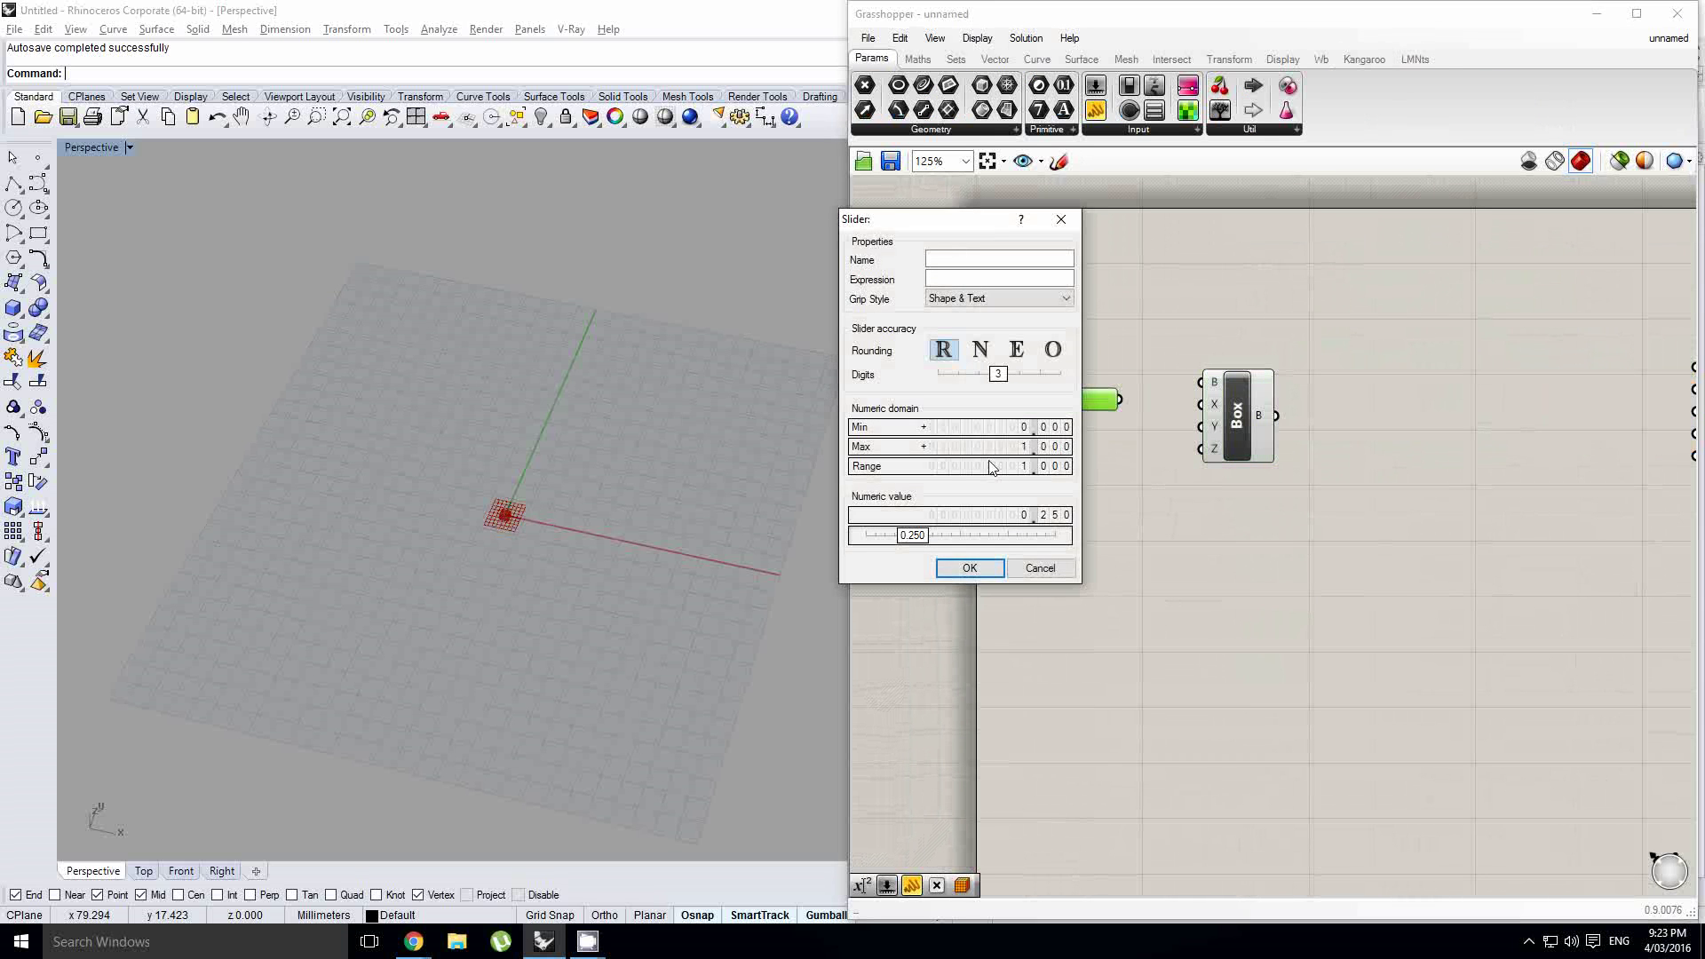
pyautogui.doubleClick(984, 448)
pyautogui.write('100')
pyautogui.click(970, 567)
# Connect the slider to the box's X, Y and Z inputs and set its value to about 54.25
pyautogui.moveTo(1119, 398); pyautogui.dragTo(1201, 427)
pyautogui.moveTo(975, 399); pyautogui.dragTo(1046, 412)
pyautogui.moveTo(995, 403); pyautogui.dragTo(977, 429)
# Try a PullToSurf force component between the box and Kangaroo, and delete it
pyautogui.moveTo(1414, 410); pyautogui.dragTo(1257, 408, button='right')
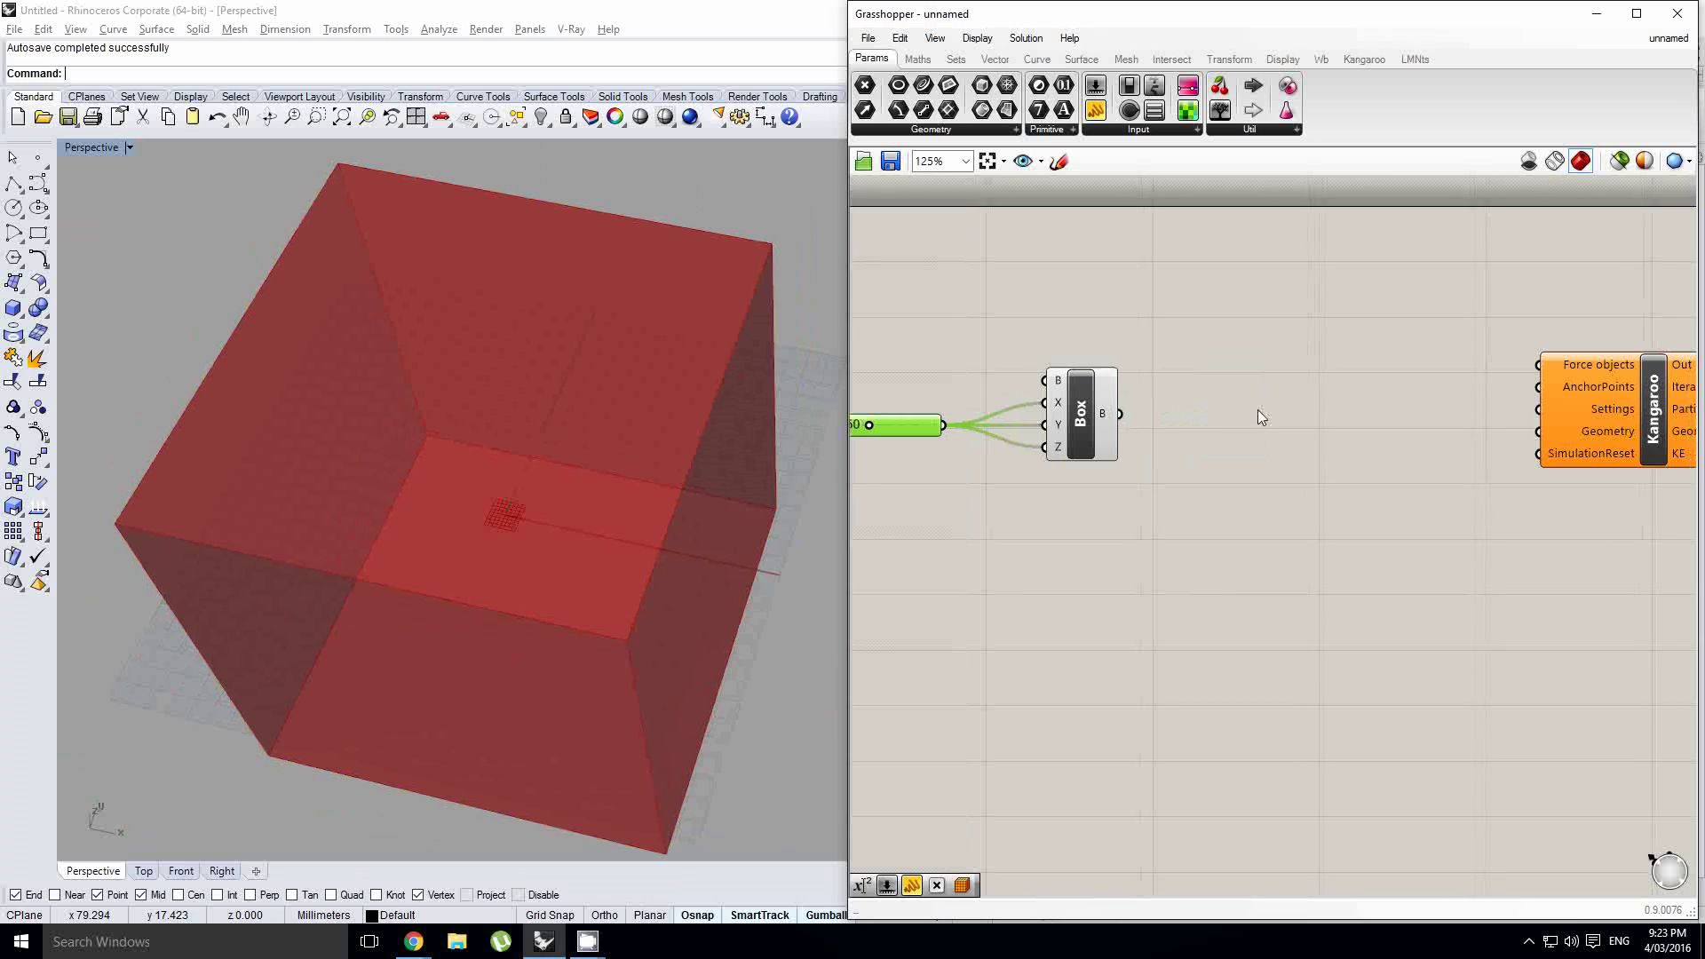
pyautogui.click(1257, 408)
pyautogui.doubleClick(1303, 430)
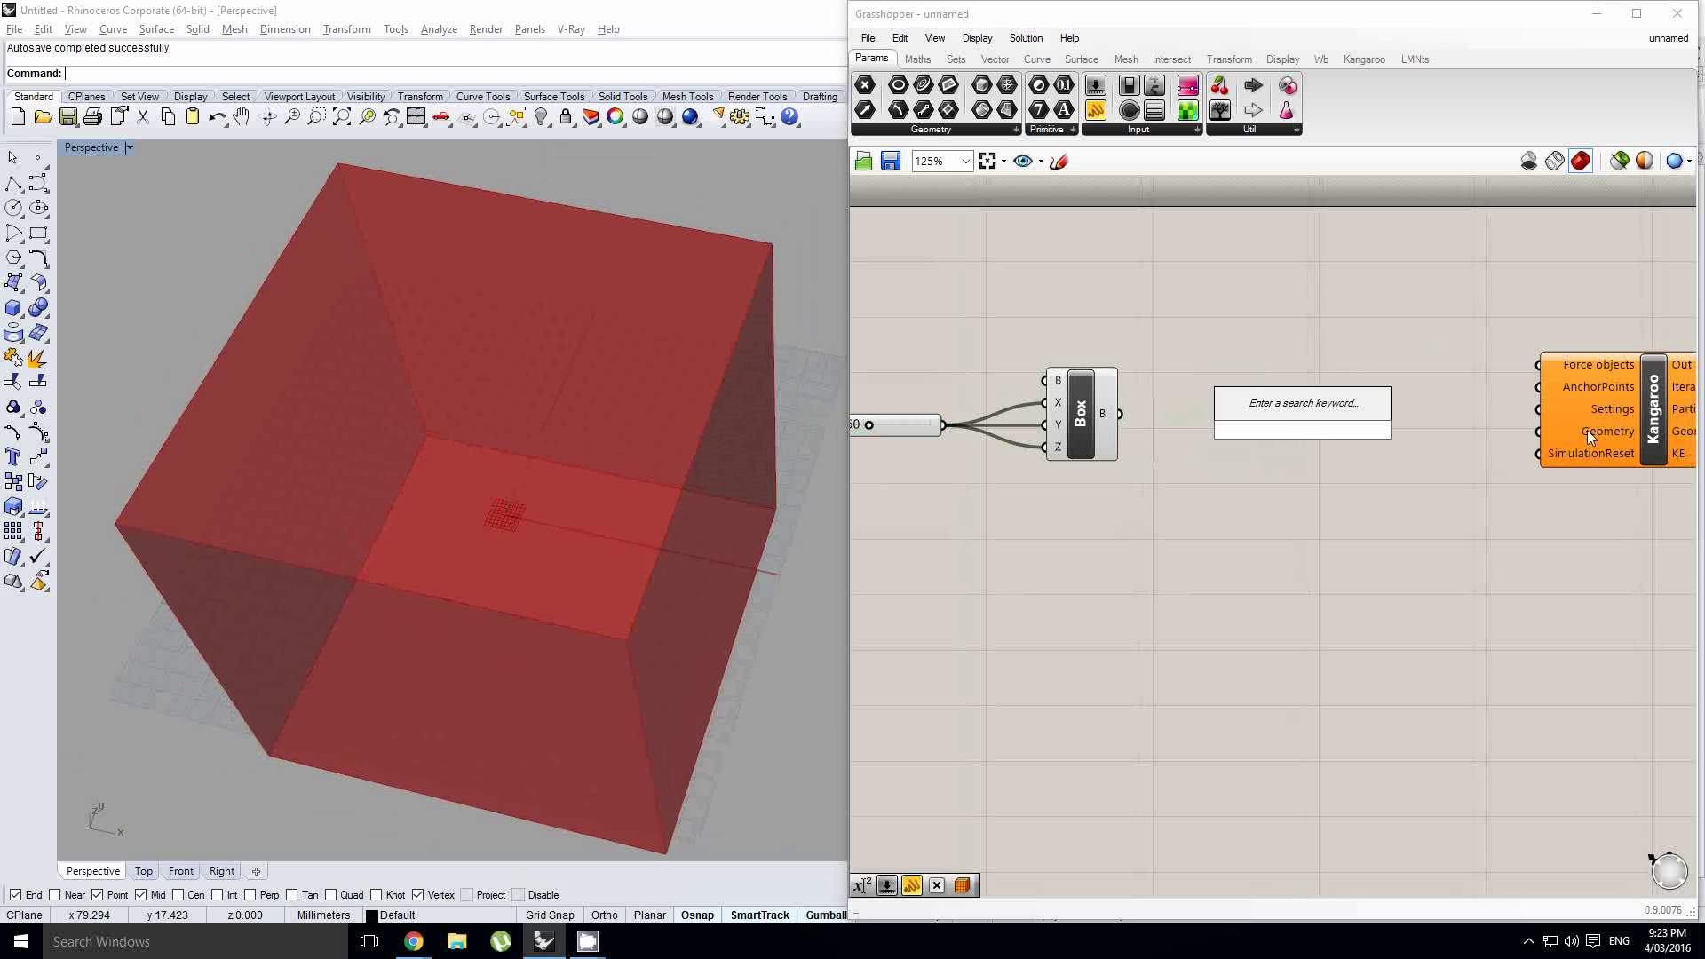
pyautogui.click(1385, 354)
pyautogui.click(1363, 62)
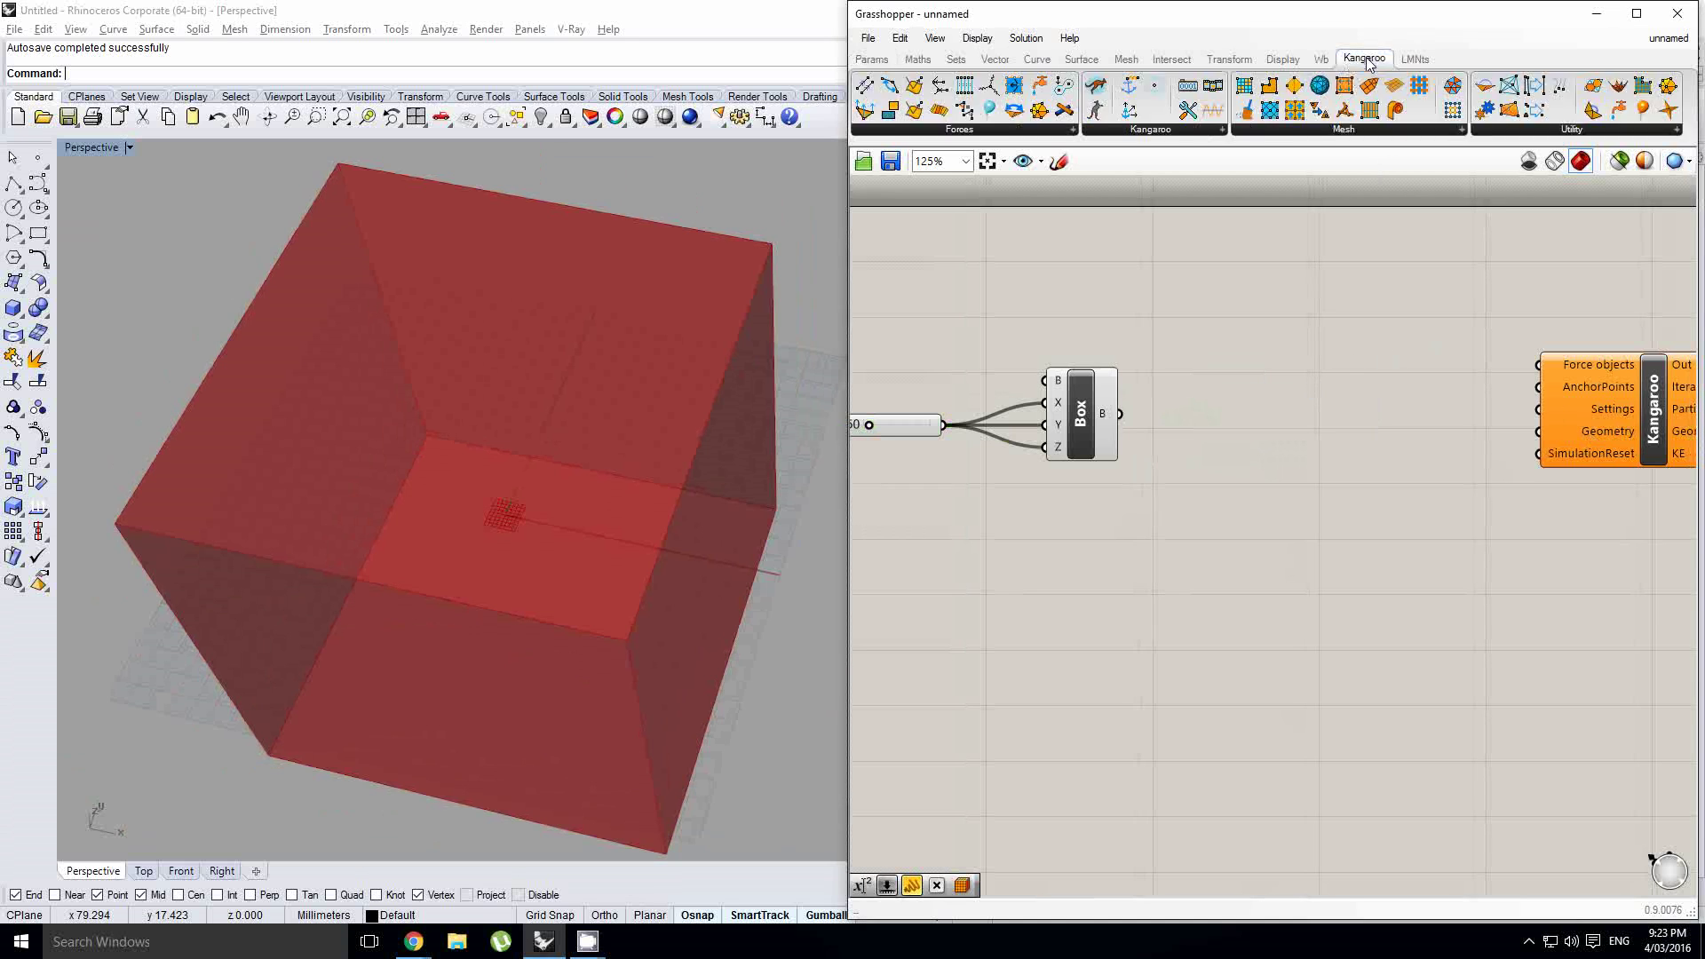
pyautogui.click(968, 131)
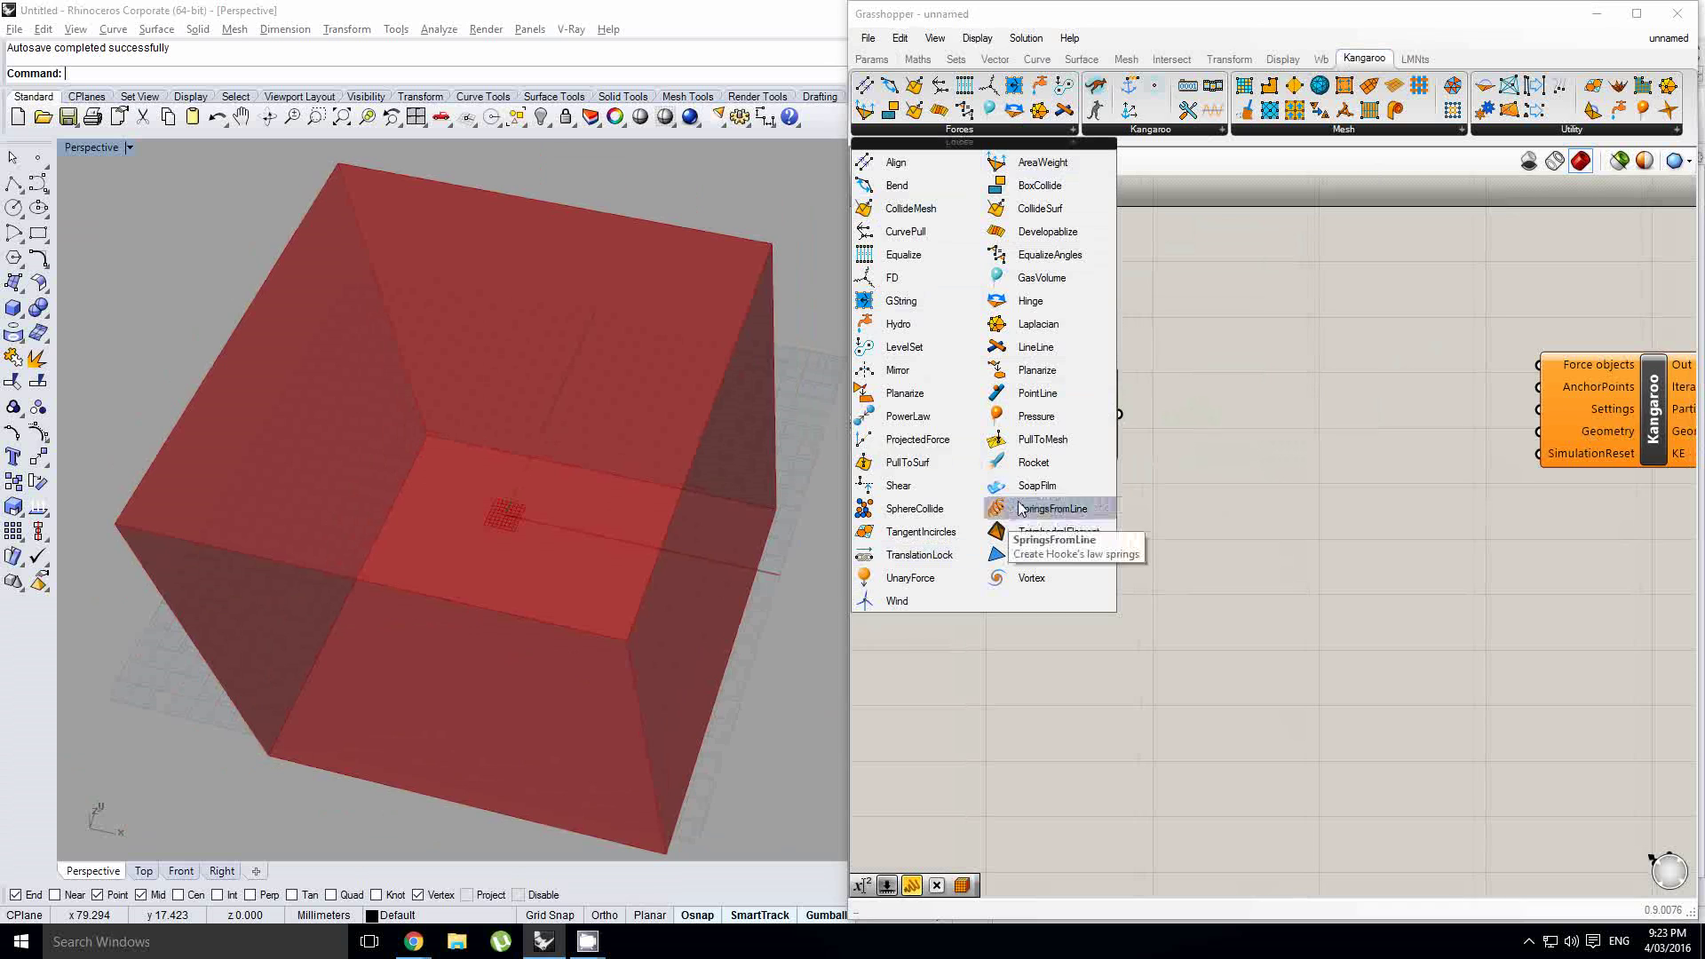
pyautogui.click(907, 461)
pyautogui.click(1316, 391)
pyautogui.moveTo(1389, 387); pyautogui.dragTo(1367, 391)
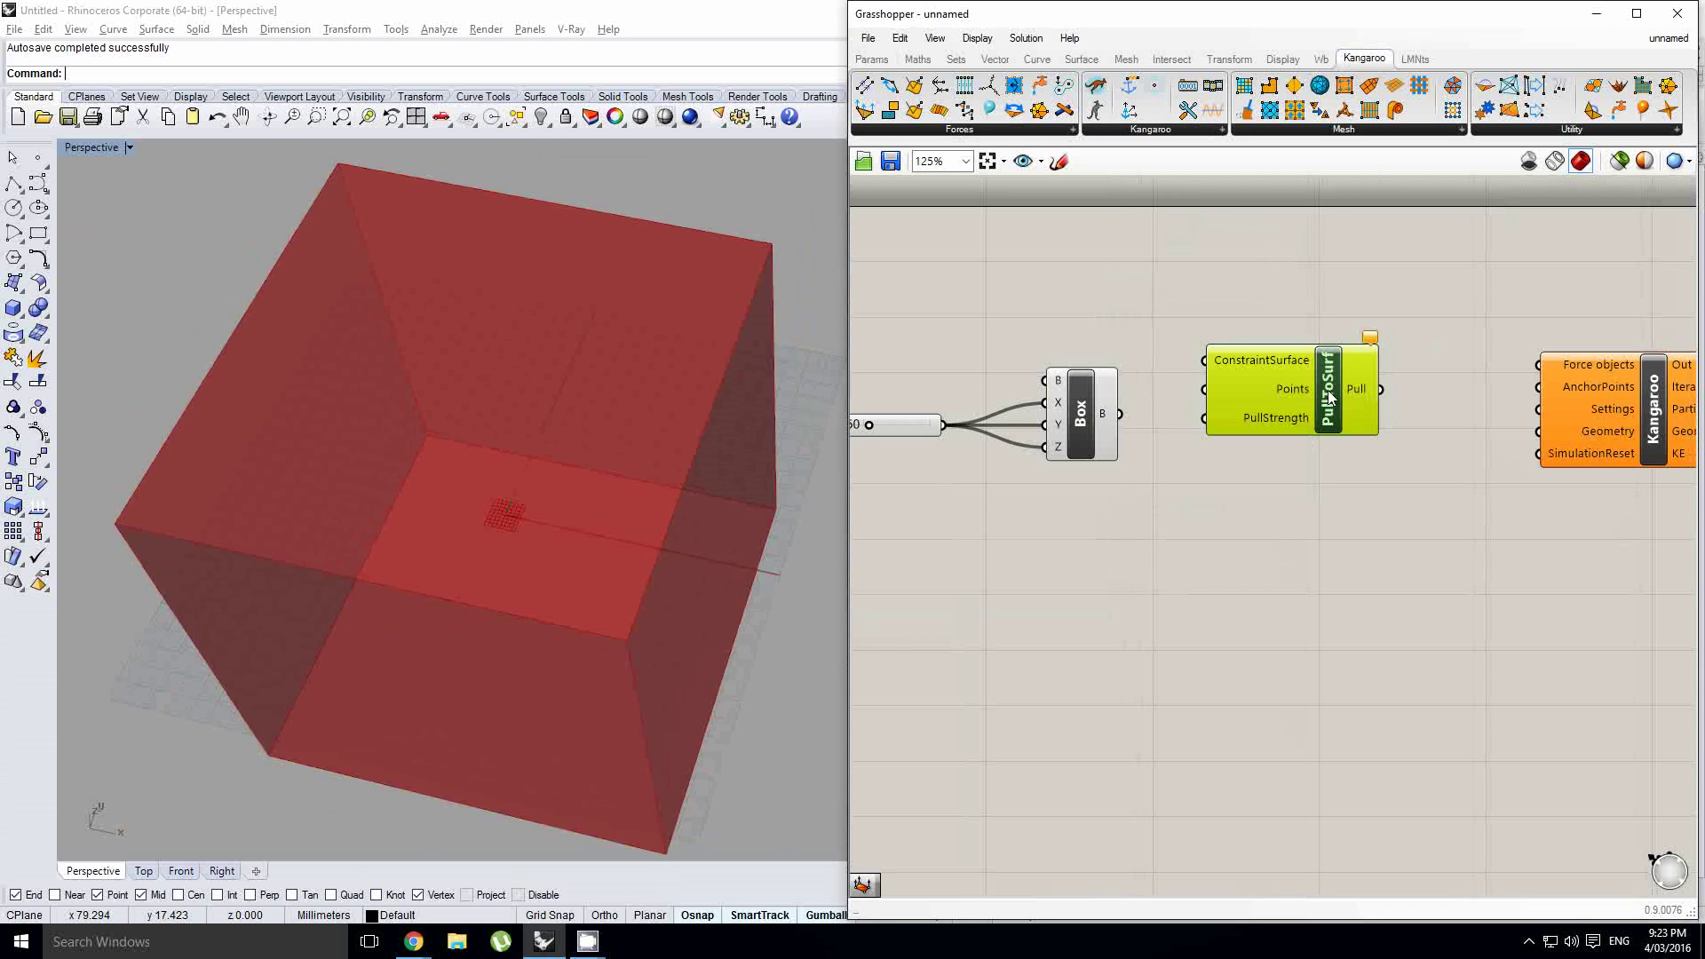
pyautogui.press('Delete')
pyautogui.moveTo(1393, 393); pyautogui.dragTo(1334, 384, button='right')
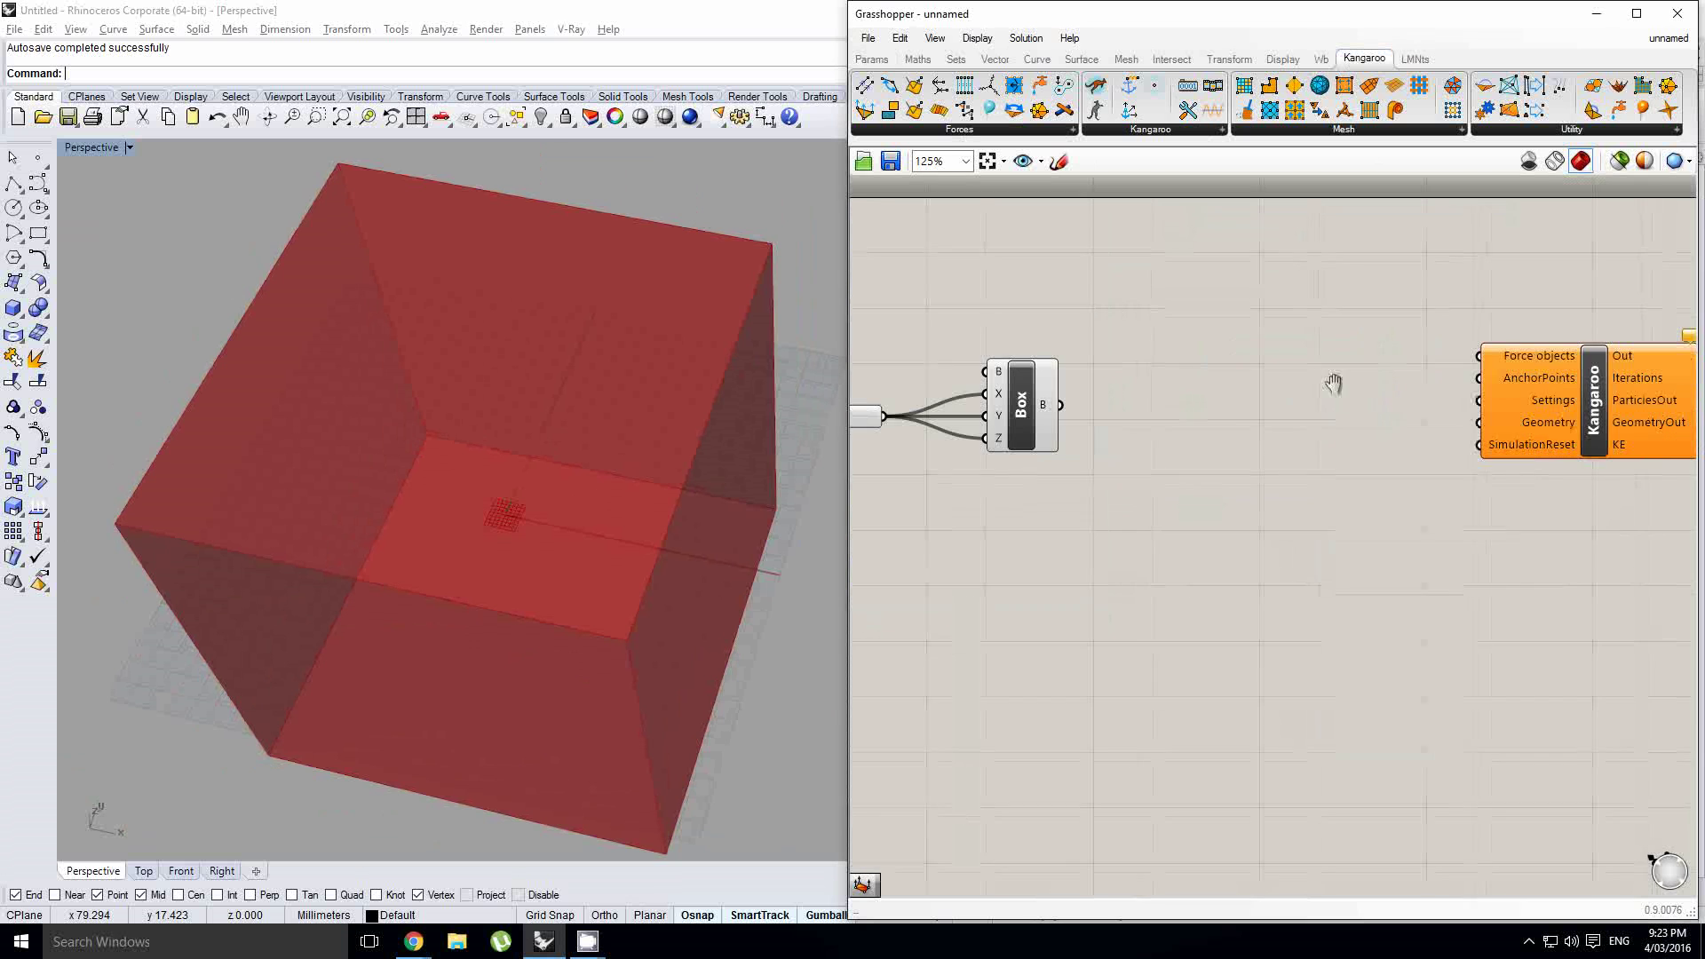
pyautogui.click(1540, 421)
pyautogui.scroll(-2, 1543, 419)
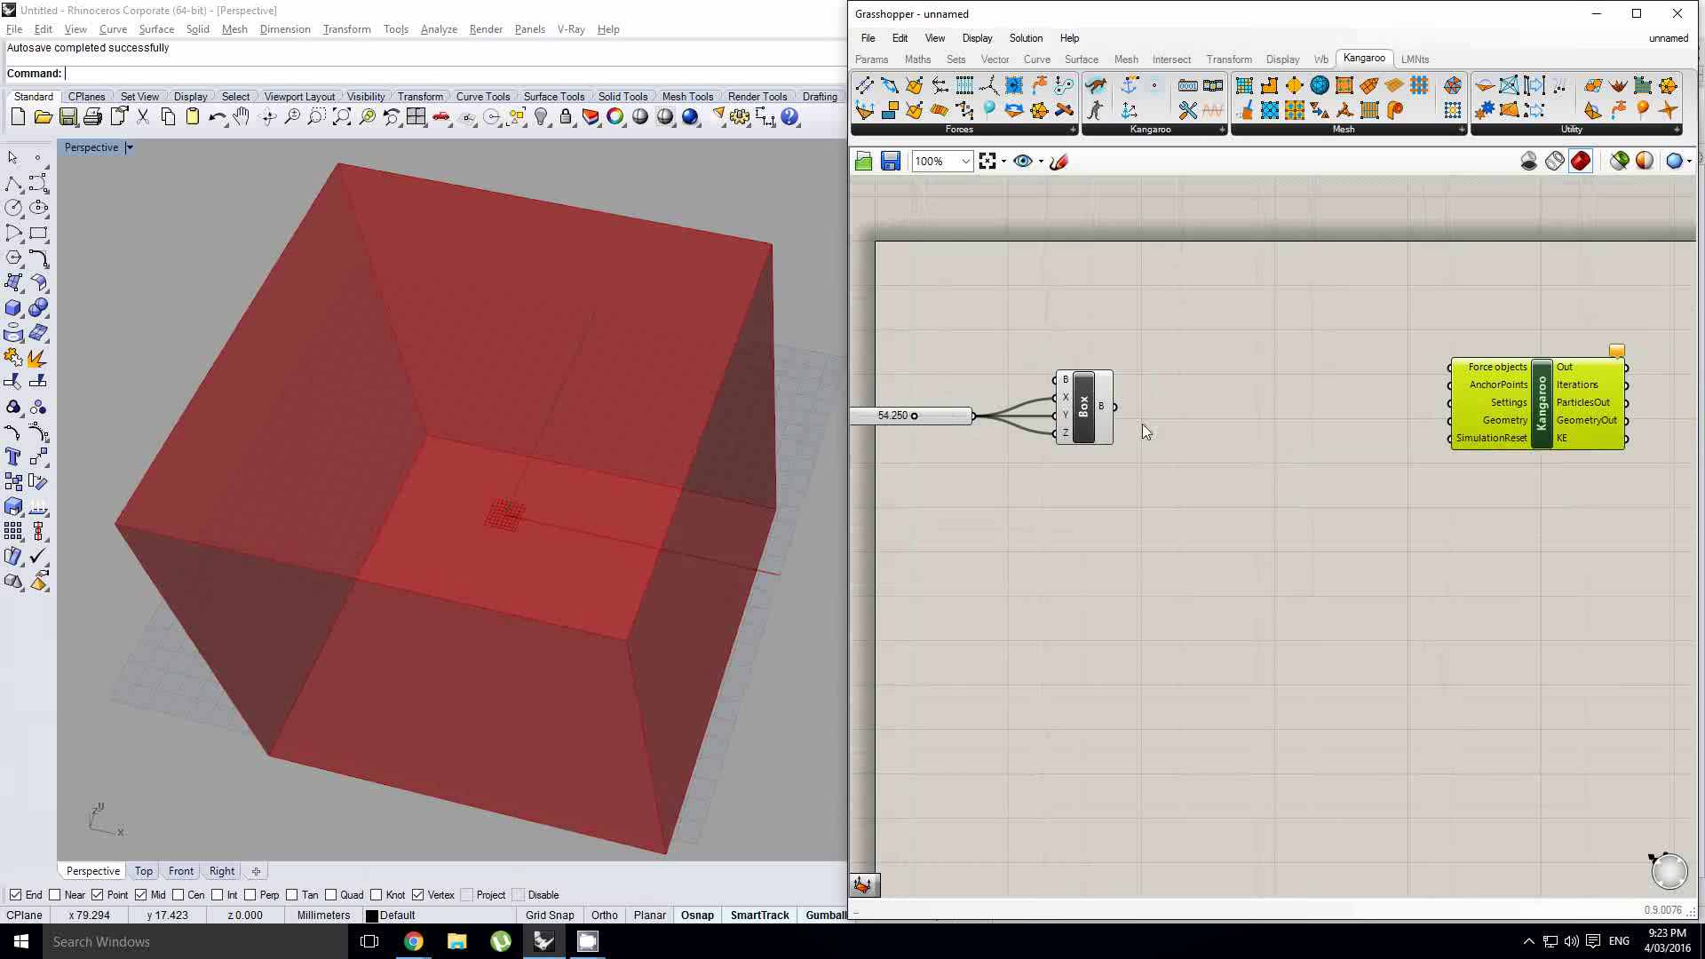
pyautogui.scroll(2, 1140, 411)
pyautogui.moveTo(1285, 408); pyautogui.dragTo(1195, 413, button='right')
pyautogui.click(1175, 430)
pyautogui.click(1175, 430)
pyautogui.scroll(-1, 1175, 429)
pyautogui.click(1476, 457)
pyautogui.scroll(1, 1124, 448)
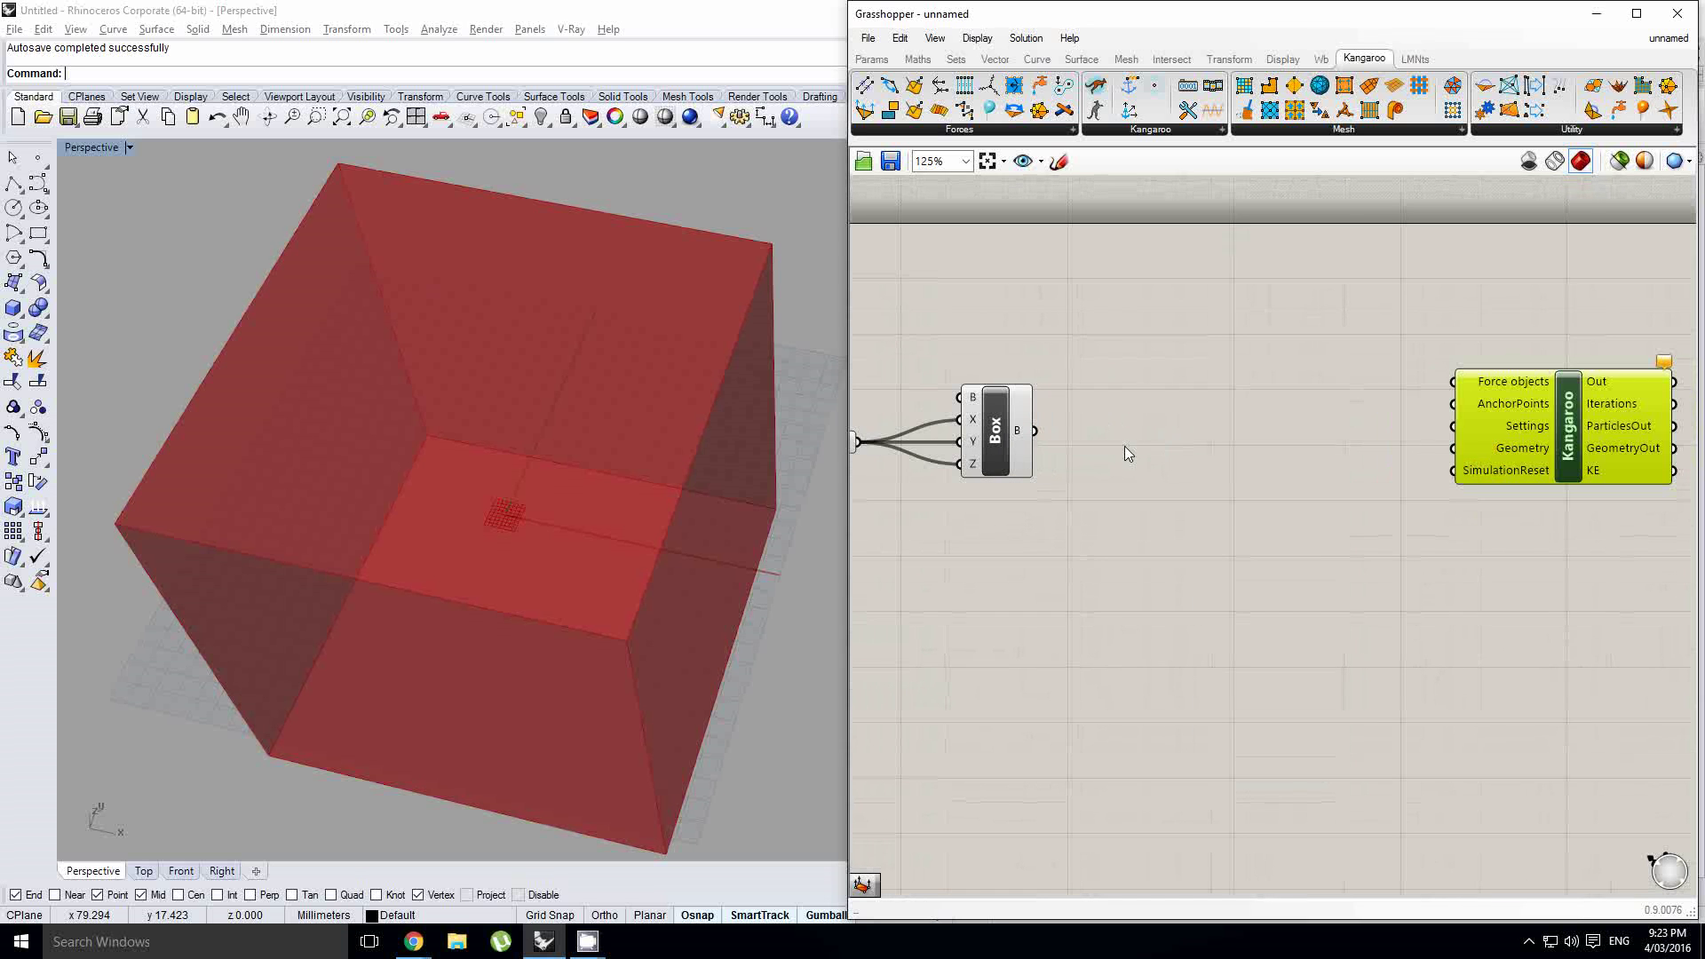
# Add a Mesh Box component and connect the Center Box output to its B input
pyautogui.doubleClick(1153, 408)
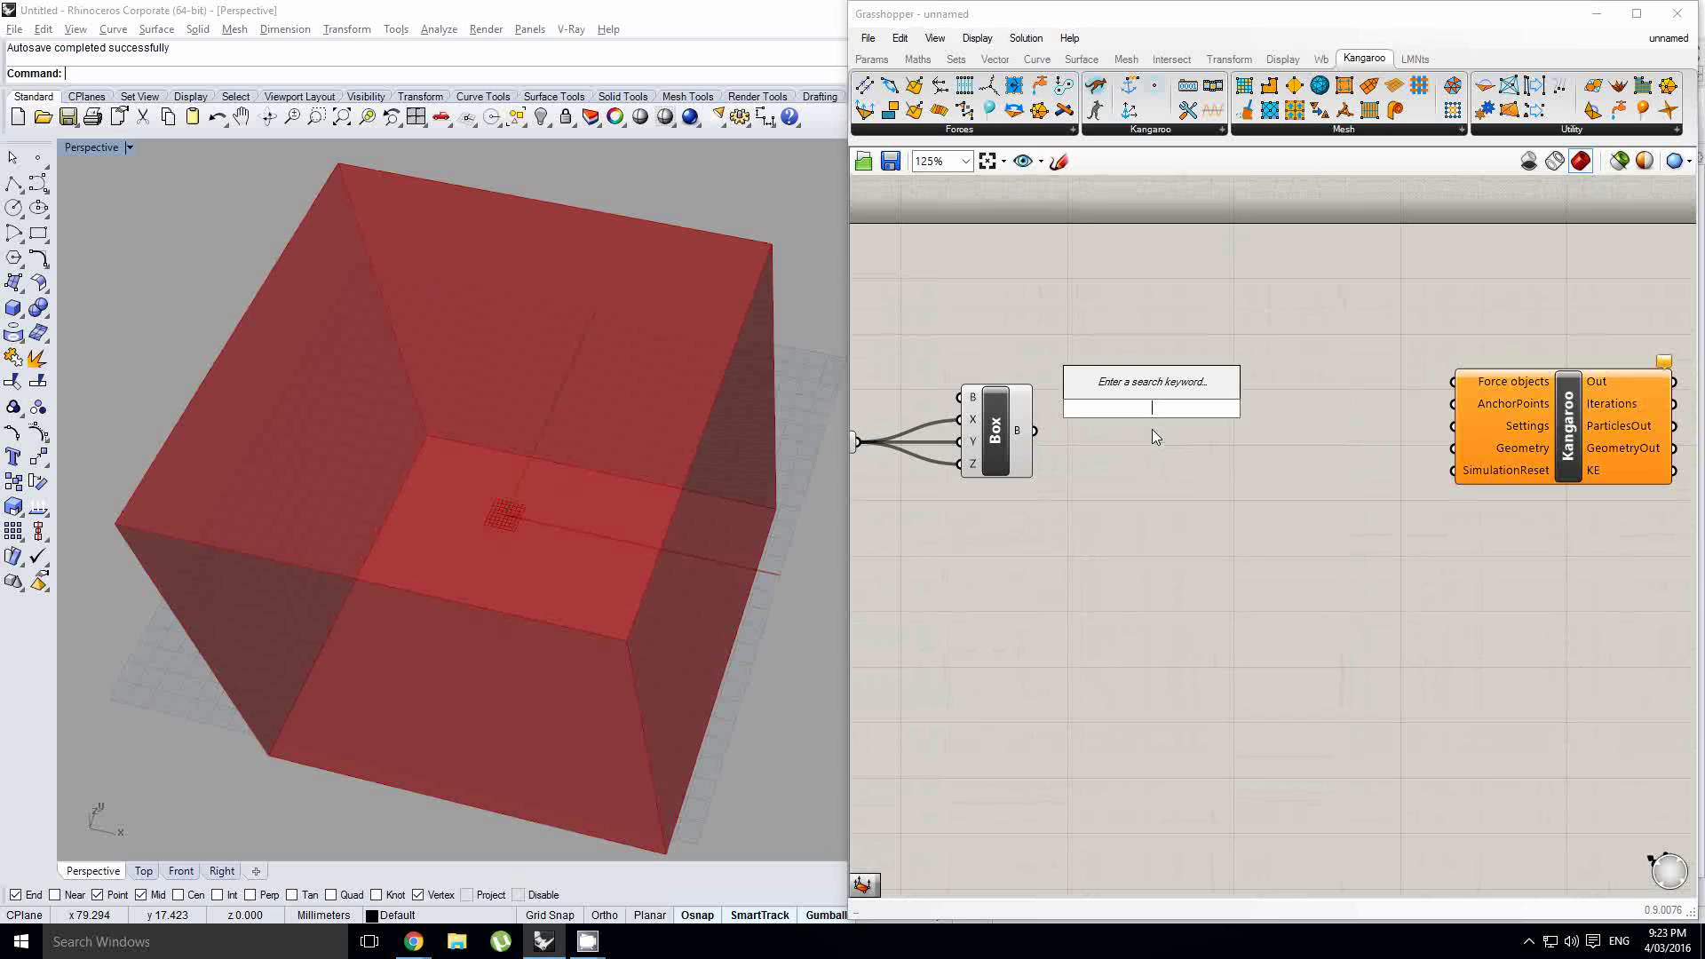
pyautogui.click(1000, 451)
pyautogui.click(1238, 439)
pyautogui.doubleClick(1238, 439)
pyautogui.write('meshbox')
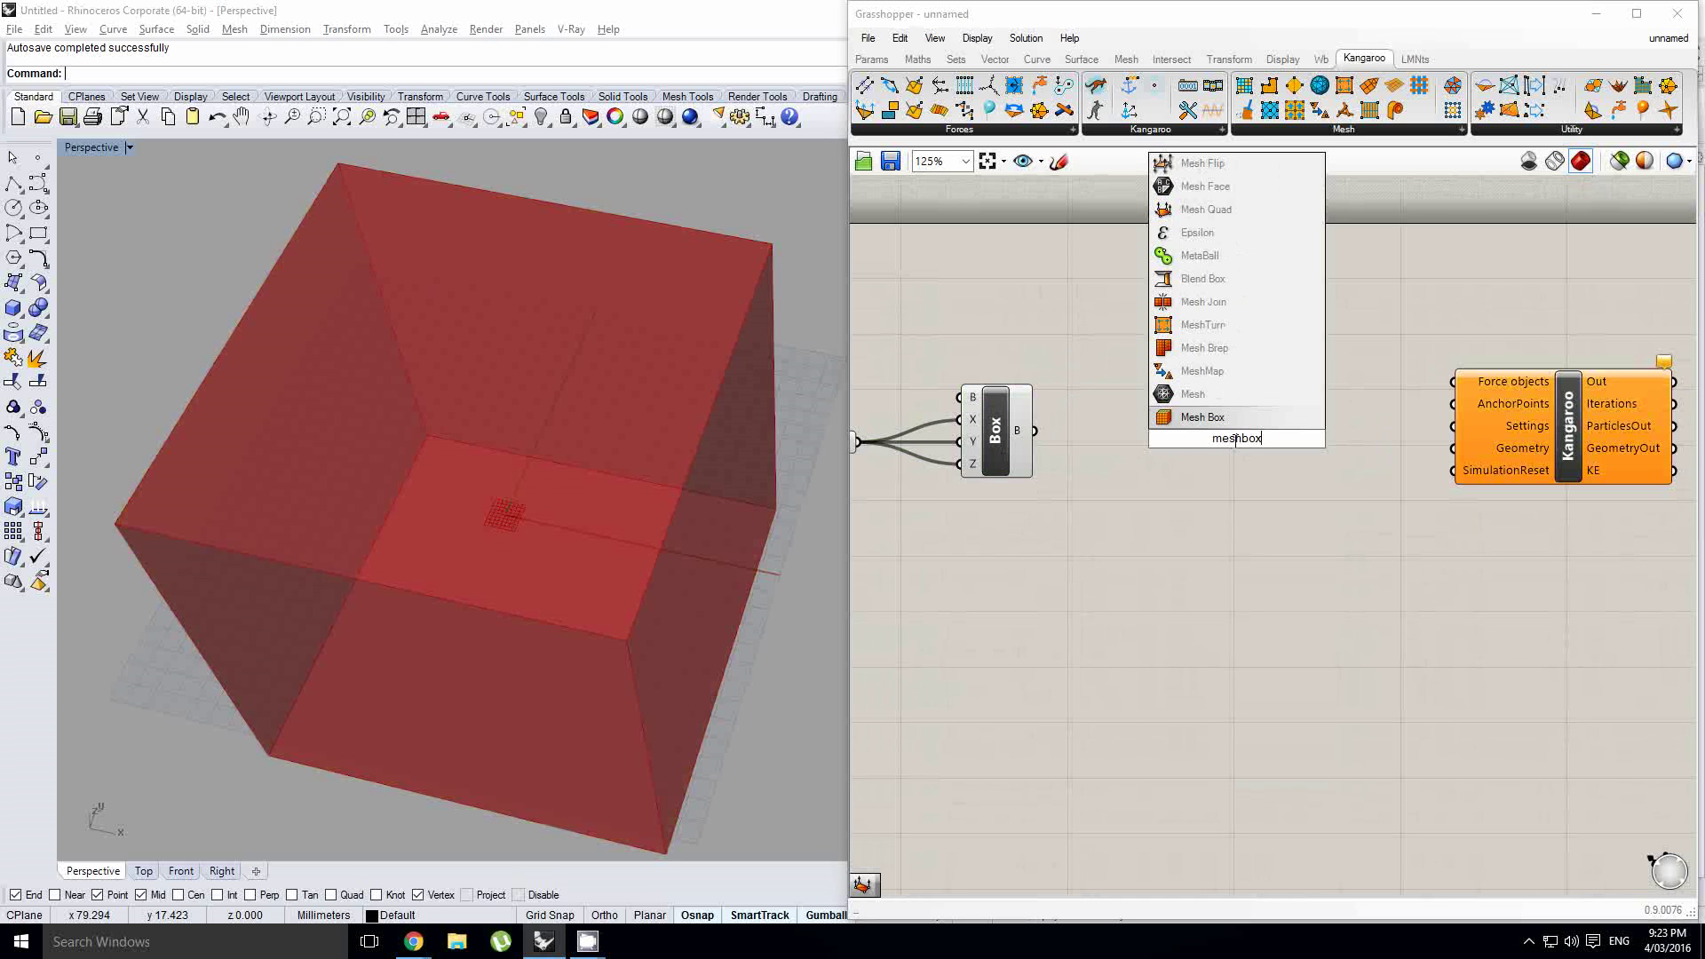
pyautogui.press('Return')
pyautogui.moveTo(1035, 431); pyautogui.dragTo(1207, 451)
pyautogui.moveTo(1101, 450); pyautogui.dragTo(1180, 445, button='right')
pyautogui.click(1146, 373)
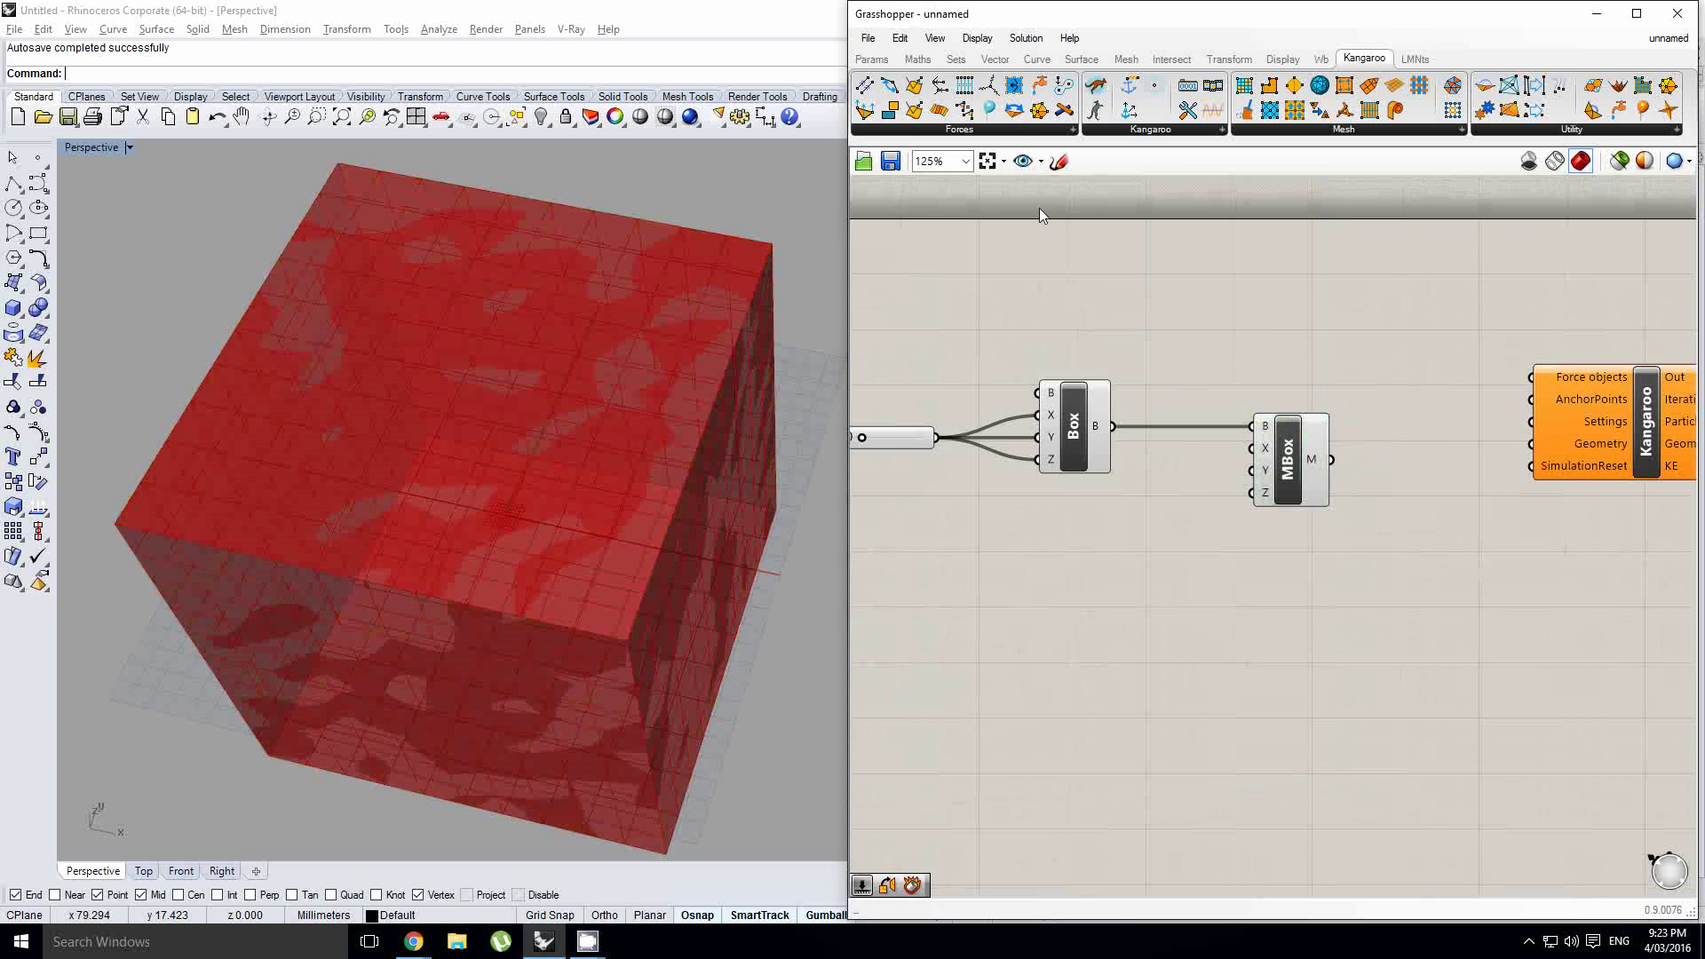
# Add a number slider below the Center Box, set its maximum to 20 and its rounding to integers
pyautogui.click(873, 59)
pyautogui.click(1095, 85)
pyautogui.click(1021, 493)
pyautogui.doubleClick(950, 488)
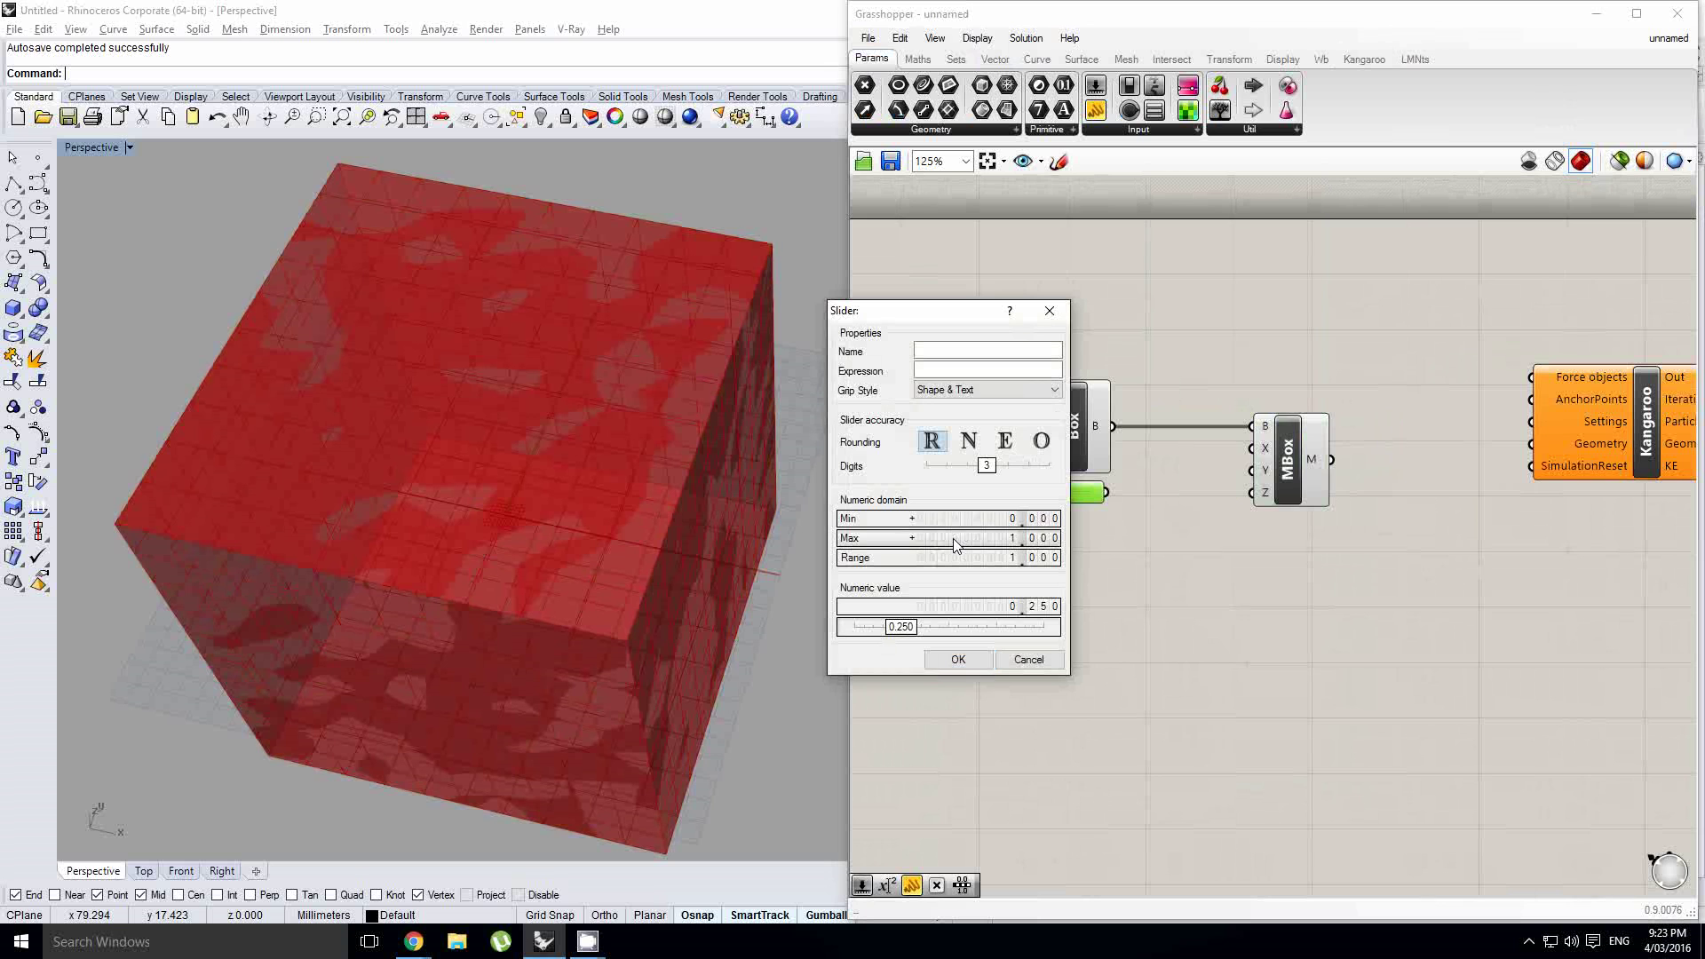
pyautogui.doubleClick(954, 540)
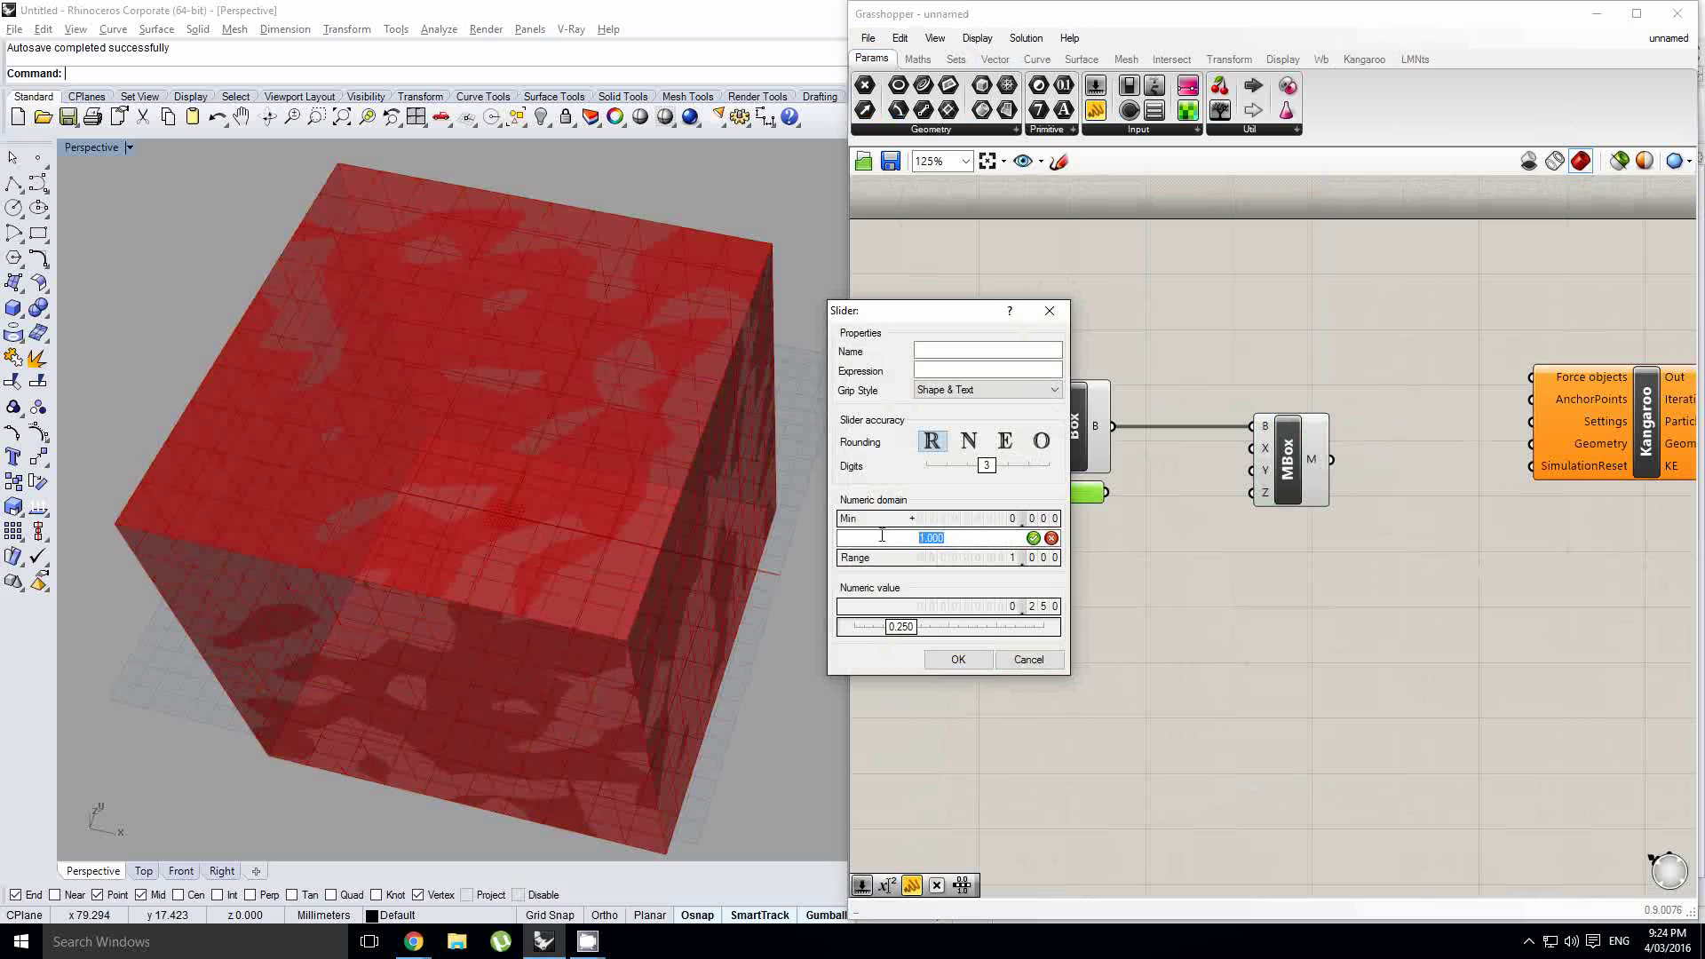
pyautogui.write('10')
pyautogui.write('20')
pyautogui.click(969, 440)
pyautogui.click(959, 659)
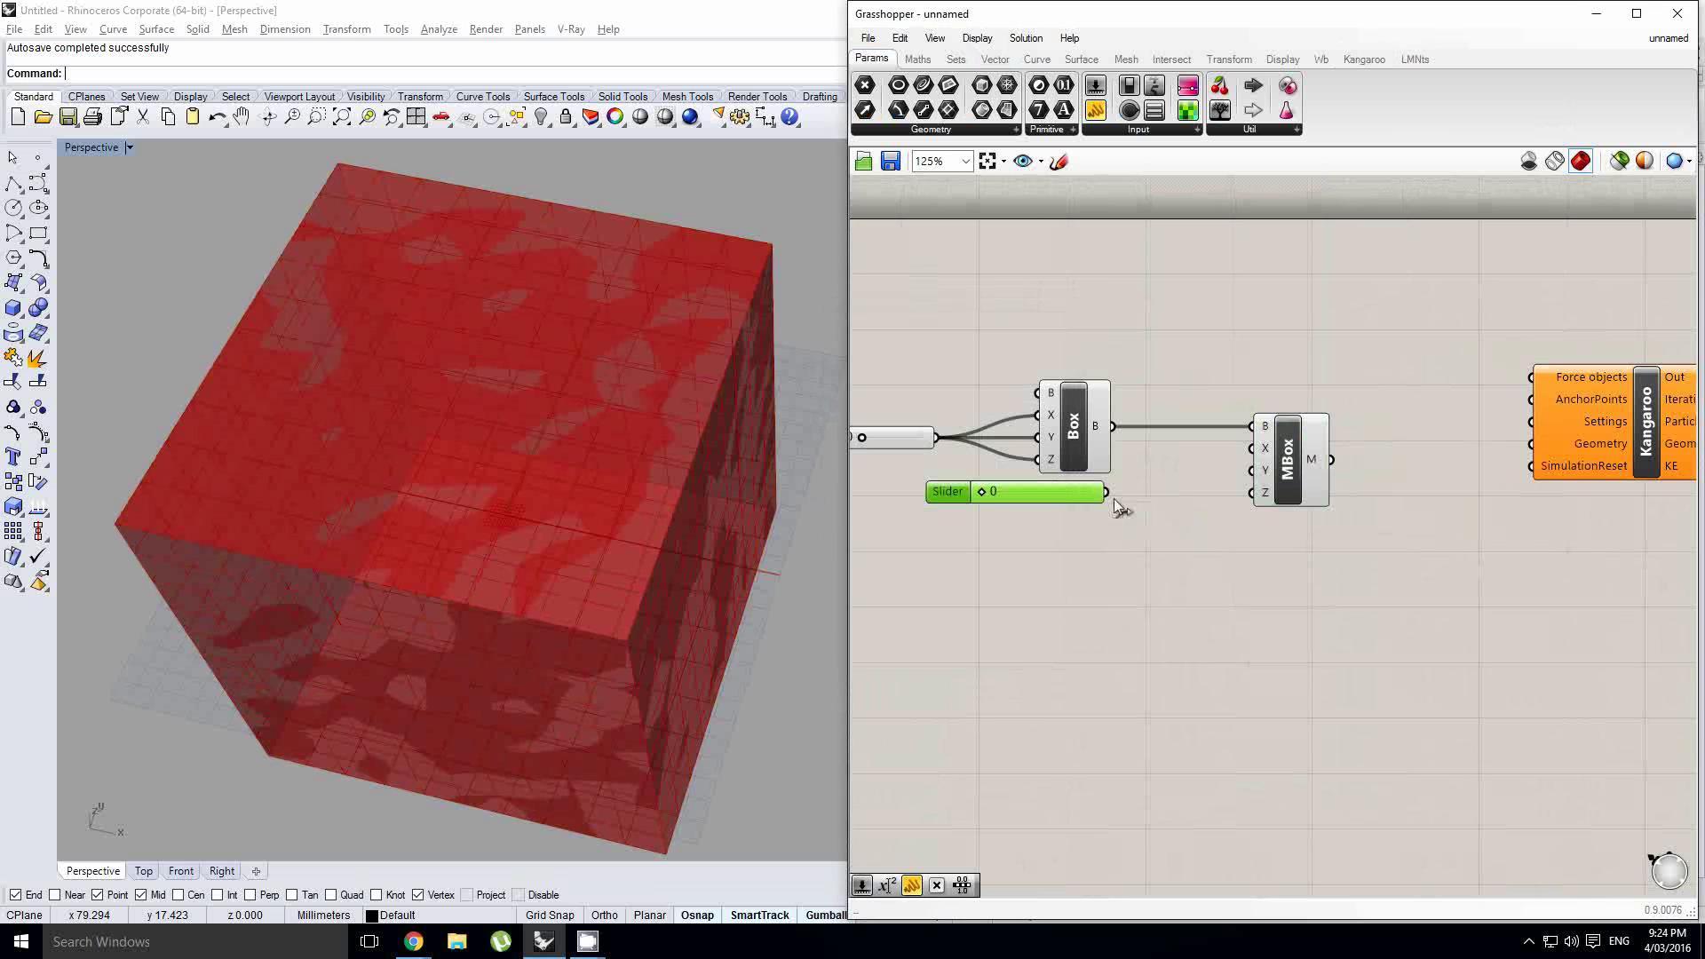
# Connect the new slider to the Mesh Box X, Y and Z inputs and set its value to 12
pyautogui.moveTo(1107, 492); pyautogui.dragTo(1225, 484)
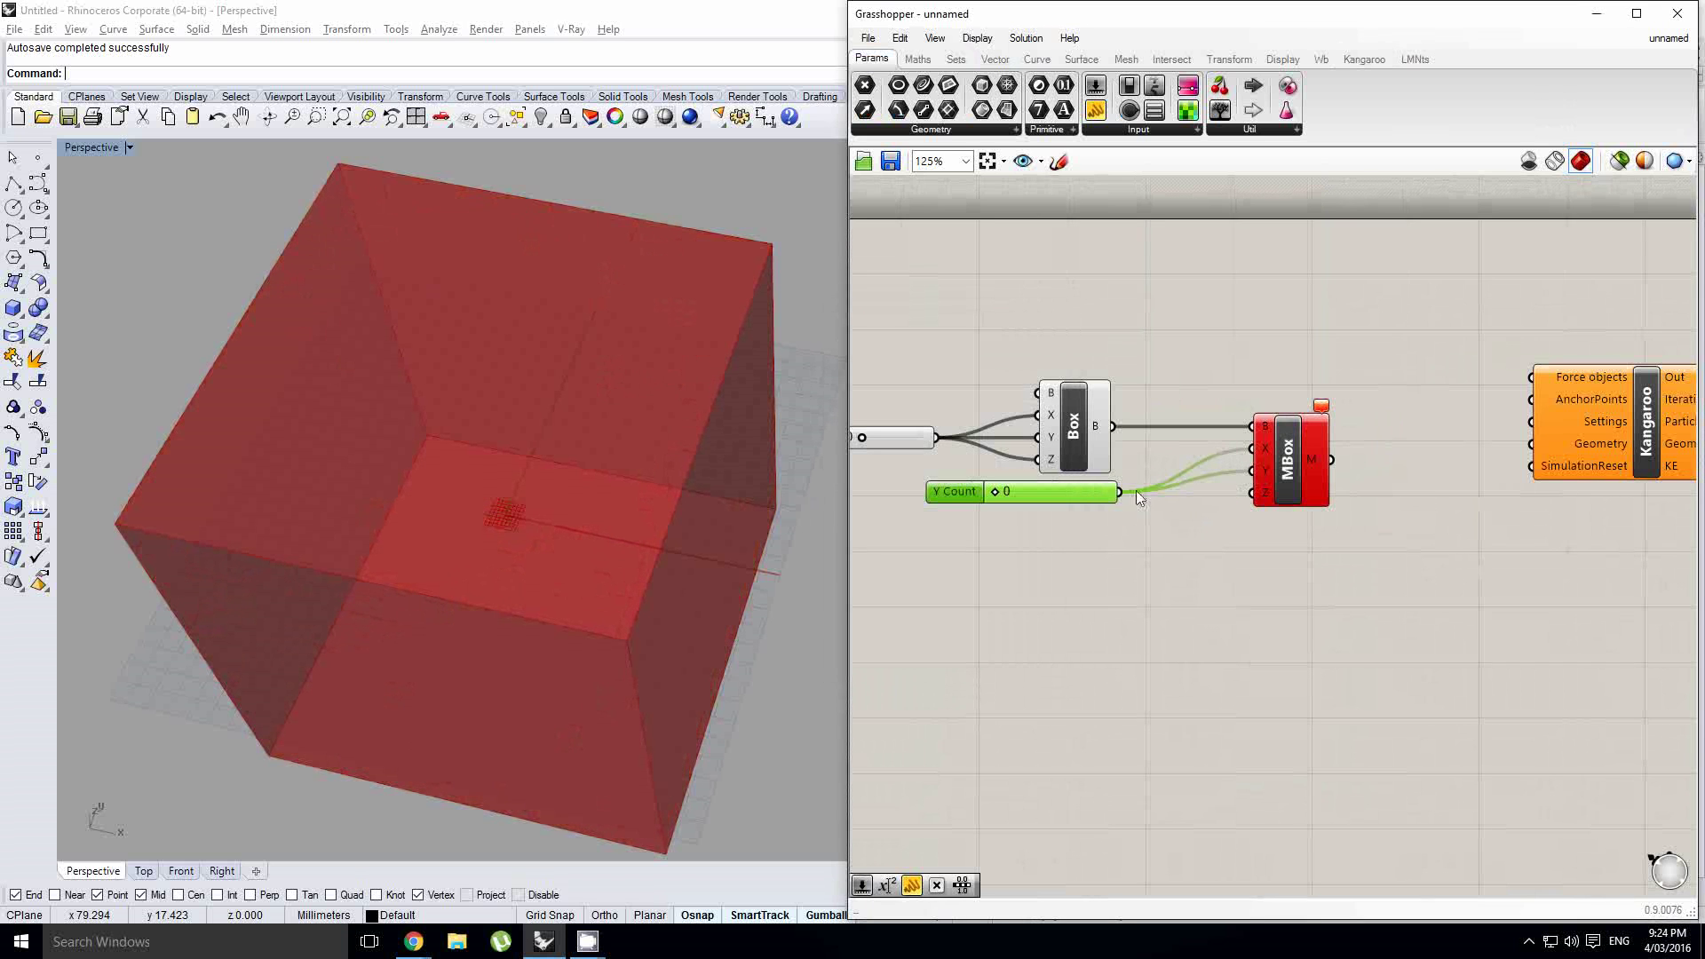
pyautogui.keyDown('shift'); pyautogui.moveTo(1120, 492); pyautogui.dragTo(1253, 493); pyautogui.keyUp('shift')
pyautogui.moveTo(996, 494); pyautogui.dragTo(1036, 494)
# Turn off the viewport preview of the Center Box and Mesh Box components
pyautogui.scroll(-3, 1276, 532)
pyautogui.middleClick(1146, 500)
pyautogui.click(1066, 564)
pyautogui.scroll(2, 1332, 552)
pyautogui.moveTo(1286, 564); pyautogui.dragTo(998, 359)
pyautogui.middleClick(999, 358)
pyautogui.click(998, 277)
# Move the Kangaroo component farther from the Mesh Box and connect the mesh output to its Geometry input
pyautogui.moveTo(1366, 413); pyautogui.dragTo(1118, 456, button='right')
pyautogui.moveTo(1279, 492); pyautogui.dragTo(1373, 502)
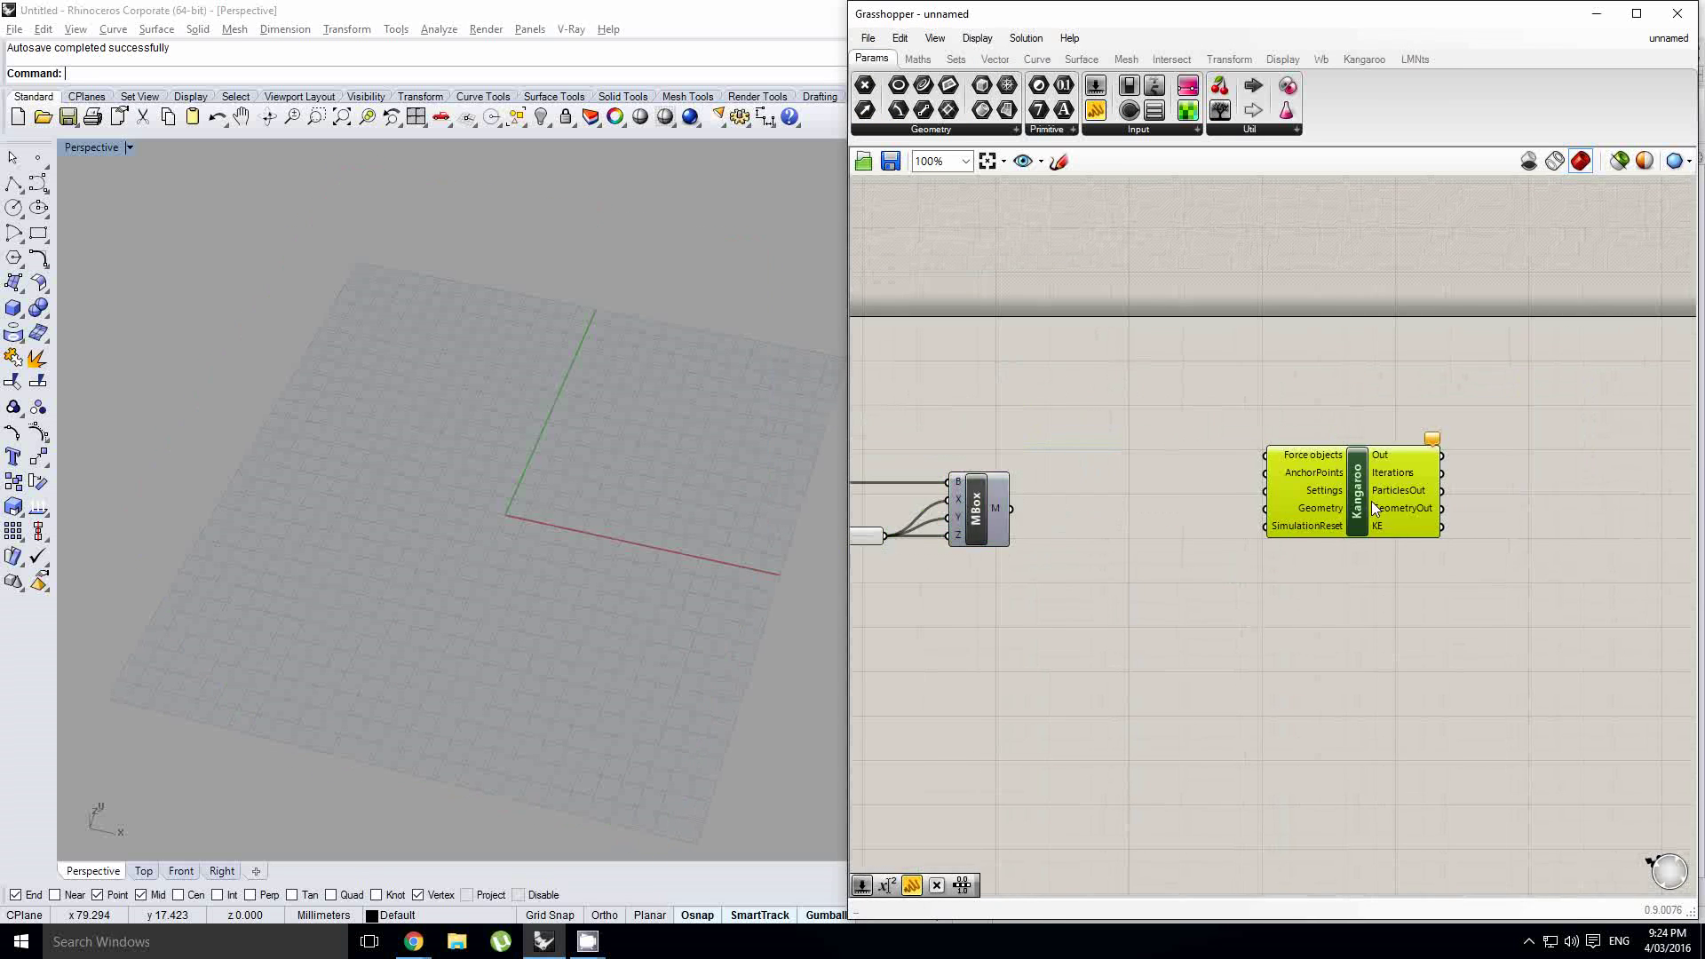
pyautogui.moveTo(1010, 508); pyautogui.dragTo(1453, 506)
pyautogui.moveTo(1261, 503); pyautogui.dragTo(1245, 507, button='right')
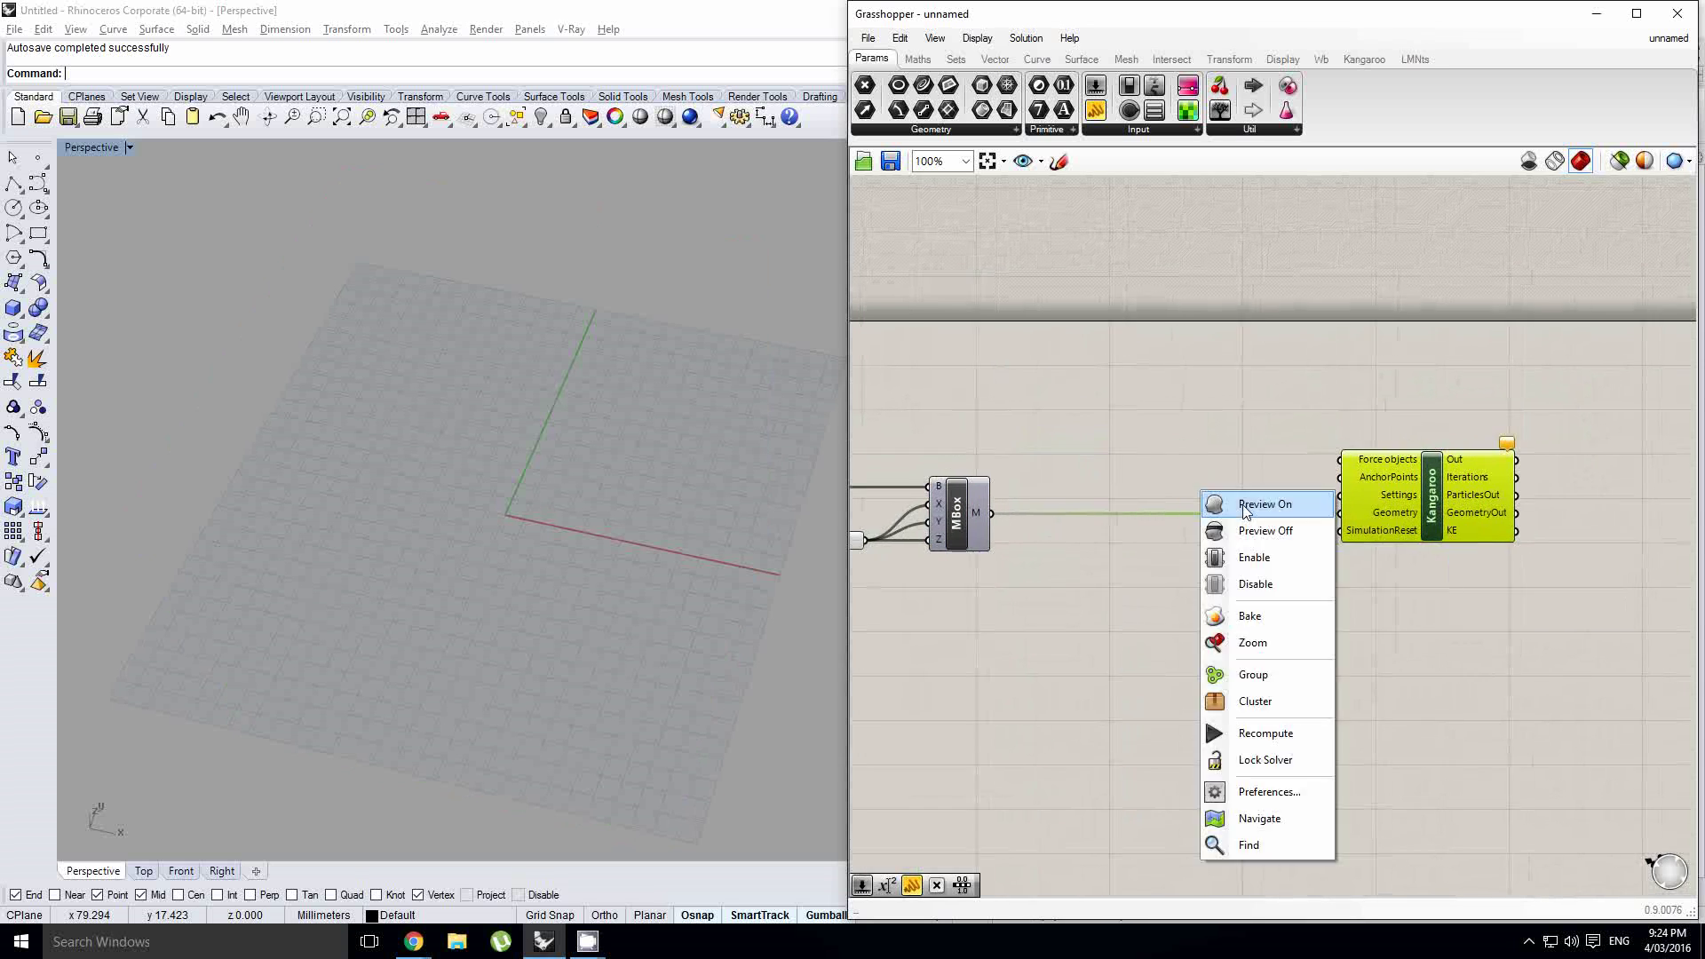
pyautogui.click(1409, 566)
pyautogui.moveTo(1110, 467); pyautogui.dragTo(1195, 475, button='right')
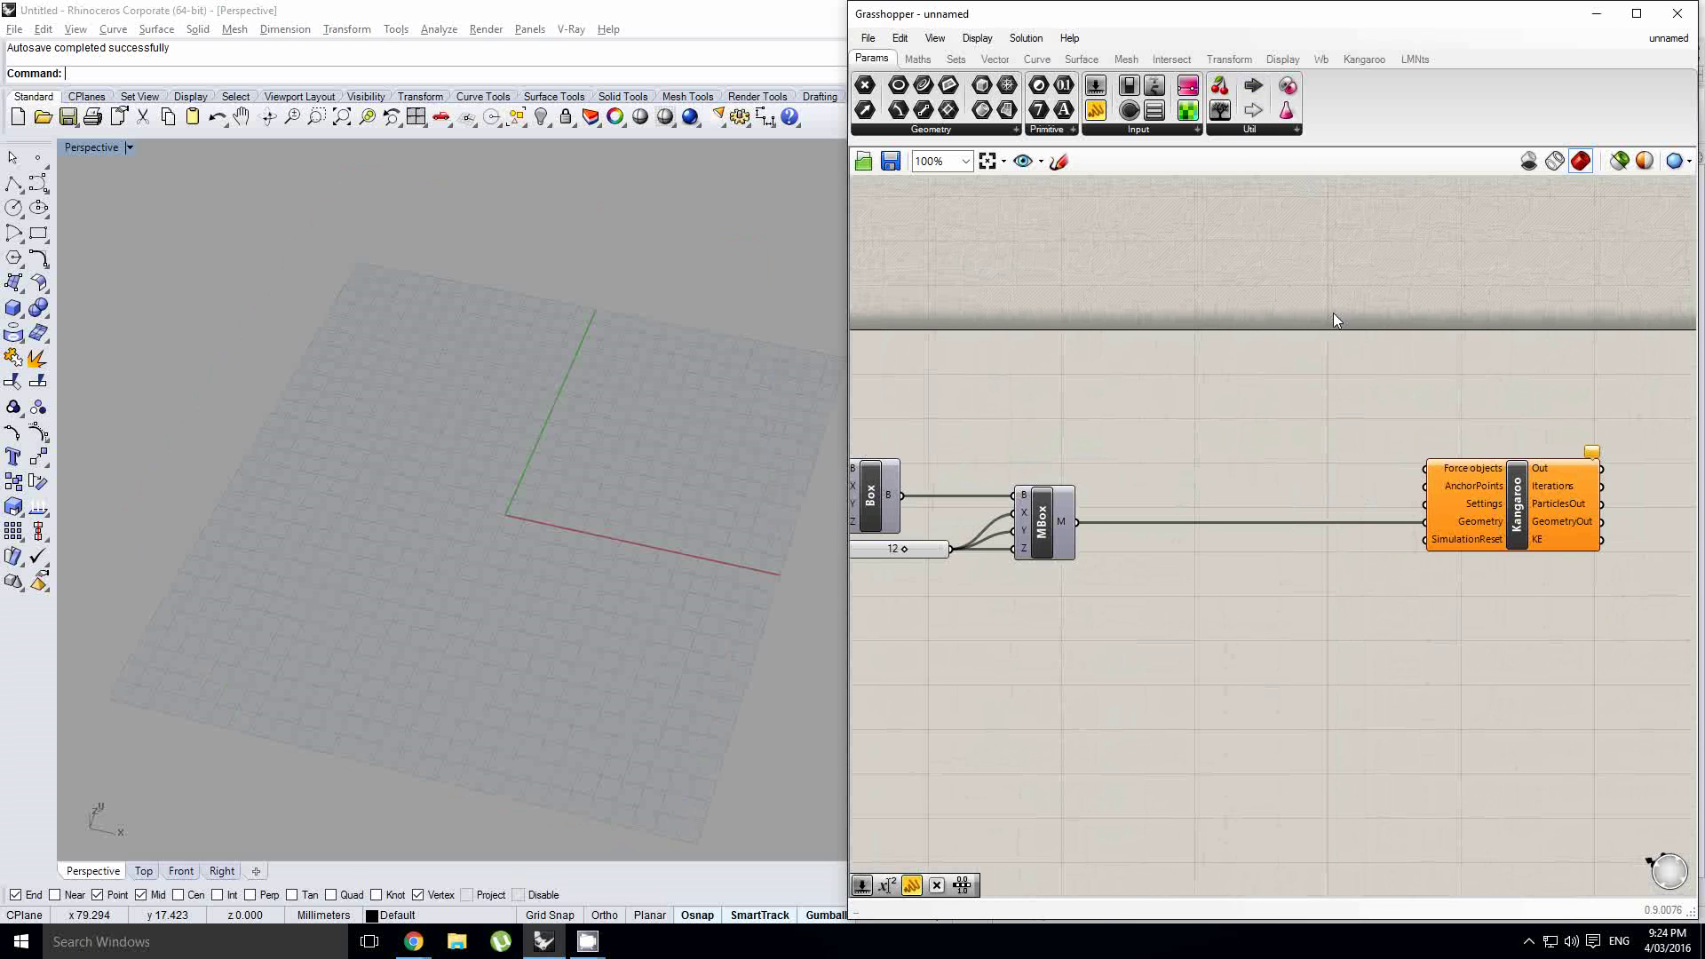
# Add a Springs force component above the mesh wire, and space Springs and Kangaroo farther from the Mesh Box
pyautogui.click(1353, 60)
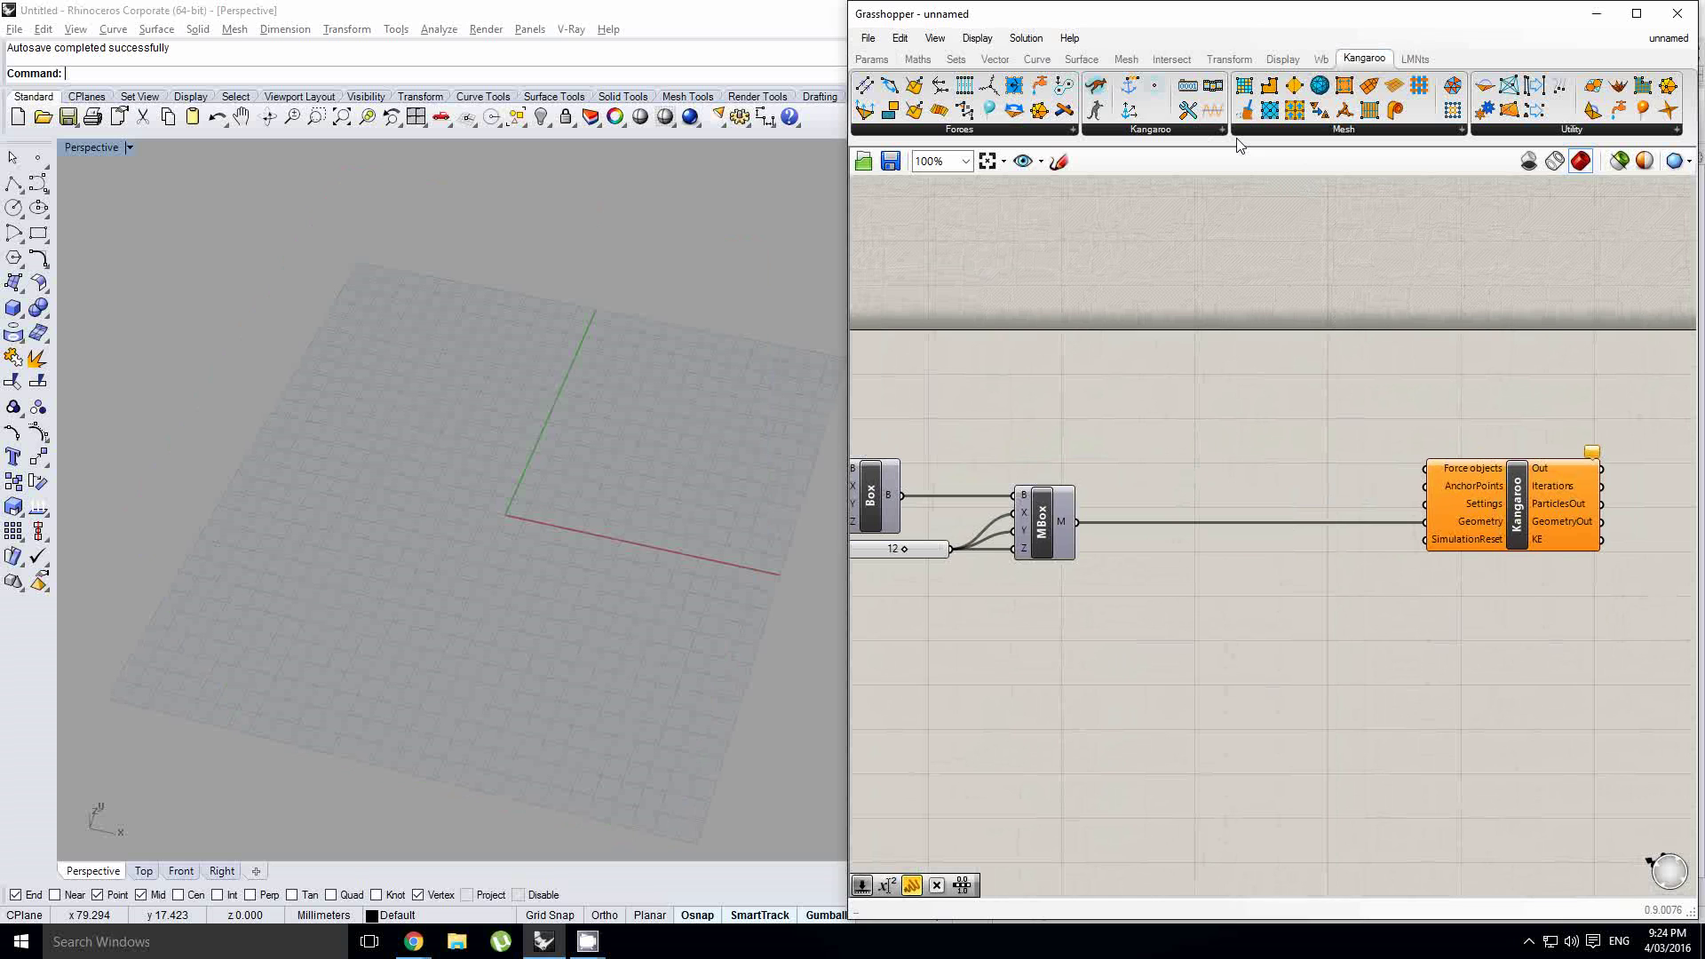
pyautogui.click(958, 131)
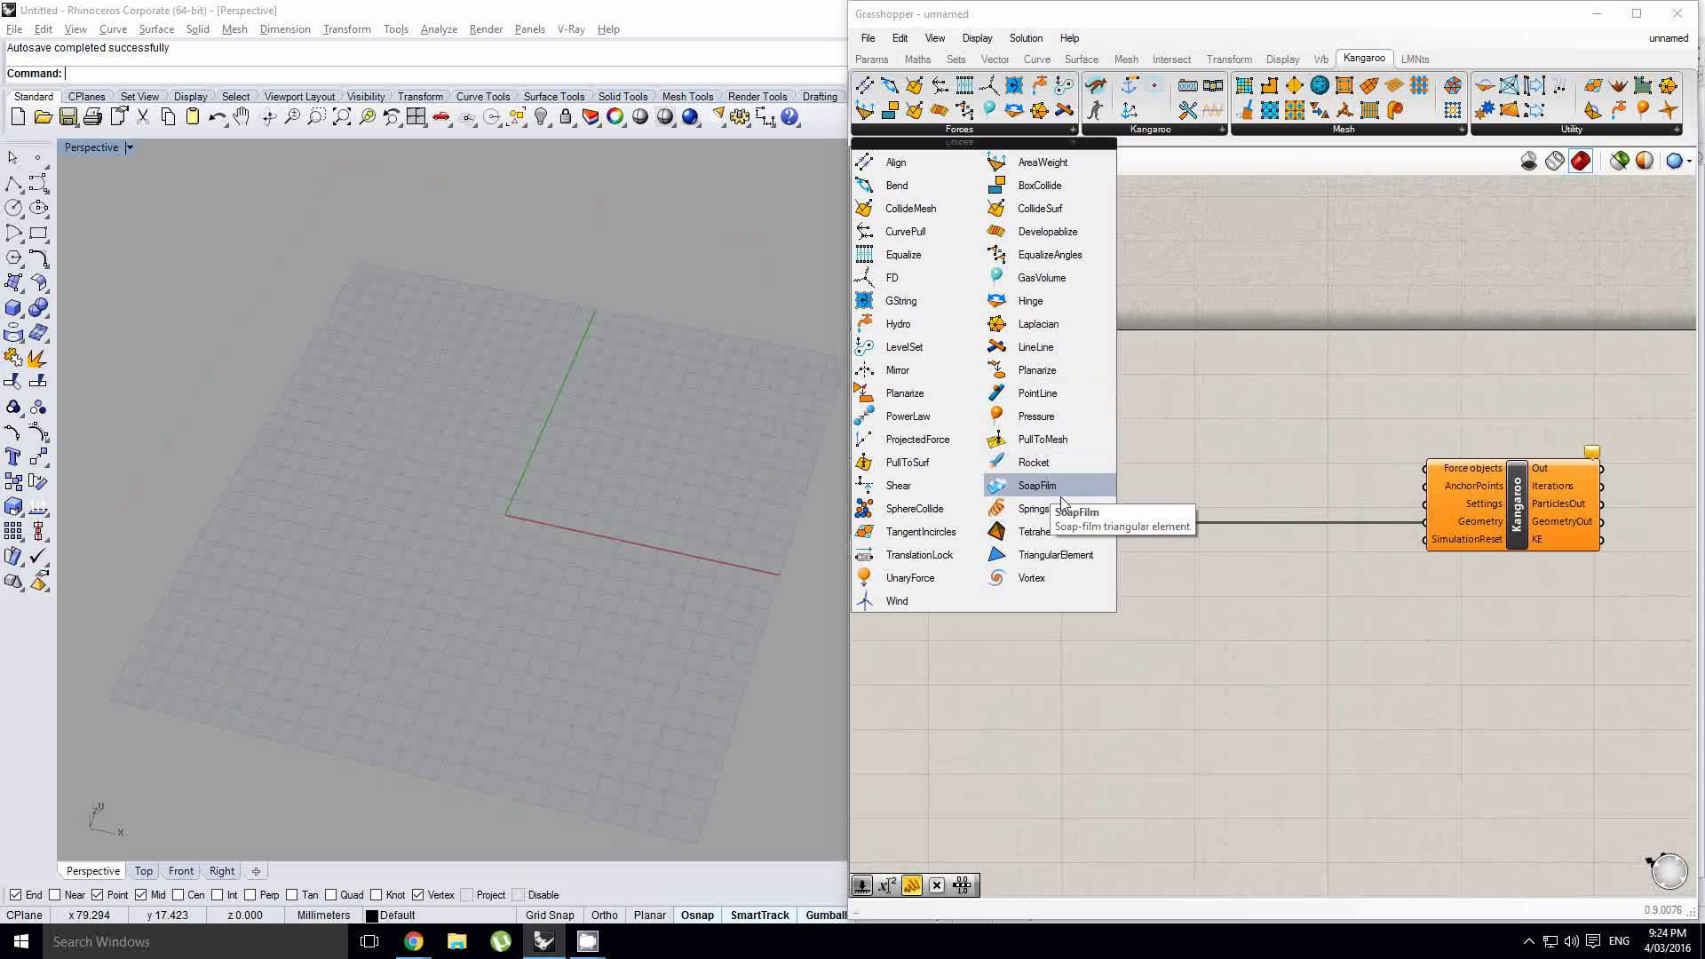
pyautogui.moveTo(1051, 512); pyautogui.dragTo(1221, 449)
pyautogui.moveTo(1099, 451); pyautogui.dragTo(1134, 471, button='right')
pyautogui.scroll(-1, 1136, 475)
pyautogui.click(1400, 632)
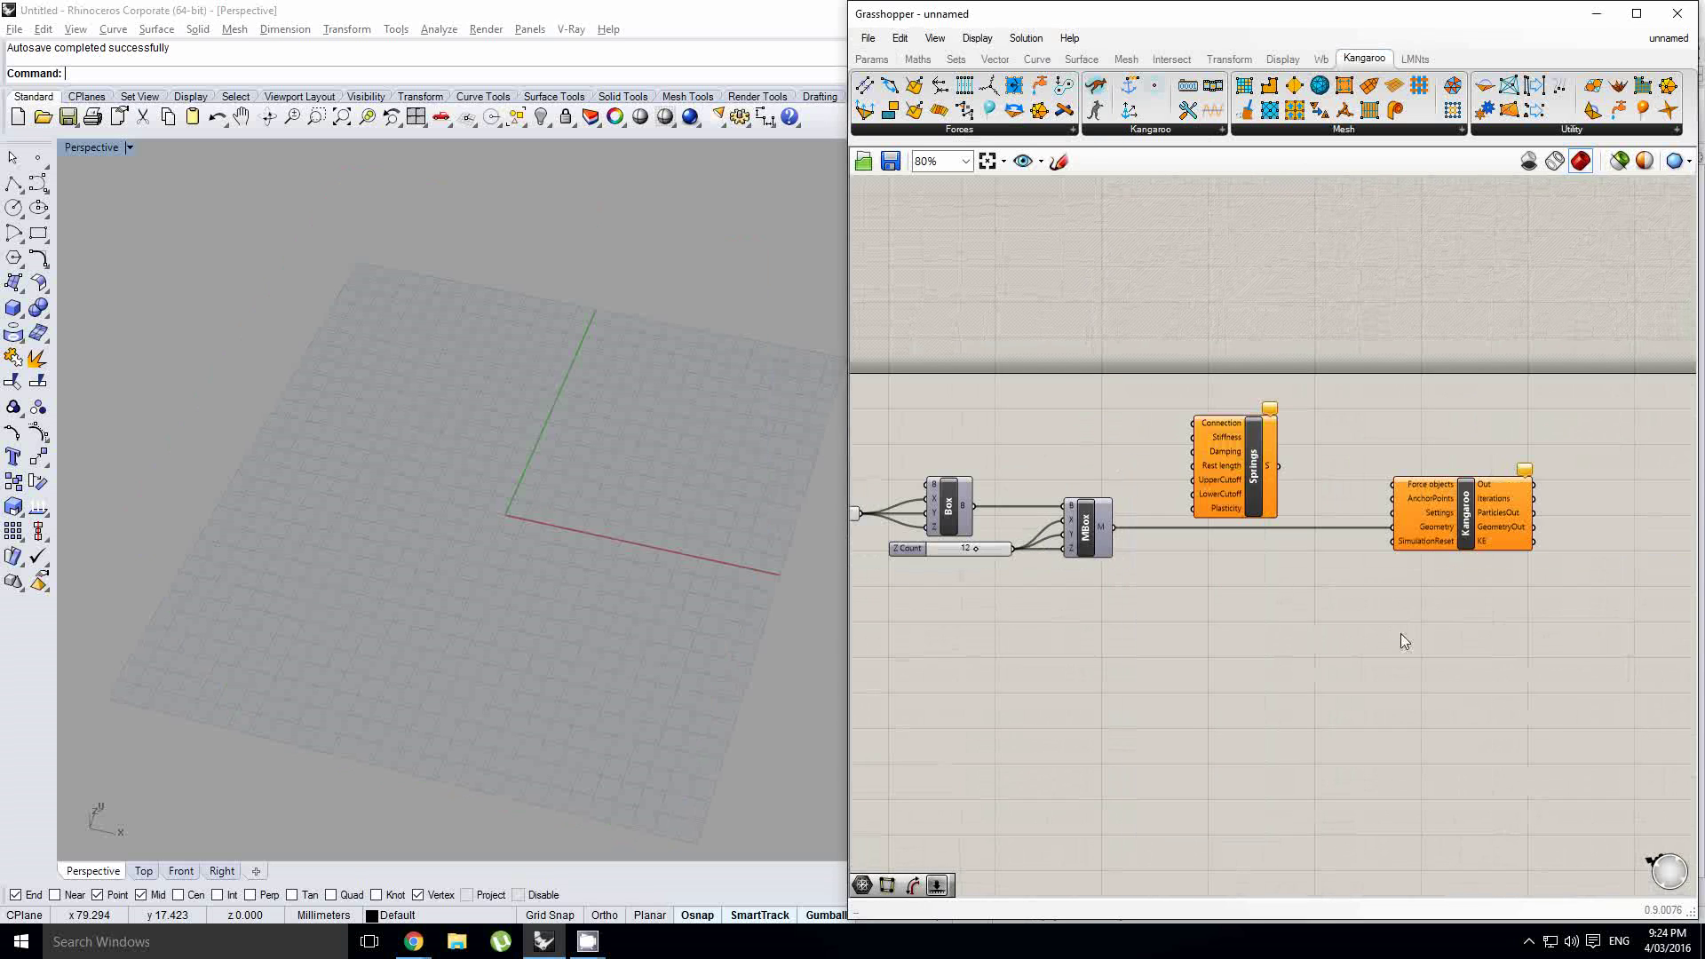
pyautogui.moveTo(1444, 546); pyautogui.dragTo(1571, 545)
pyautogui.moveTo(1236, 466); pyautogui.dragTo(1340, 466)
# Examine the inputs of the Springs component, including its Rest length
pyautogui.moveTo(1313, 451)
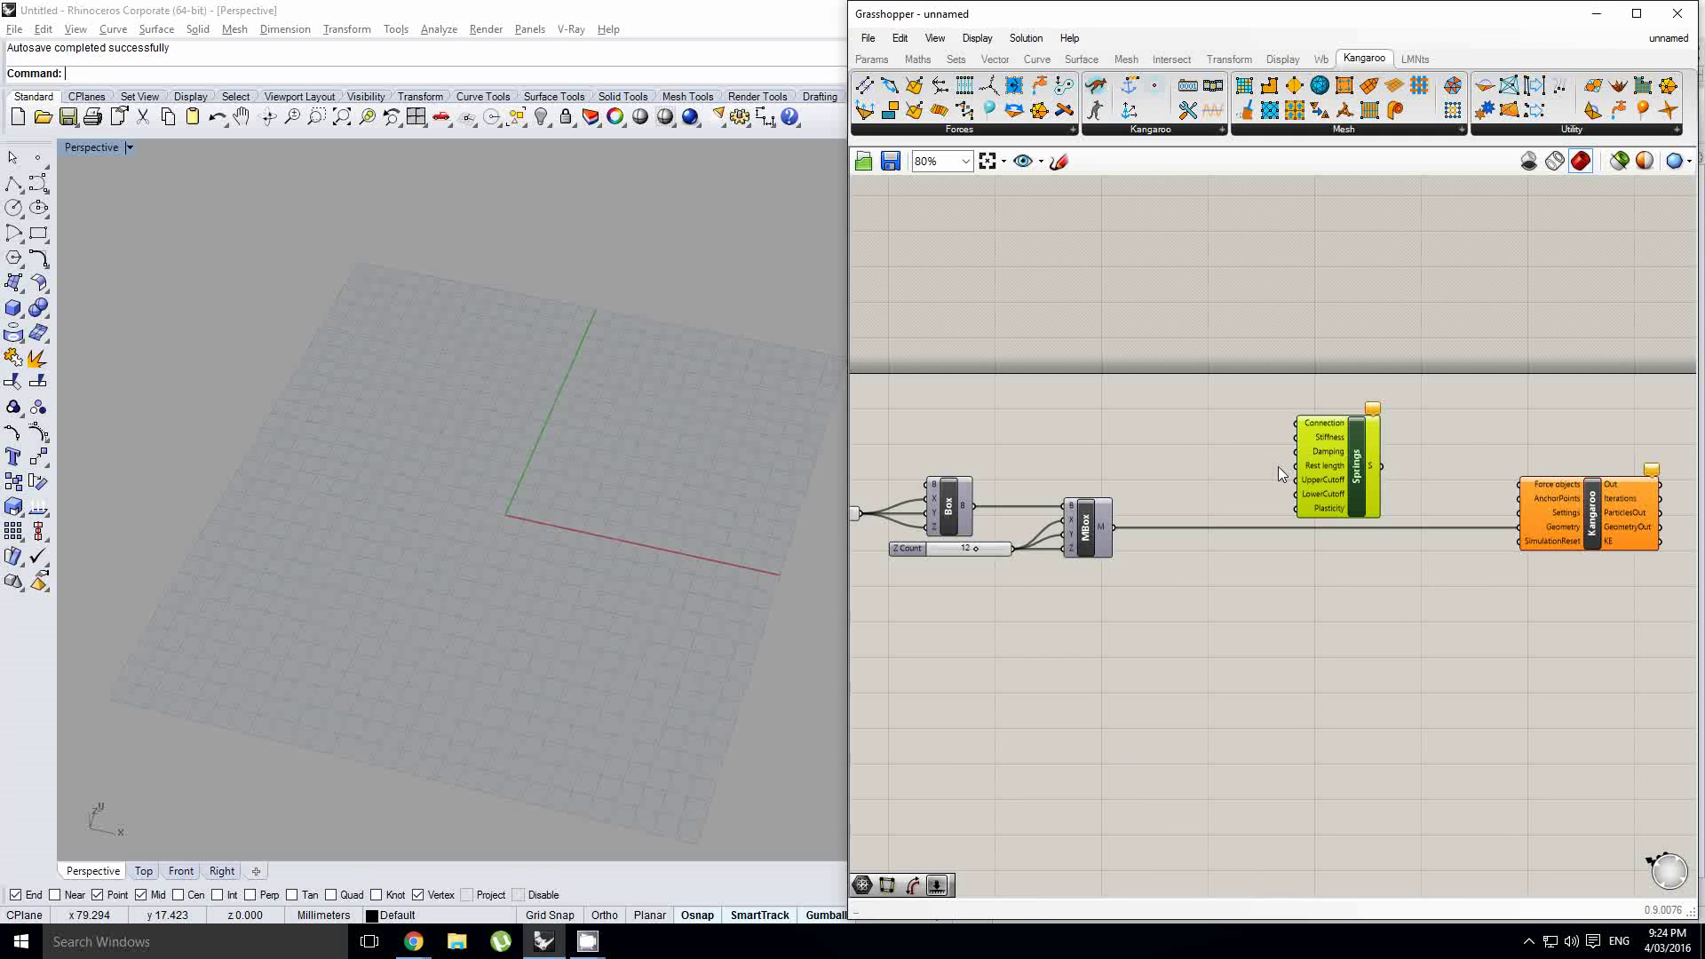
pyautogui.scroll(2, 1339, 467)
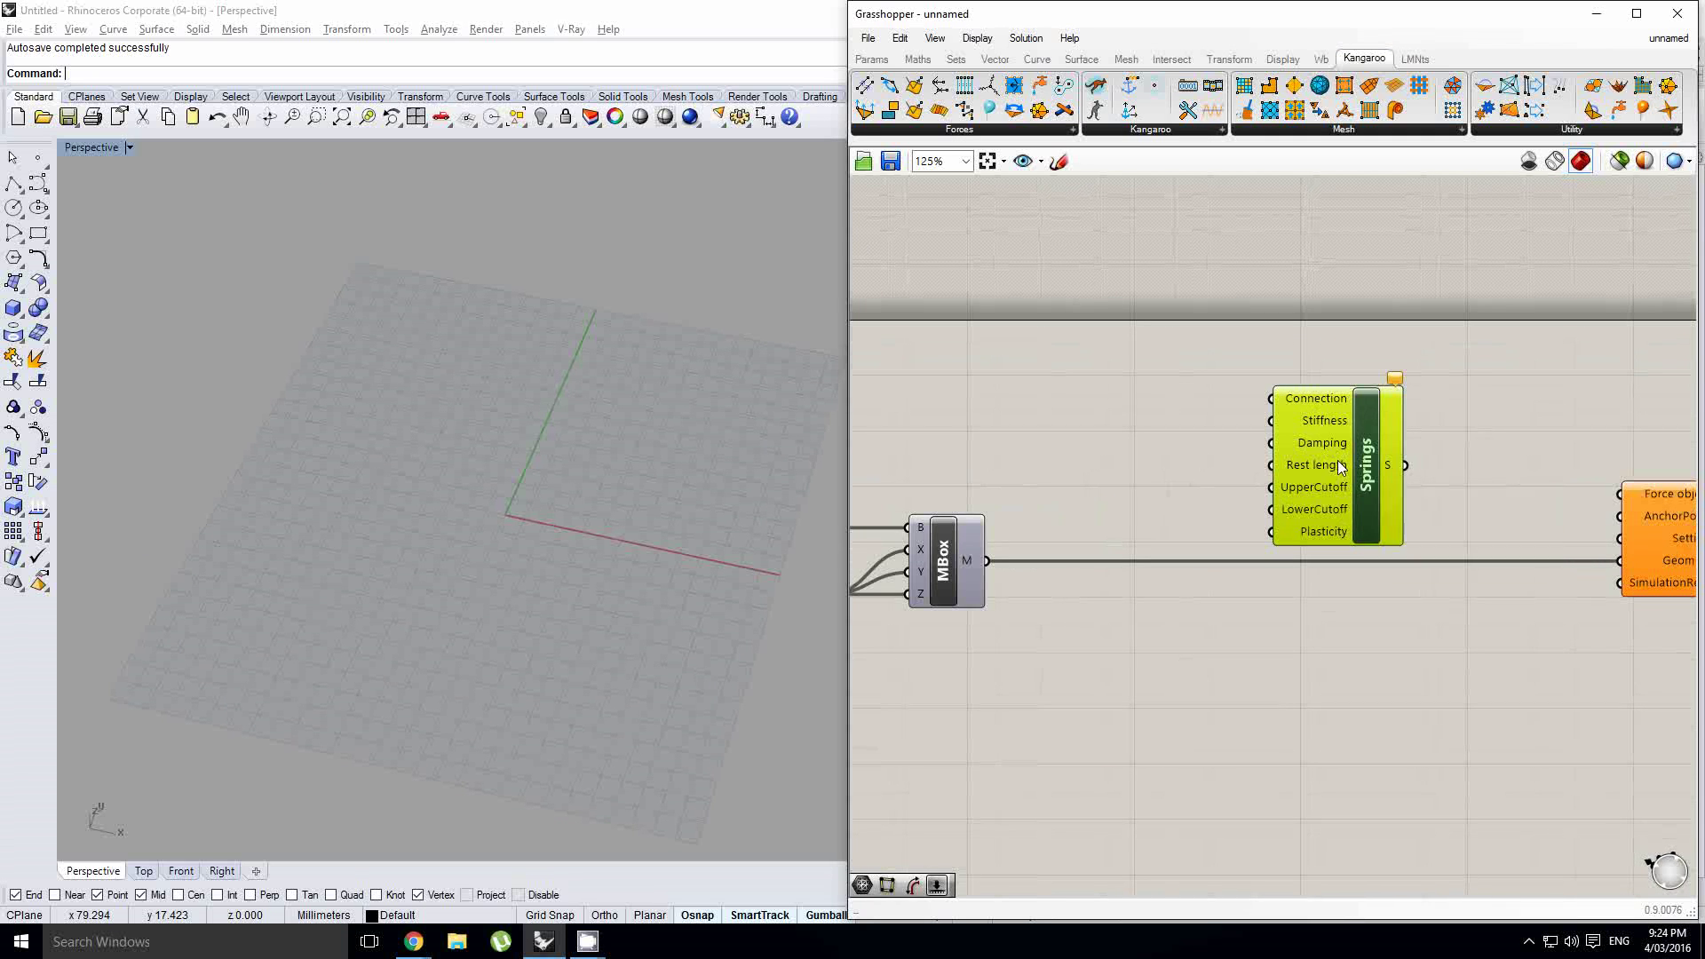
pyautogui.scroll(-1, 1219, 453)
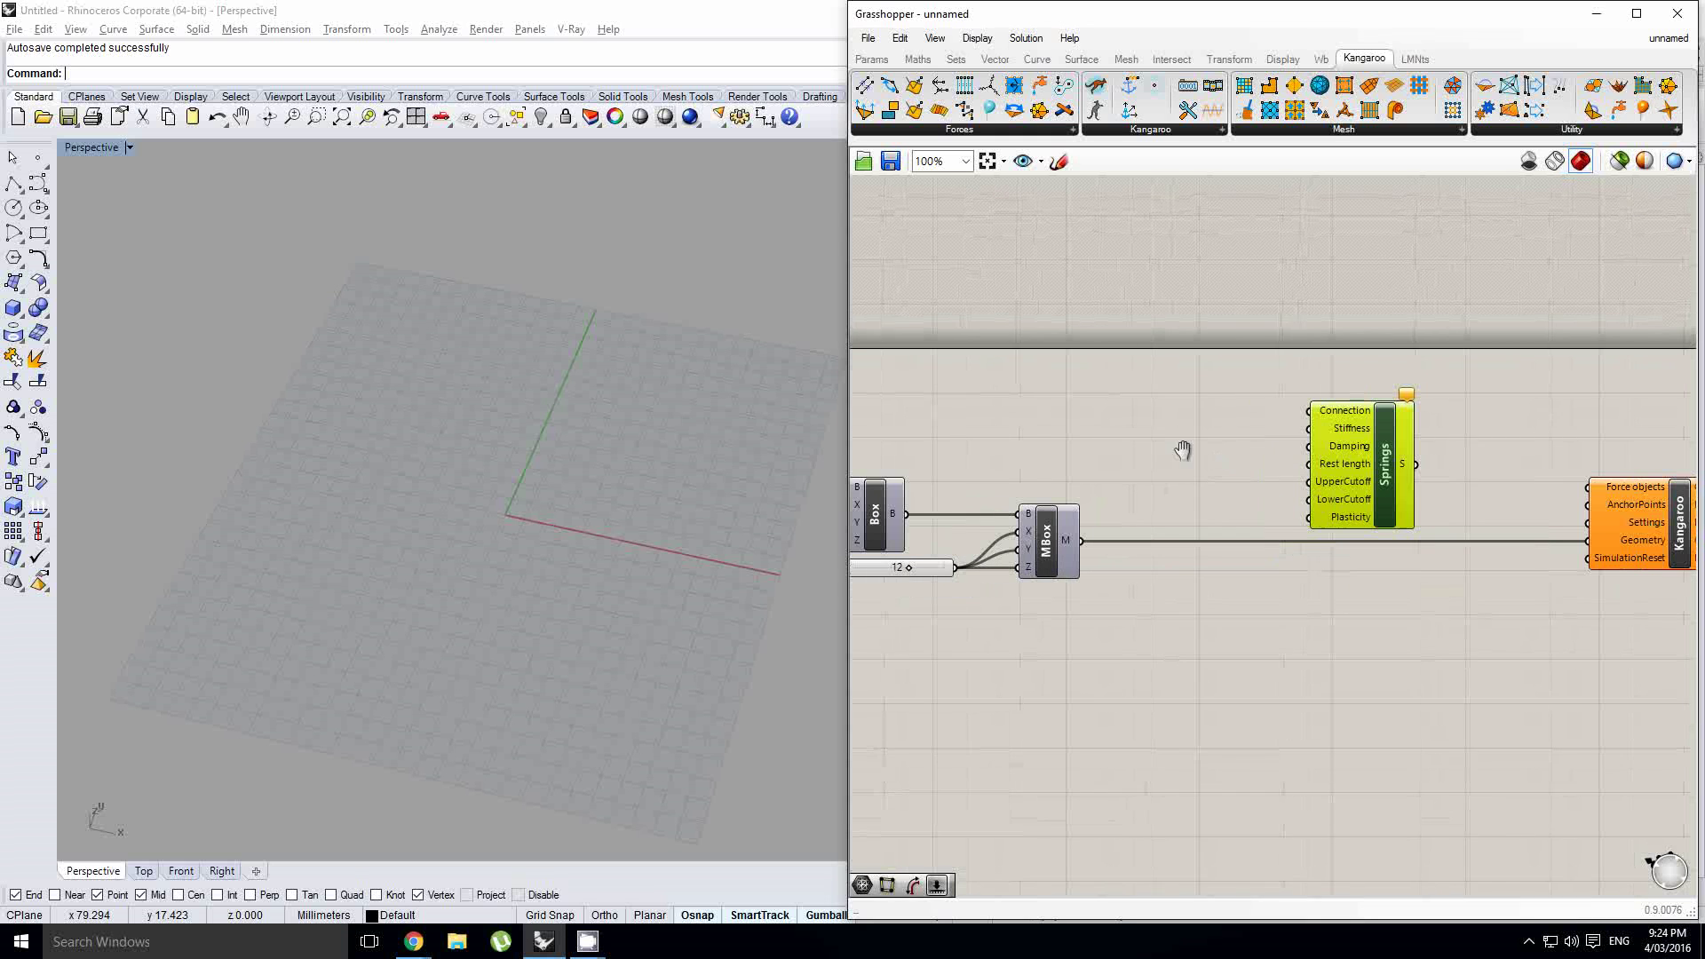
pyautogui.moveTo(1362, 456); pyautogui.dragTo(1370, 465)
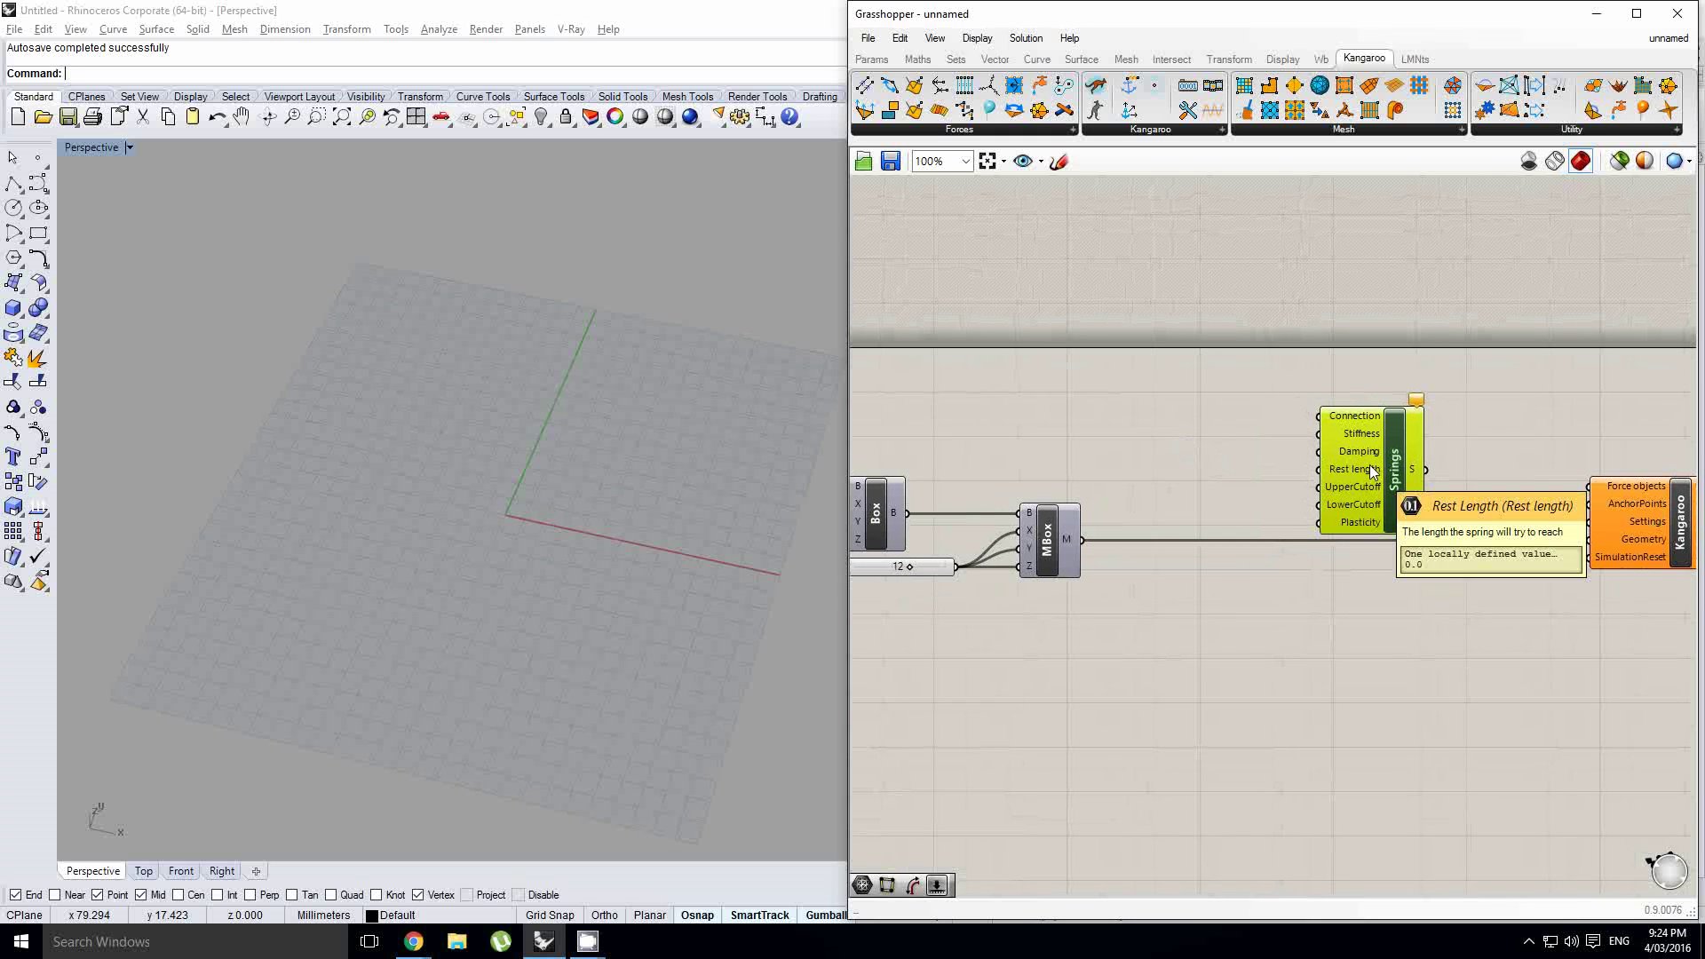
pyautogui.moveTo(1225, 492); pyautogui.dragTo(1158, 468, button='right')
pyautogui.scroll(-2, 1211, 447)
pyautogui.scroll(1, 1248, 436)
pyautogui.scroll(1, 1279, 447)
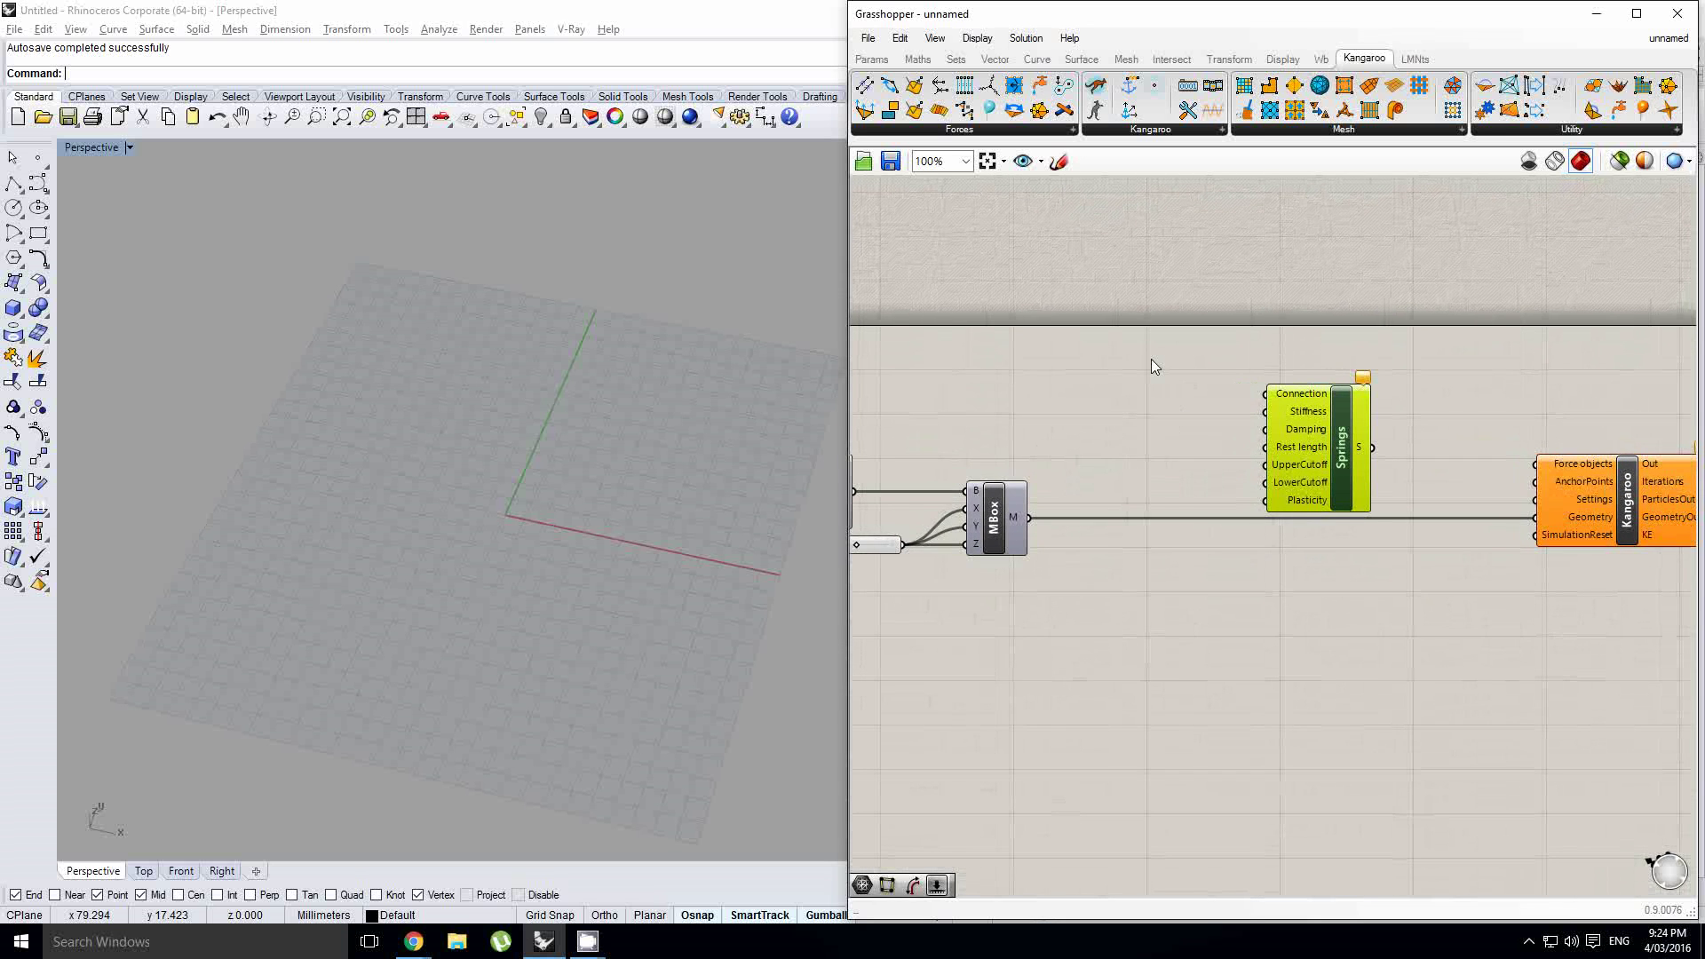
pyautogui.click(1140, 416)
pyautogui.moveTo(1138, 411); pyautogui.dragTo(1193, 410, button='right')
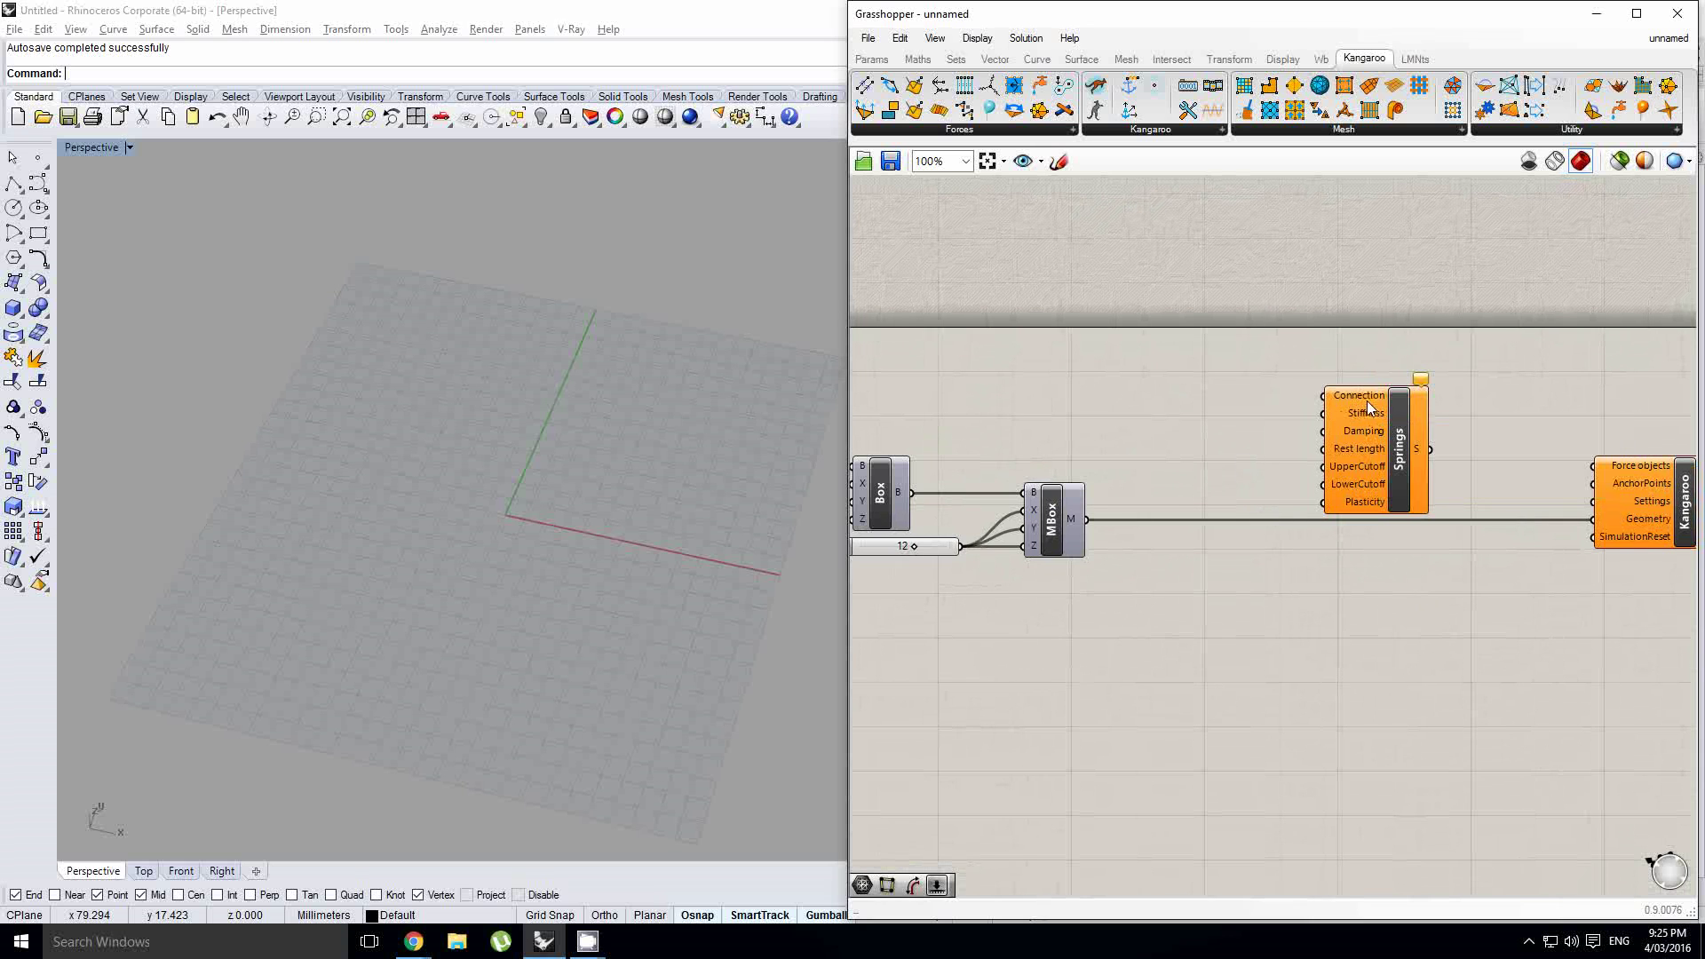
# Add a Weaverbird's Mesh Edges component between Mesh Box and Springs, and connect the mesh output to its G input
pyautogui.moveTo(1366, 397); pyautogui.dragTo(1399, 385)
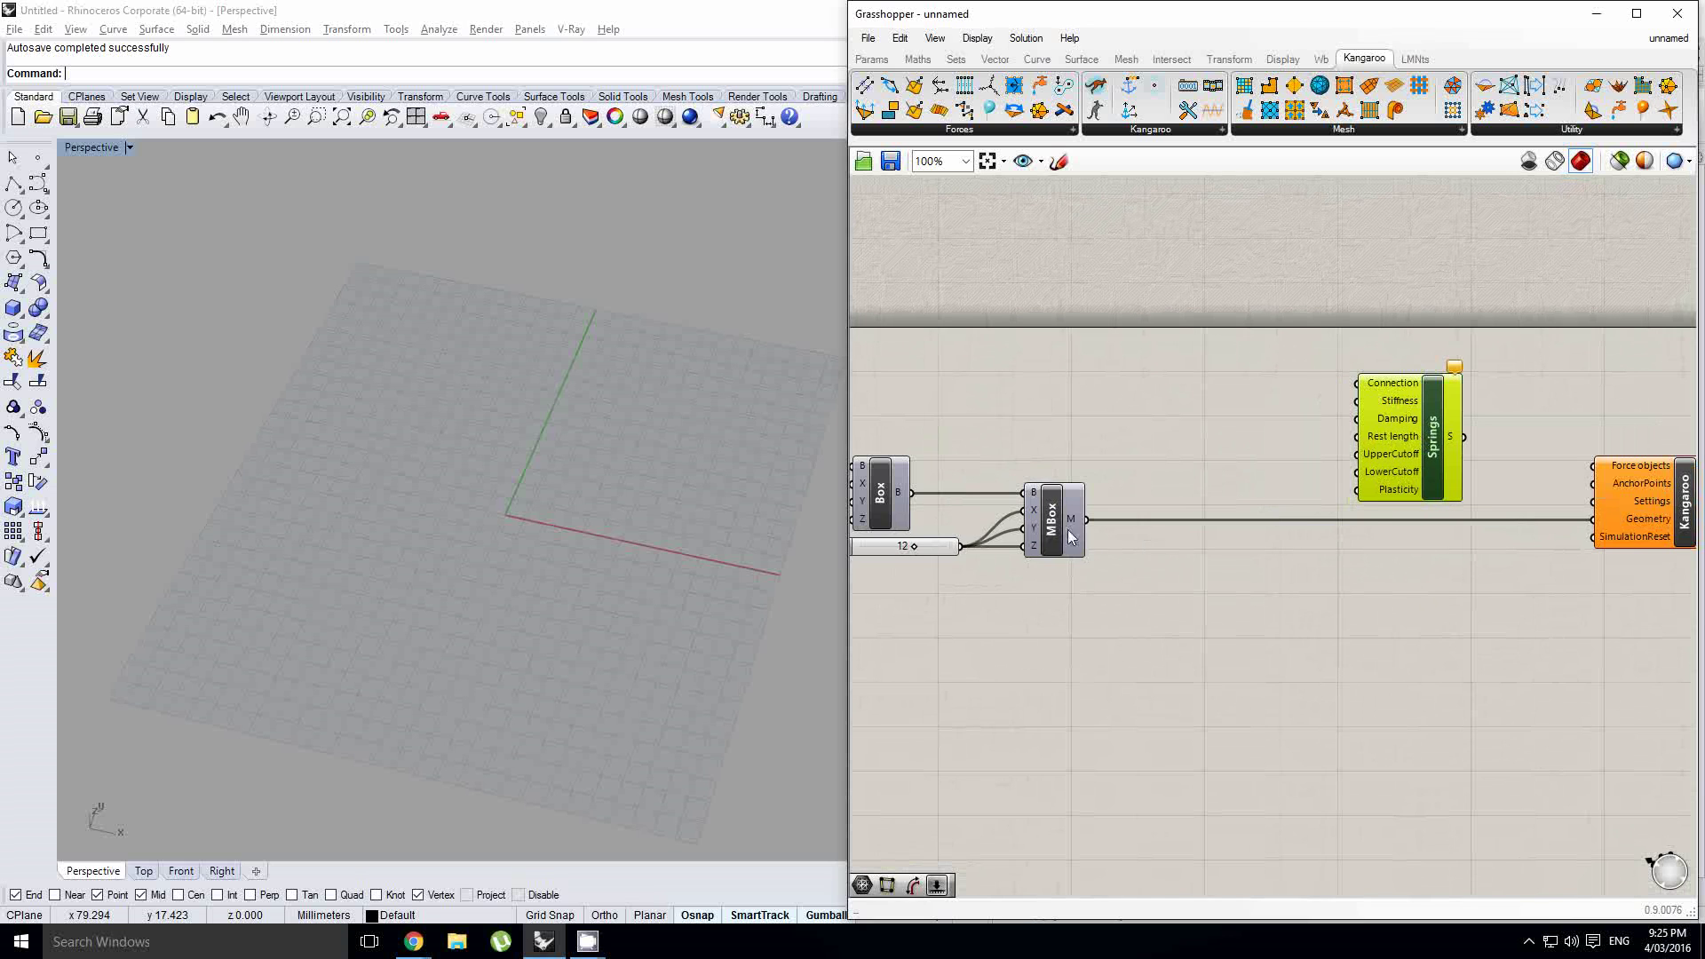
pyautogui.doubleClick(1167, 459)
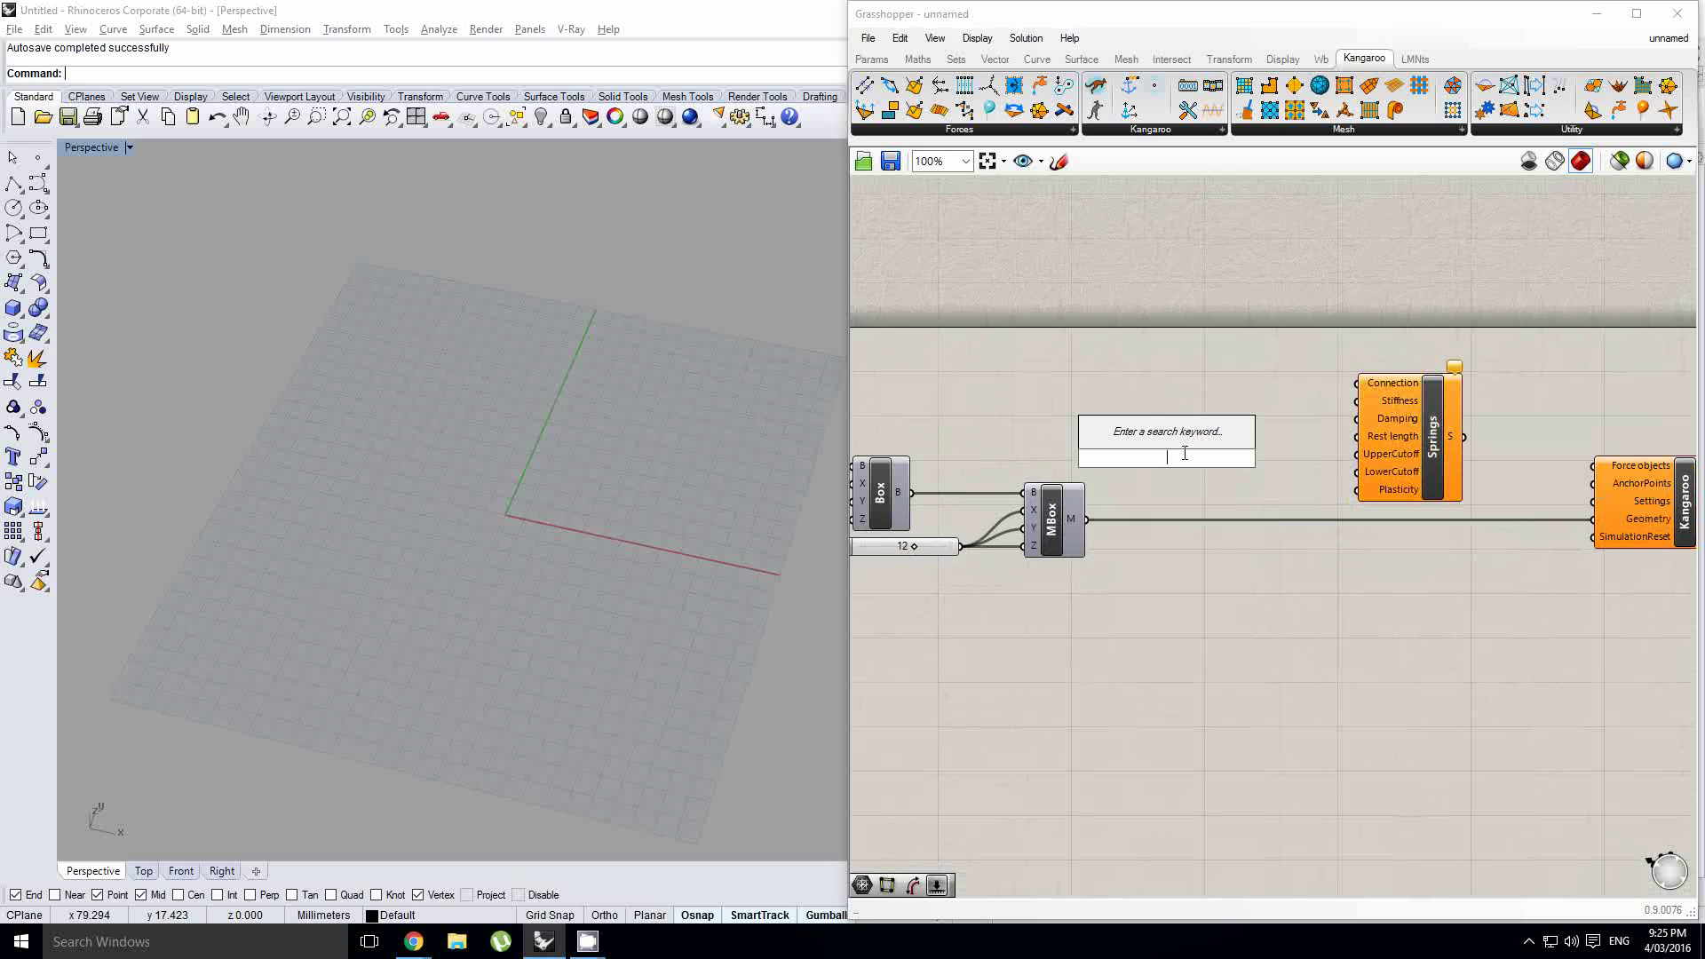
pyautogui.write('wbedges')
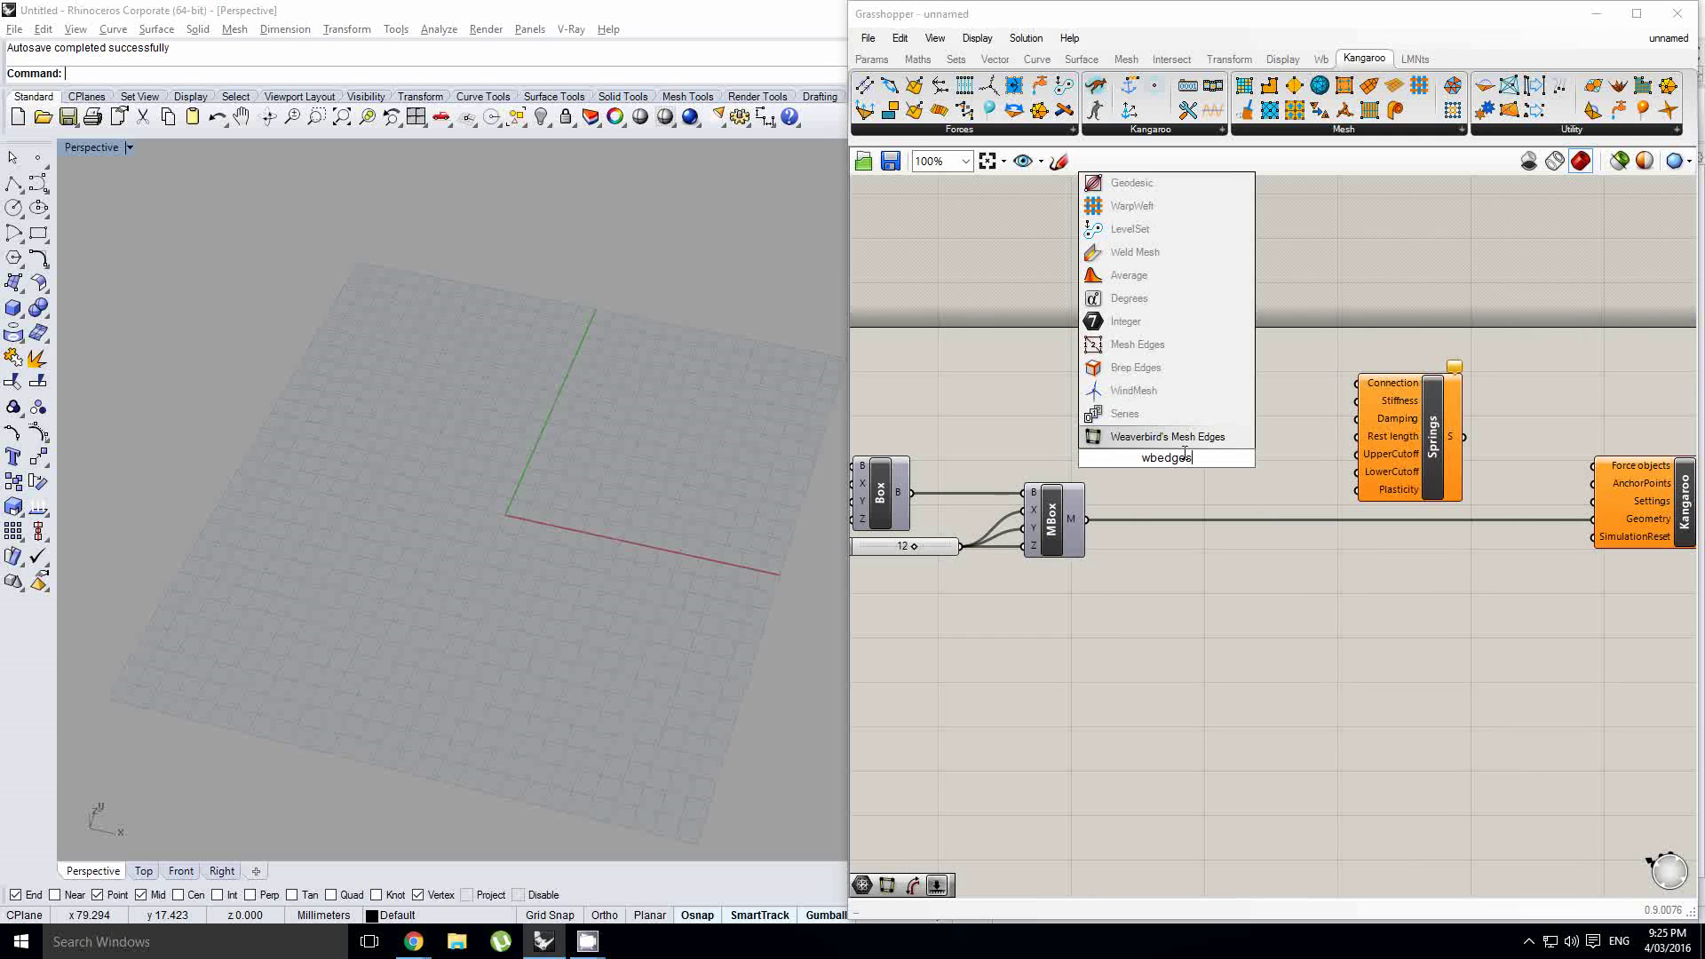
pyautogui.press('Return')
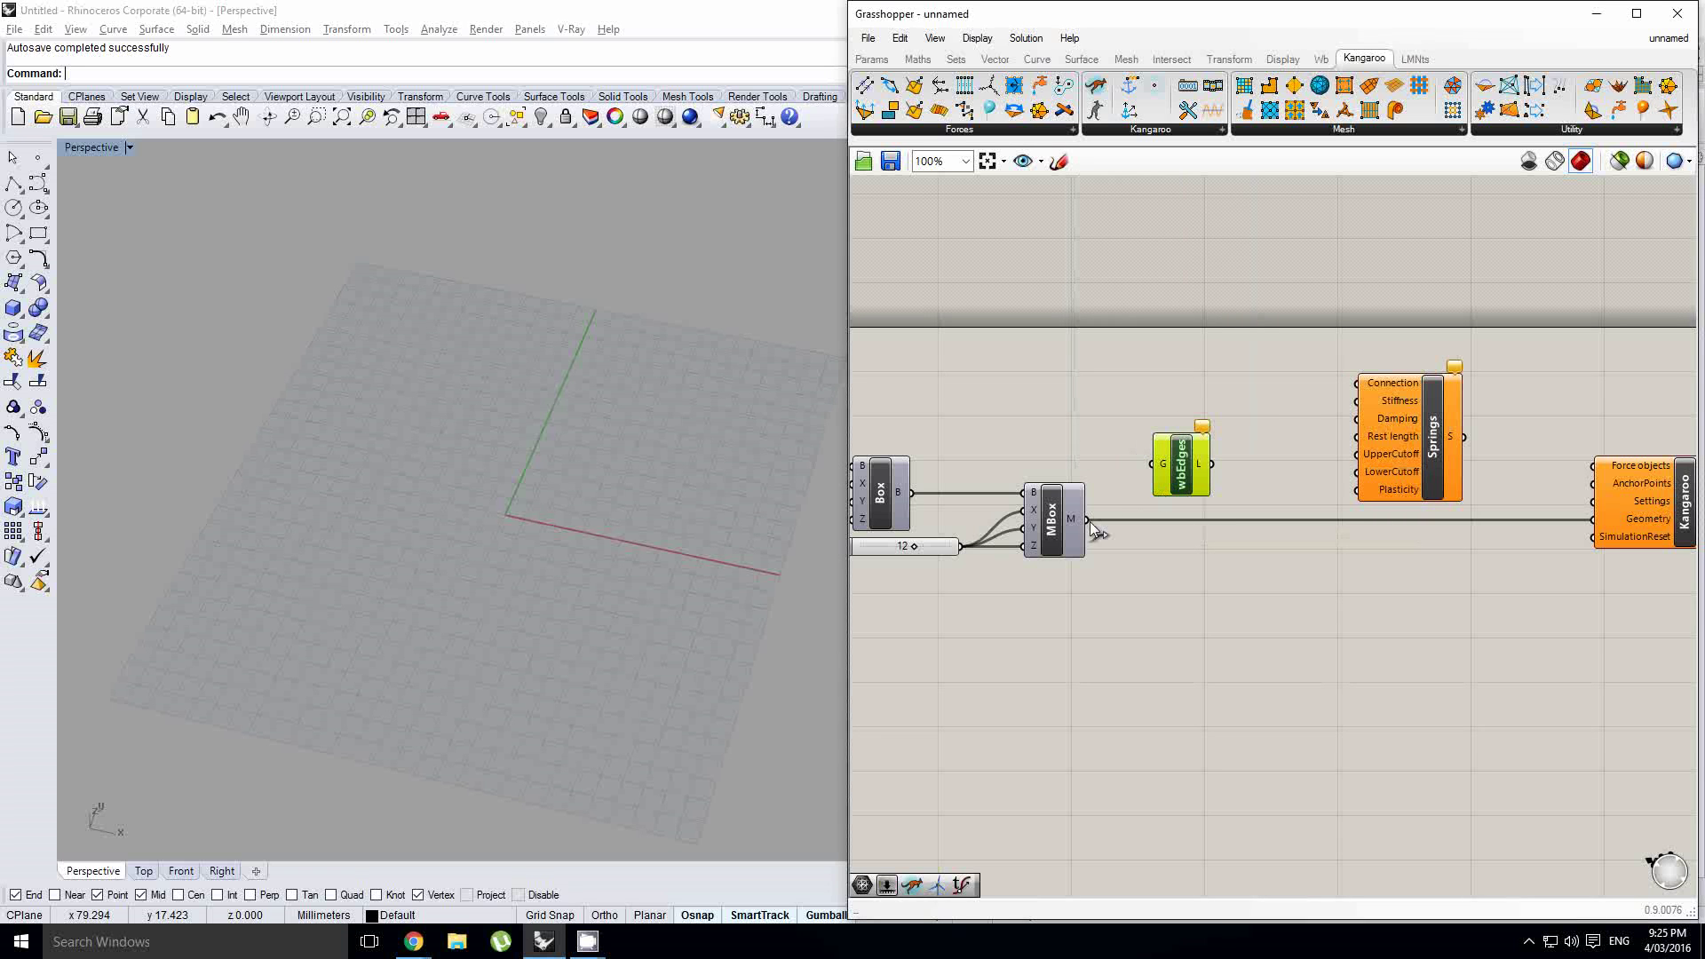
pyautogui.moveTo(1094, 528); pyautogui.dragTo(1148, 411)
pyautogui.scroll(-5, 604, 390)
pyautogui.moveTo(1286, 416); pyautogui.dragTo(1270, 419, button='right')
pyautogui.scroll(1, 1097, 505)
pyautogui.click(1021, 512)
# Connect the Mesh Edges line output to the Springs Connection input and reposition the Mesh Edges component
pyautogui.moveTo(1160, 390)
pyautogui.mouseDown()
pyautogui.moveTo(1187, 348)
pyautogui.moveTo(1411, 354)
pyautogui.mouseUp()
pyautogui.moveTo(1166, 350); pyautogui.dragTo(1183, 363)
pyautogui.moveTo(1360, 434); pyautogui.dragTo(1311, 421, button='right')
pyautogui.click(1312, 402)
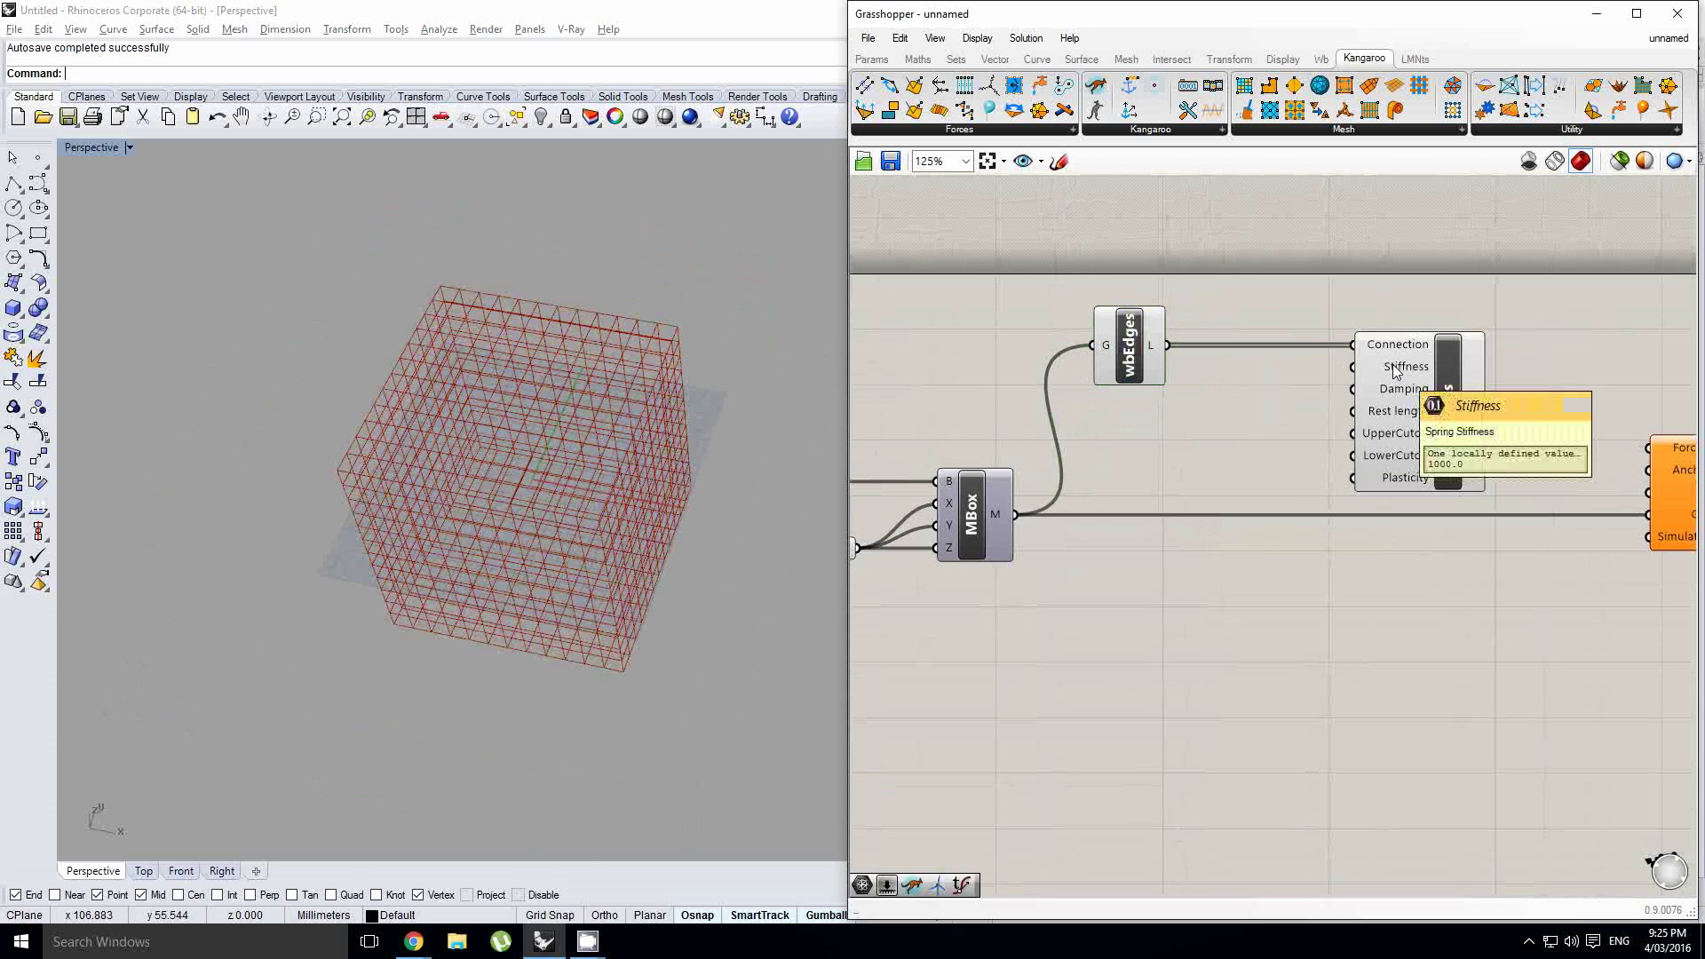
# Review how the mesh edges feed Springs and what its Stiffness and Rest length inputs expect
pyautogui.moveTo(1392, 424)
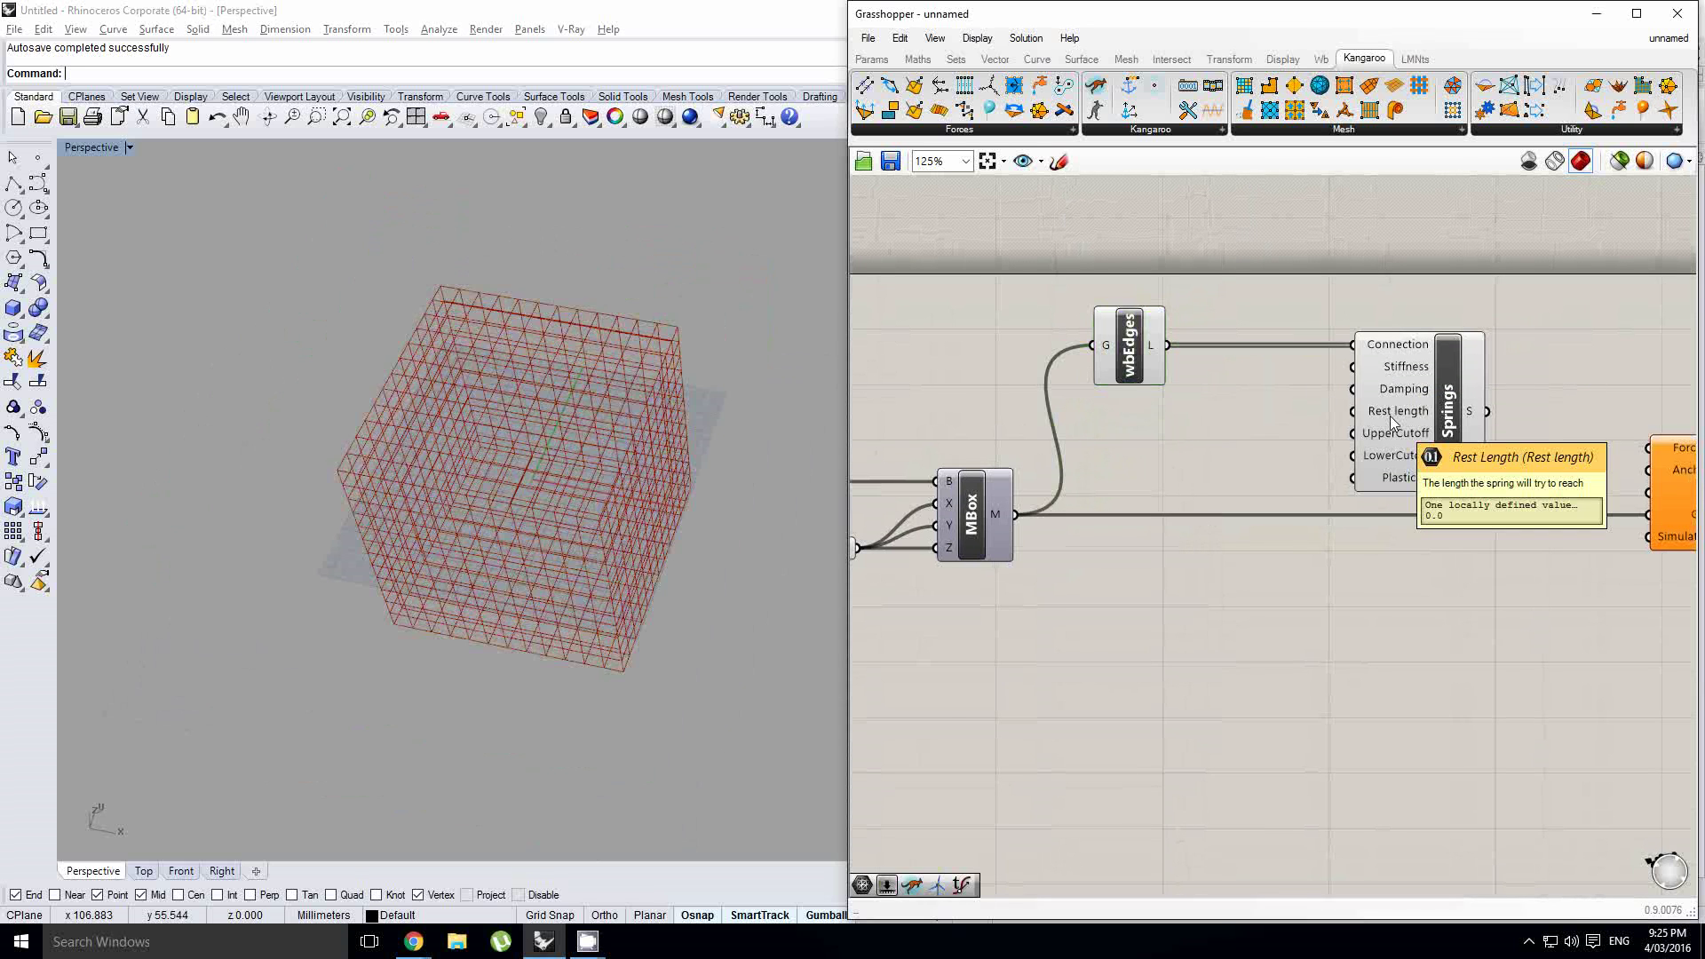
pyautogui.moveTo(1275, 416); pyautogui.dragTo(1287, 414, button='right')
pyautogui.click(1415, 413)
pyautogui.moveTo(1147, 357); pyautogui.dragTo(1189, 346, button='right')
pyautogui.moveTo(1465, 378); pyautogui.dragTo(1359, 392, button='right')
pyautogui.click(1279, 382)
pyautogui.click(1075, 364)
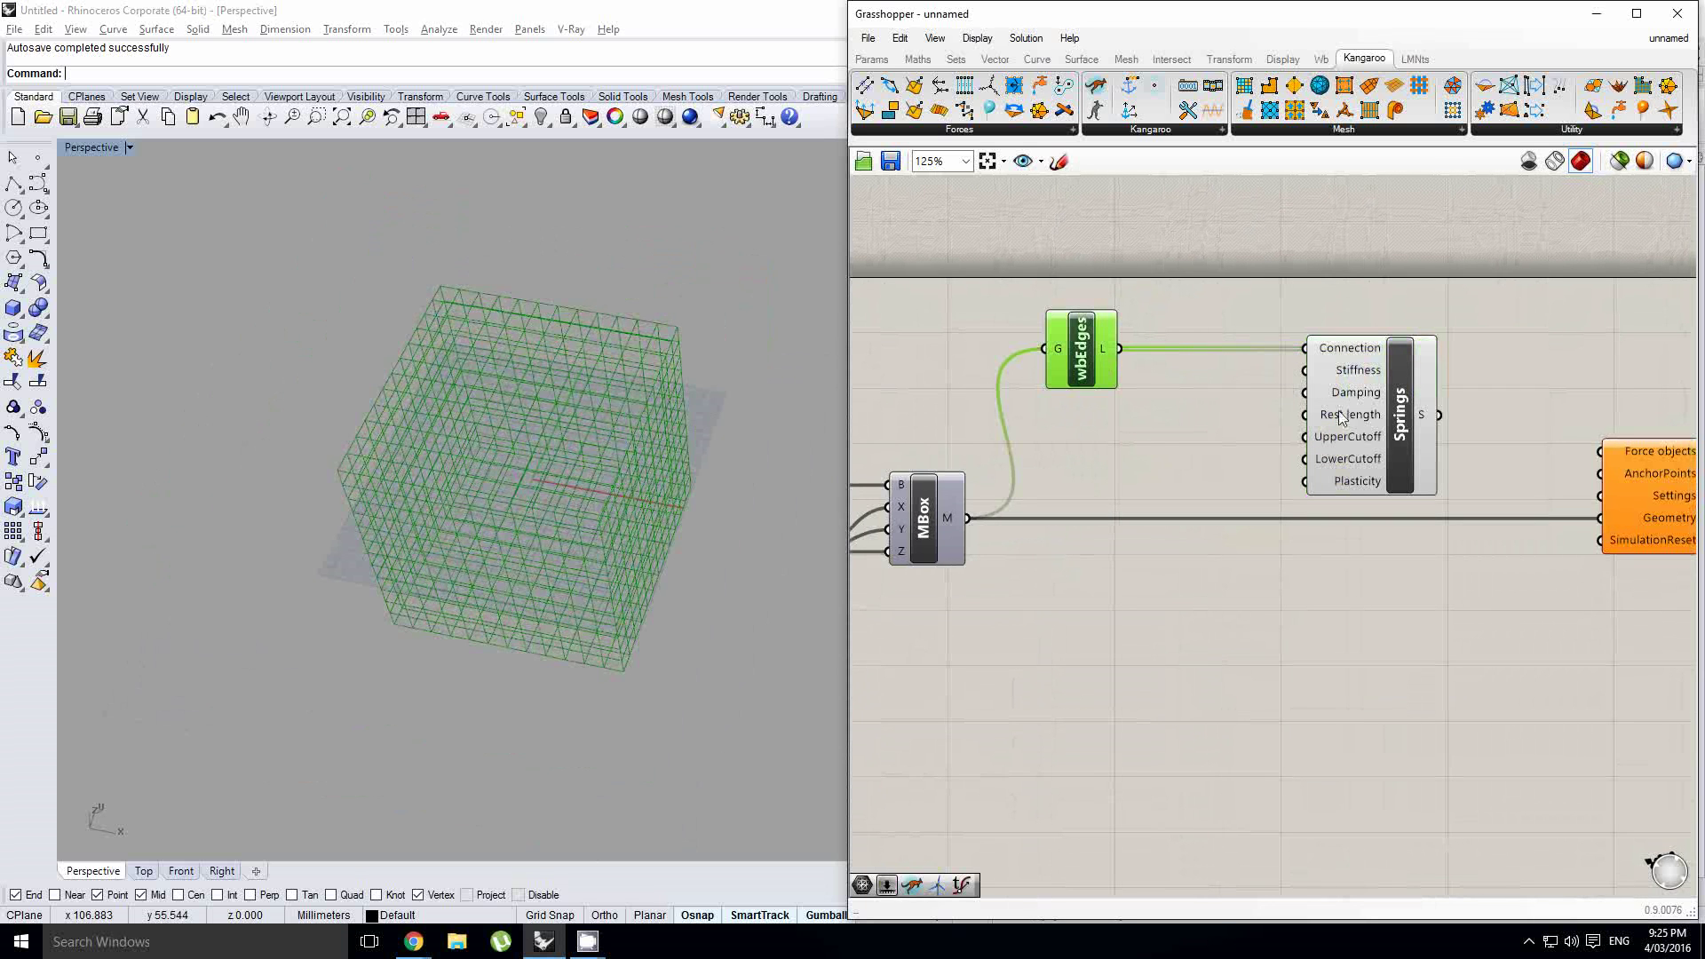
pyautogui.moveTo(1422, 435)
pyautogui.mouseDown(button='right')
pyautogui.moveTo(1372, 435)
pyautogui.moveTo(1426, 435)
pyautogui.mouseUp(button='right')
pyautogui.click(1463, 440)
# Shift Springs farther from Mesh Edges and add a number slider above the Mesh Edges component
pyautogui.moveTo(1323, 449); pyautogui.dragTo(1401, 449)
pyautogui.moveTo(1122, 423); pyautogui.dragTo(1138, 423, button='right')
pyautogui.moveTo(1146, 331); pyautogui.dragTo(1145, 371, button='right')
pyautogui.click(876, 60)
pyautogui.moveTo(1095, 85); pyautogui.dragTo(977, 315)
pyautogui.moveTo(1040, 346); pyautogui.dragTo(1053, 352, button='right')
pyautogui.click(1213, 355)
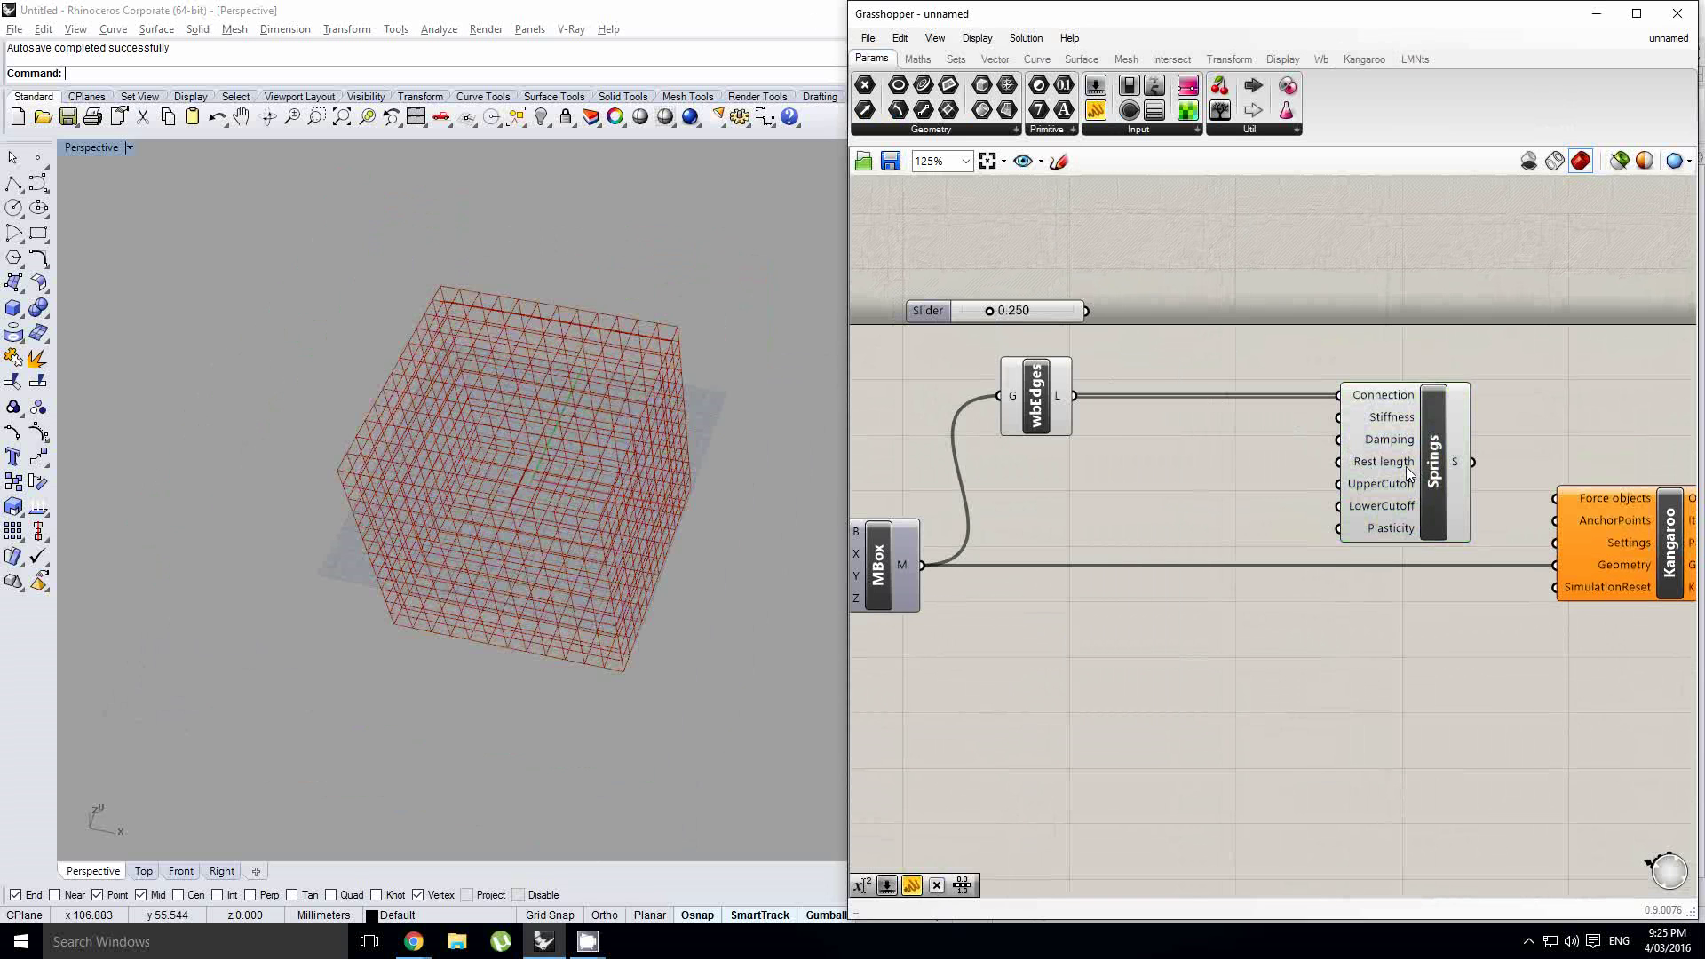
# Look closely at the Rest length input of Springs and the components around it
pyautogui.scroll(3, 1363, 466)
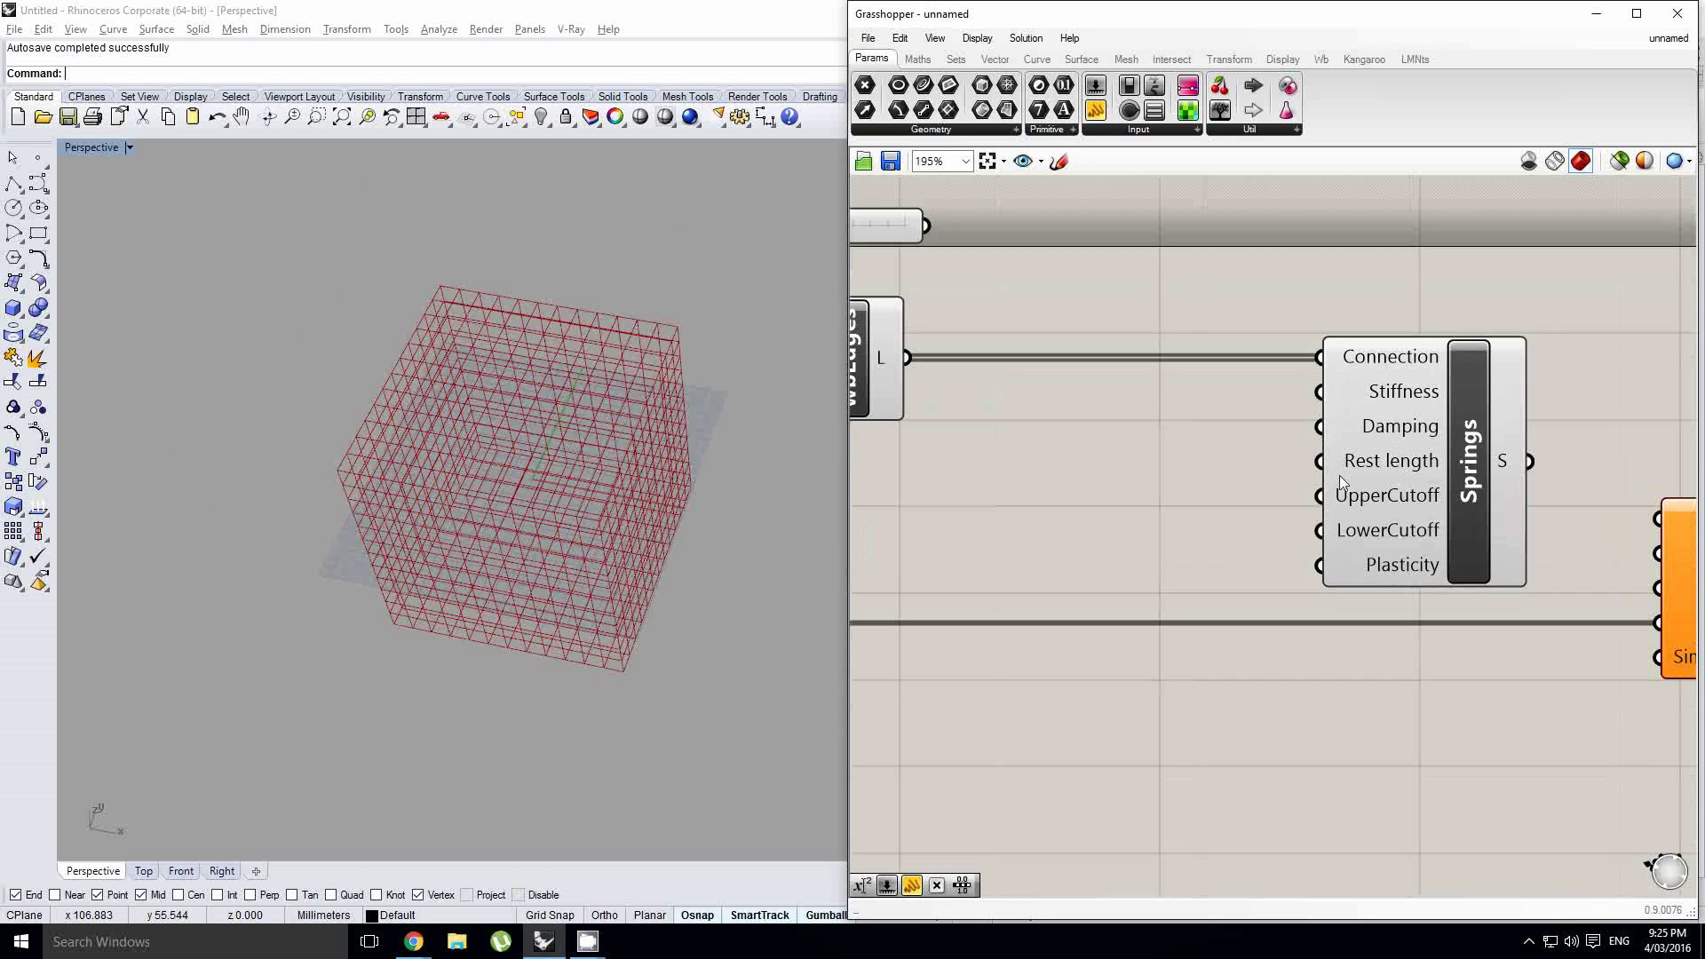
pyautogui.scroll(-1, 1341, 481)
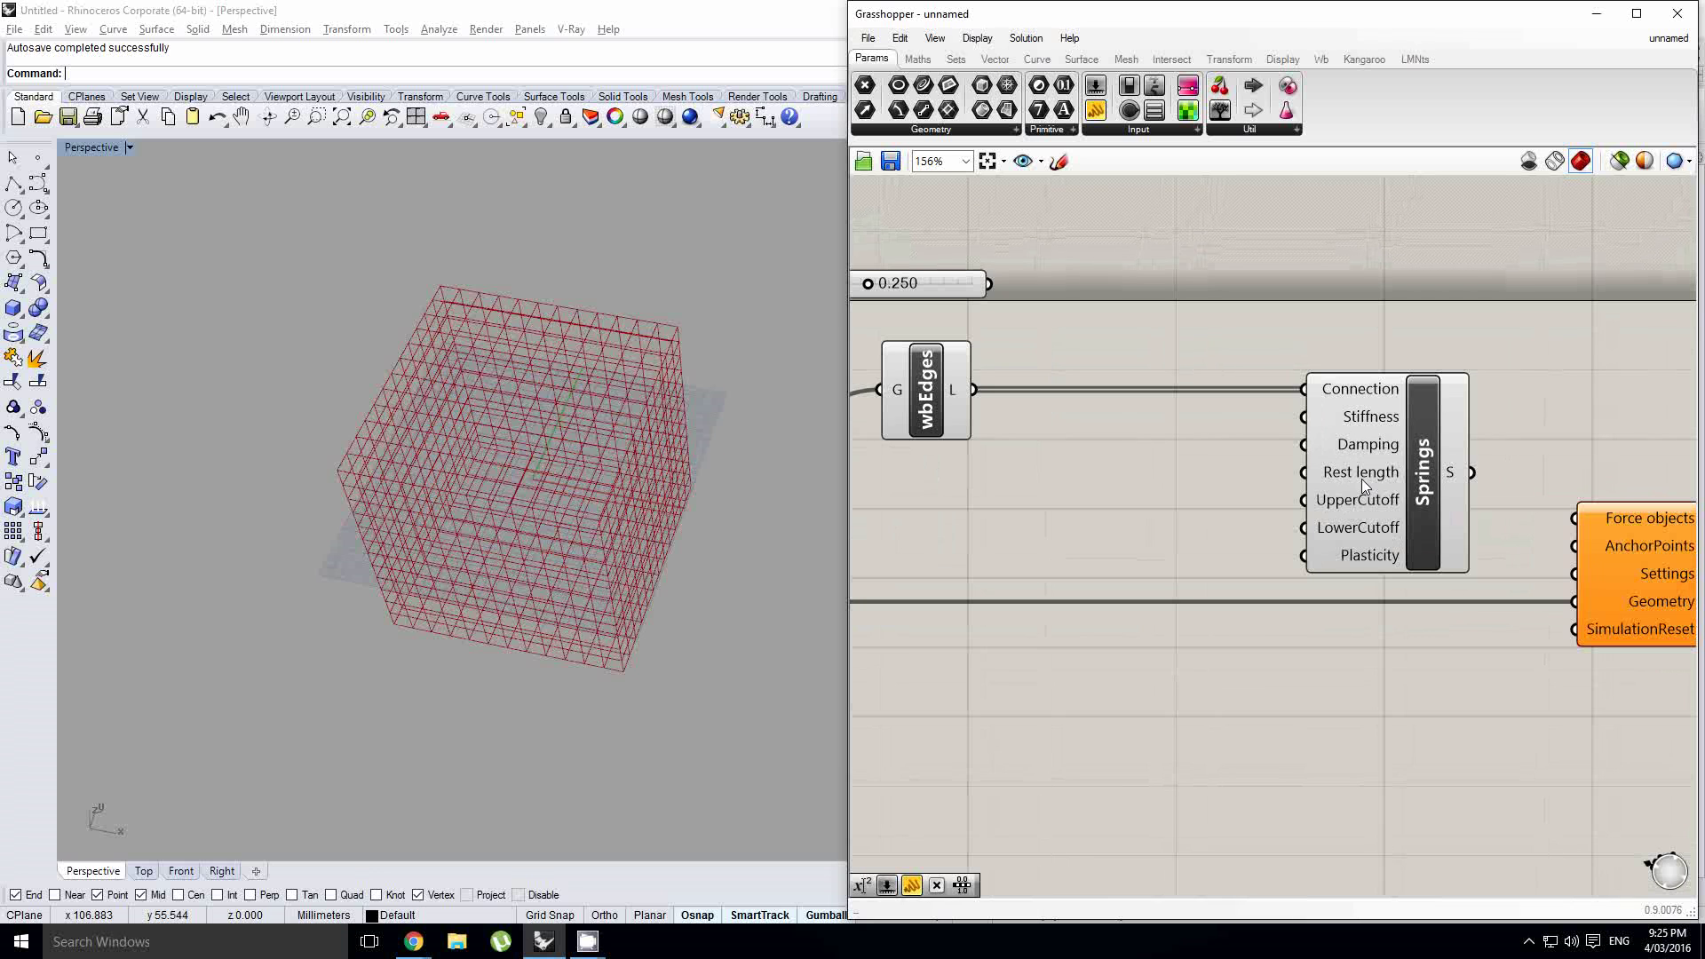
pyautogui.moveTo(1281, 508); pyautogui.dragTo(1372, 516, button='right')
pyautogui.scroll(-2, 1270, 477)
pyautogui.scroll(1, 1273, 476)
pyautogui.moveTo(1285, 463); pyautogui.dragTo(1218, 451, button='right')
pyautogui.scroll(-1, 1222, 455)
pyautogui.scroll(1, 1240, 456)
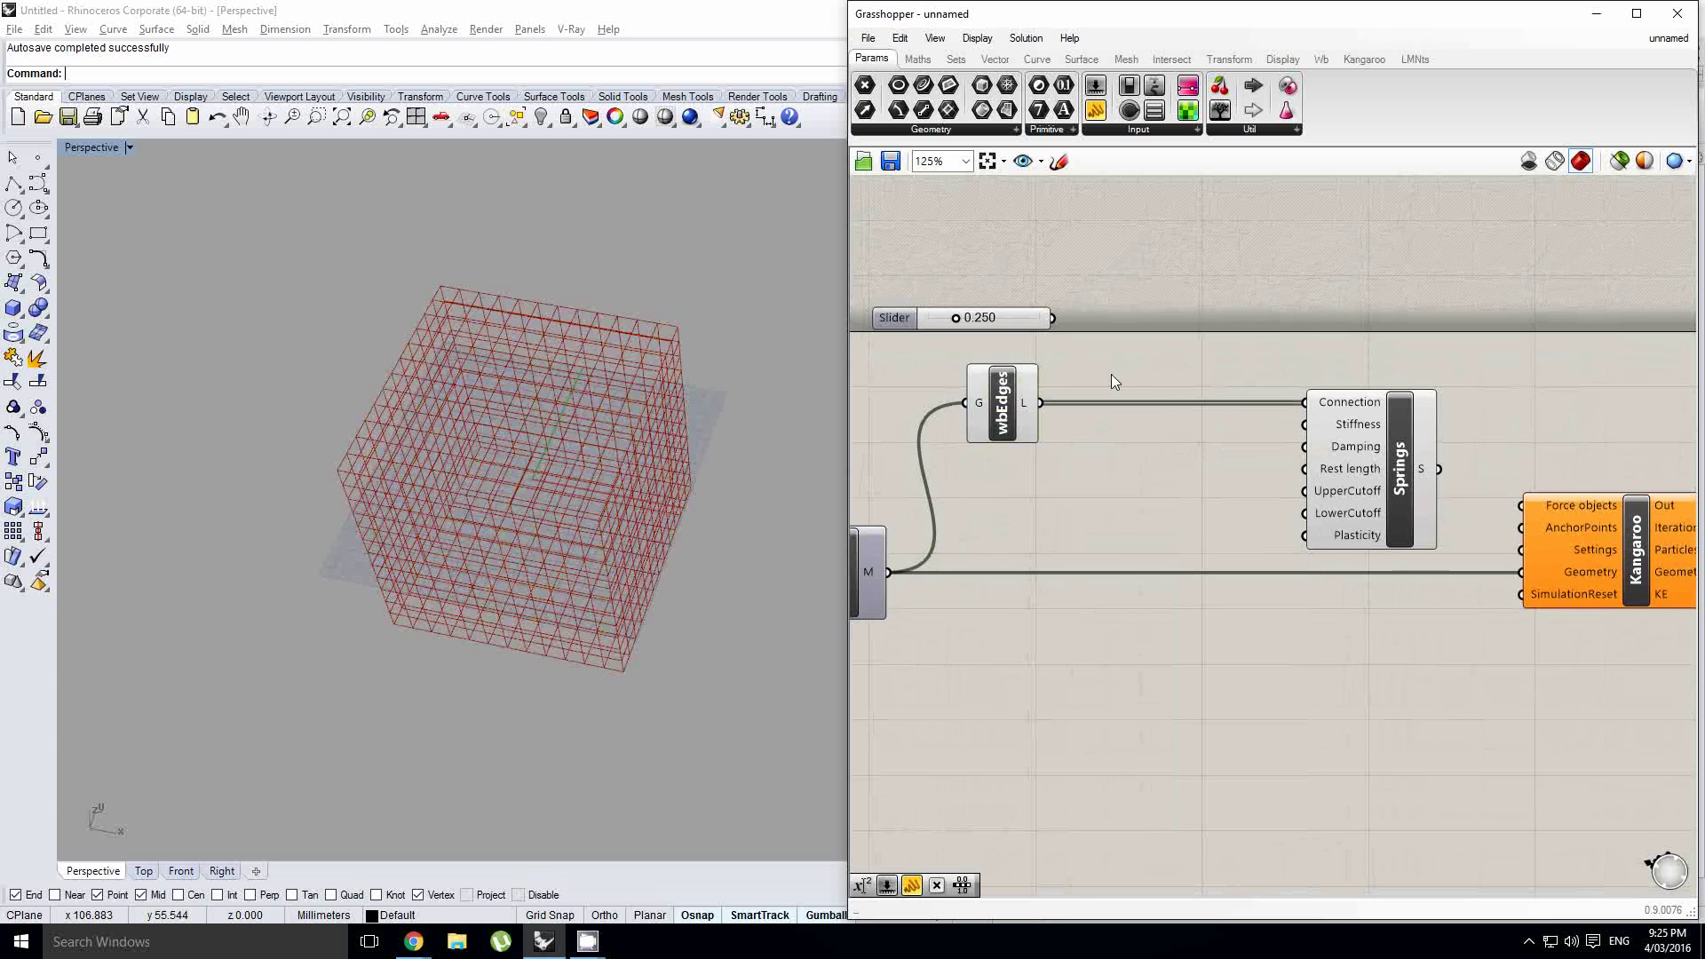
# Add a curve Length component directly after Mesh Edges
pyautogui.doubleClick(1080, 398)
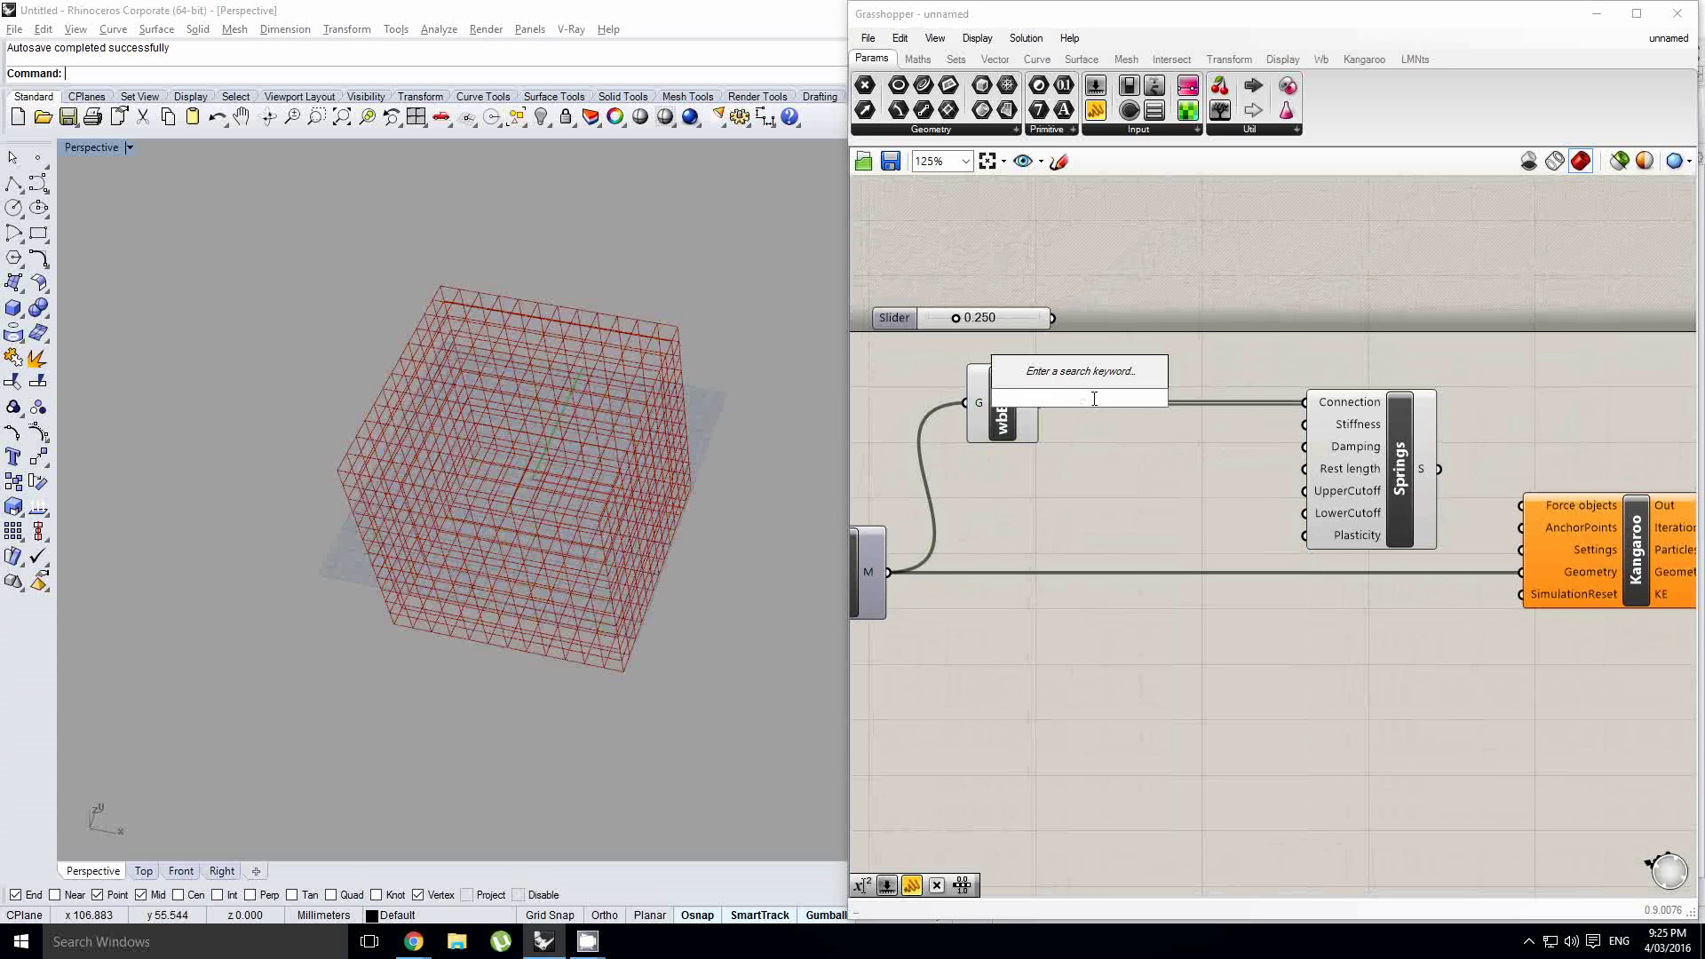
pyautogui.write('length')
pyautogui.press('Return')
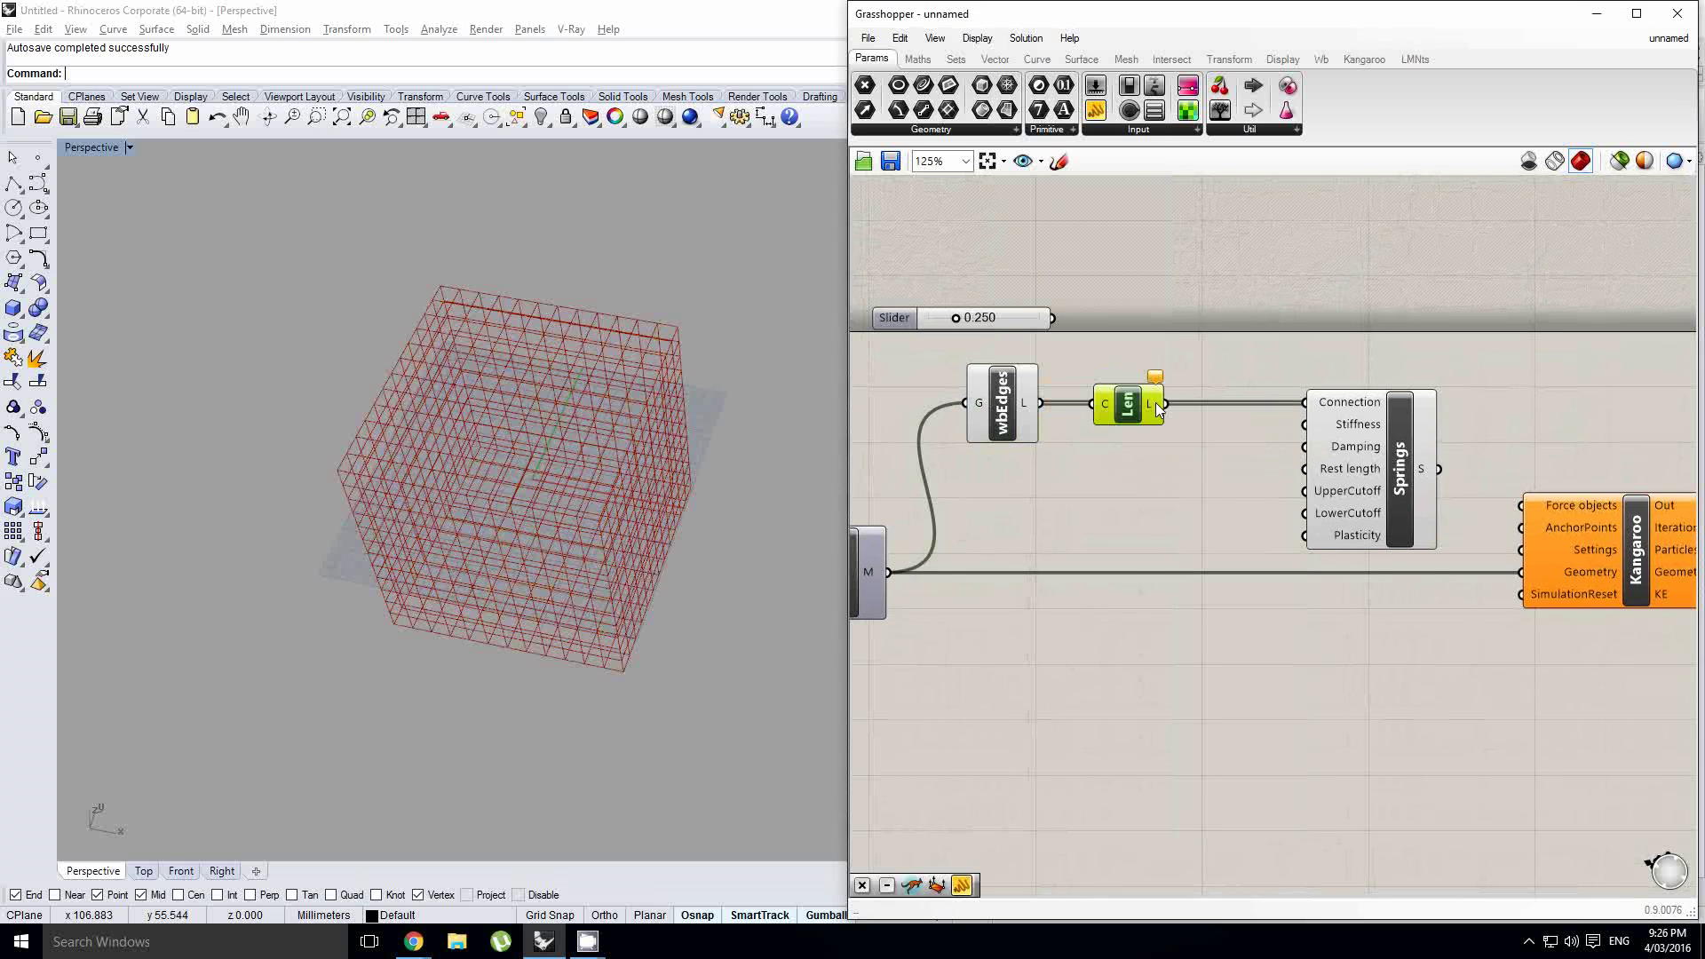
pyautogui.moveTo(1115, 409); pyautogui.dragTo(1089, 406)
# Add a Multiplication component after Length and connect the 0.250 slider to its A input
pyautogui.doubleClick(1180, 371)
pyautogui.write('multiplication')
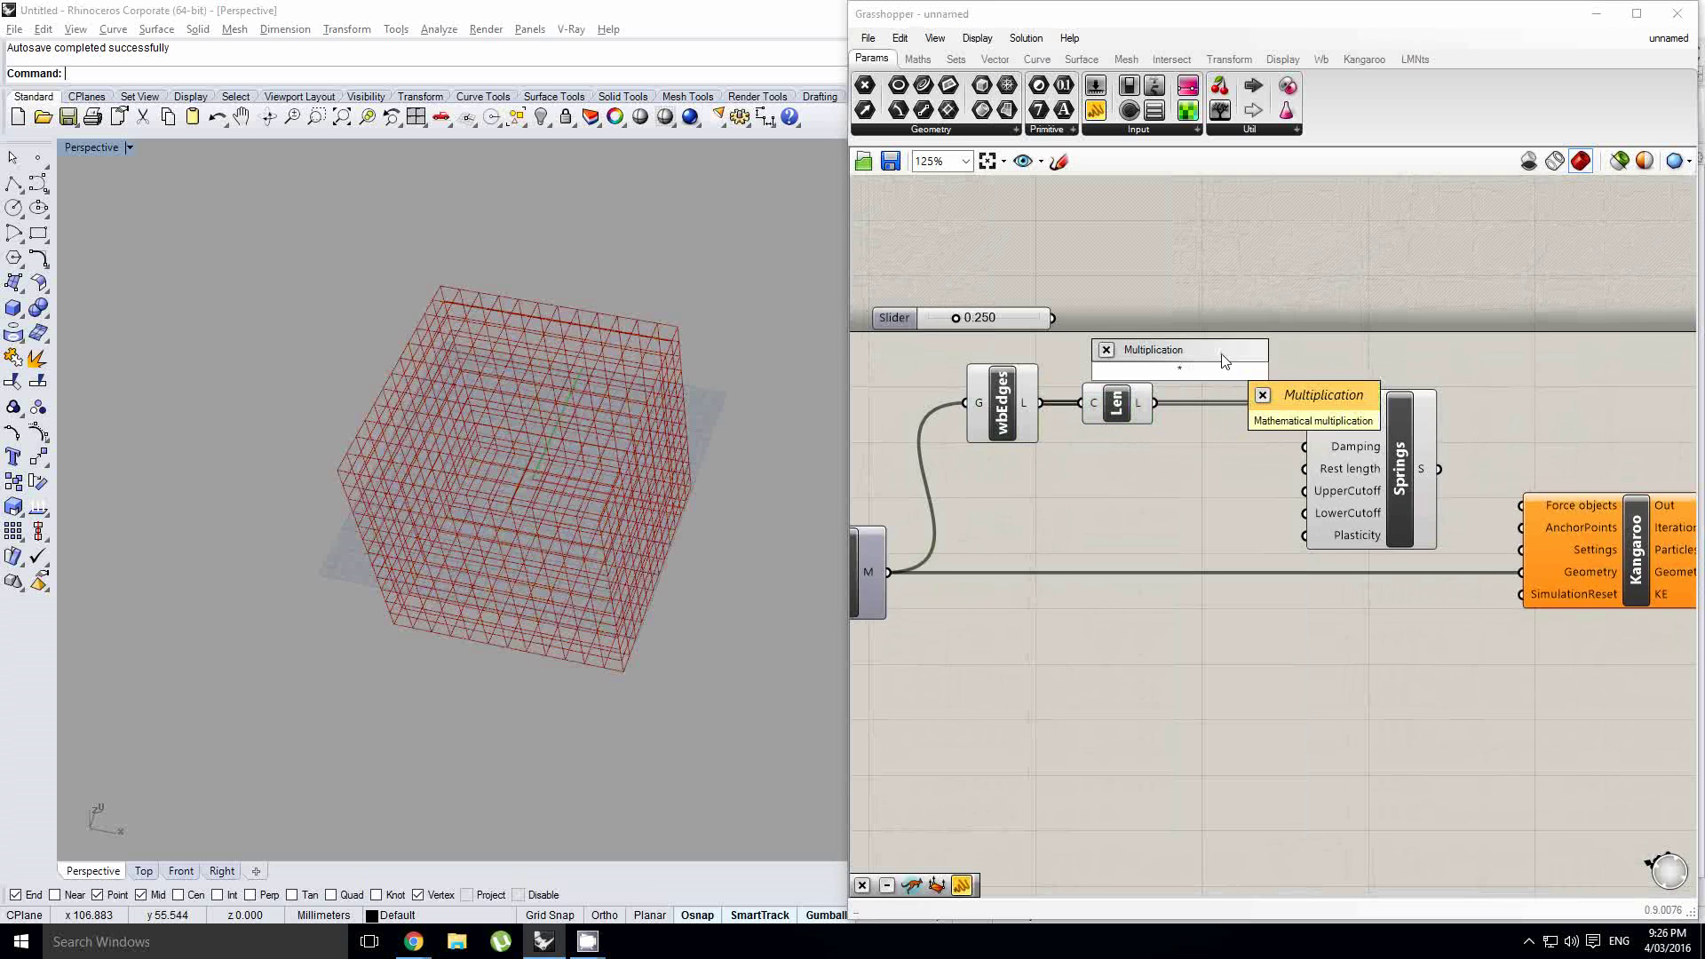
pyautogui.press('Return')
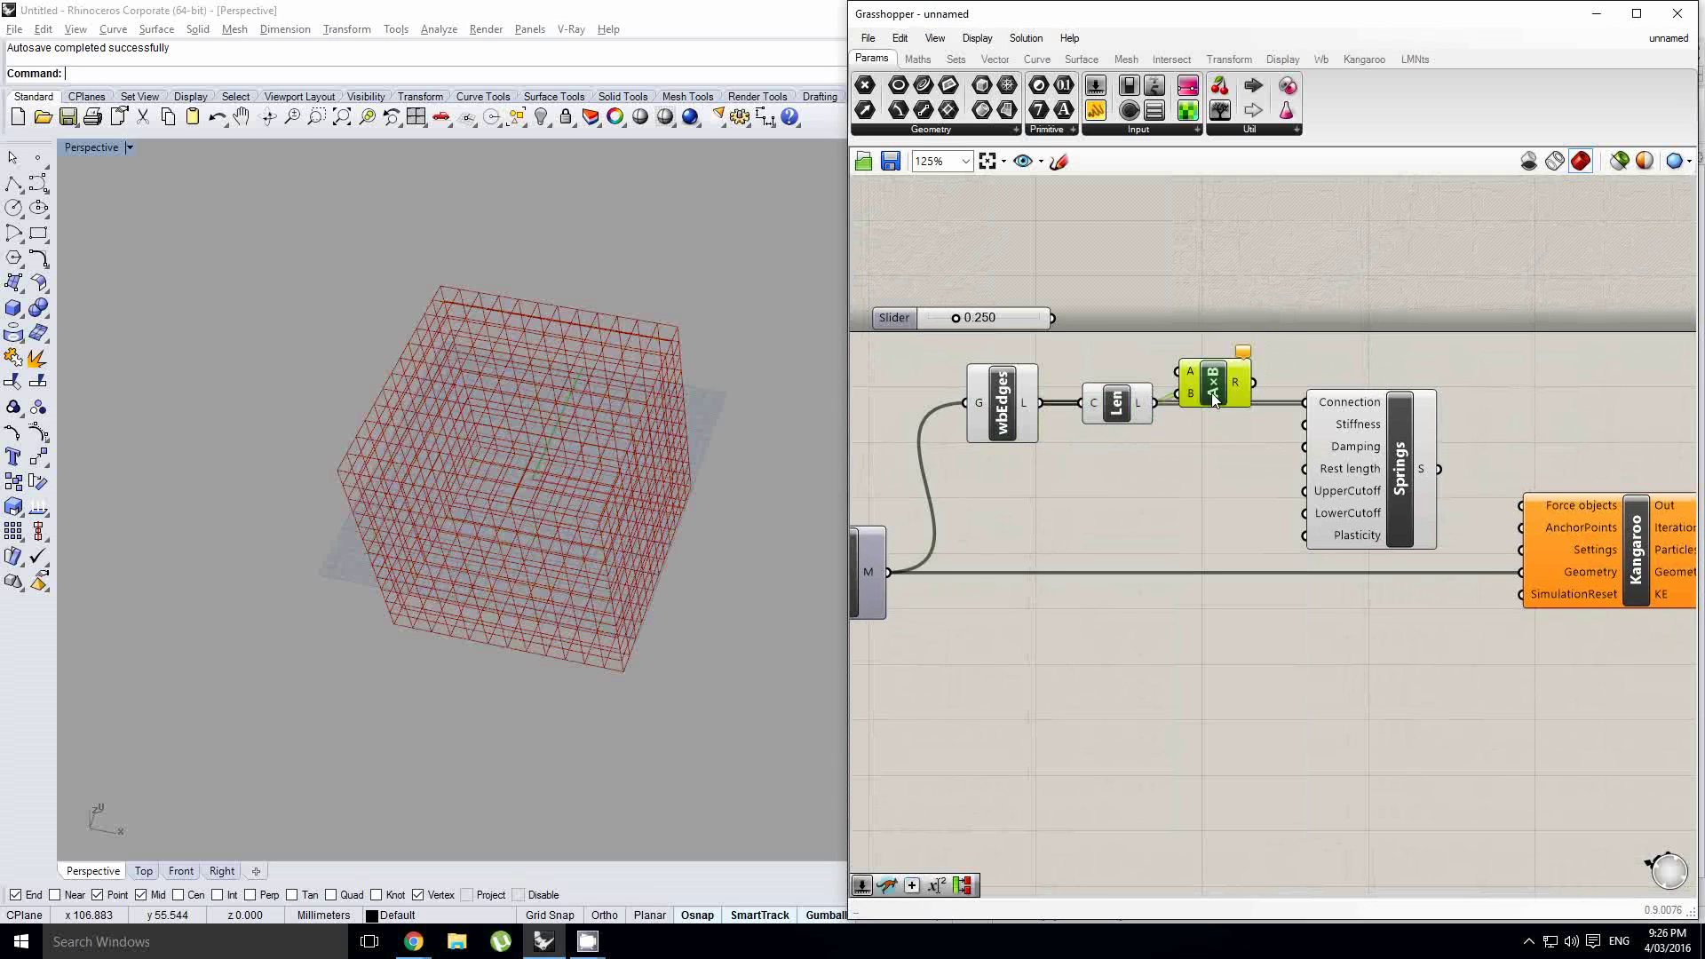
pyautogui.moveTo(1235, 373); pyautogui.dragTo(1217, 398)
pyautogui.moveTo(1052, 318); pyautogui.dragTo(1182, 380)
pyautogui.moveTo(1268, 361); pyautogui.dragTo(1104, 326, button='right')
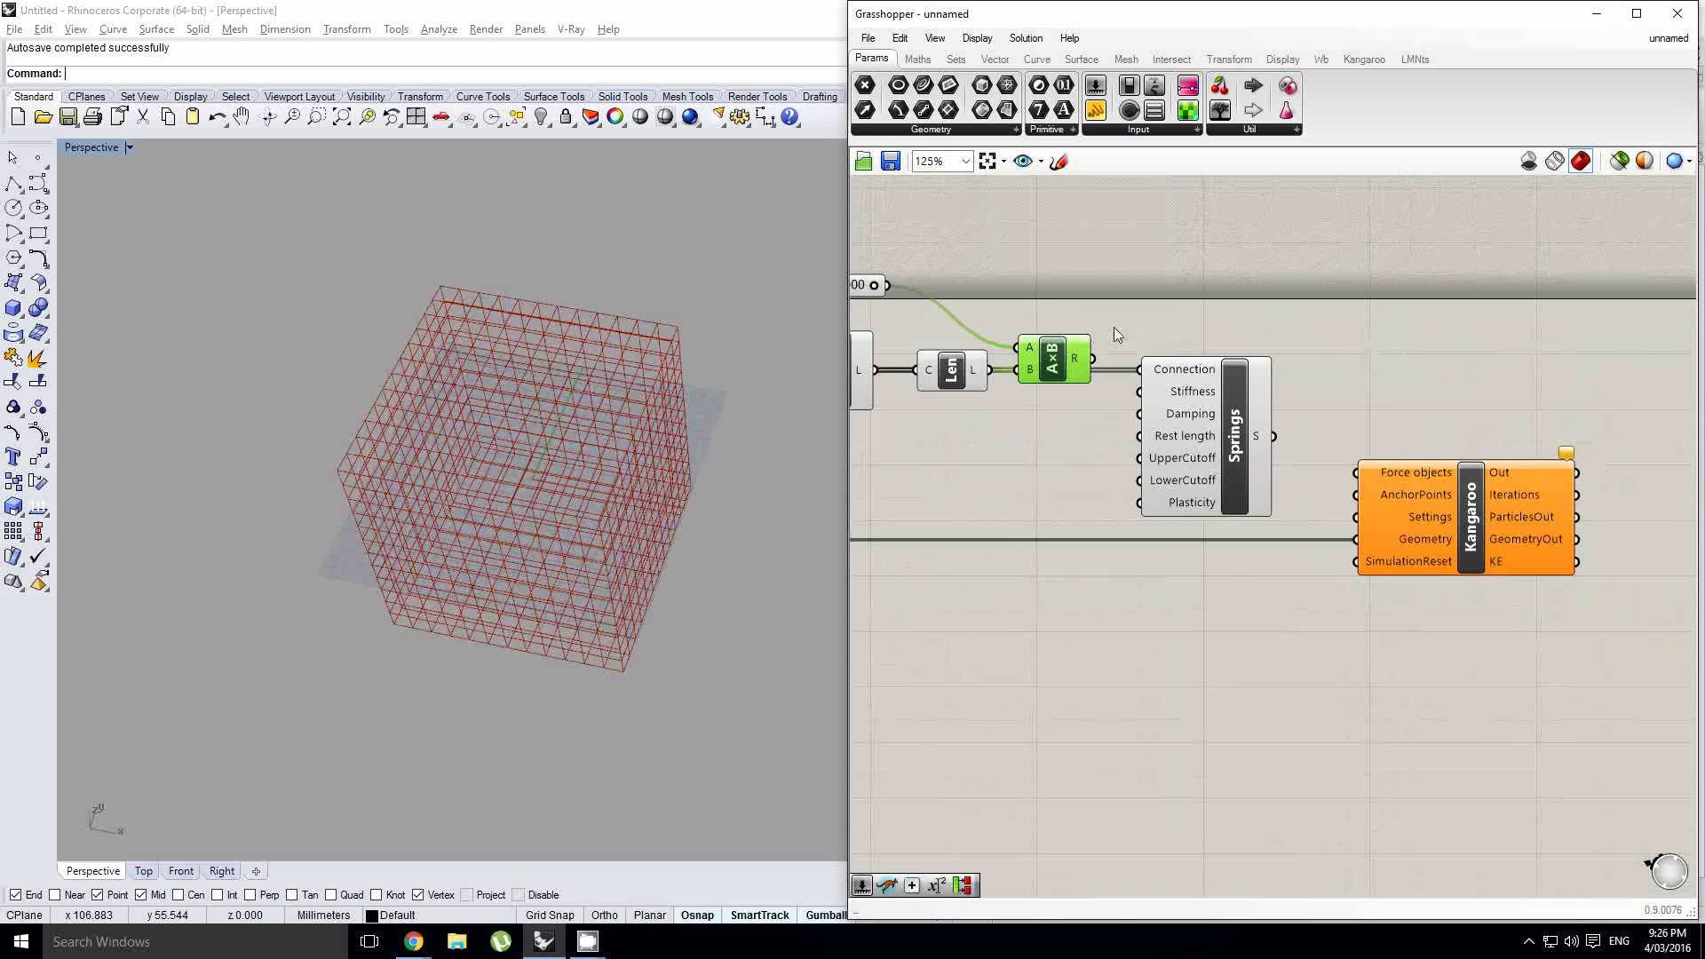
pyautogui.click(1104, 326)
# Connect the Multiplication result to the Springs Rest length input, and move Multiplication and Length below the Connection wire
pyautogui.scroll(1, 1104, 326)
pyautogui.moveTo(1092, 363); pyautogui.dragTo(1165, 461)
pyautogui.moveTo(1037, 364); pyautogui.dragTo(1058, 460)
pyautogui.moveTo(1014, 461); pyautogui.dragTo(1176, 420, button='right')
pyautogui.moveTo(1082, 345); pyautogui.dragTo(1071, 434)
# Examine the Springs output and the neighbouring Kangaroo component's inputs
pyautogui.scroll(-2, 1071, 434)
pyautogui.moveTo(1283, 441); pyautogui.dragTo(1193, 388, button='right')
pyautogui.scroll(1, 1225, 435)
pyautogui.rightClick(1226, 435)
pyautogui.scroll(1, 1192, 388)
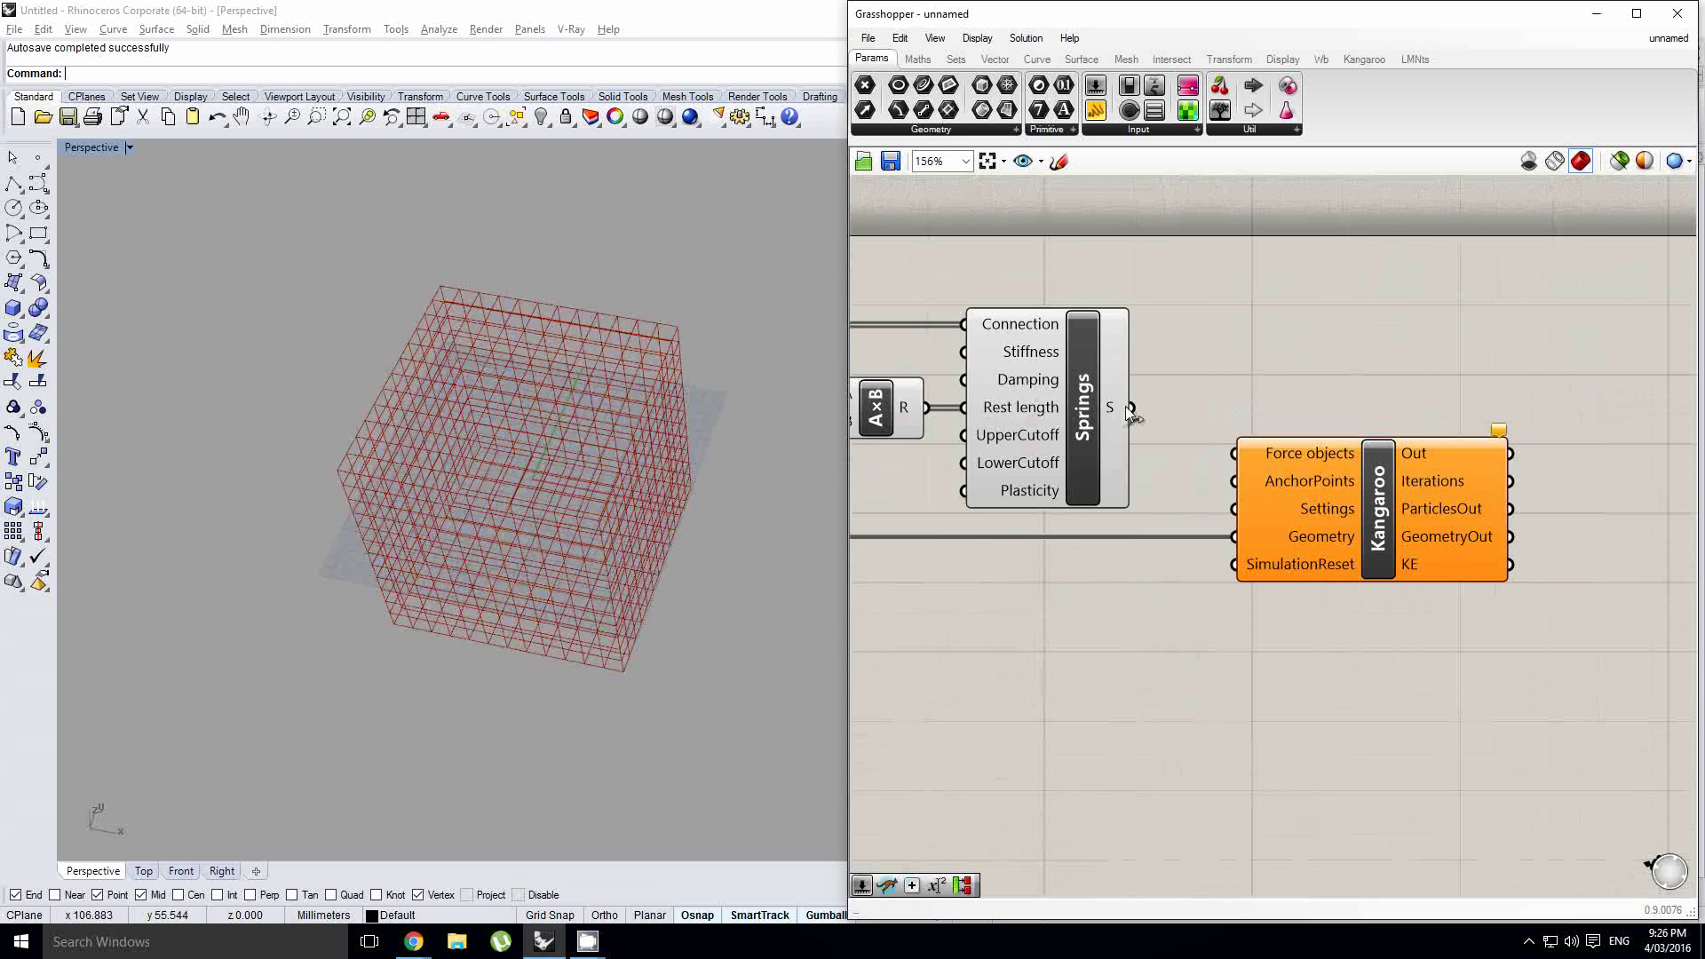
pyautogui.scroll(-2, 1242, 433)
pyautogui.scroll(1, 1242, 434)
pyautogui.click(1196, 444)
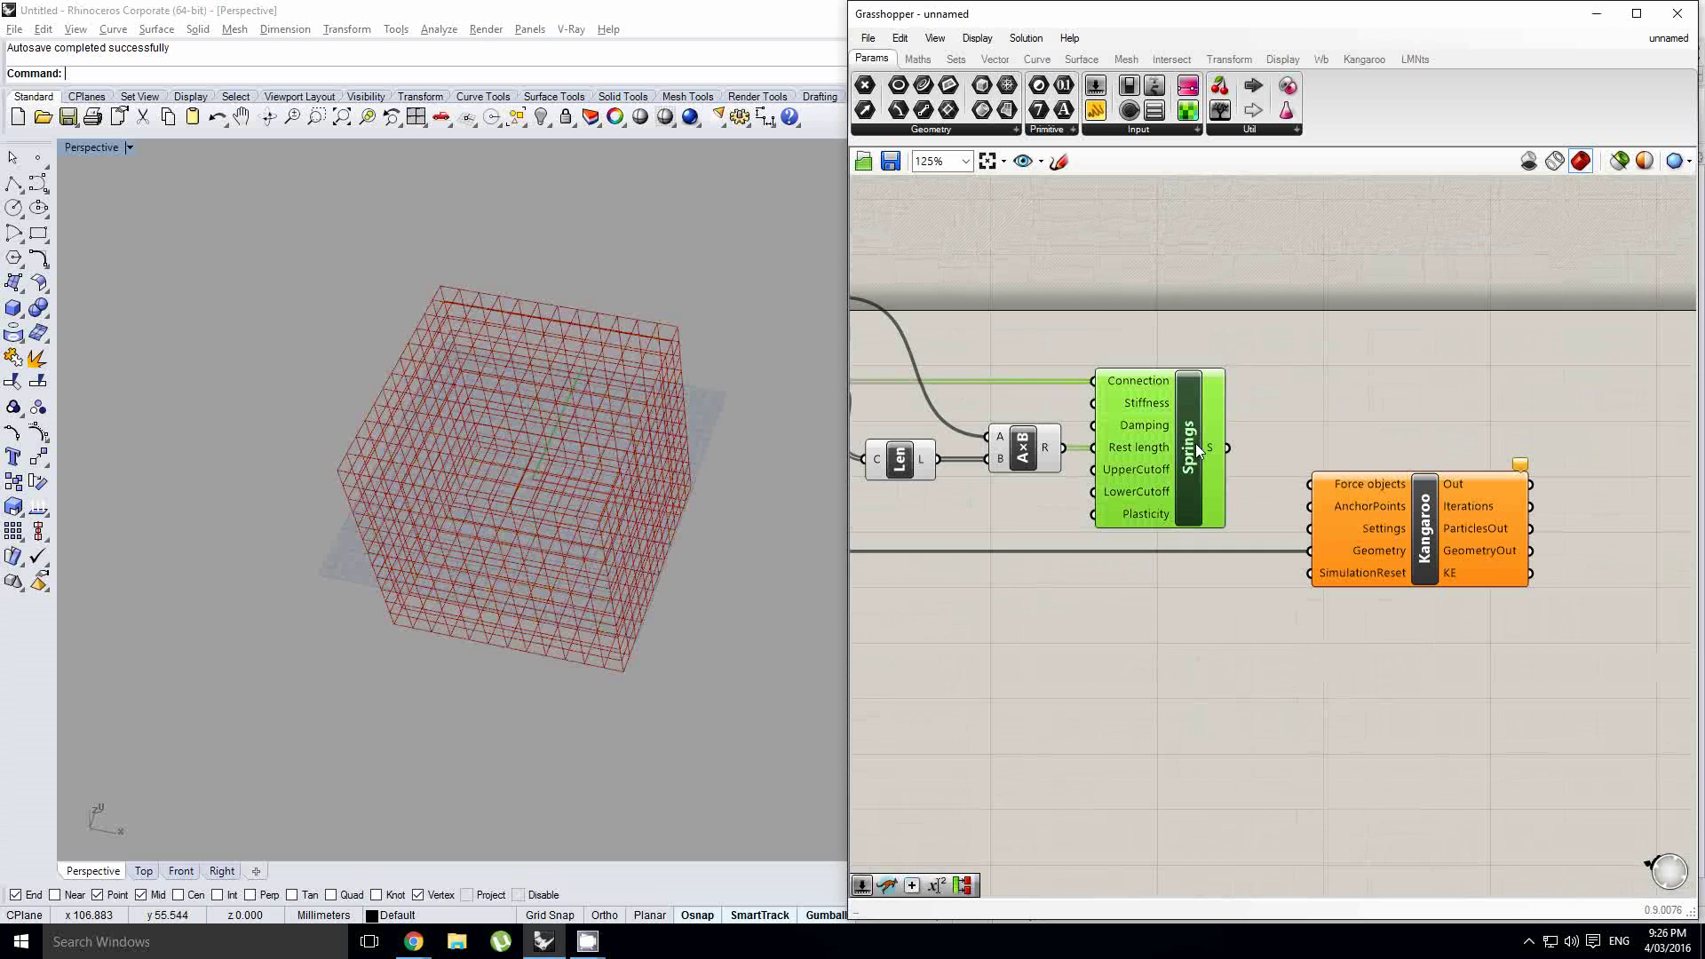
pyautogui.click(1364, 59)
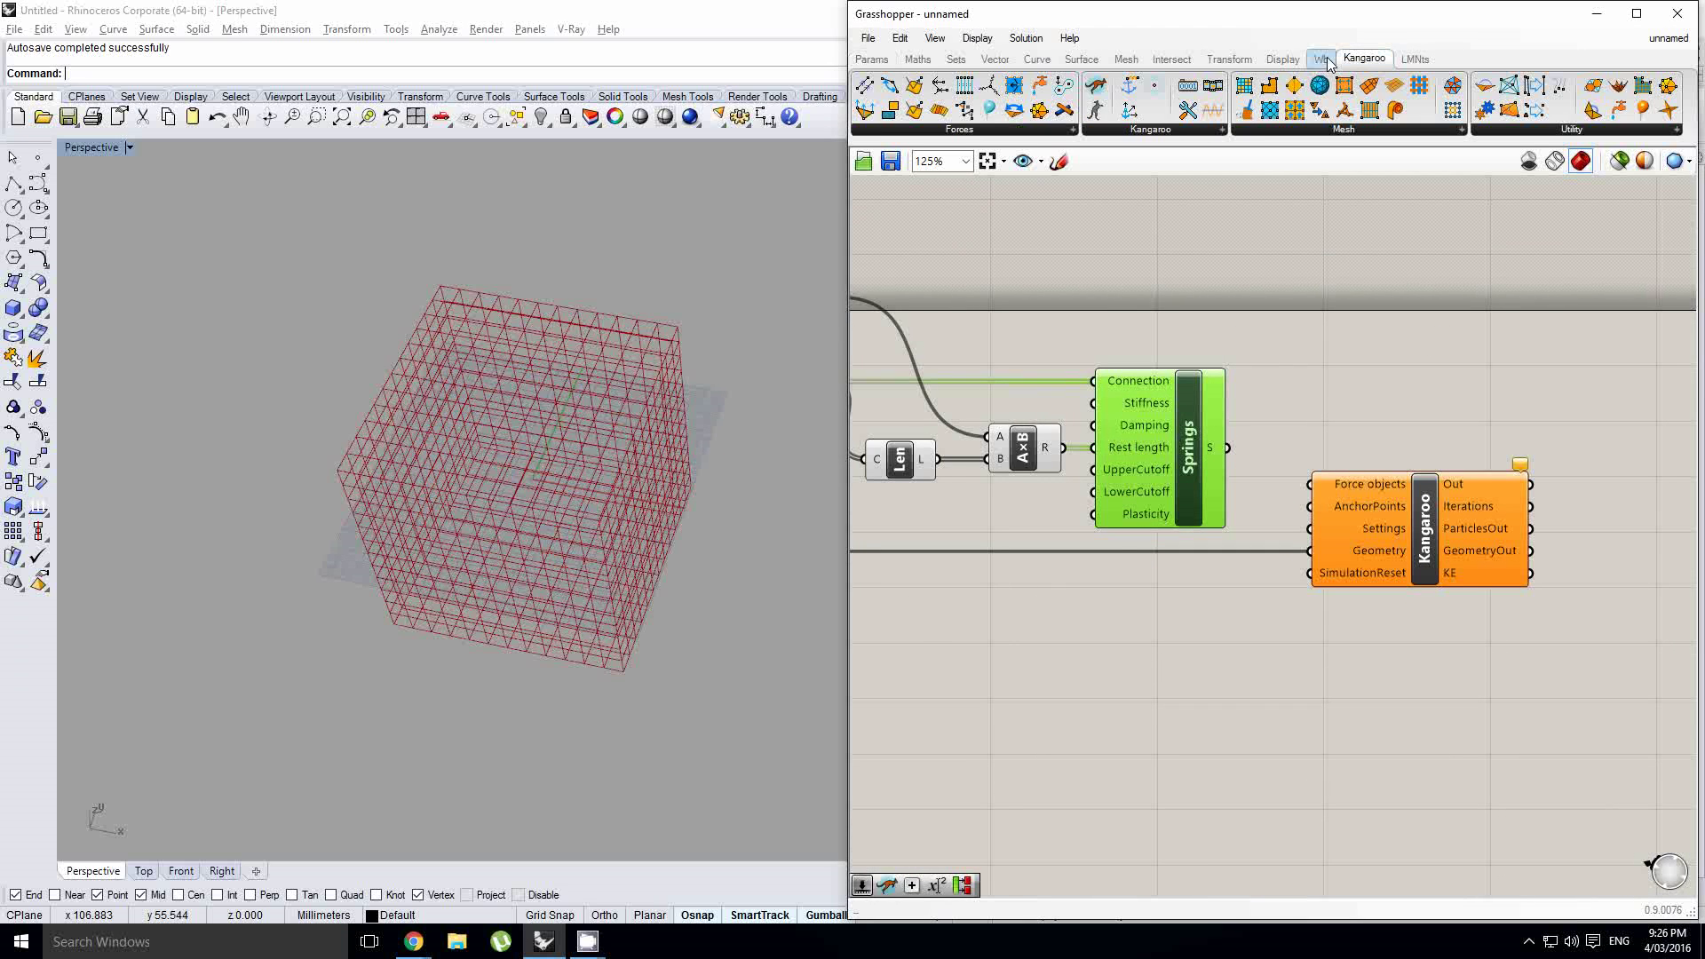
pyautogui.click(1073, 129)
pyautogui.moveTo(942, 215); pyautogui.dragTo(1142, 675)
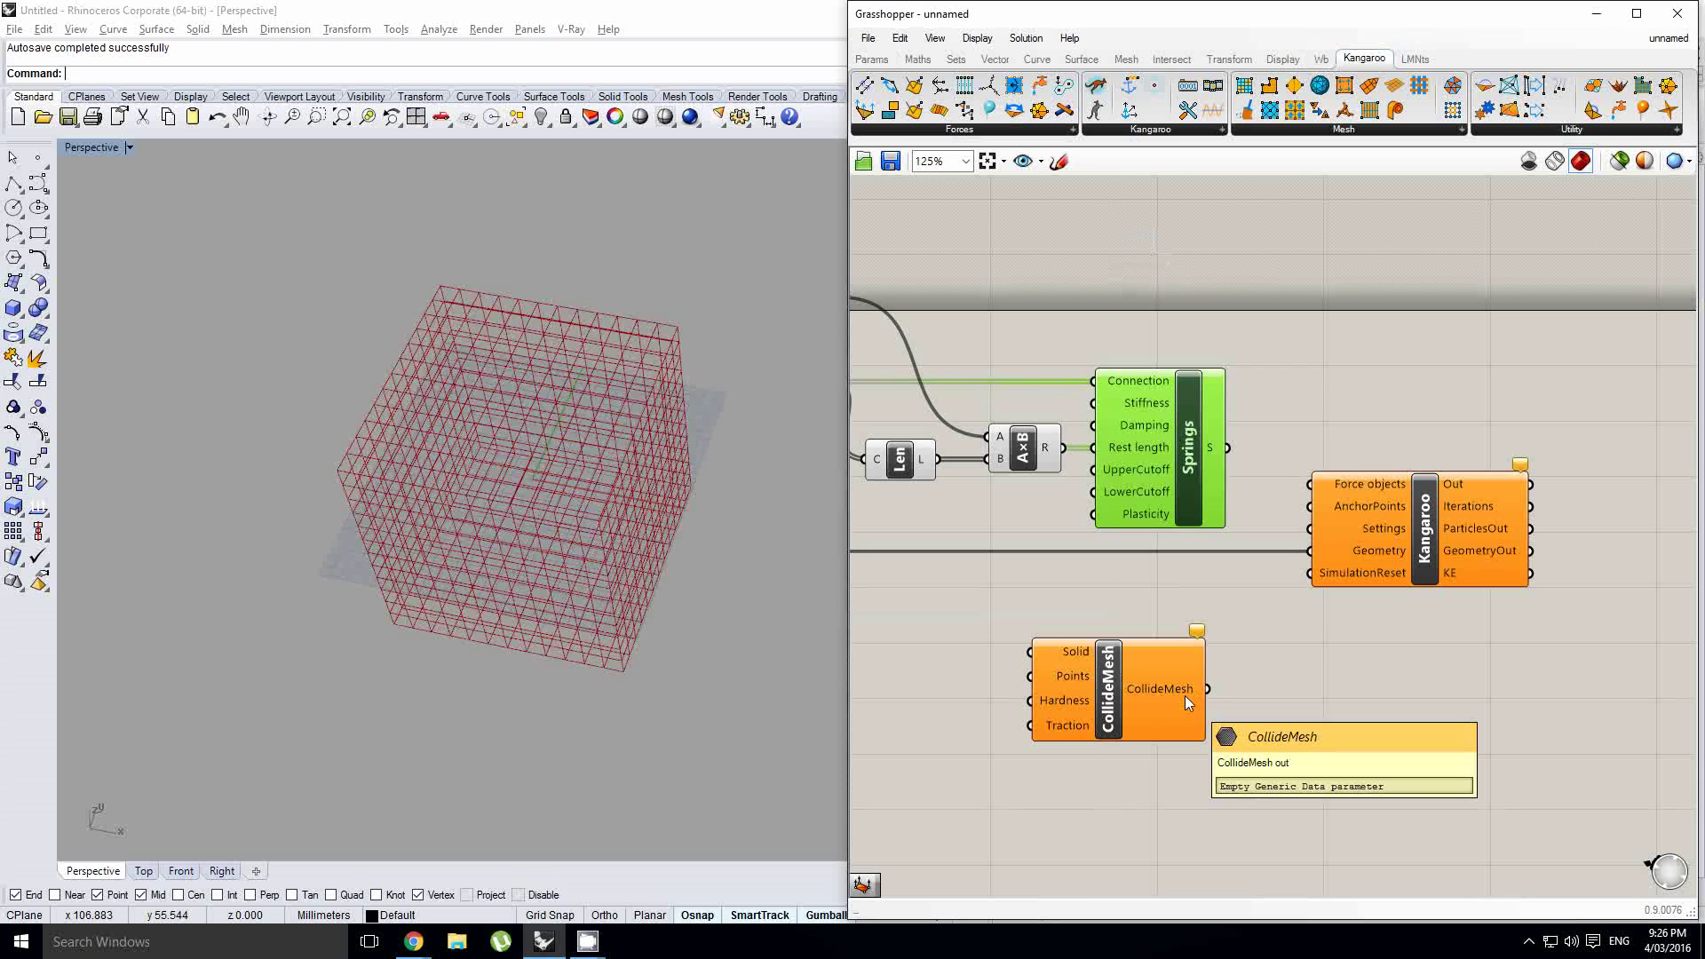
pyautogui.click(1171, 690)
pyautogui.press('Delete')
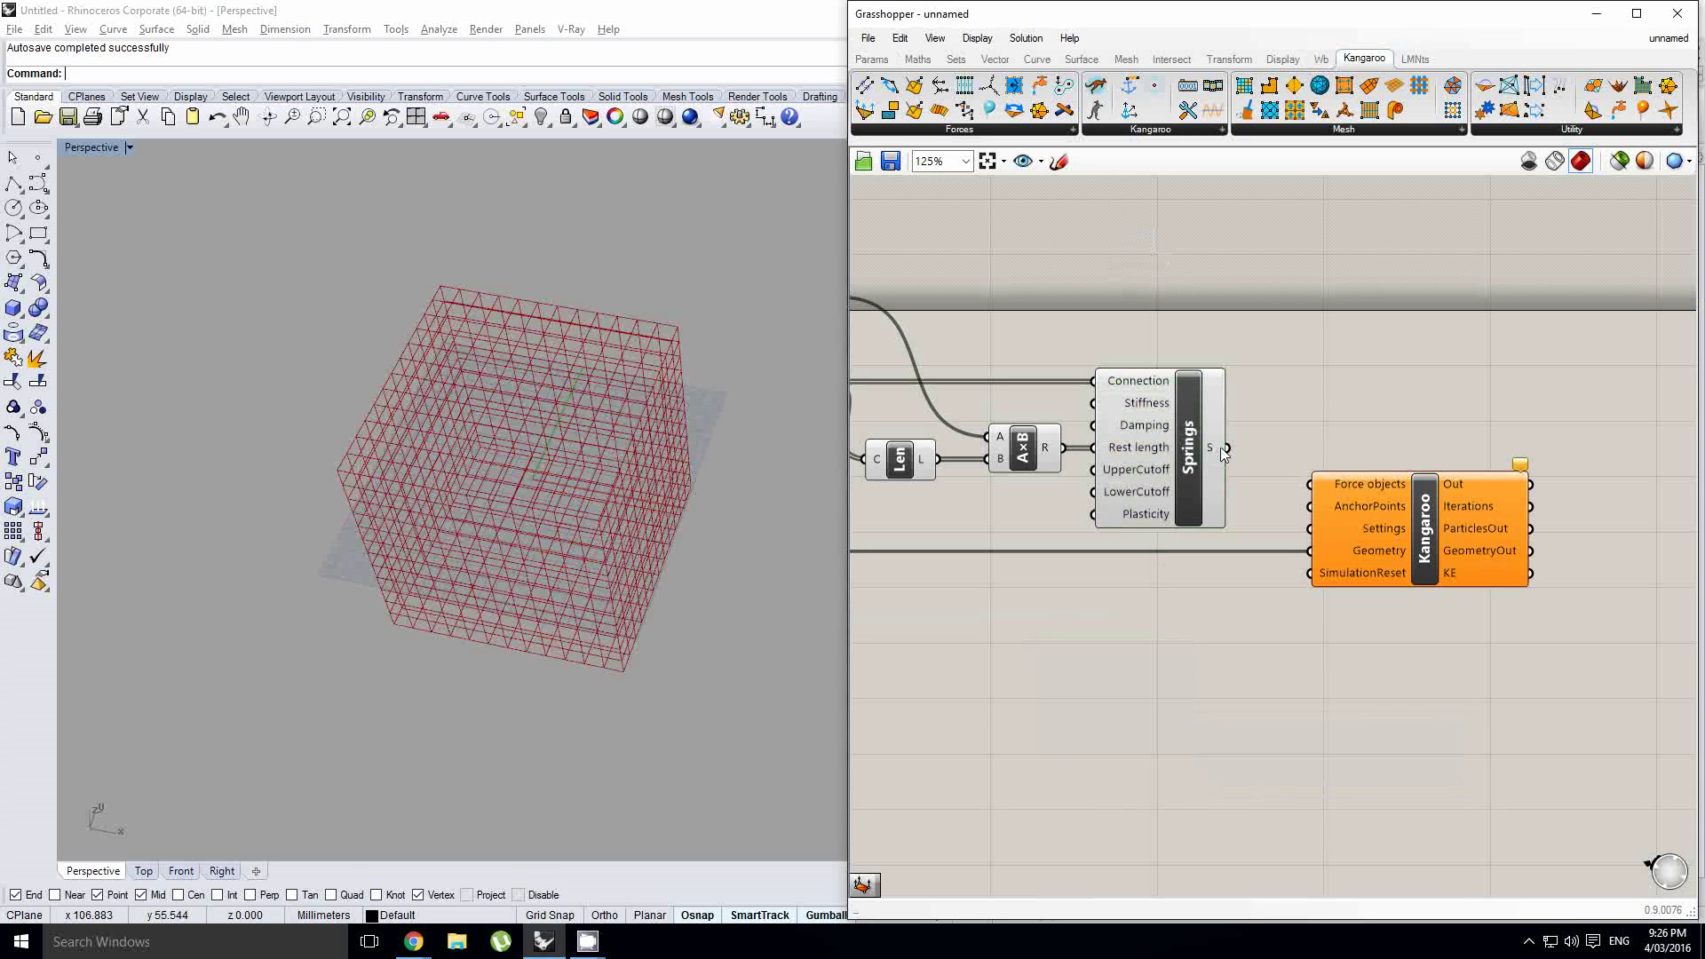
# Connect the Springs S output to the Force objects input of the Kangaroo component
pyautogui.moveTo(1216, 455)
pyautogui.scroll(1, 1213, 448)
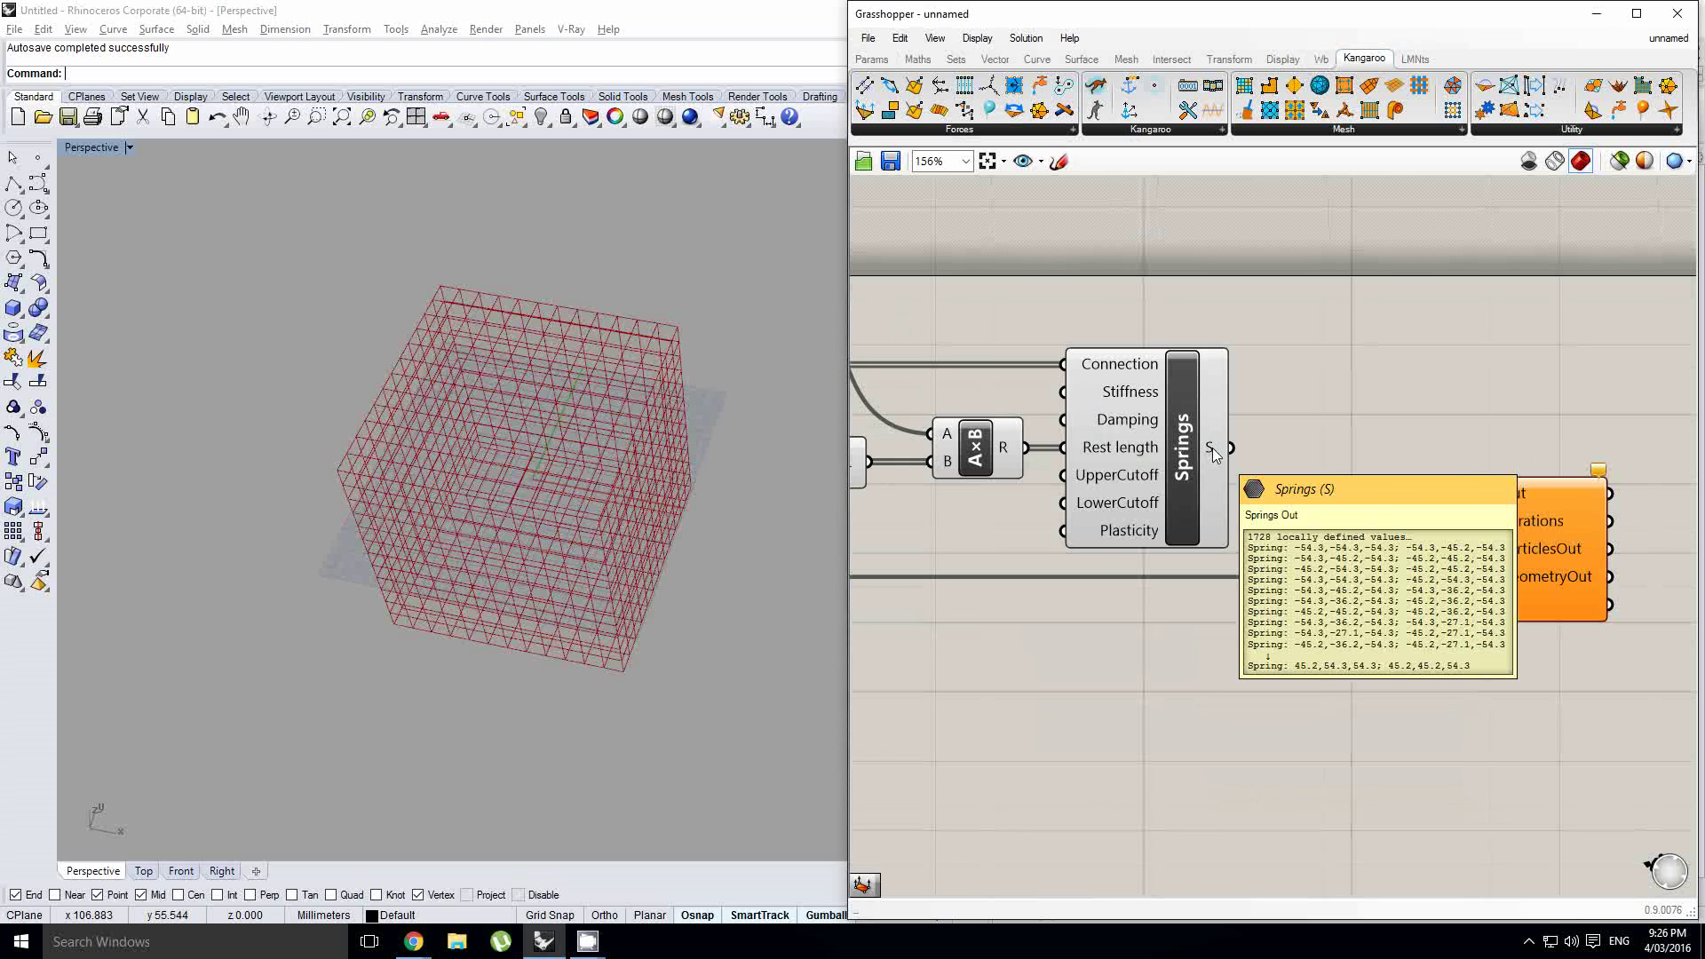
pyautogui.click(871, 59)
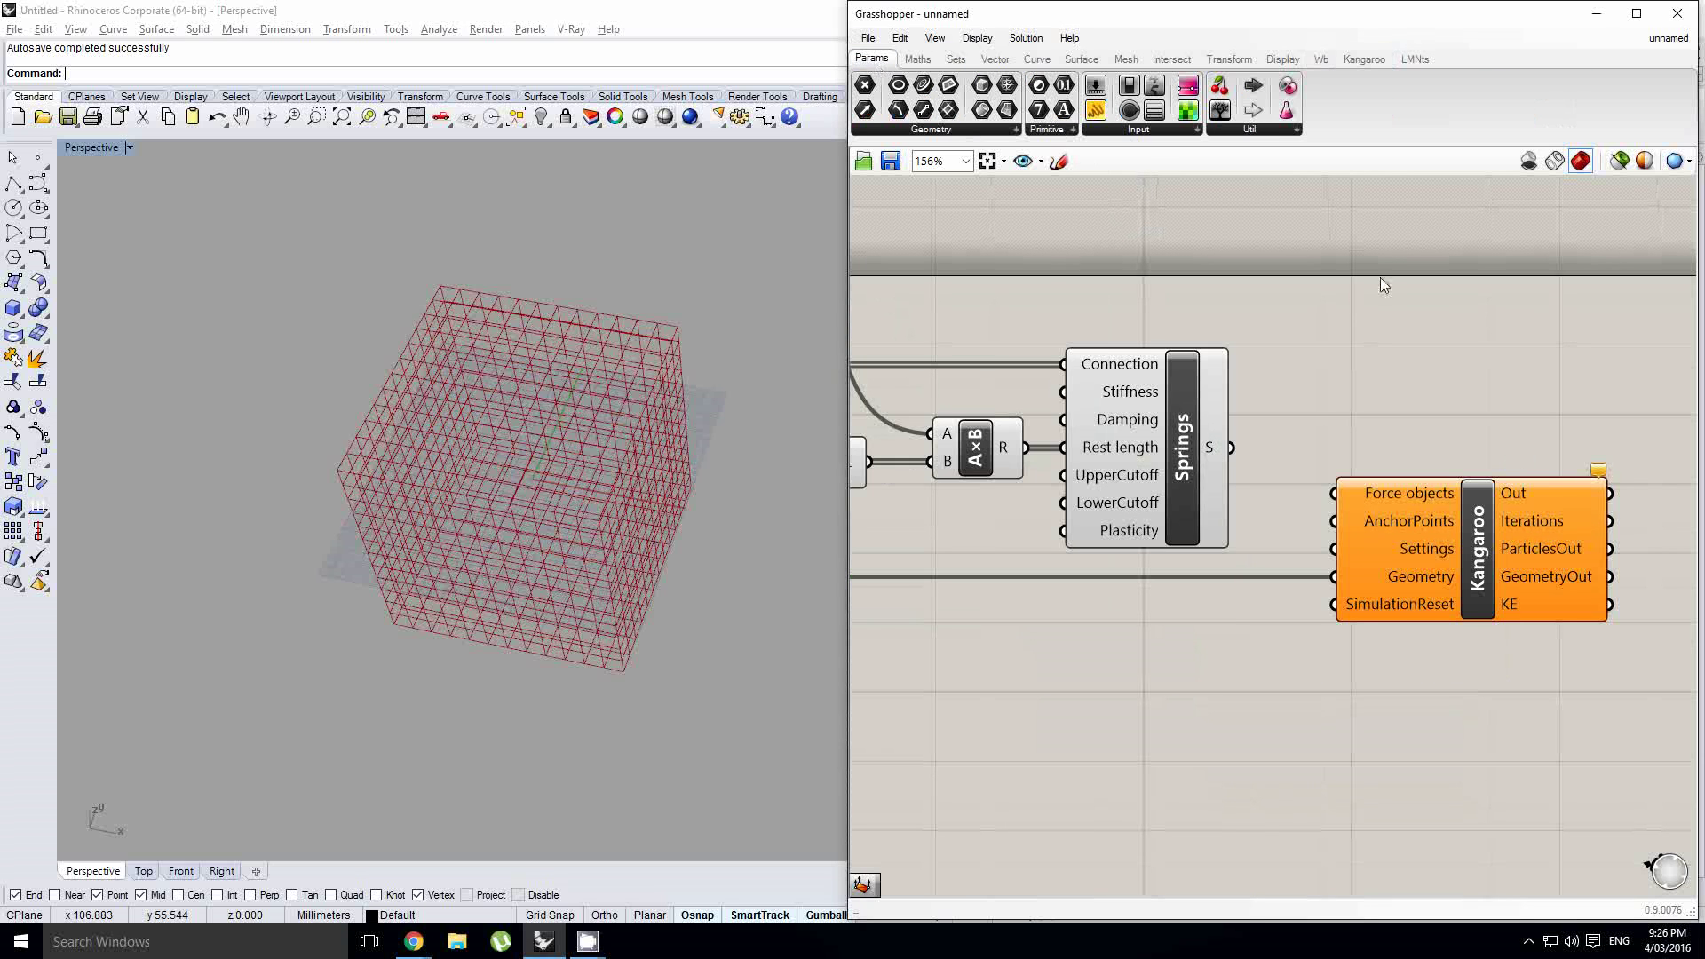
pyautogui.moveTo(1225, 448); pyautogui.dragTo(1341, 498)
pyautogui.scroll(-2, 1347, 505)
pyautogui.click(1408, 531)
# Inspect the connected Kangaroo component and view the box's particle preview in the Perspective viewport from another angle
pyautogui.moveTo(1316, 521); pyautogui.dragTo(1436, 576, button='right')
pyautogui.scroll(1, 1504, 521)
pyautogui.moveTo(1504, 522); pyautogui.dragTo(1306, 525, button='right')
pyautogui.click(1300, 524)
pyautogui.scroll(1, 1355, 532)
pyautogui.click(1355, 531)
pyautogui.scroll(2, 547, 516)
pyautogui.moveTo(509, 556); pyautogui.dragTo(468, 353, button='right')
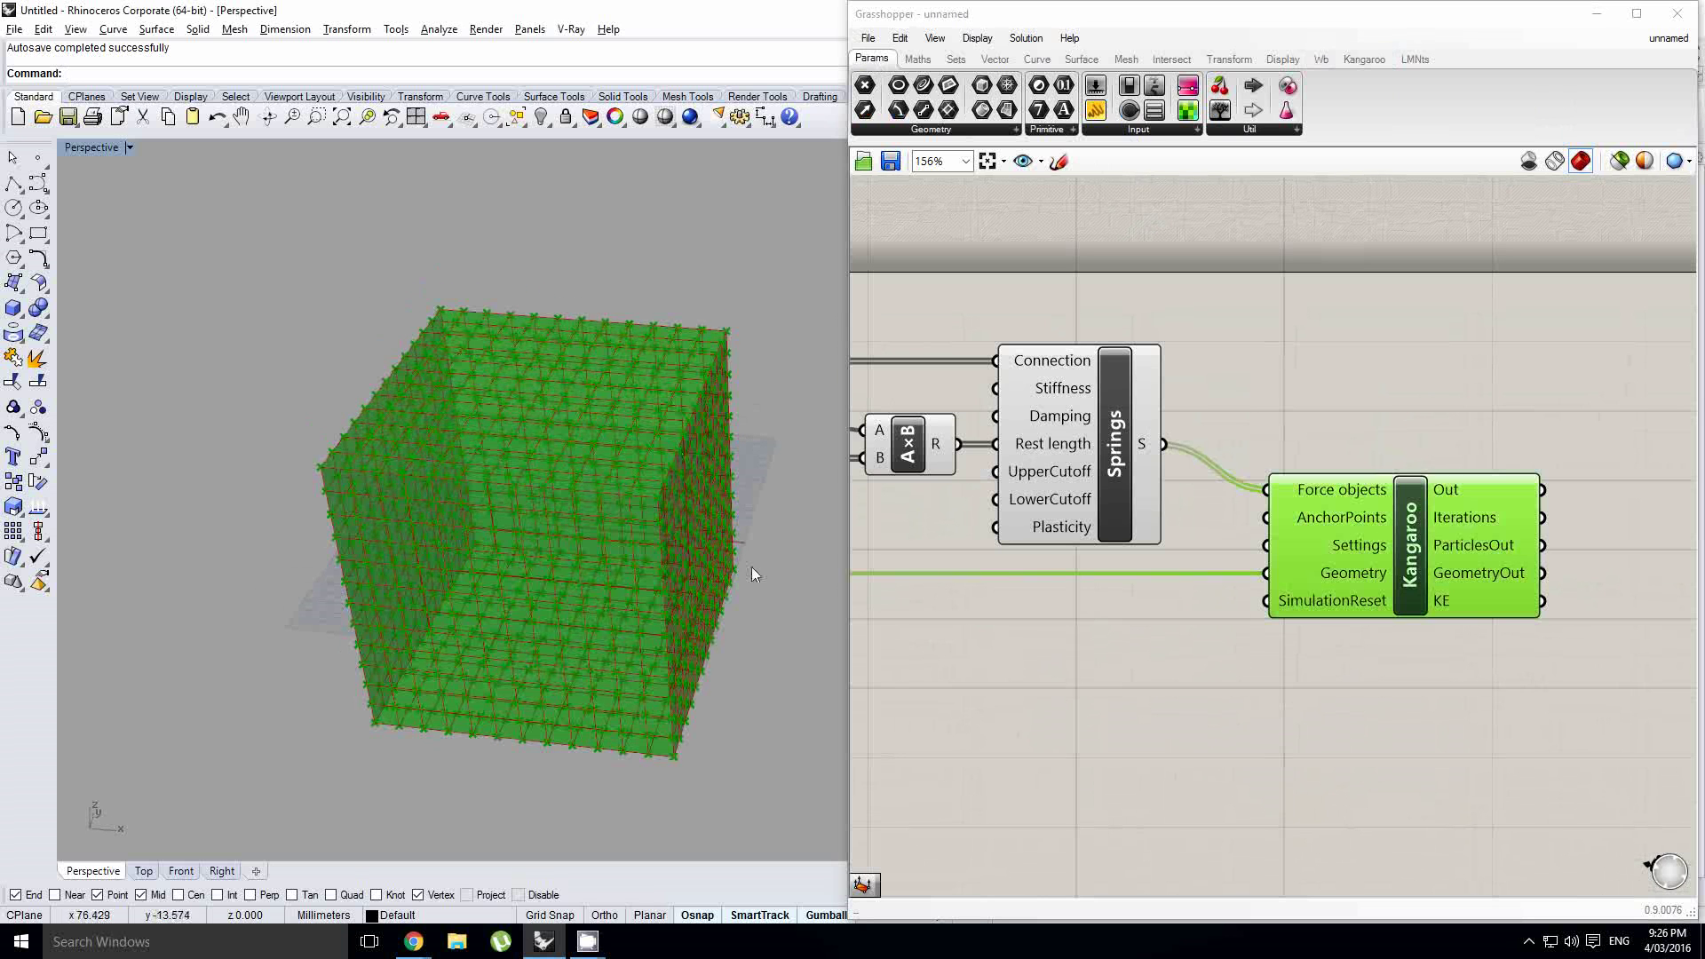
pyautogui.click(1206, 476)
pyautogui.scroll(-1, 1350, 551)
pyautogui.scroll(1, 1323, 569)
pyautogui.scroll(-1, 1492, 579)
pyautogui.moveTo(714, 590); pyautogui.dragTo(622, 622, button='right')
pyautogui.moveTo(1278, 642); pyautogui.dragTo(1240, 634, button='right')
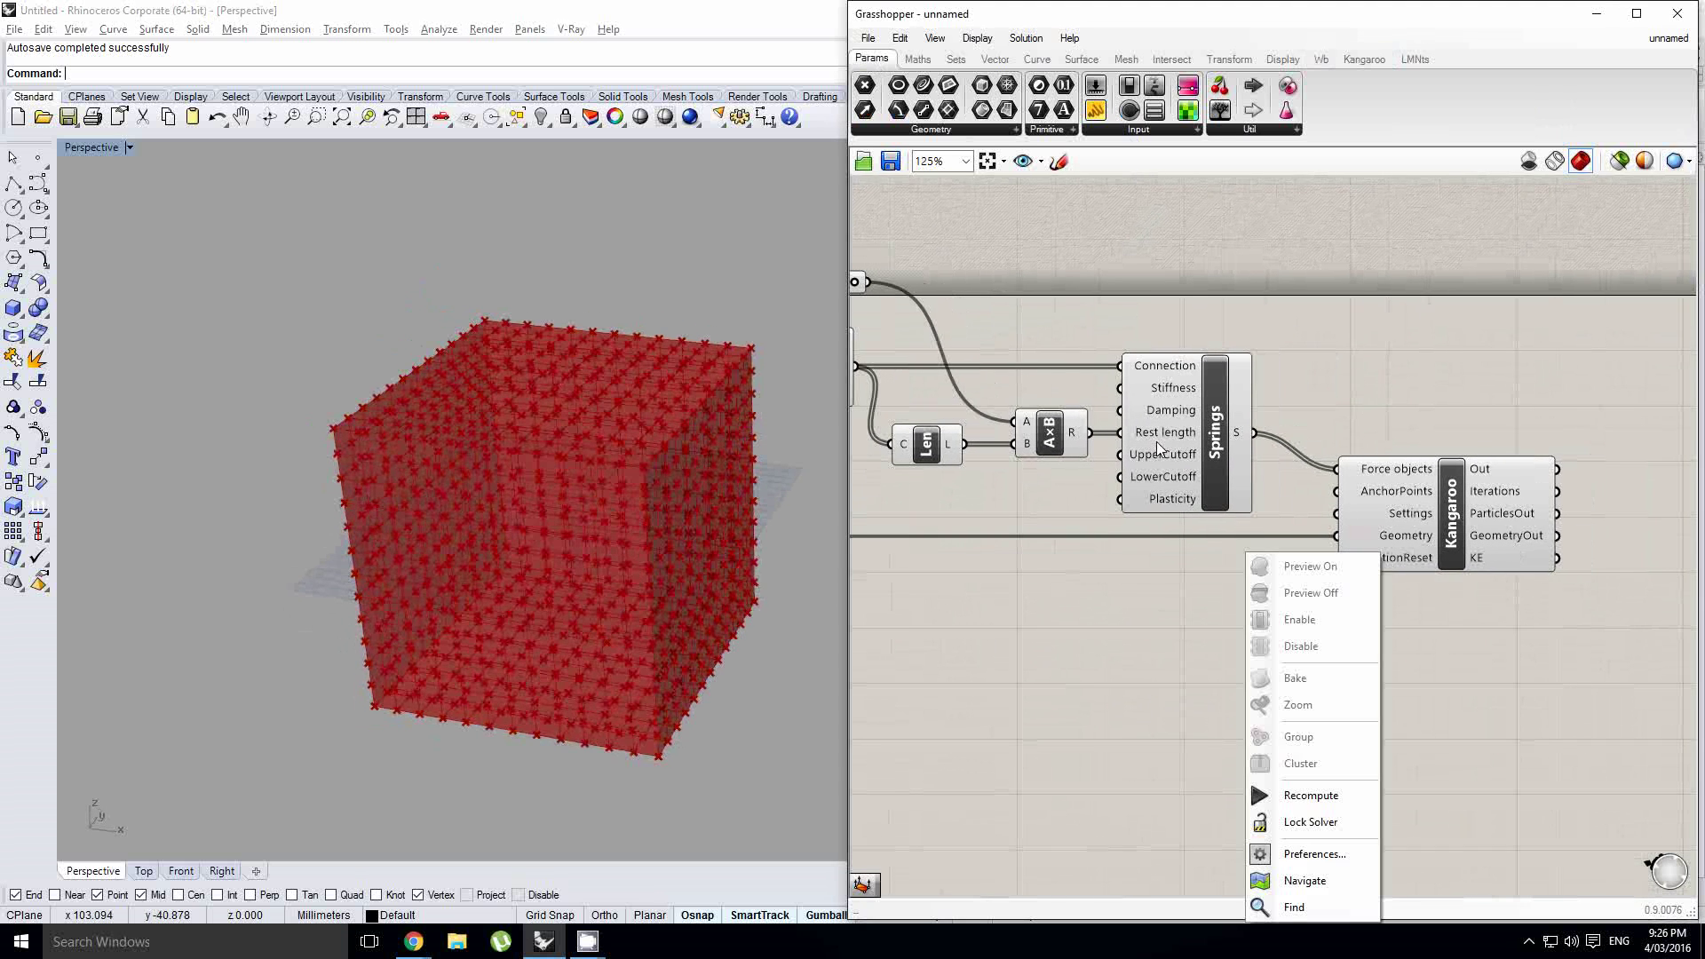
# Add a Boolean Toggle next to Kangaroo's SimulationReset input and a Timer below the Kangaroo component
pyautogui.click(1178, 133)
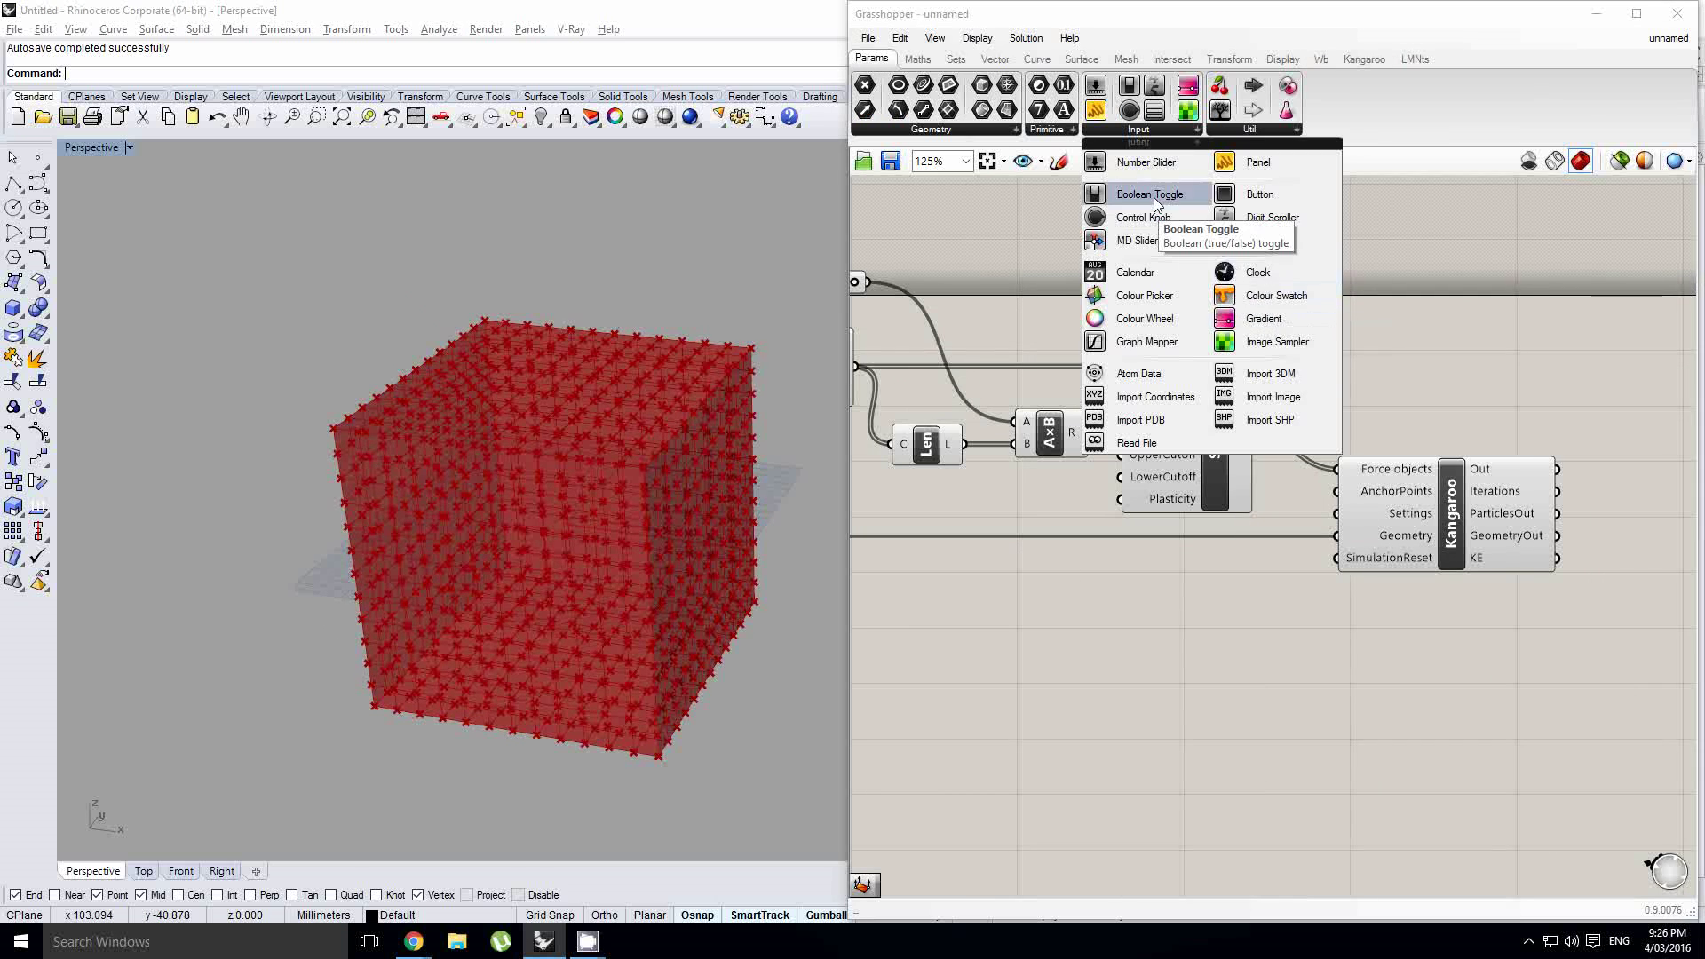
pyautogui.moveTo(1153, 197); pyautogui.dragTo(1166, 564)
pyautogui.click(1249, 131)
pyautogui.moveTo(1271, 304); pyautogui.dragTo(1324, 696)
pyautogui.scroll(1, 1335, 663)
pyautogui.rightClick(1322, 696)
pyautogui.click(1357, 727)
pyautogui.moveTo(1417, 682); pyautogui.dragTo(1266, 670, button='right')
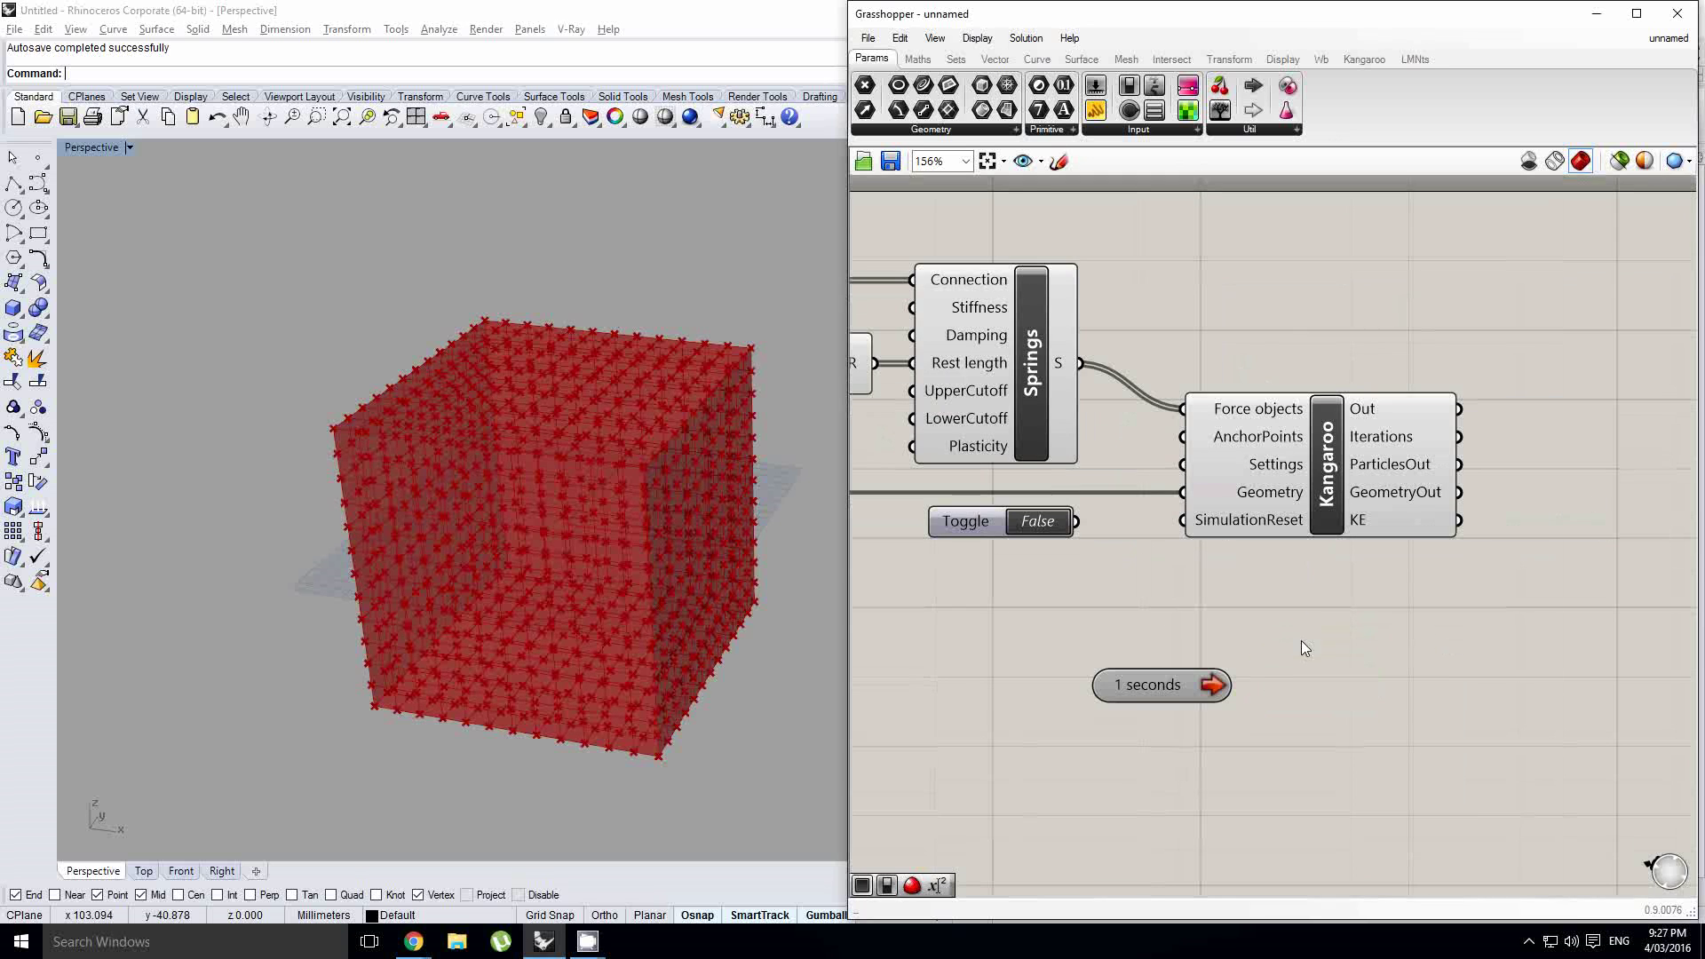
# Attach the Timer to the Kangaroo component and place it lower, beneath Kangaroo
pyautogui.click(1197, 698)
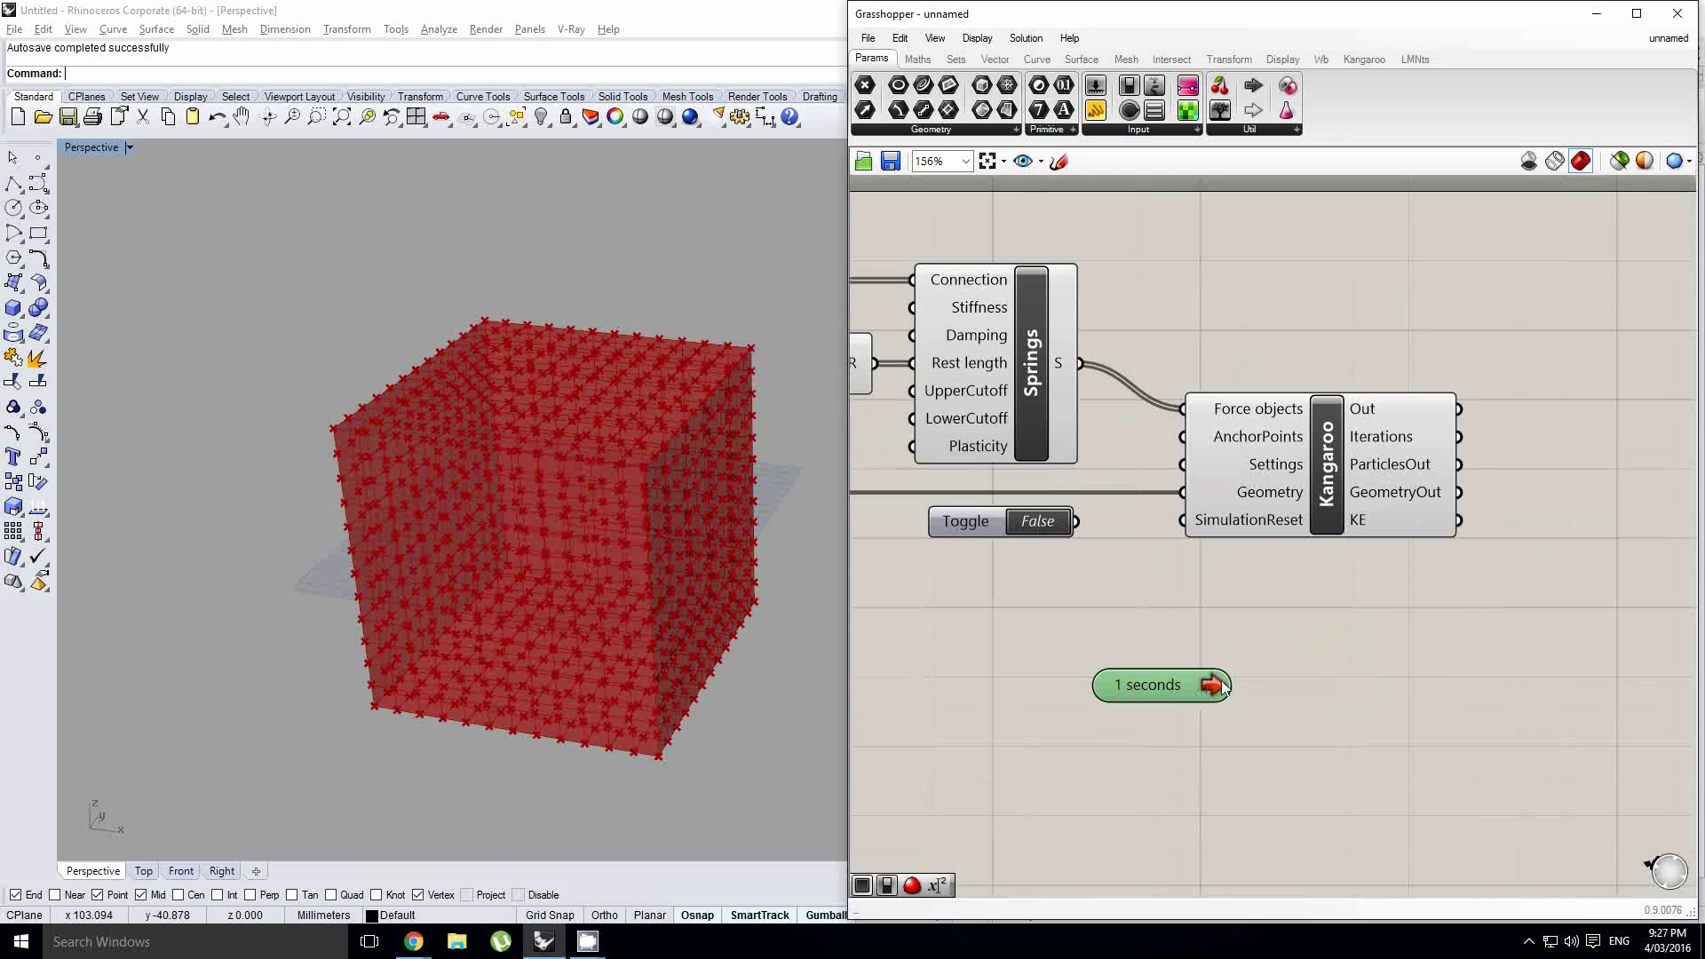
pyautogui.moveTo(1169, 685); pyautogui.dragTo(1152, 701)
pyautogui.moveTo(1073, 524); pyautogui.dragTo(1107, 519, button='right')
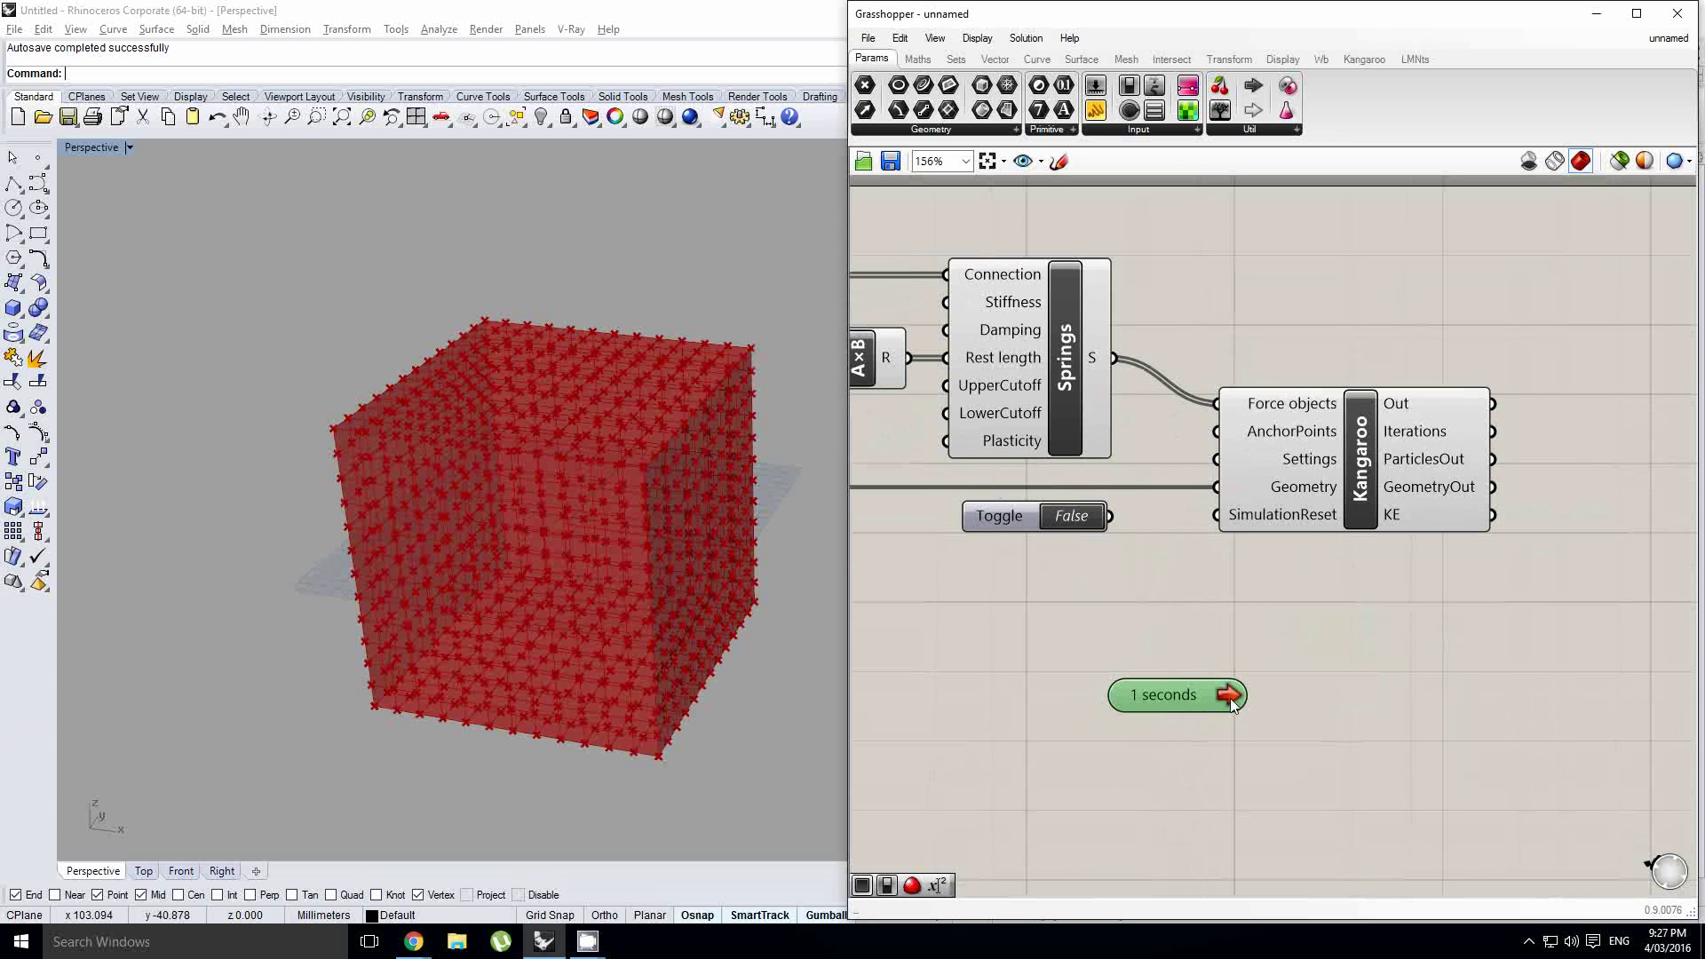
pyautogui.moveTo(1231, 698)
pyautogui.mouseDown()
pyautogui.moveTo(1257, 696)
pyautogui.moveTo(1268, 668)
pyautogui.moveTo(1228, 699)
pyautogui.mouseUp()
pyautogui.moveTo(1367, 592); pyautogui.dragTo(1293, 503)
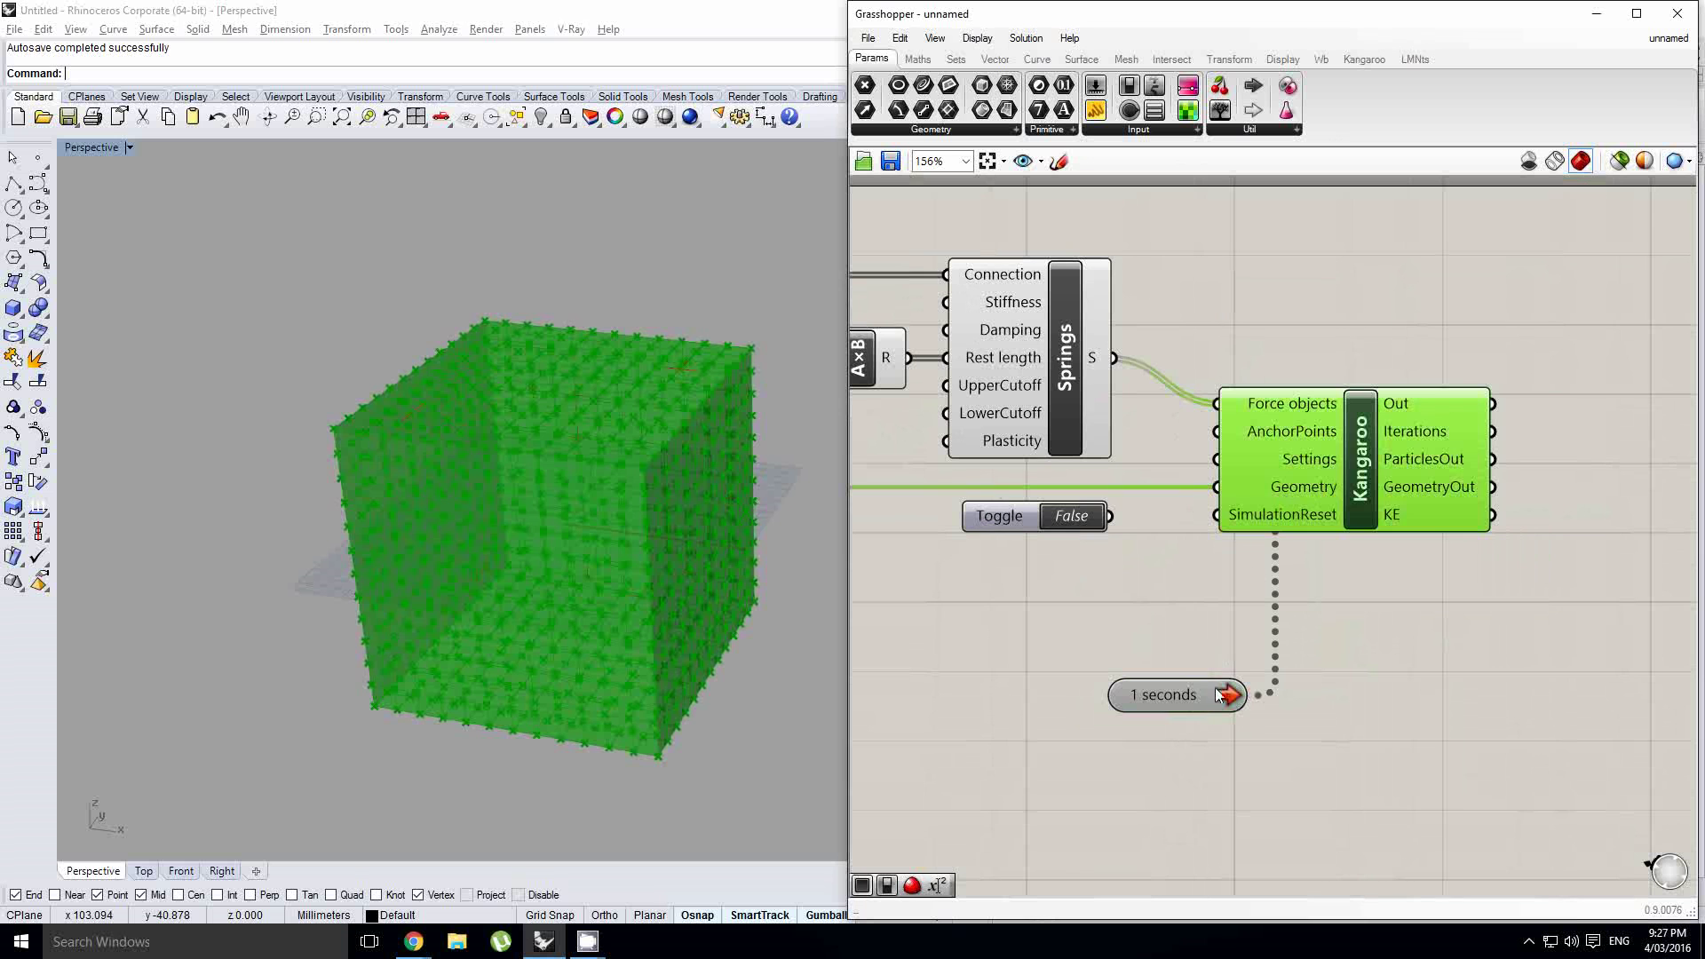
pyautogui.moveTo(1198, 696); pyautogui.dragTo(1229, 764)
pyautogui.click(1184, 633)
pyautogui.moveTo(1185, 633); pyautogui.dragTo(1258, 629, button='right')
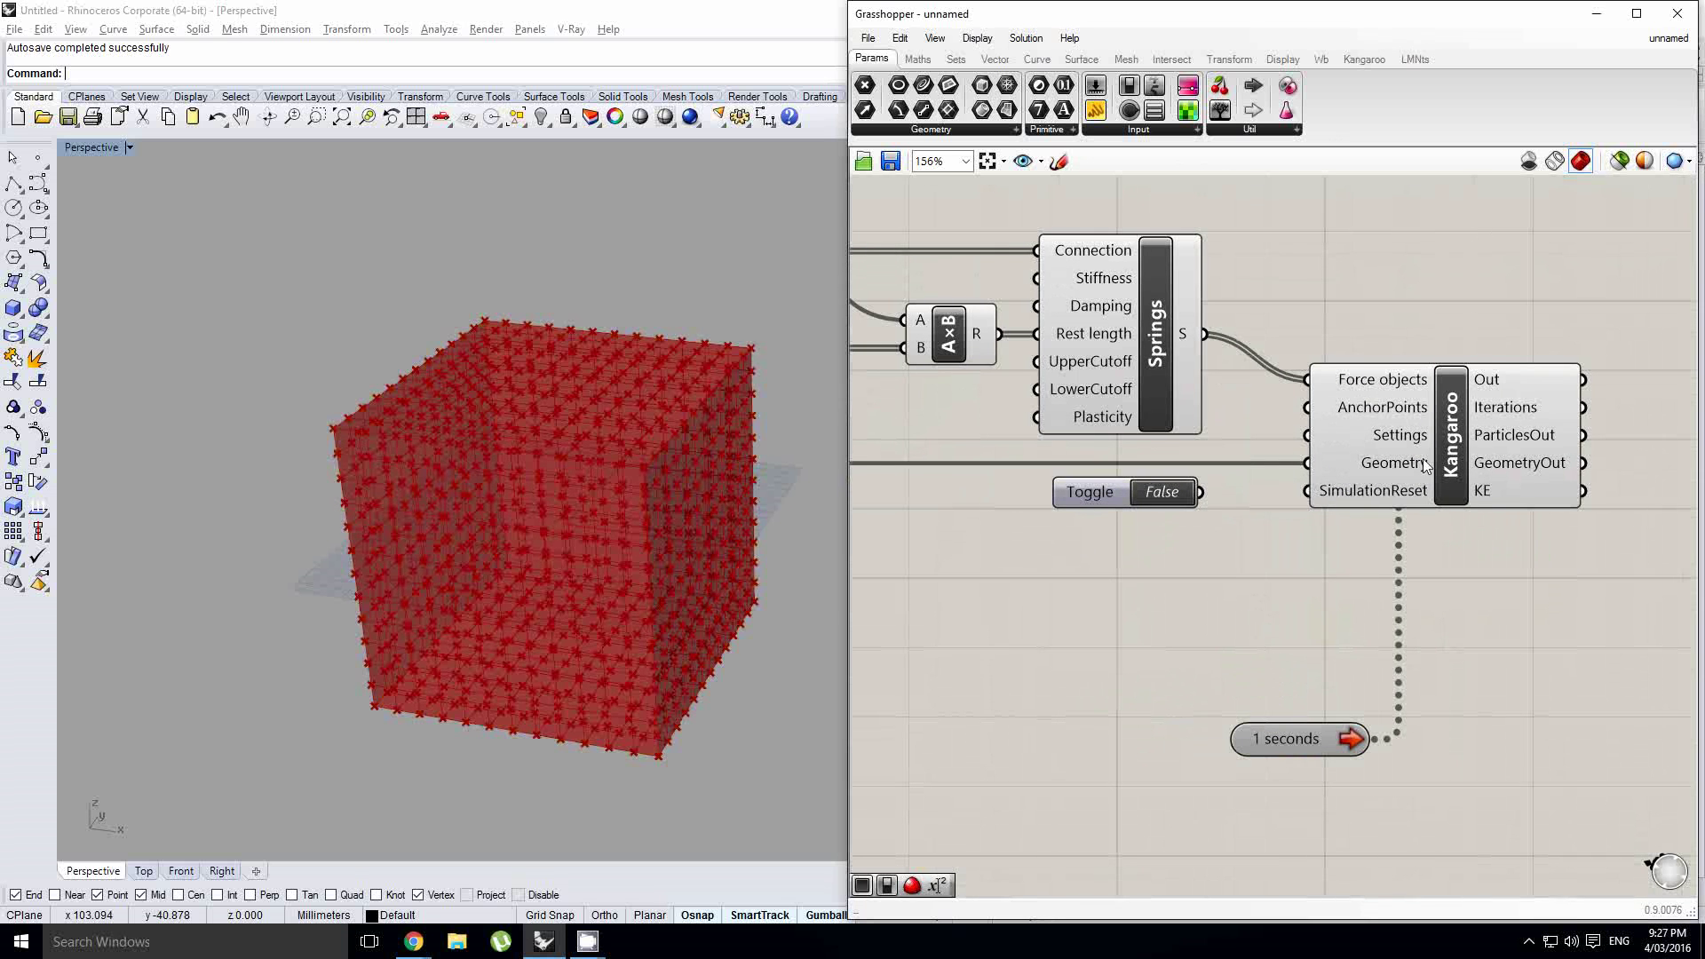
# Set the Timer's interval to 20 ms
pyautogui.rightClick(1363, 451)
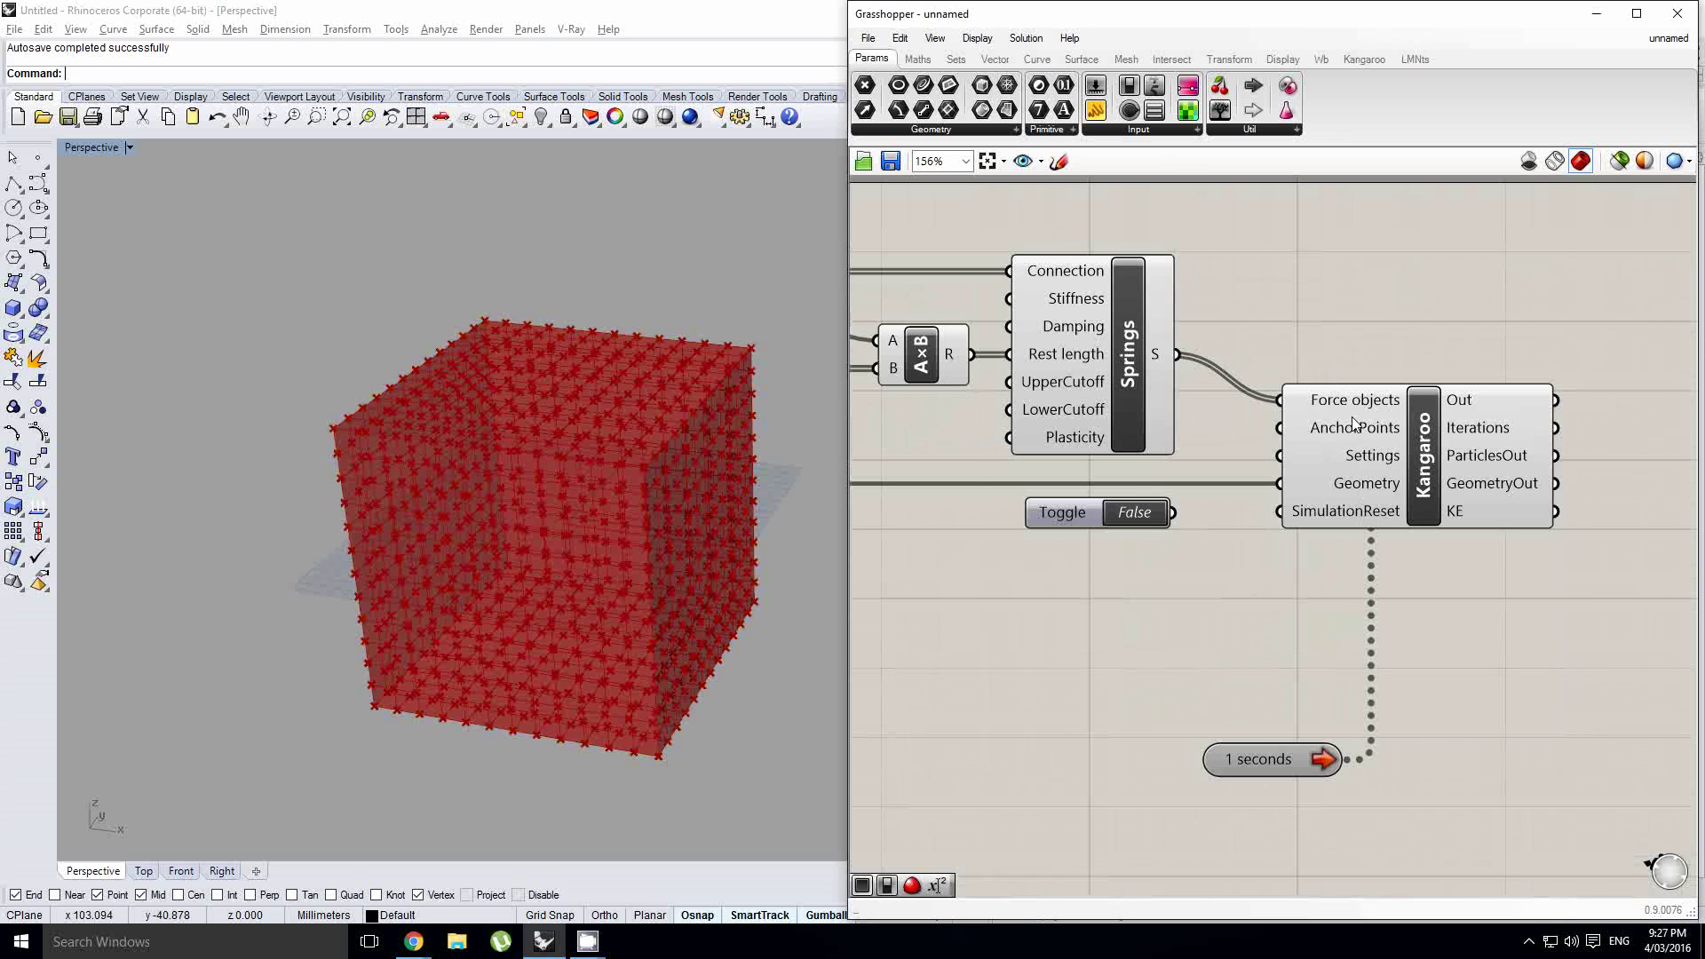
pyautogui.moveTo(1329, 362); pyautogui.dragTo(1312, 390, button='right')
pyautogui.click(1286, 761)
pyautogui.rightClick(1292, 765)
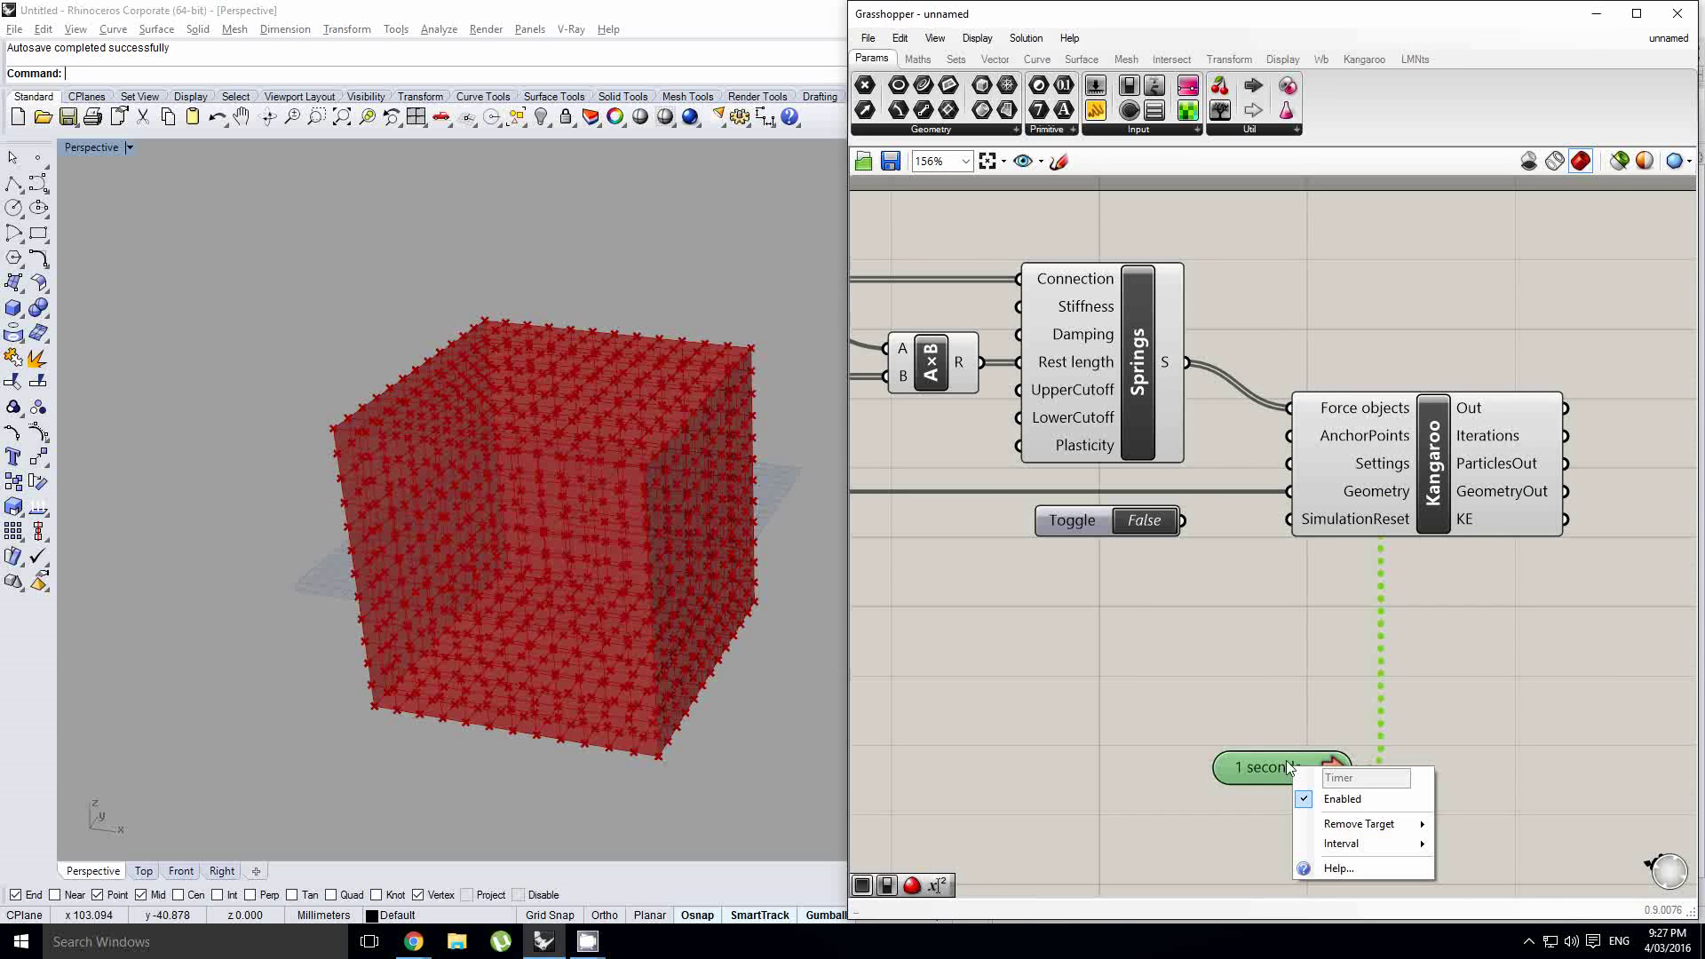
pyautogui.moveTo(1356, 848)
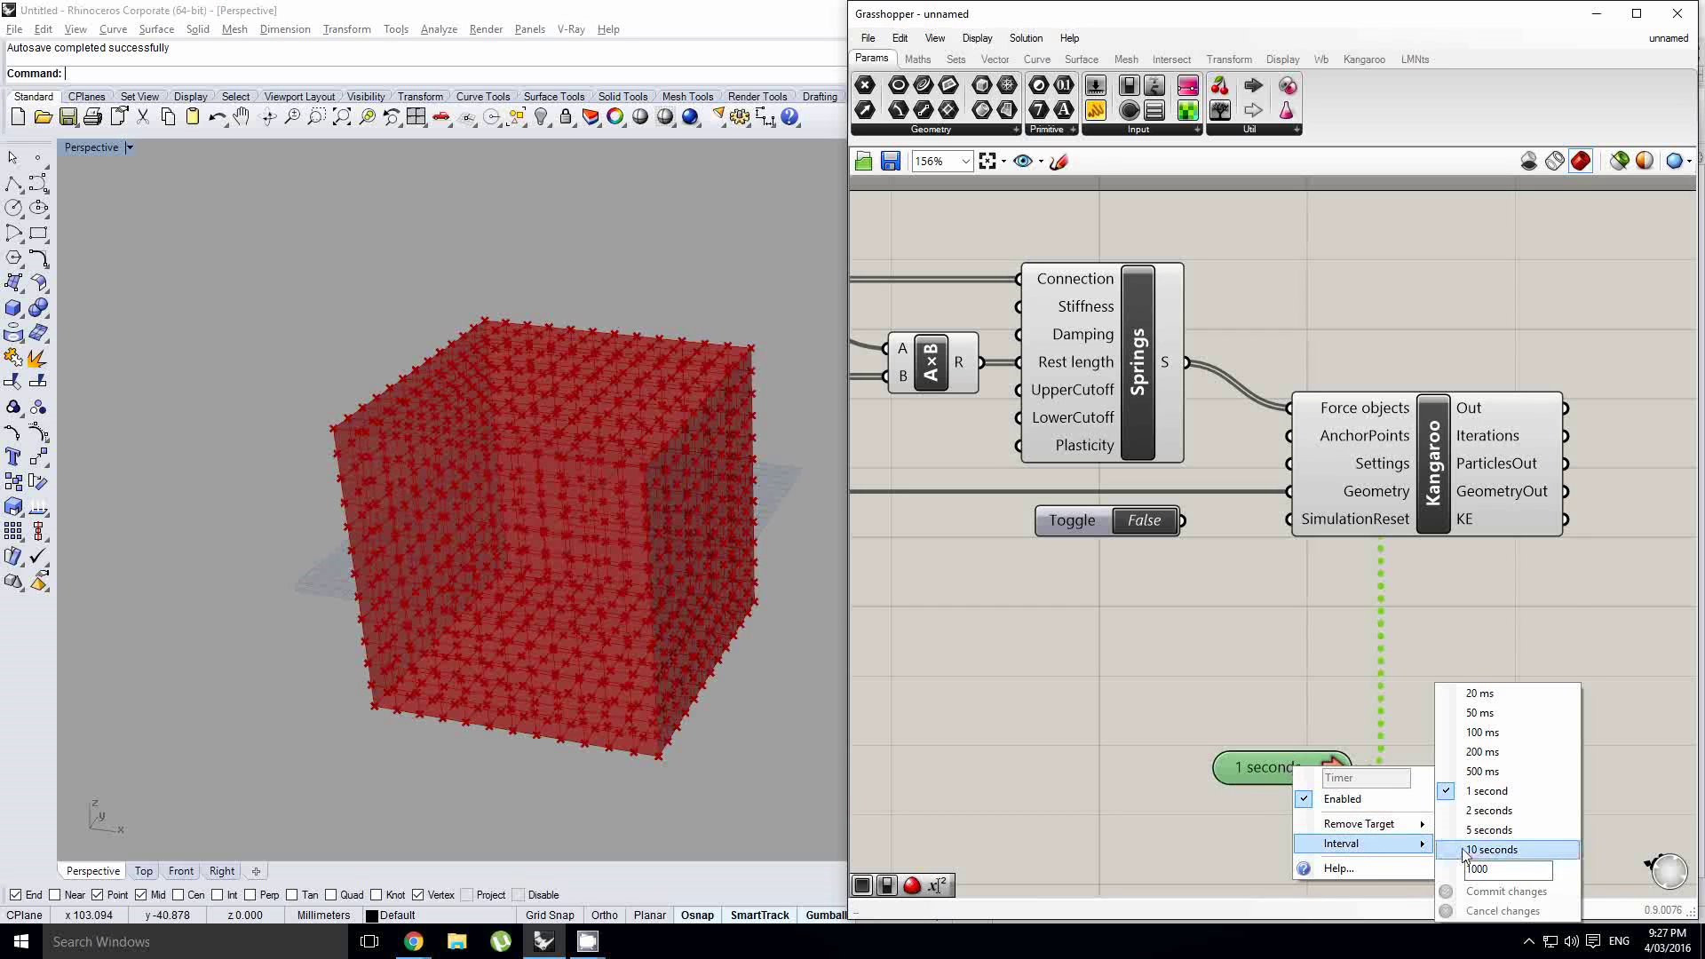
pyautogui.click(1506, 693)
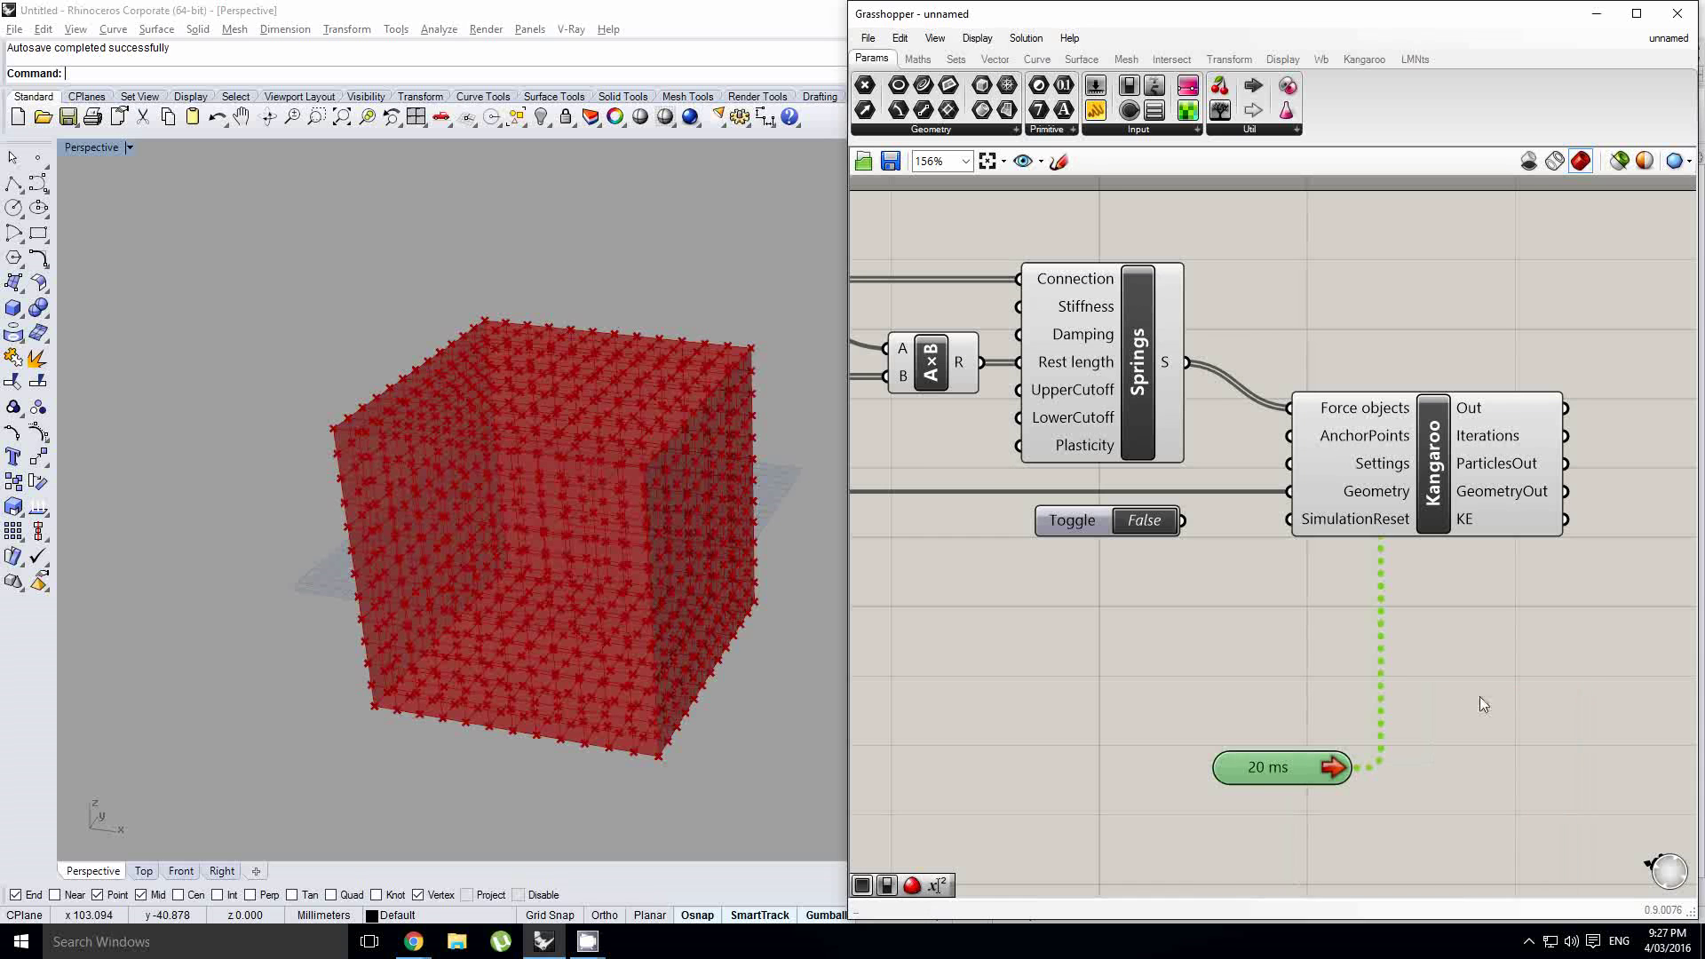
# Set the Boolean Toggle to True and connect it to Kangaroo's SimulationReset input
pyautogui.moveTo(1113, 577); pyautogui.dragTo(1121, 581)
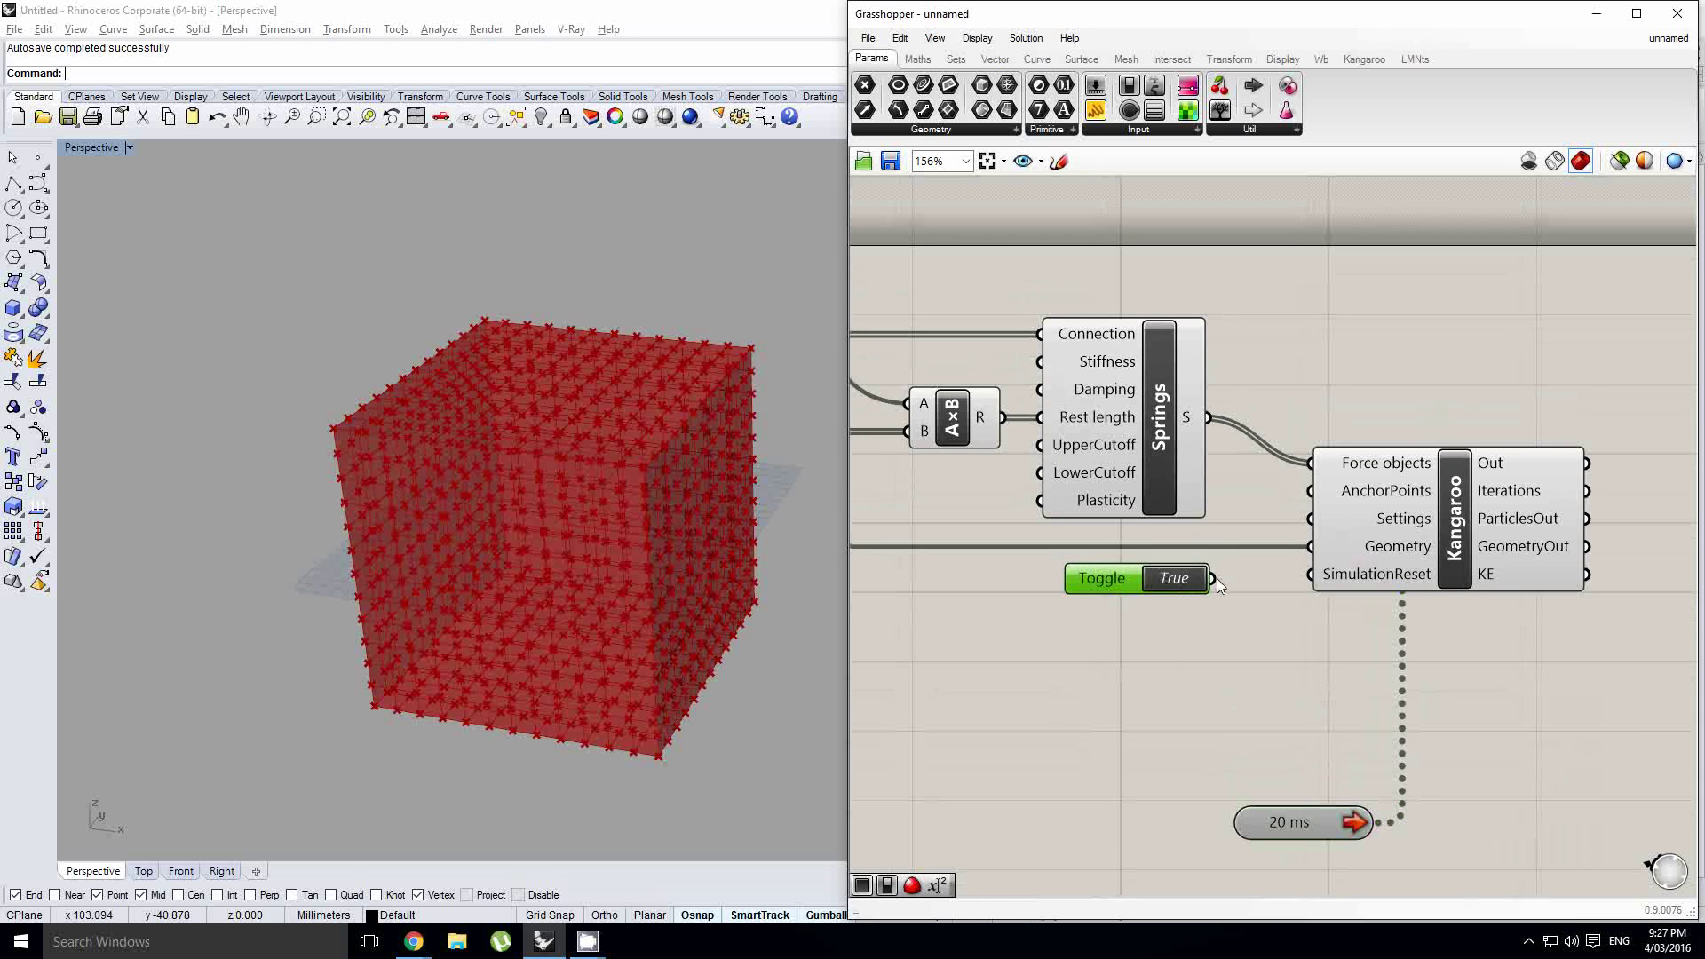
pyautogui.doubleClick(1098, 577)
pyautogui.moveTo(1217, 574); pyautogui.dragTo(1318, 576)
pyautogui.moveTo(1139, 582); pyautogui.dragTo(1150, 583)
pyautogui.moveTo(1394, 611); pyautogui.dragTo(1332, 601, button='right')
pyautogui.click(1332, 600)
# Review the toggle's connection to SimulationReset and the chain of components feeding Kangaroo
pyautogui.scroll(-2, 1114, 579)
pyautogui.scroll(2, 1215, 579)
pyautogui.click(1285, 563)
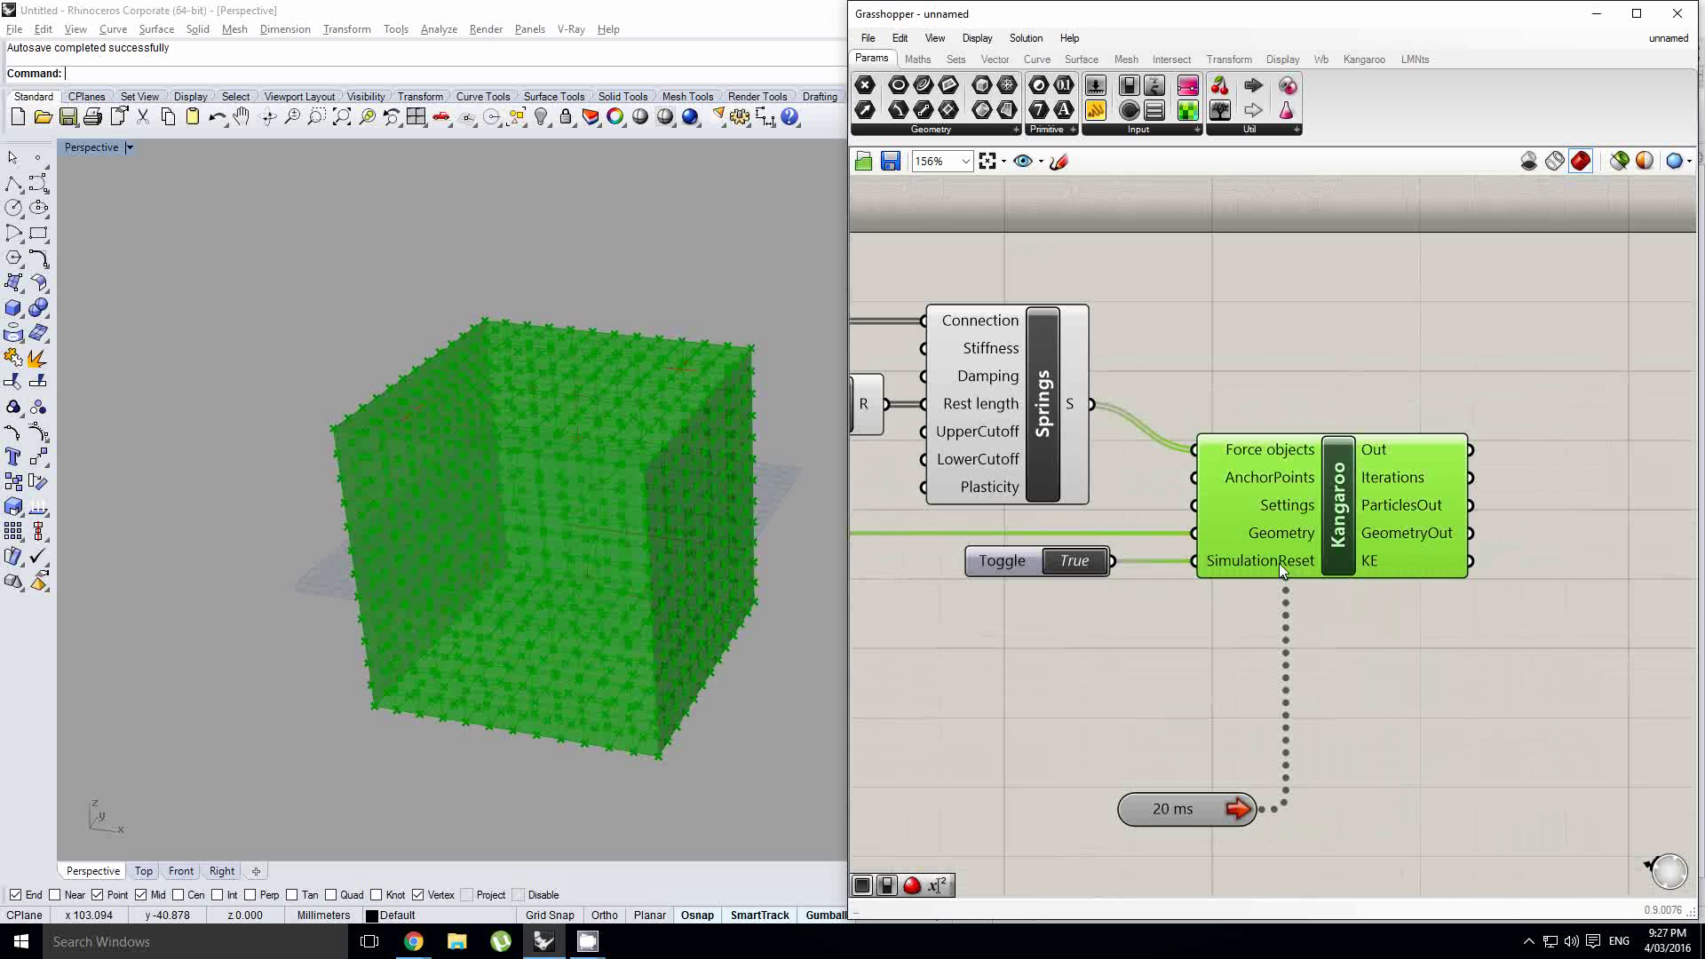
pyautogui.click(1182, 553)
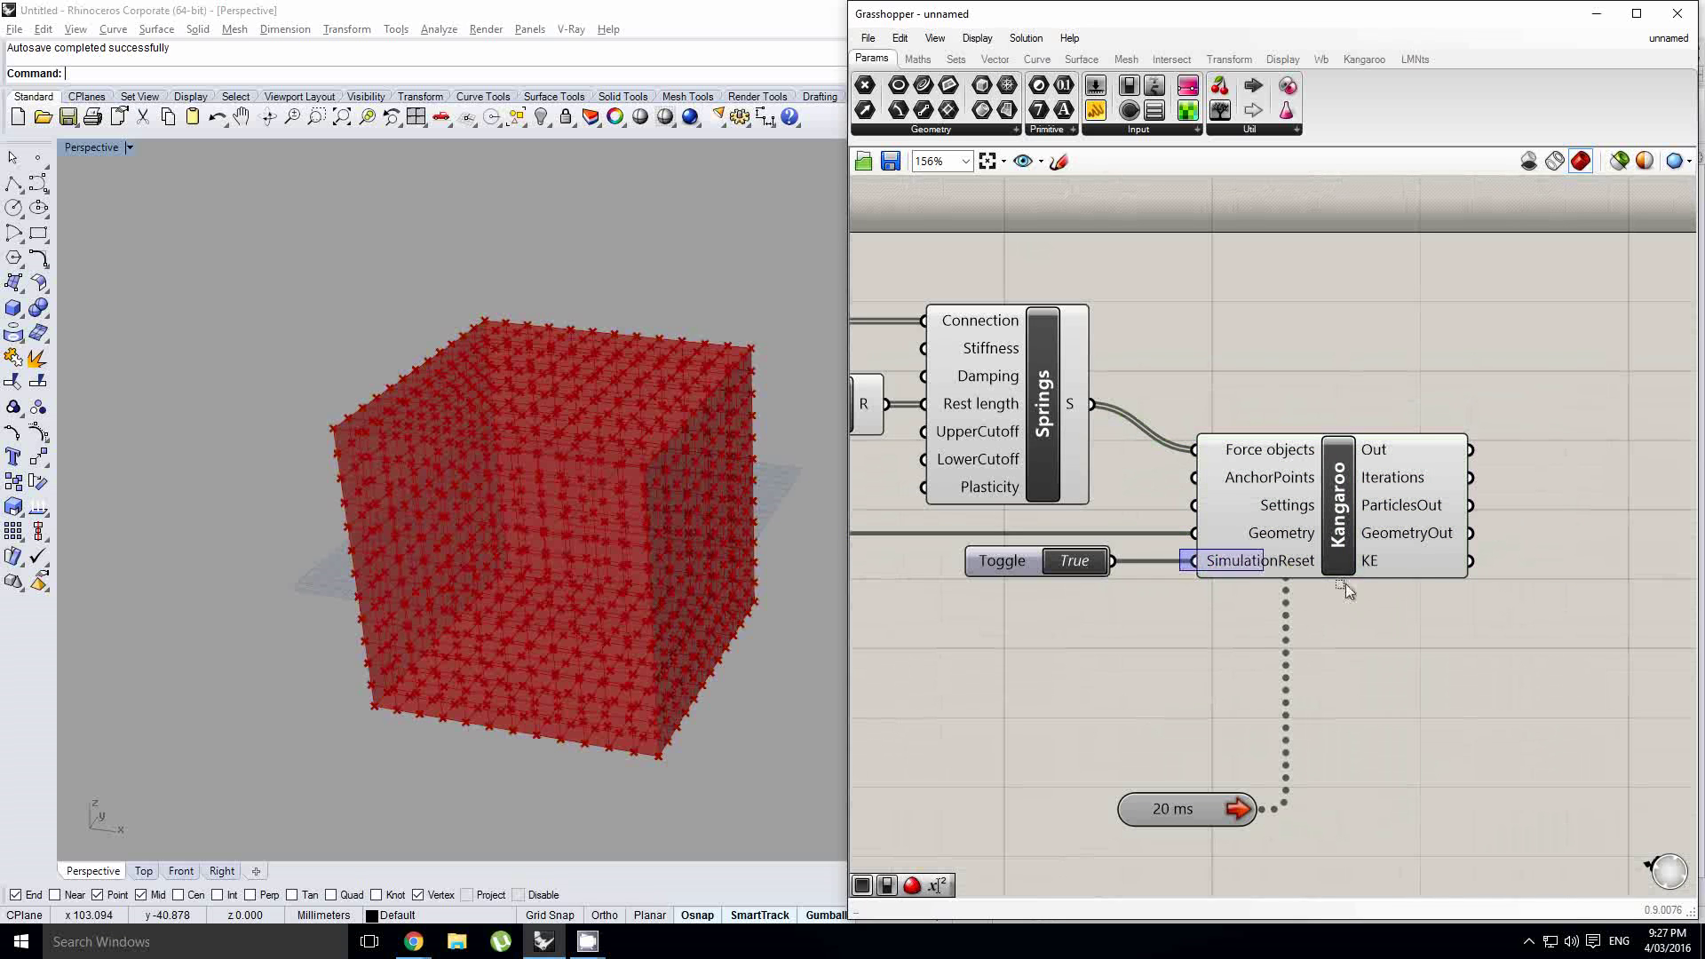
pyautogui.moveTo(1384, 589); pyautogui.dragTo(1384, 590)
pyautogui.moveTo(1032, 529); pyautogui.dragTo(1144, 593)
pyautogui.scroll(-3, 1254, 568)
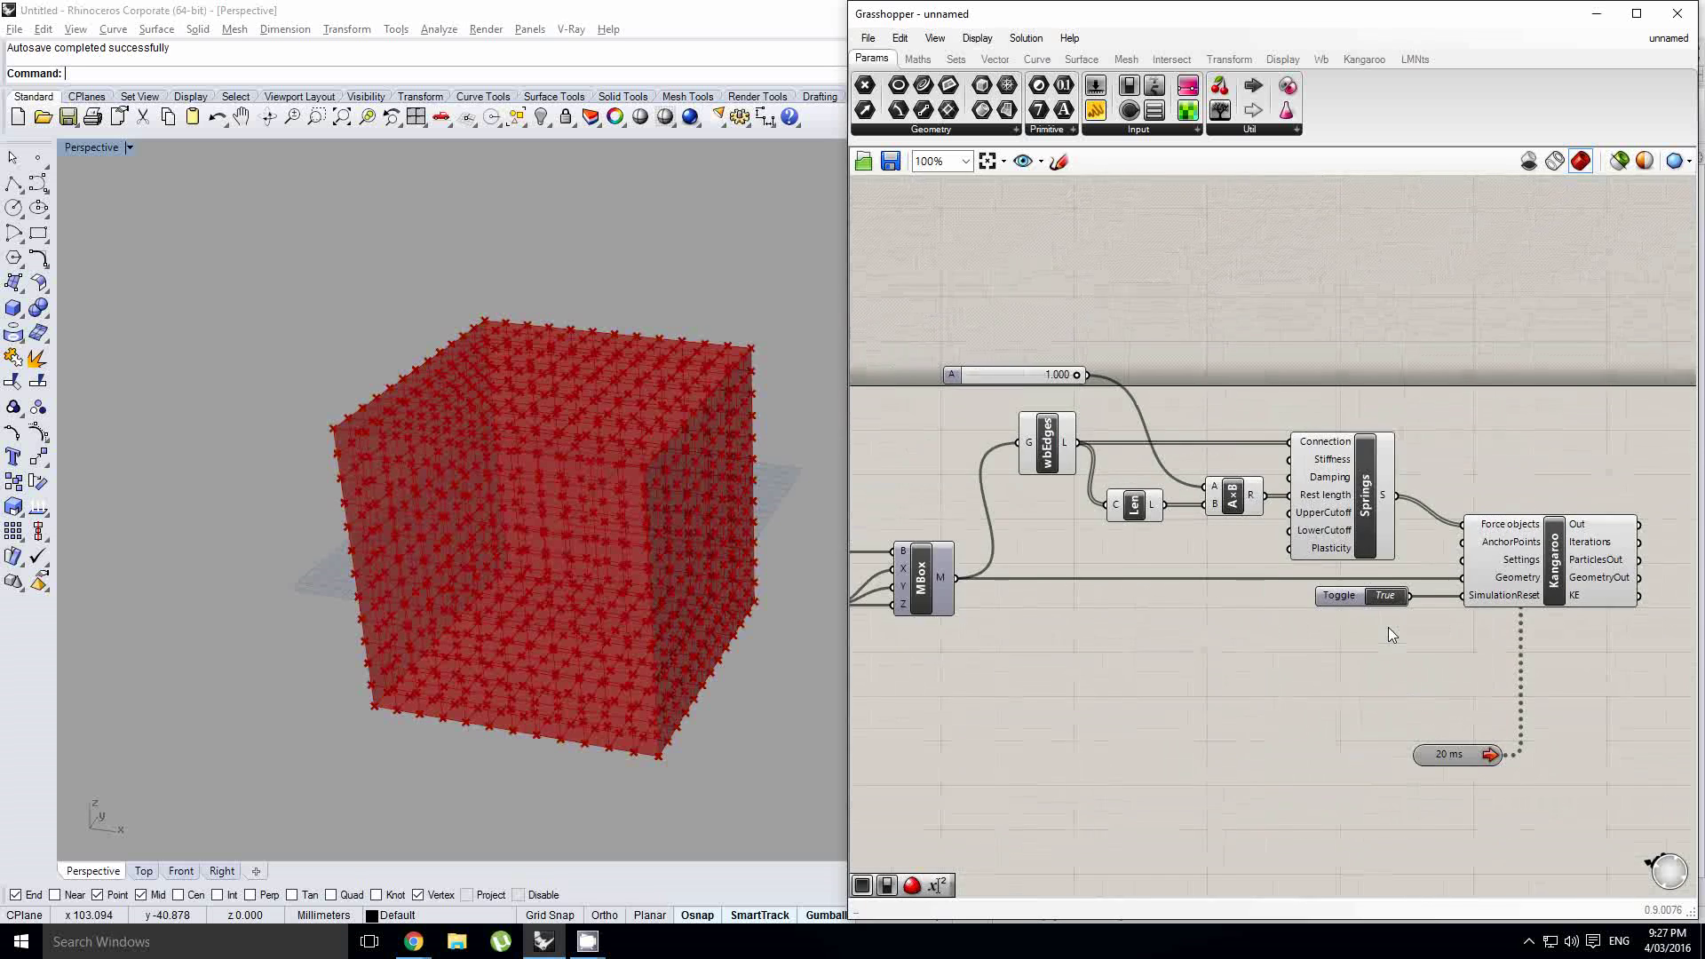
# Switch the toggle connected to SimulationReset to False
pyautogui.moveTo(1460, 570); pyautogui.dragTo(1418, 549, button='right')
pyautogui.scroll(2, 1418, 549)
pyautogui.click(1300, 650)
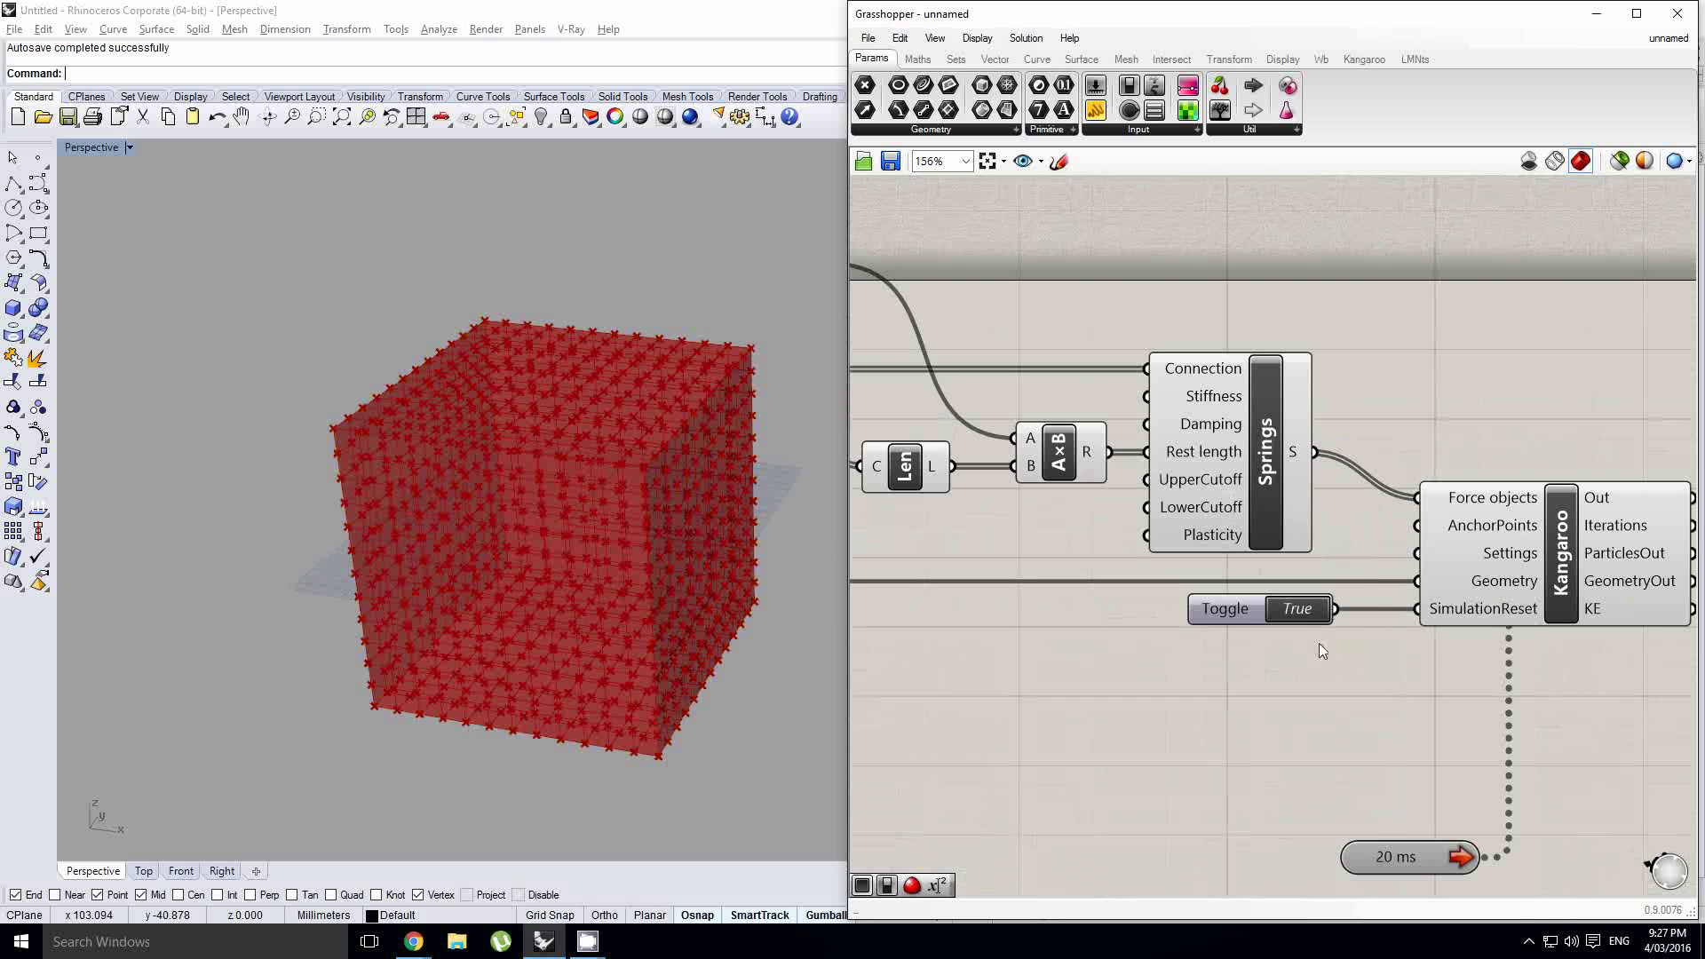
pyautogui.doubleClick(1302, 614)
# Disable the preview of Springs, Multiplication, Length, Mesh Edges and Mesh Box so only Kangaroo is displayed
pyautogui.scroll(-2, 1478, 605)
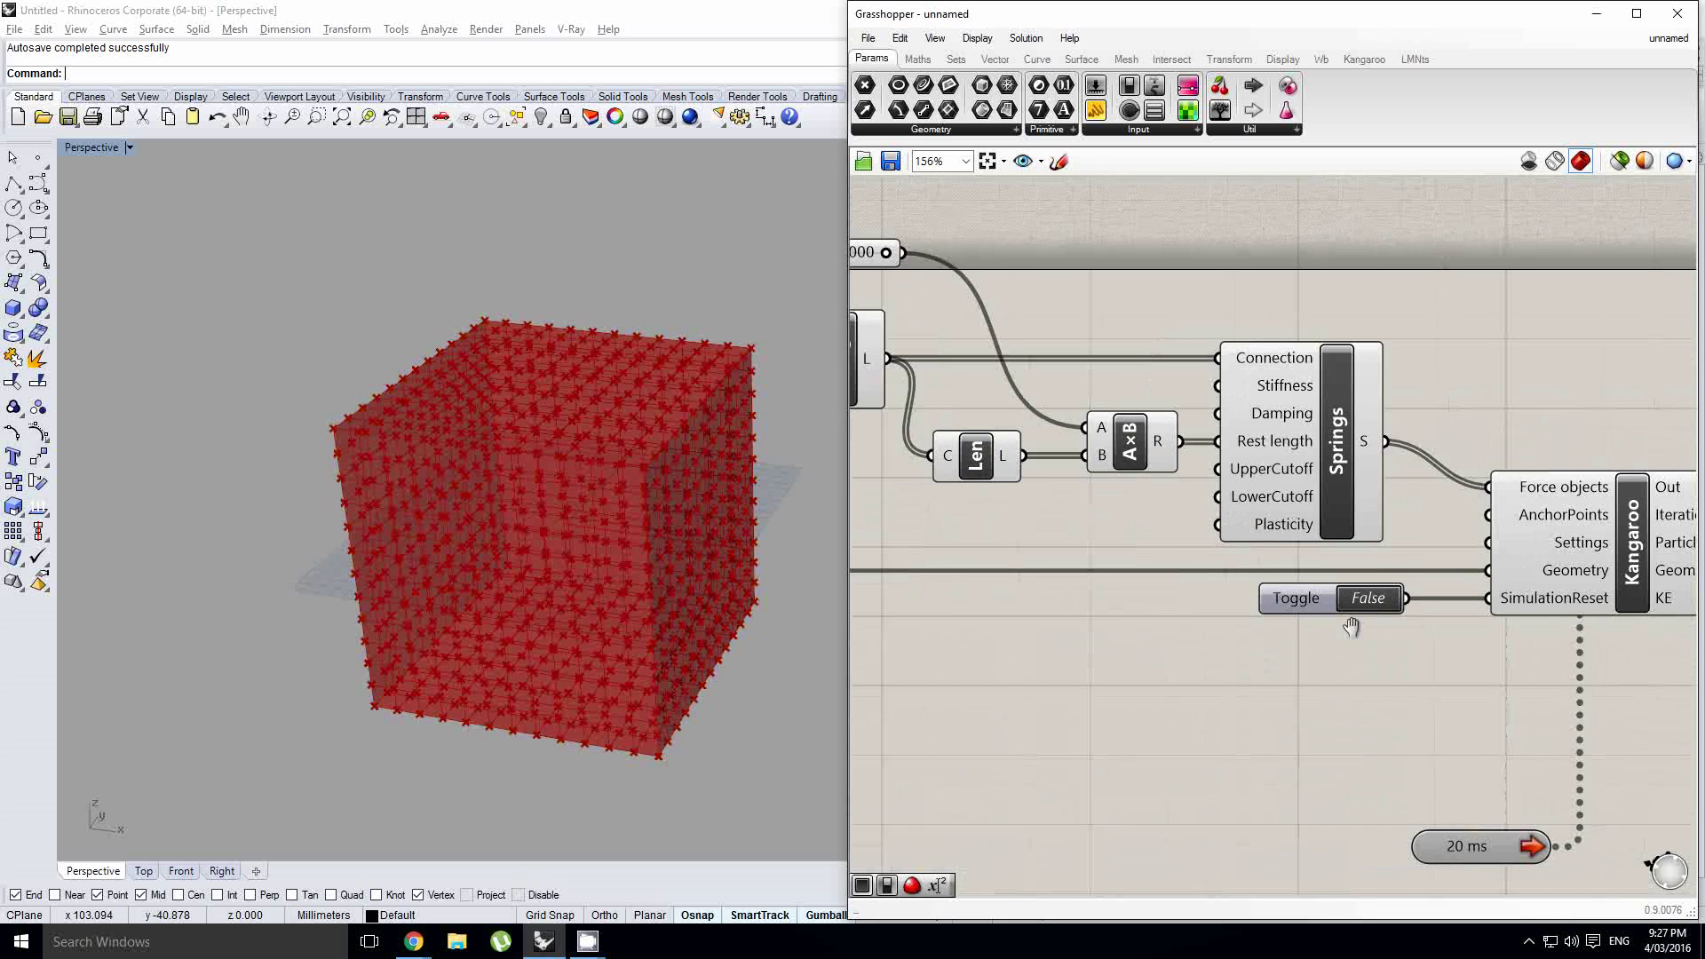
pyautogui.moveTo(1193, 513); pyautogui.dragTo(984, 416)
pyautogui.middleClick(1010, 420)
pyautogui.click(1059, 353)
pyautogui.moveTo(1387, 473); pyautogui.dragTo(1124, 447, button='right')
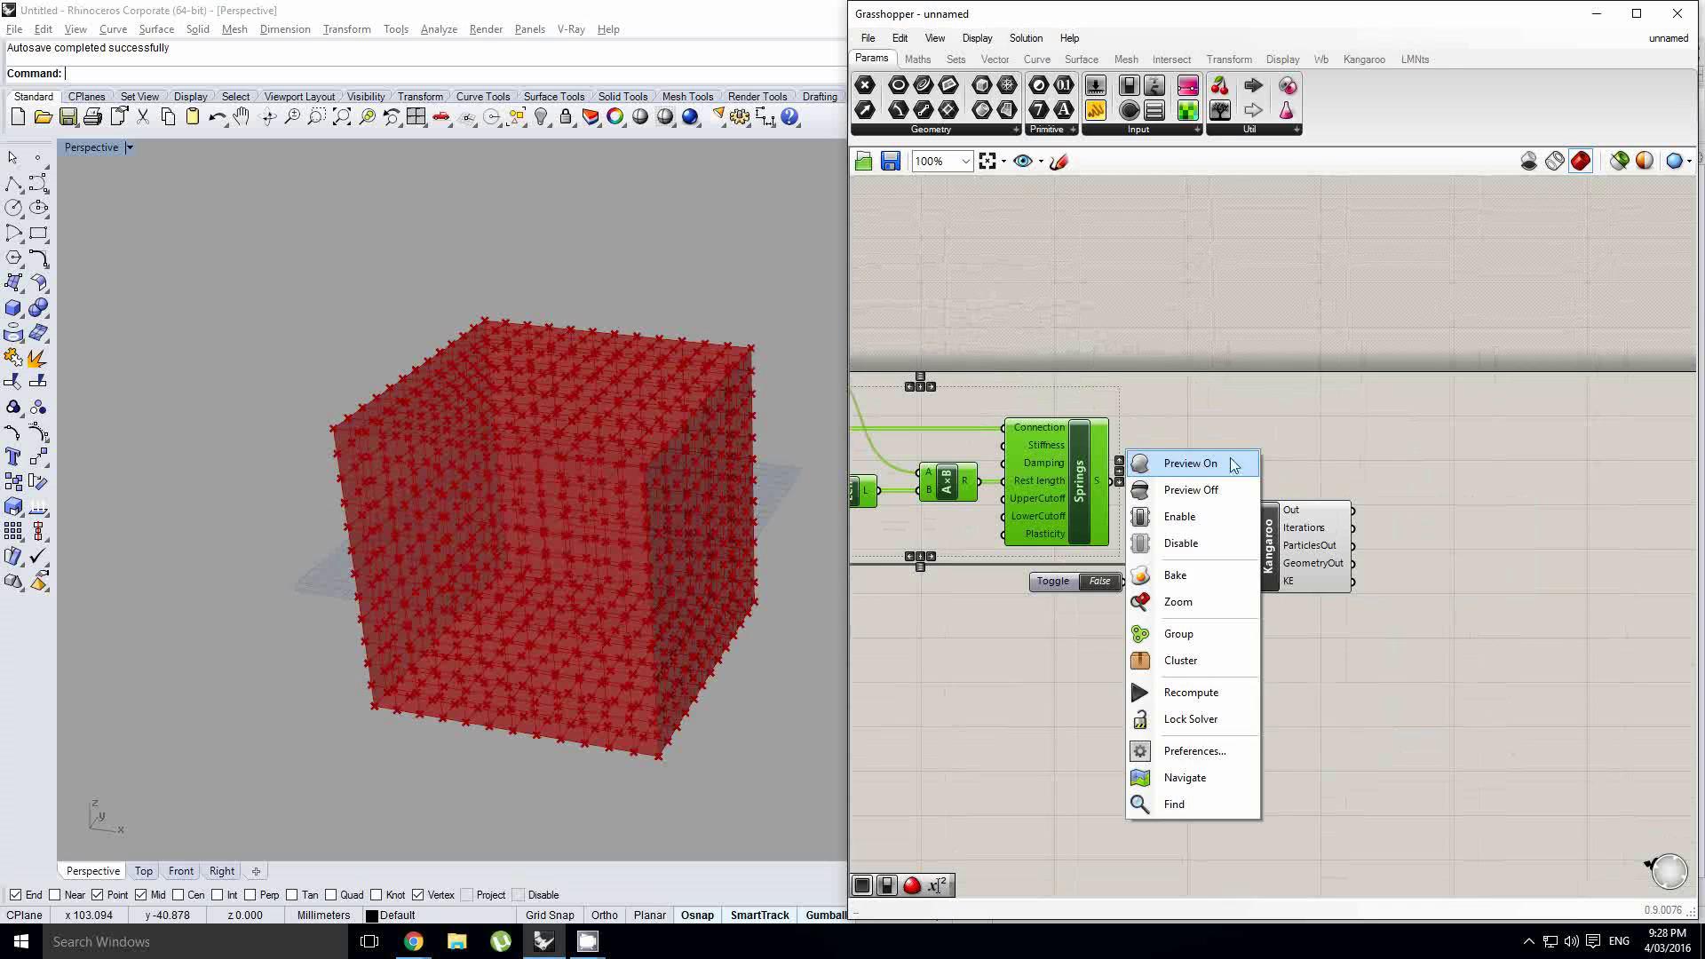
pyautogui.click(1252, 414)
pyautogui.moveTo(1130, 519); pyautogui.dragTo(1365, 515, button='right')
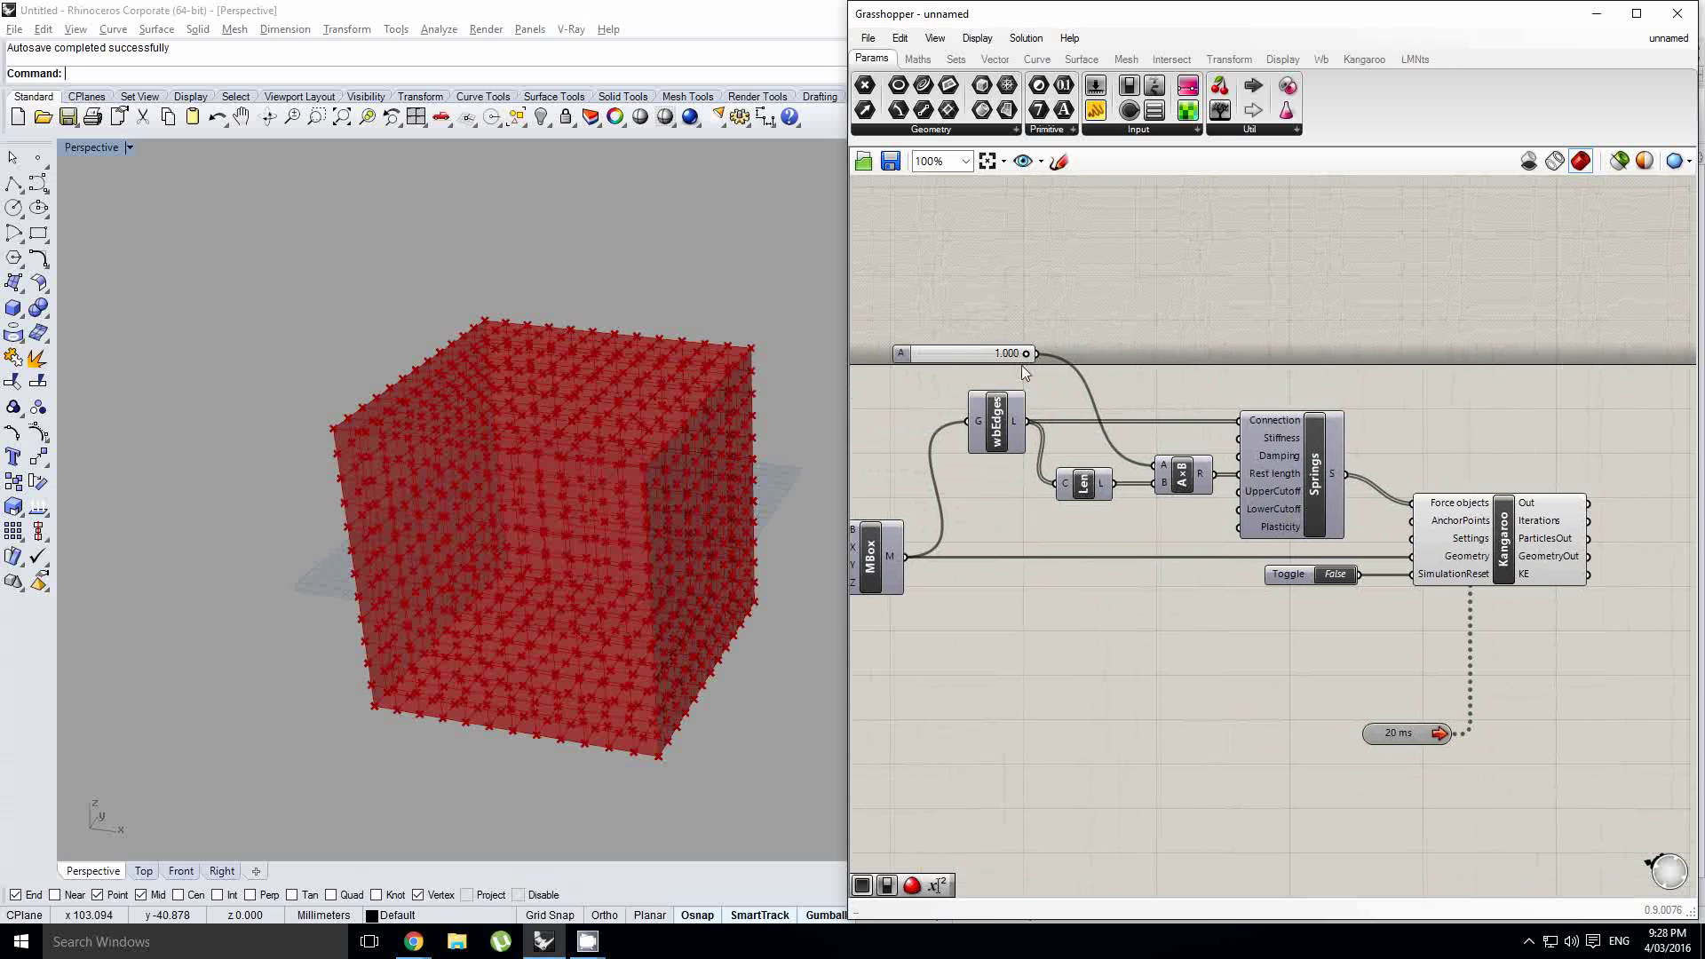
pyautogui.moveTo(1527, 569); pyautogui.dragTo(1462, 572, button='right')
pyautogui.scroll(1, 1208, 572)
pyautogui.scroll(-1, 1462, 572)
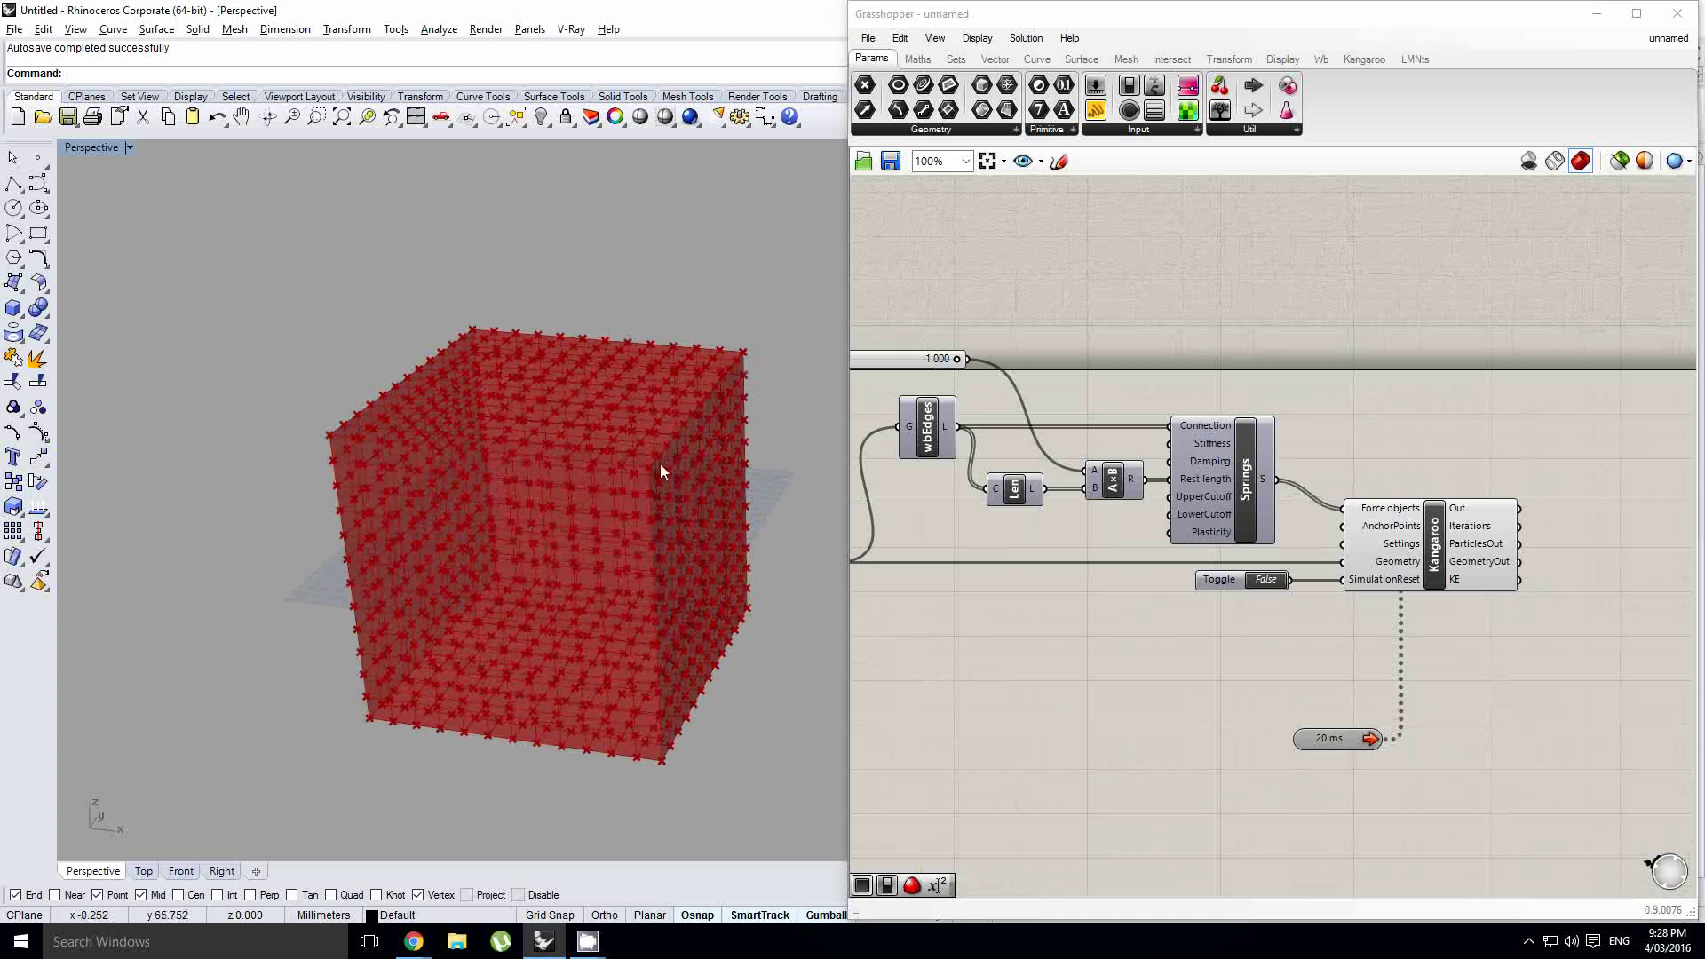
# Add a Mesh parameter after Kangaroo and connect Kangaroo's GeometryOut to it
pyautogui.moveTo(1449, 577); pyautogui.dragTo(1284, 559, button='right')
pyautogui.scroll(1, 1284, 559)
pyautogui.click(1313, 552)
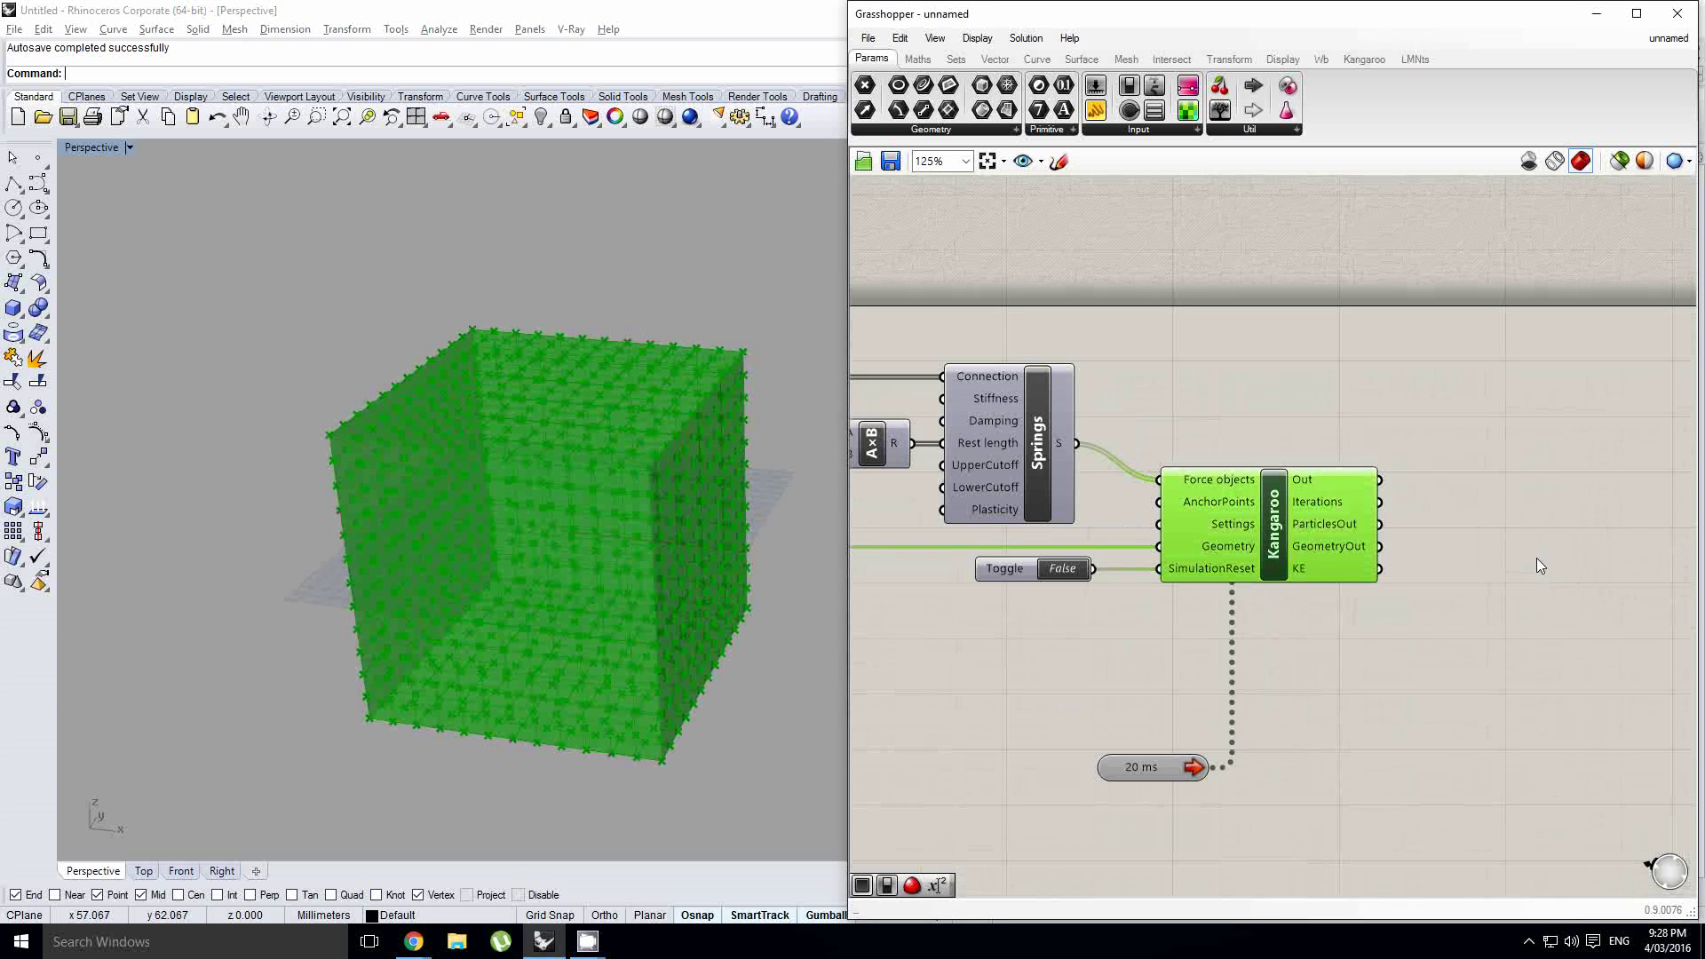
pyautogui.doubleClick(1537, 559)
pyautogui.write('mesh')
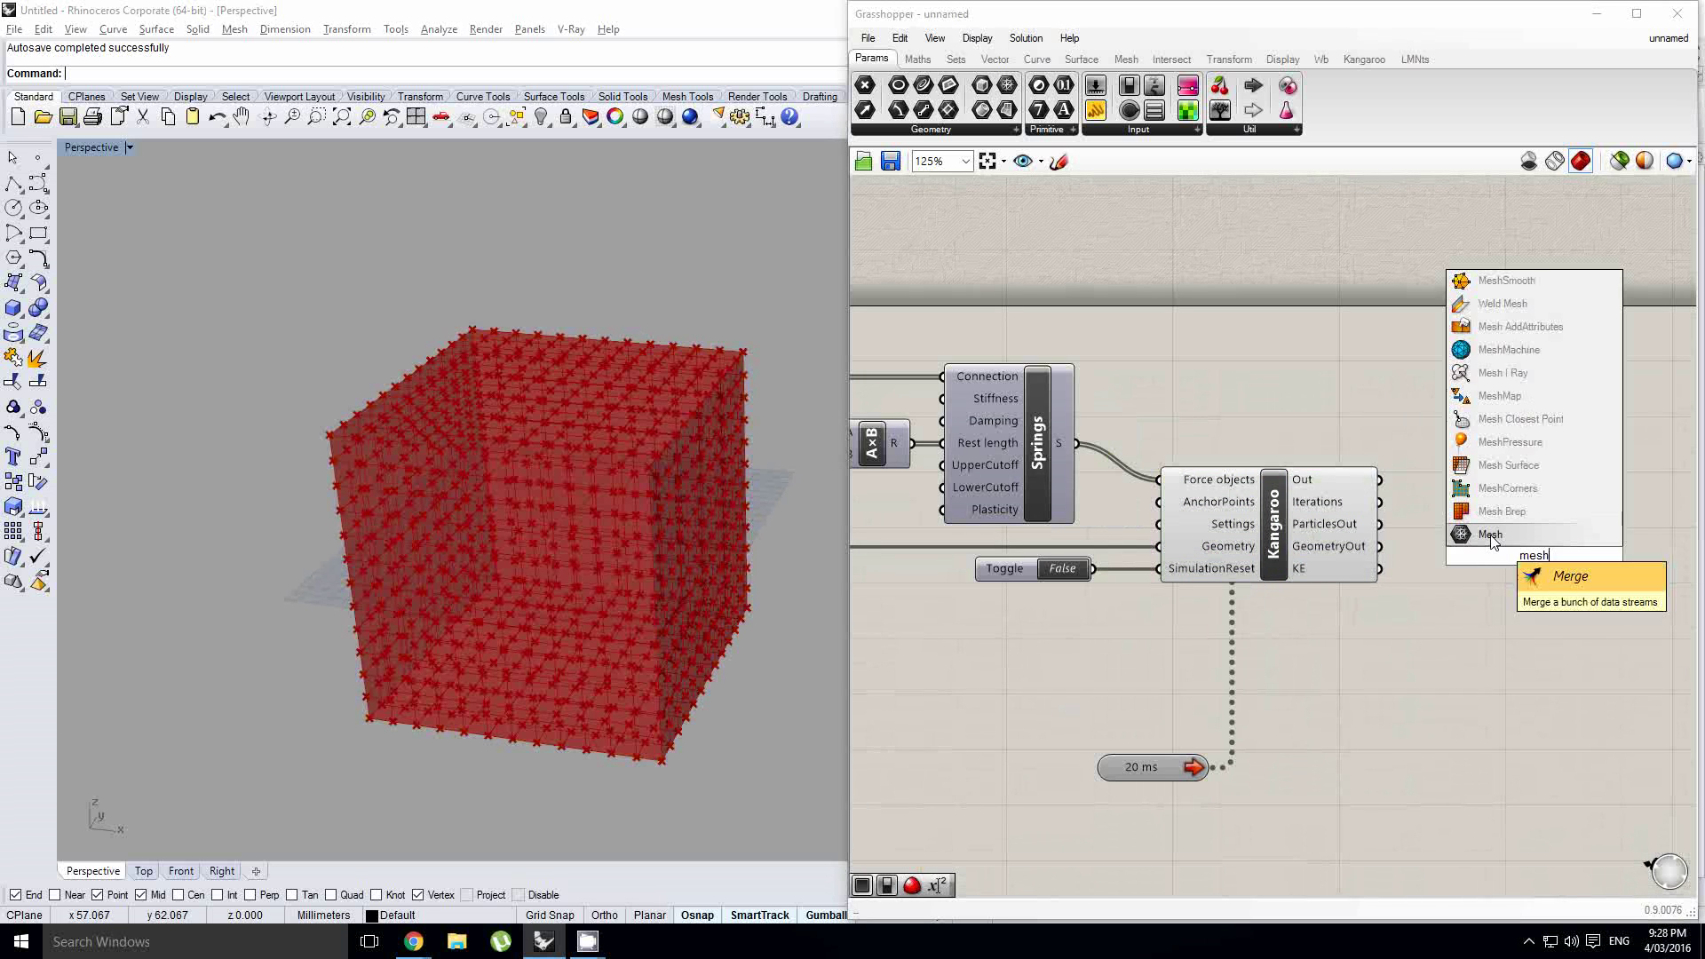
pyautogui.press('Return')
pyautogui.moveTo(1499, 529); pyautogui.dragTo(1371, 524, button='right')
pyautogui.scroll(1, 1371, 524)
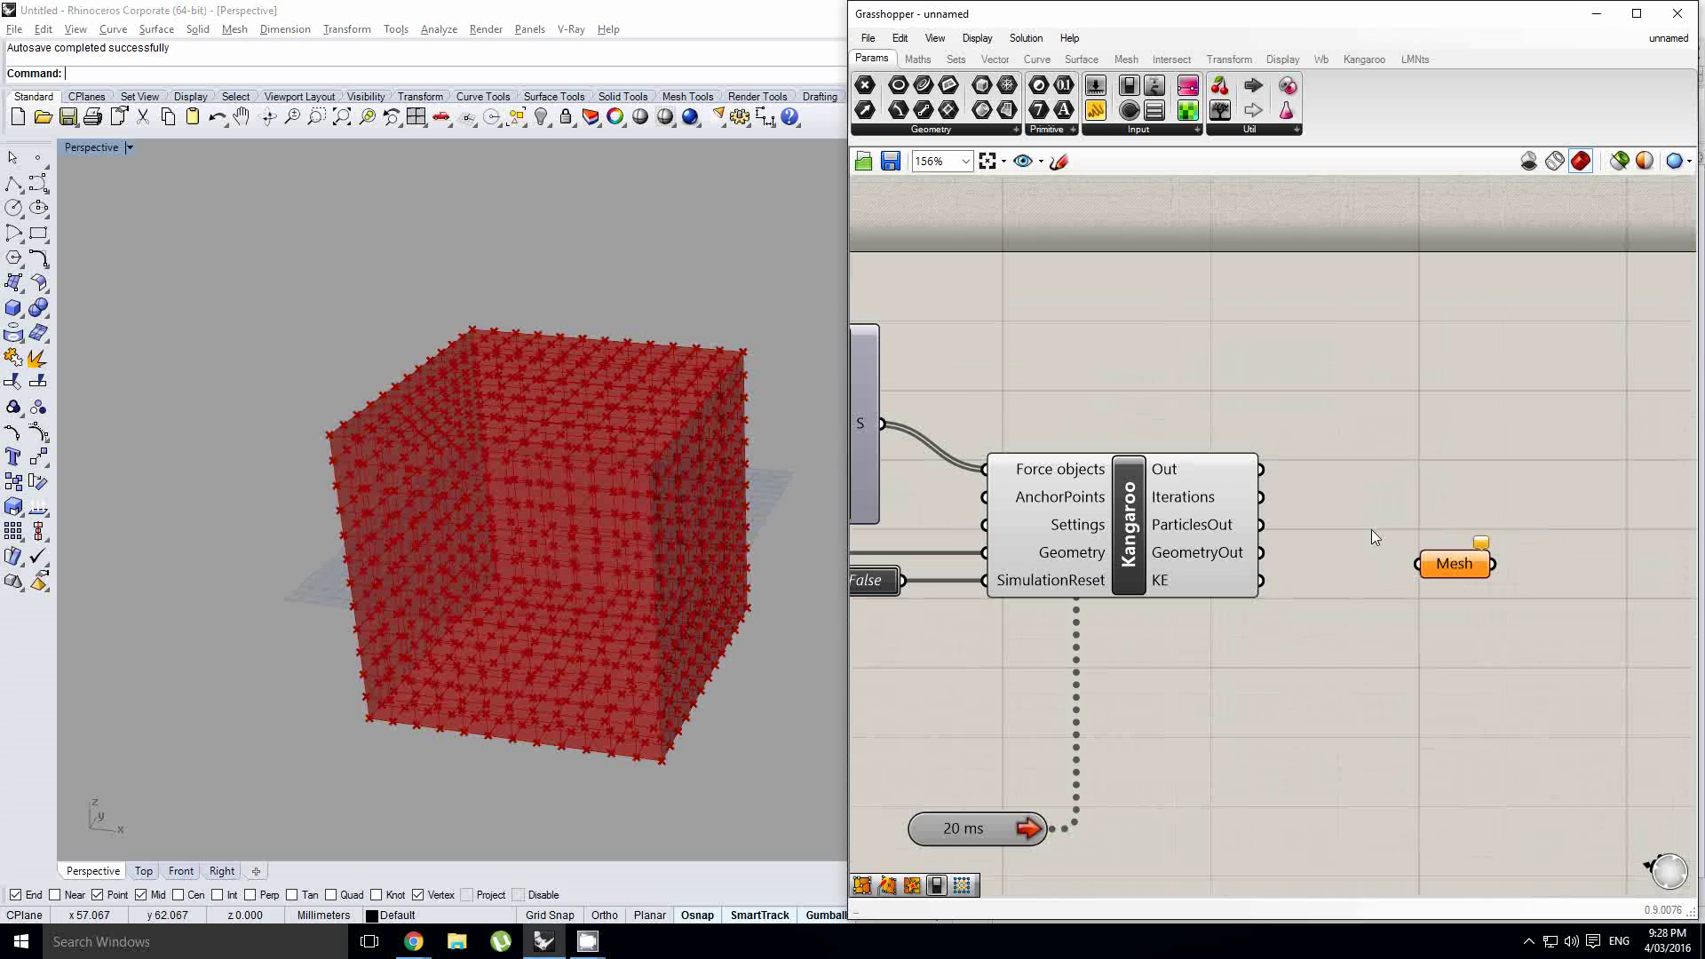
pyautogui.moveTo(1406, 552); pyautogui.dragTo(1438, 552)
# Disable the Kangaroo component's preview and select the Mesh parameter to view its geometry alone
pyautogui.click(1165, 522)
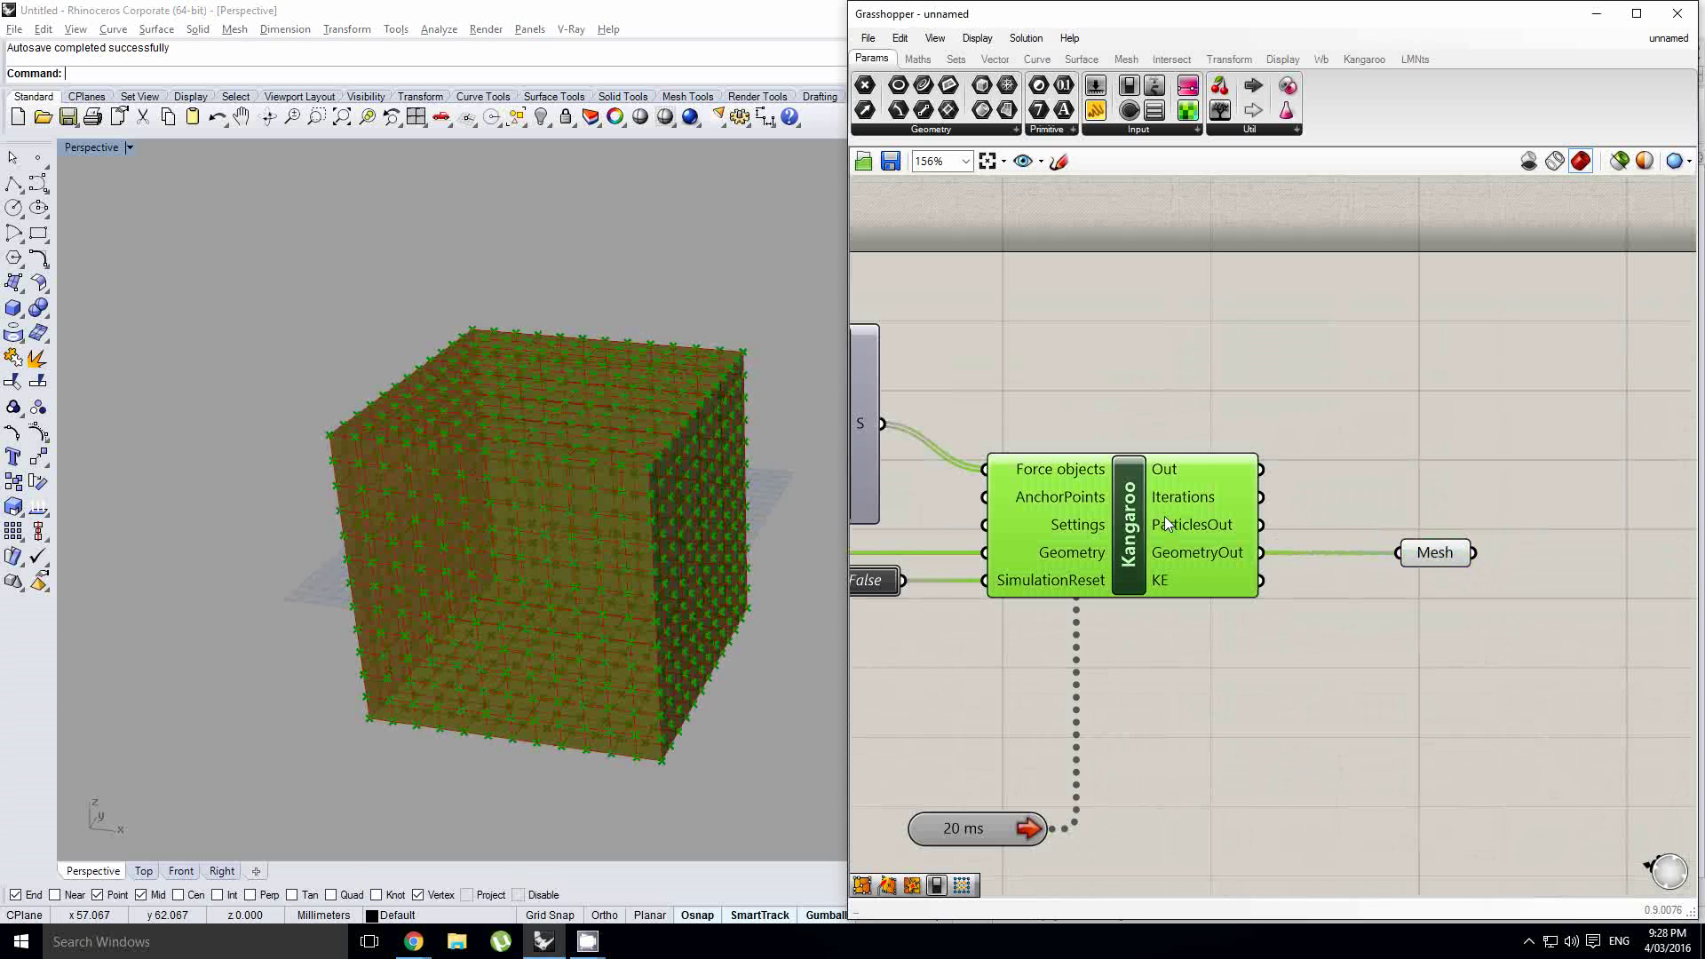
pyautogui.middleClick(1163, 513)
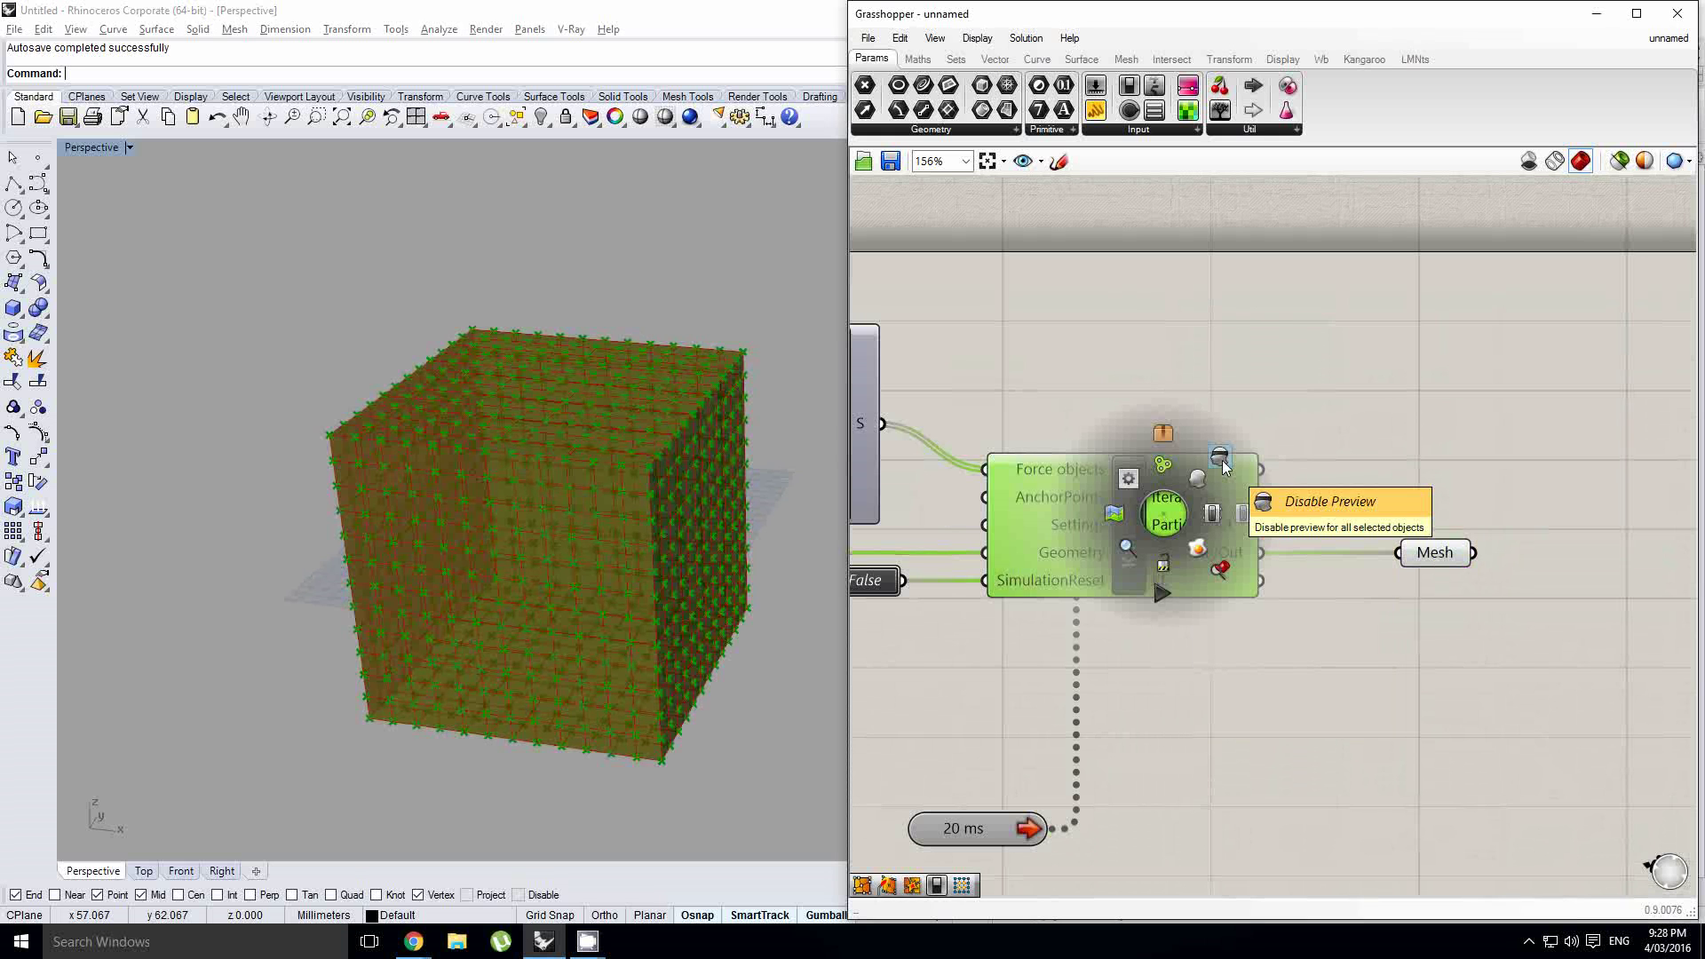
pyautogui.click(1221, 458)
pyautogui.click(1434, 552)
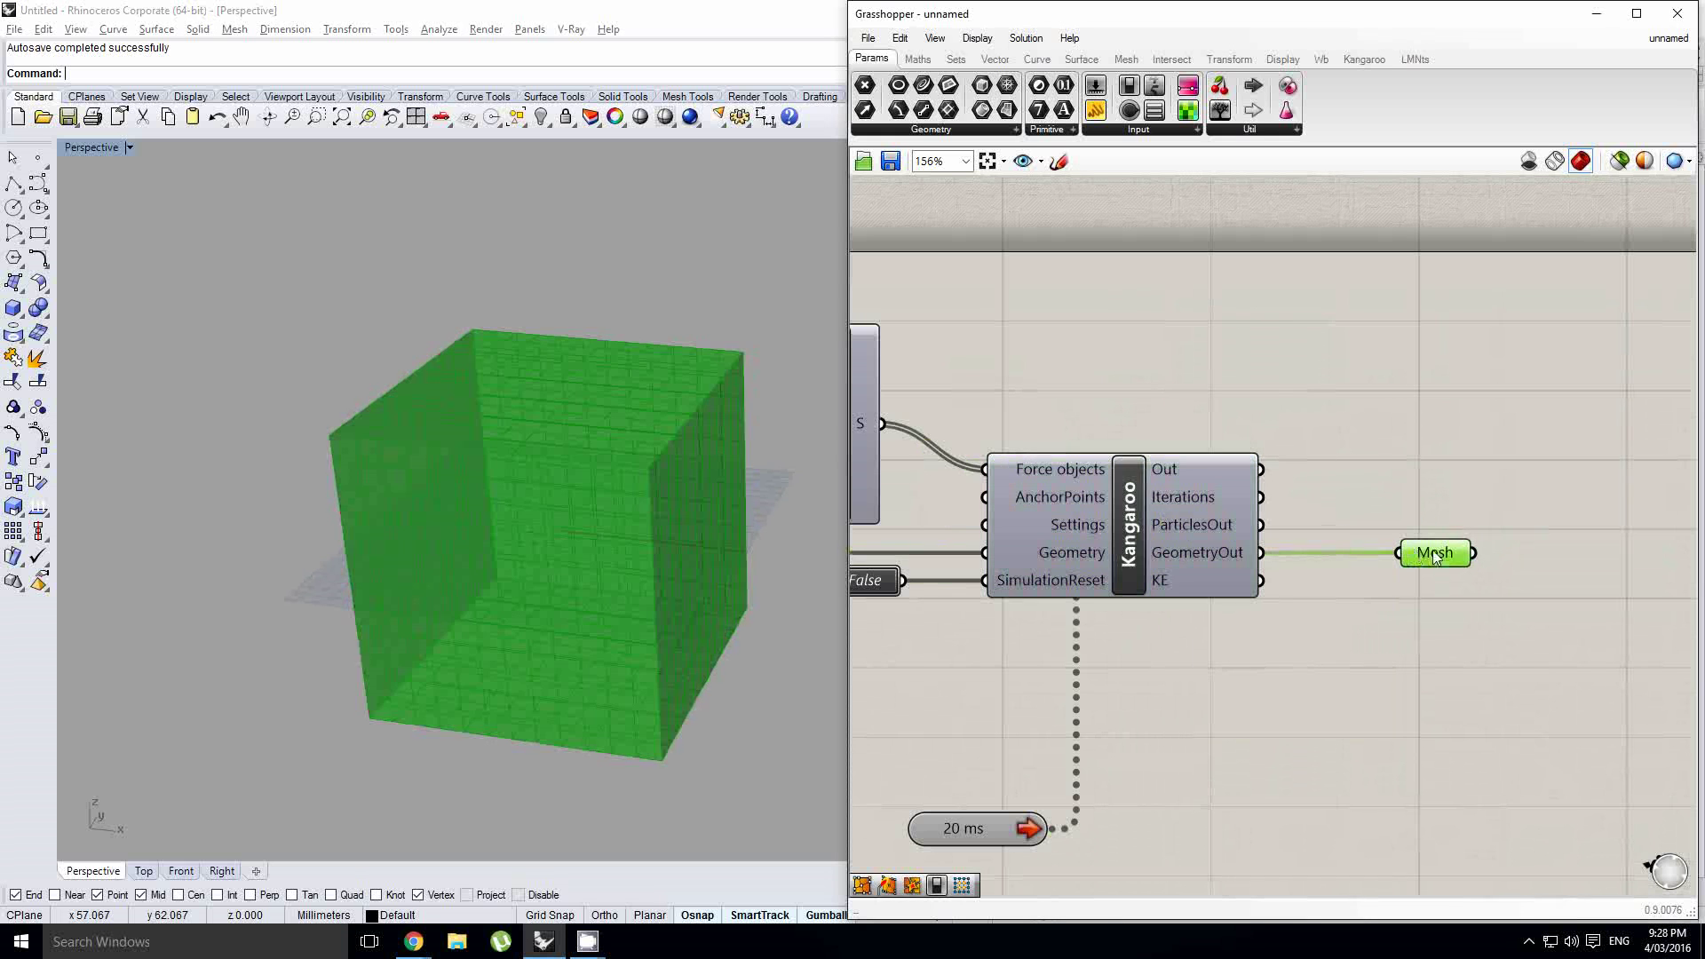
# Turn the Kangaroo component's preview back on
pyautogui.click(1122, 510)
pyautogui.middleClick(1122, 510)
pyautogui.click(1180, 456)
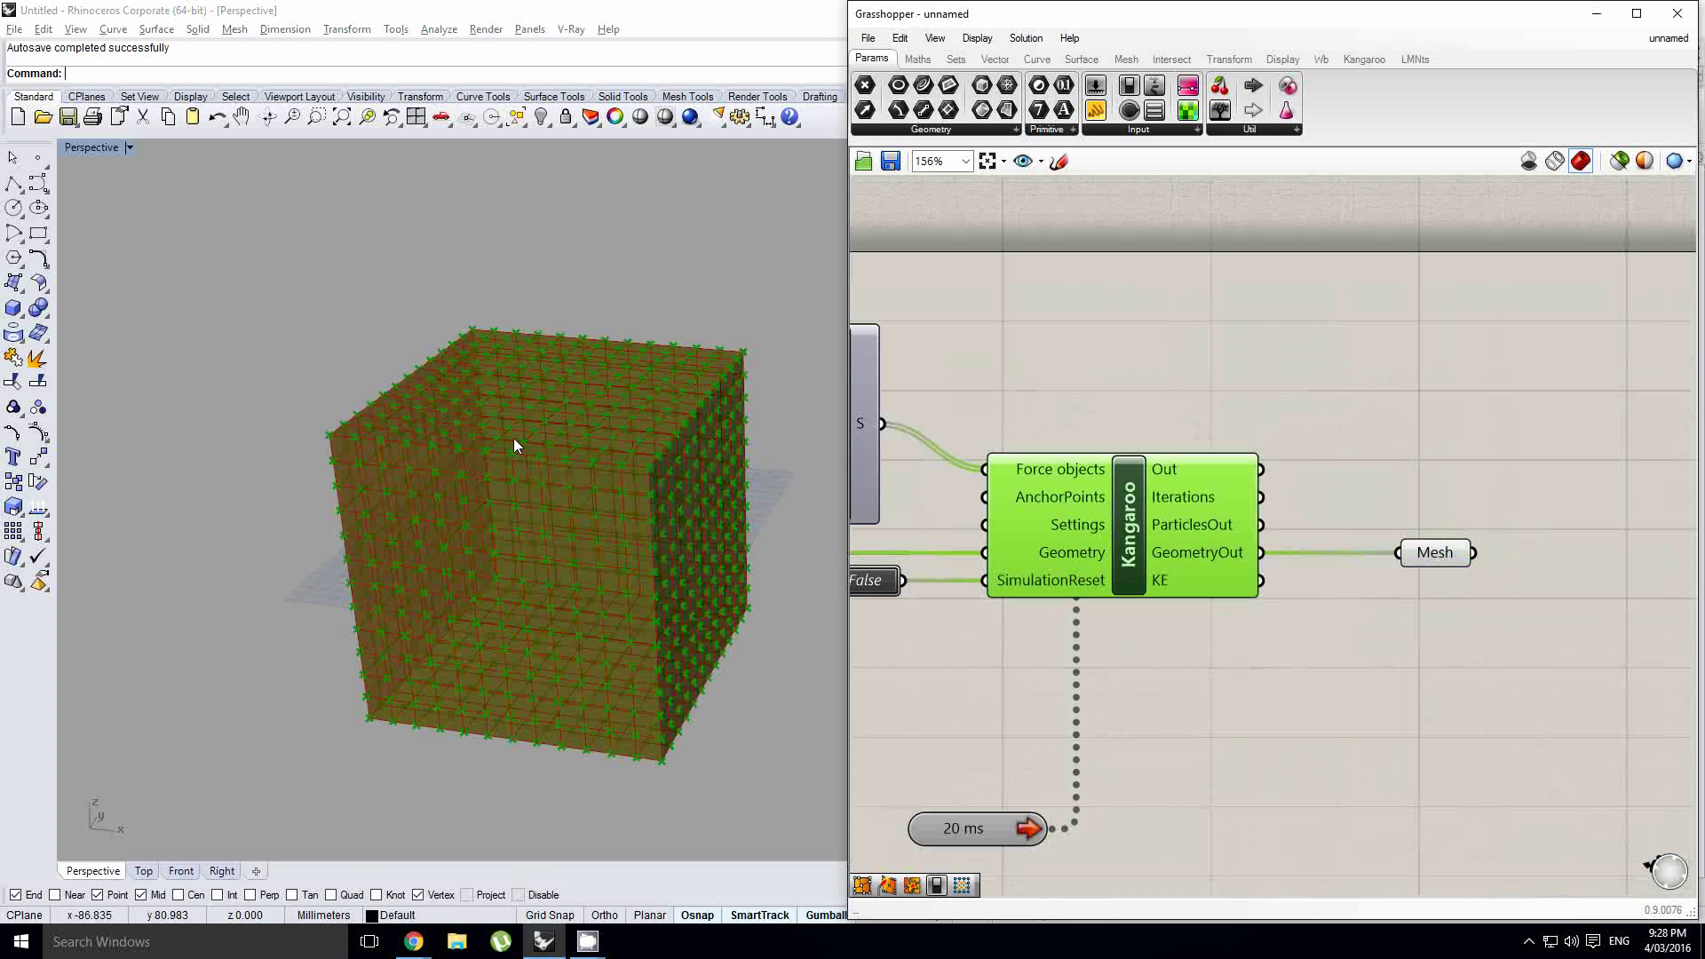
# Disable the Kangaroo component's preview so only the Mesh parameter's geometry is displayed
pyautogui.middleClick(1202, 533)
pyautogui.click(1254, 471)
pyautogui.click(1254, 391)
# Lower rest-length slider A to let the mesh contract, return it to 1.000 and inspect the mesh up close
pyautogui.moveTo(1209, 427); pyautogui.dragTo(1518, 449, button='right')
pyautogui.scroll(-3, 1521, 448)
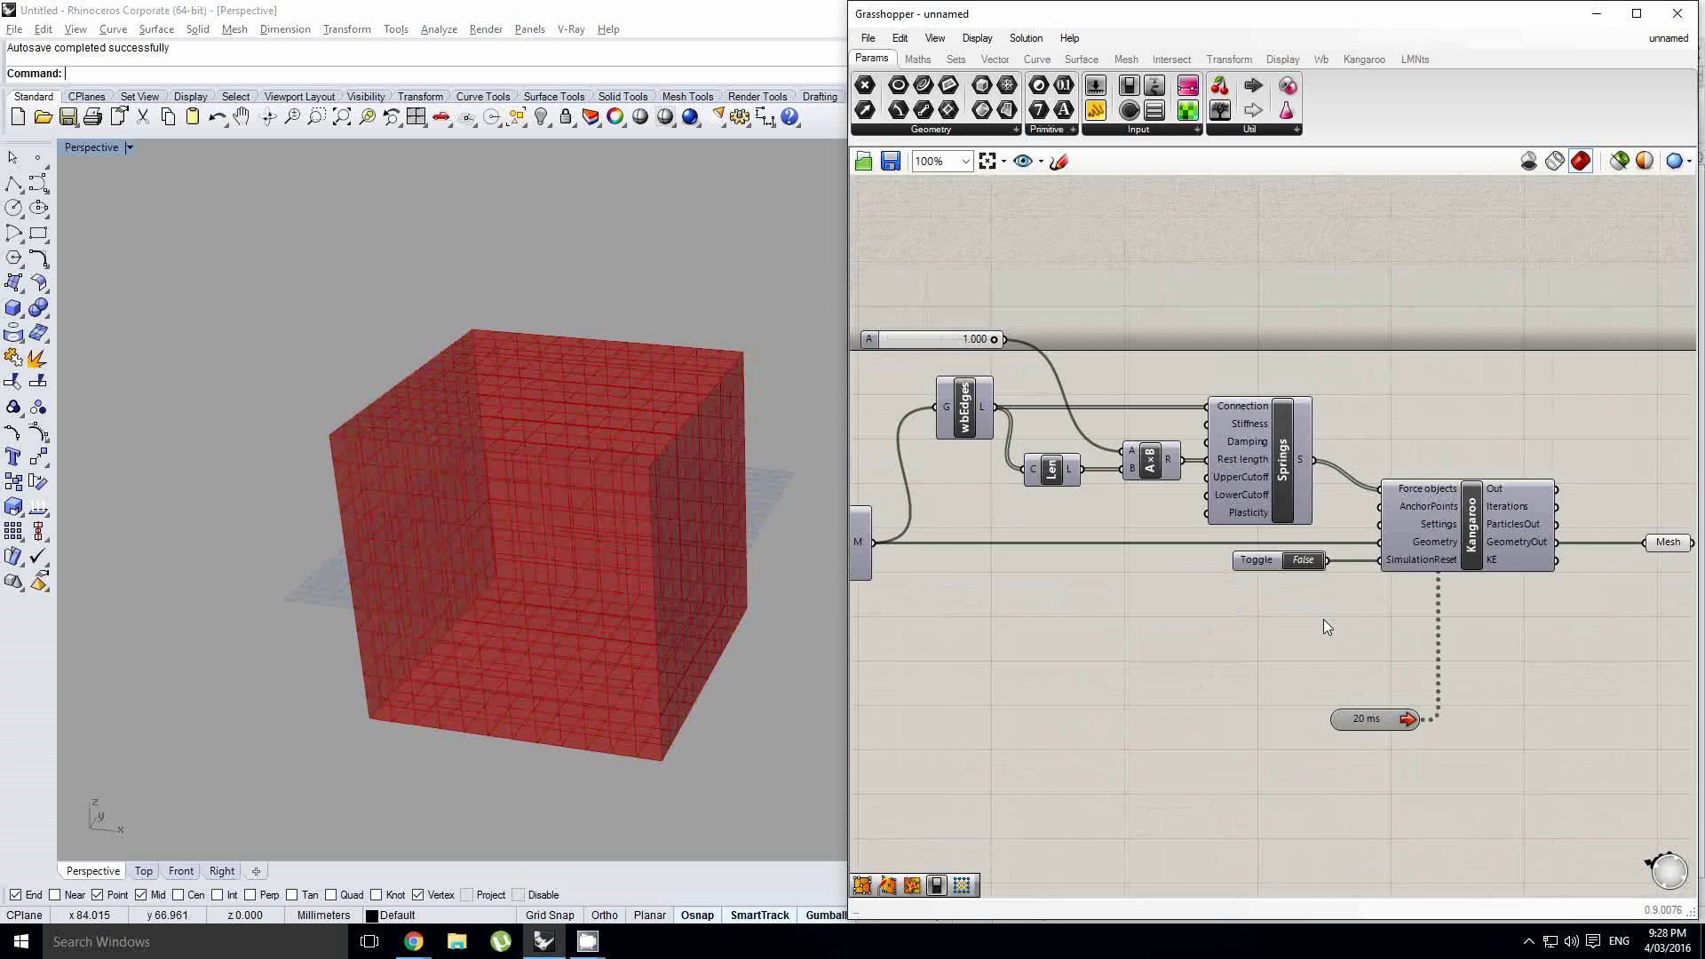
pyautogui.scroll(-1, 1256, 571)
pyautogui.moveTo(1385, 576); pyautogui.dragTo(1307, 571, button='right')
pyautogui.moveTo(1093, 493); pyautogui.dragTo(1254, 508, button='right')
pyautogui.scroll(3, 1151, 405)
pyautogui.scroll(1, 1207, 442)
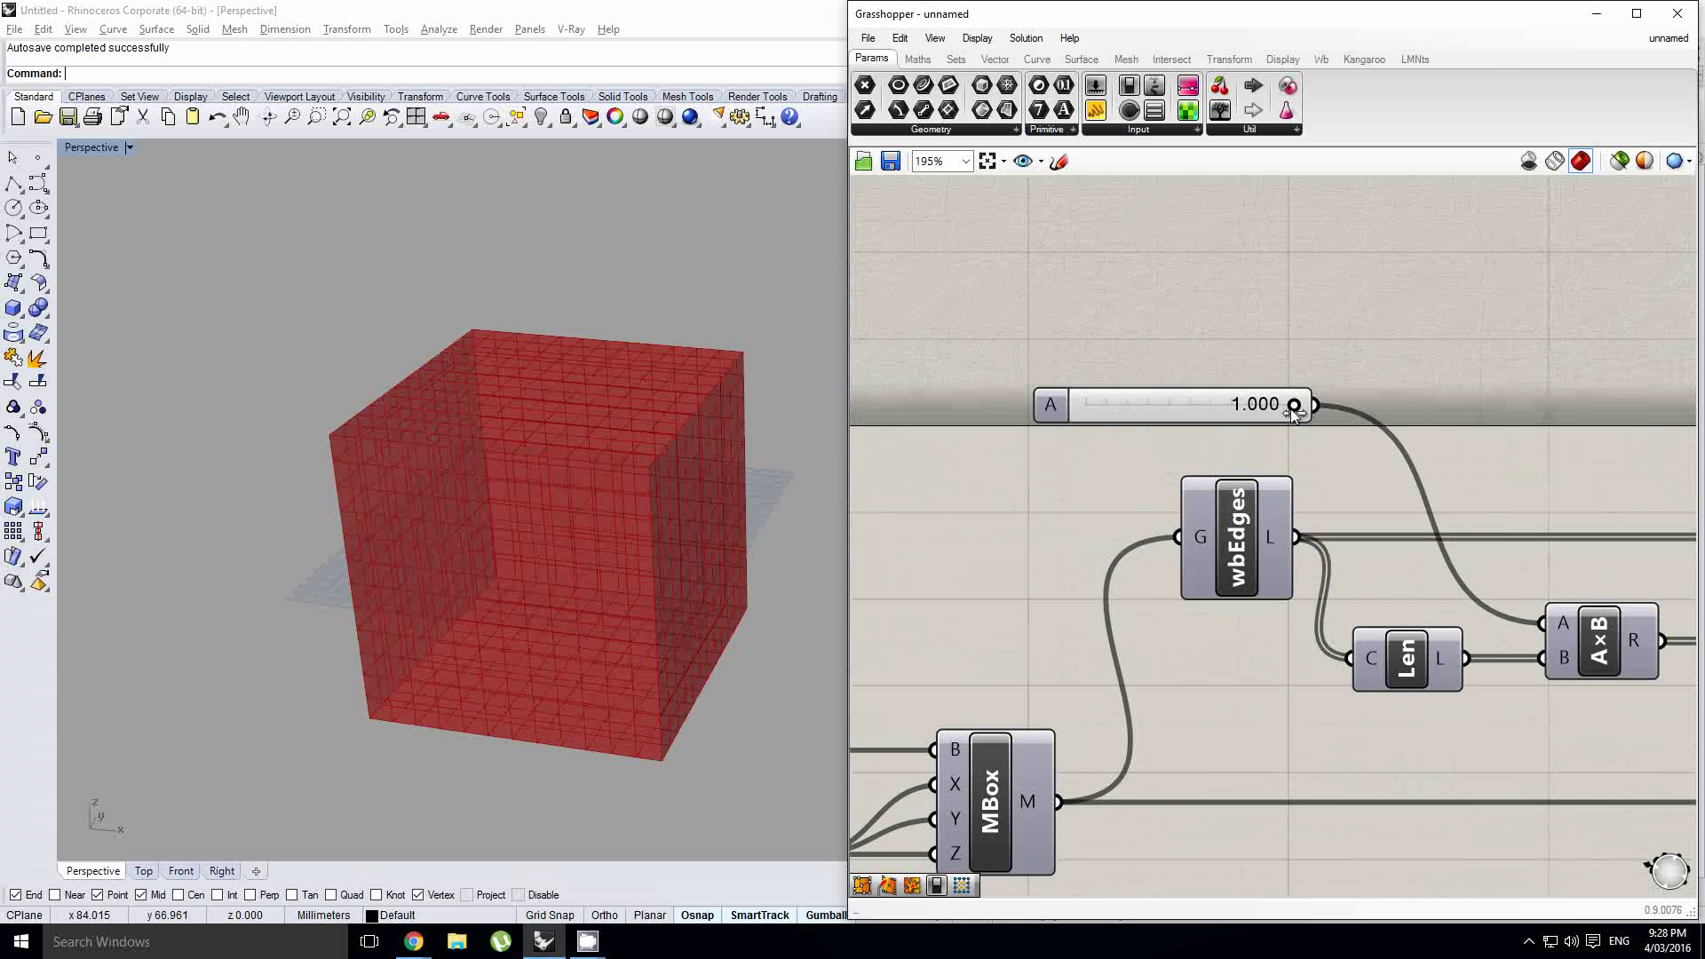
pyautogui.moveTo(1294, 405); pyautogui.dragTo(1117, 419)
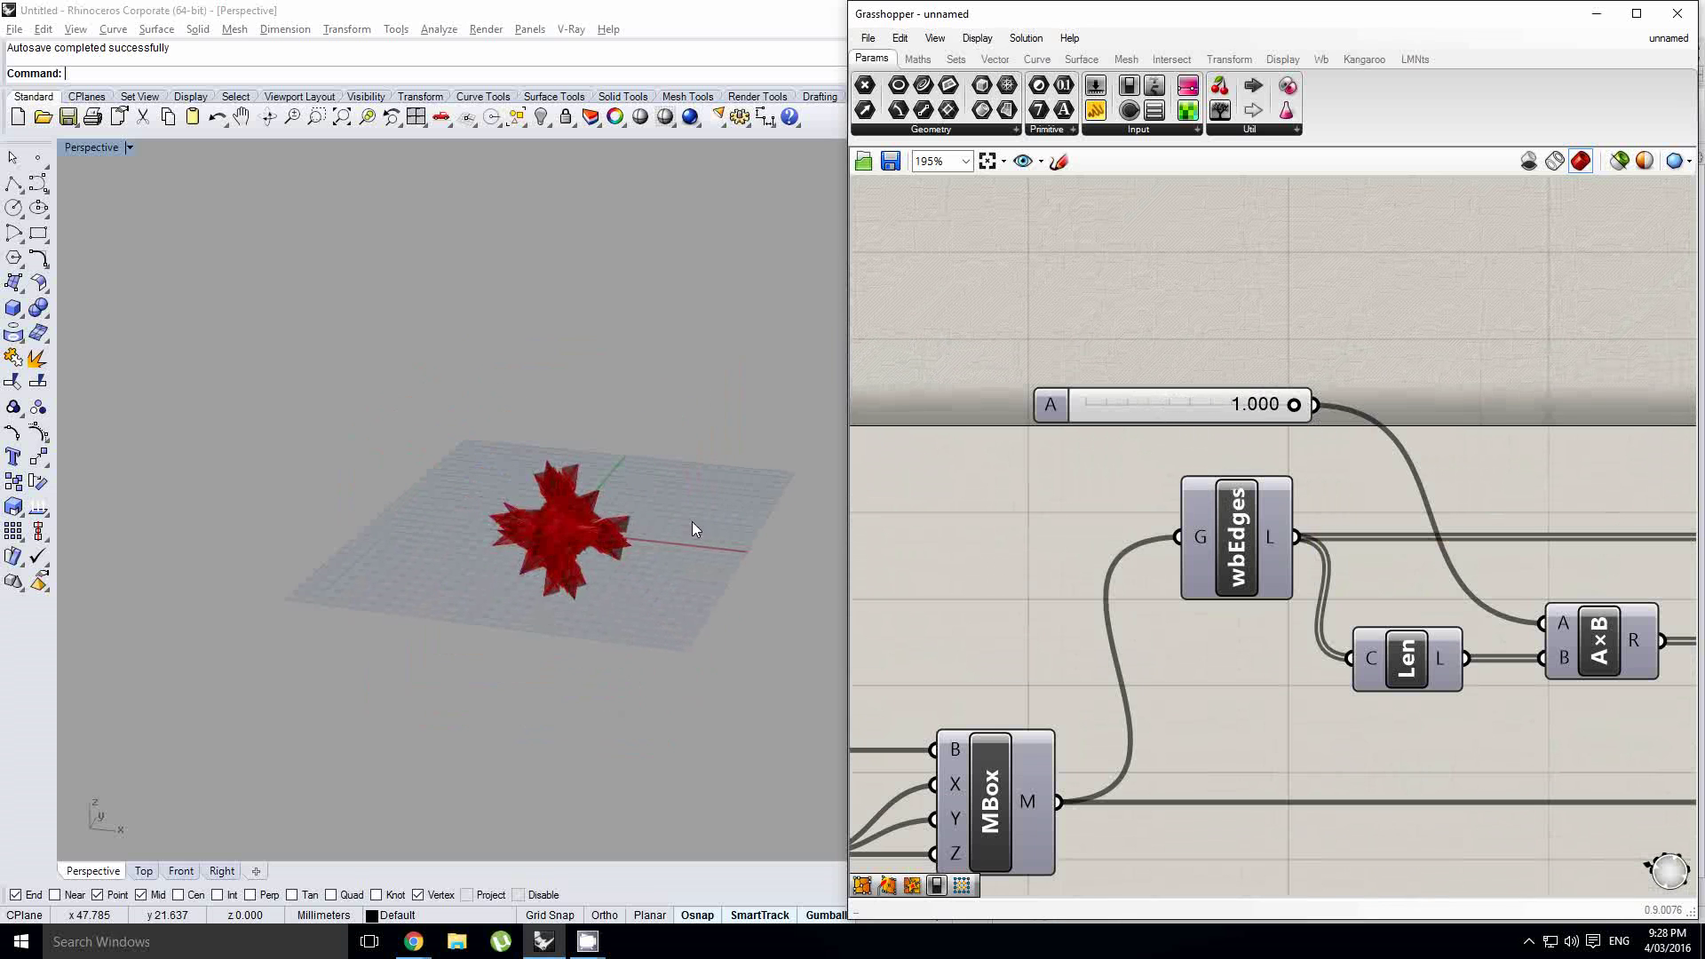
pyautogui.scroll(6, 418, 525)
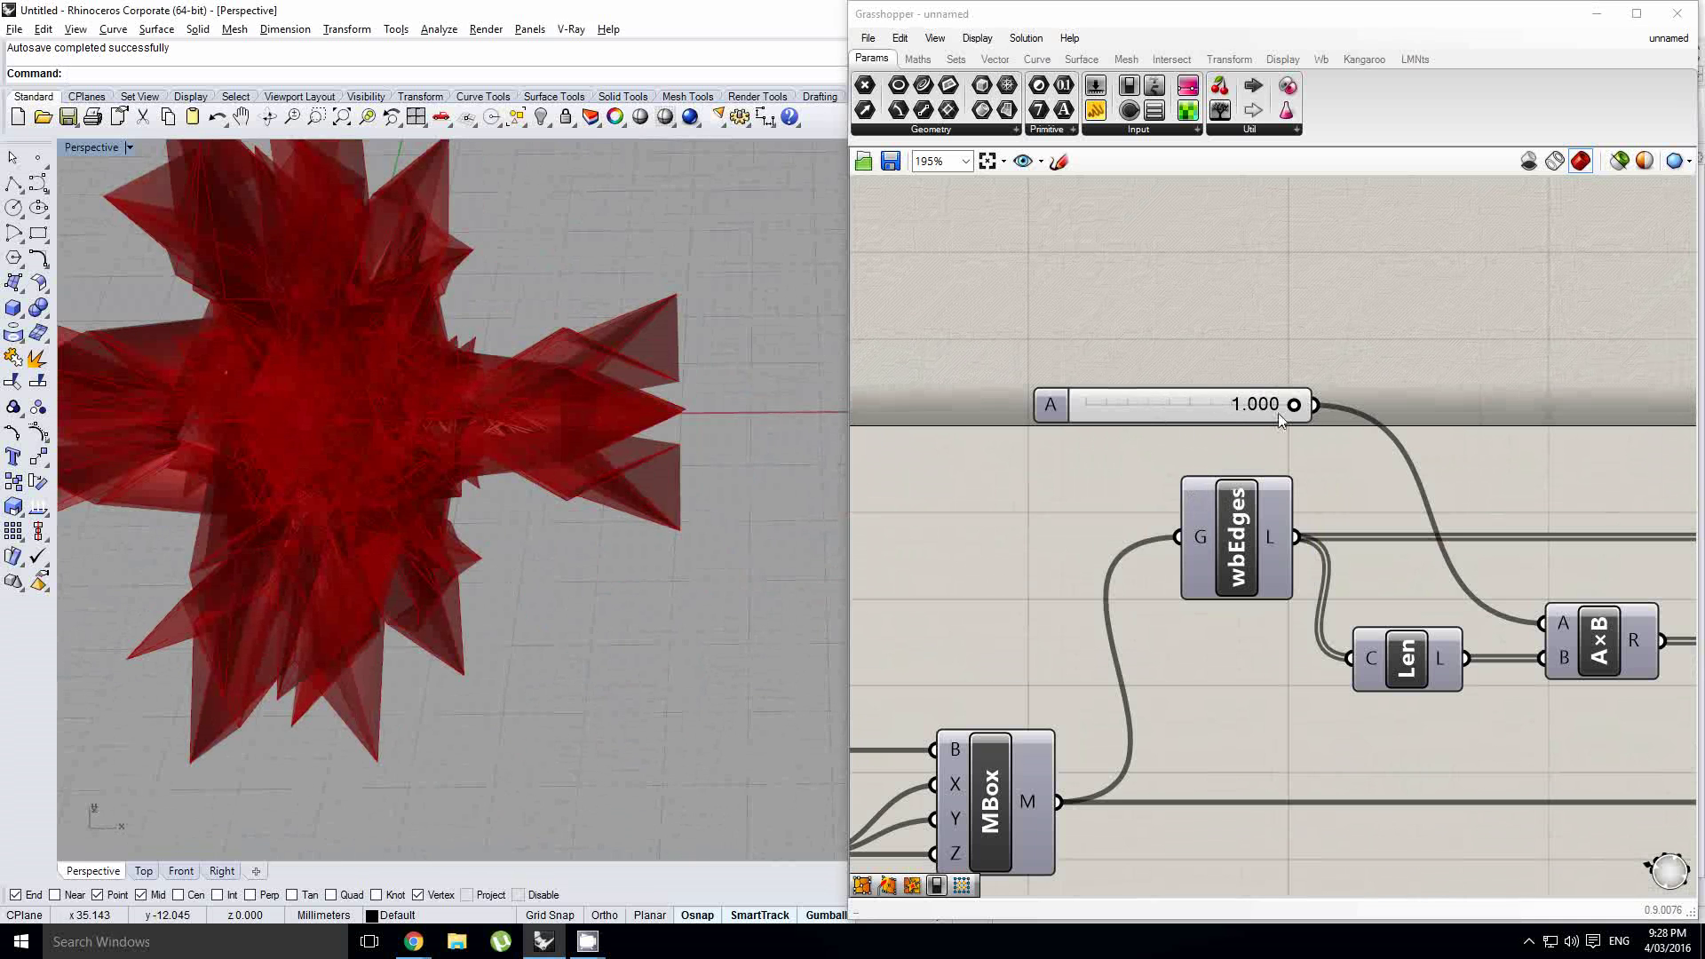
# Reset the Kangaroo simulation by switching the Toggle to True and back to False
pyautogui.scroll(-5, 1279, 420)
pyautogui.scroll(3, 1094, 476)
pyautogui.rightClick(1307, 531)
pyautogui.scroll(4, 1279, 540)
pyautogui.scroll(-2, 1272, 559)
pyautogui.click(1325, 500)
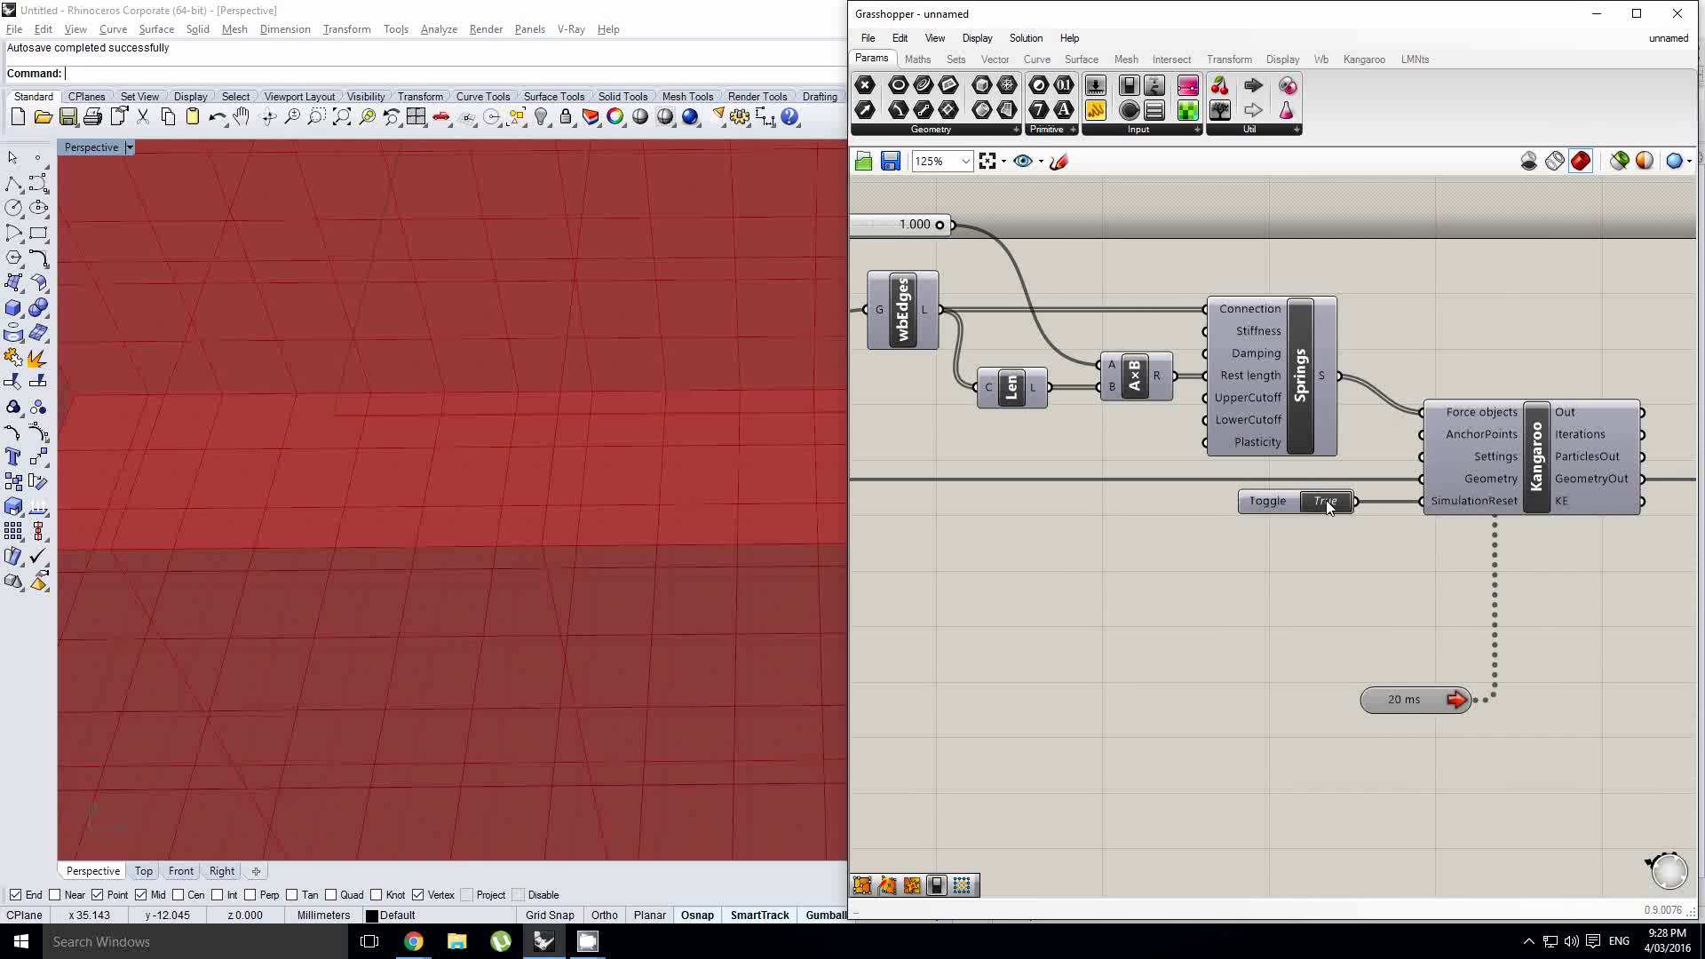
pyautogui.click(1325, 501)
pyautogui.scroll(-8, 751, 627)
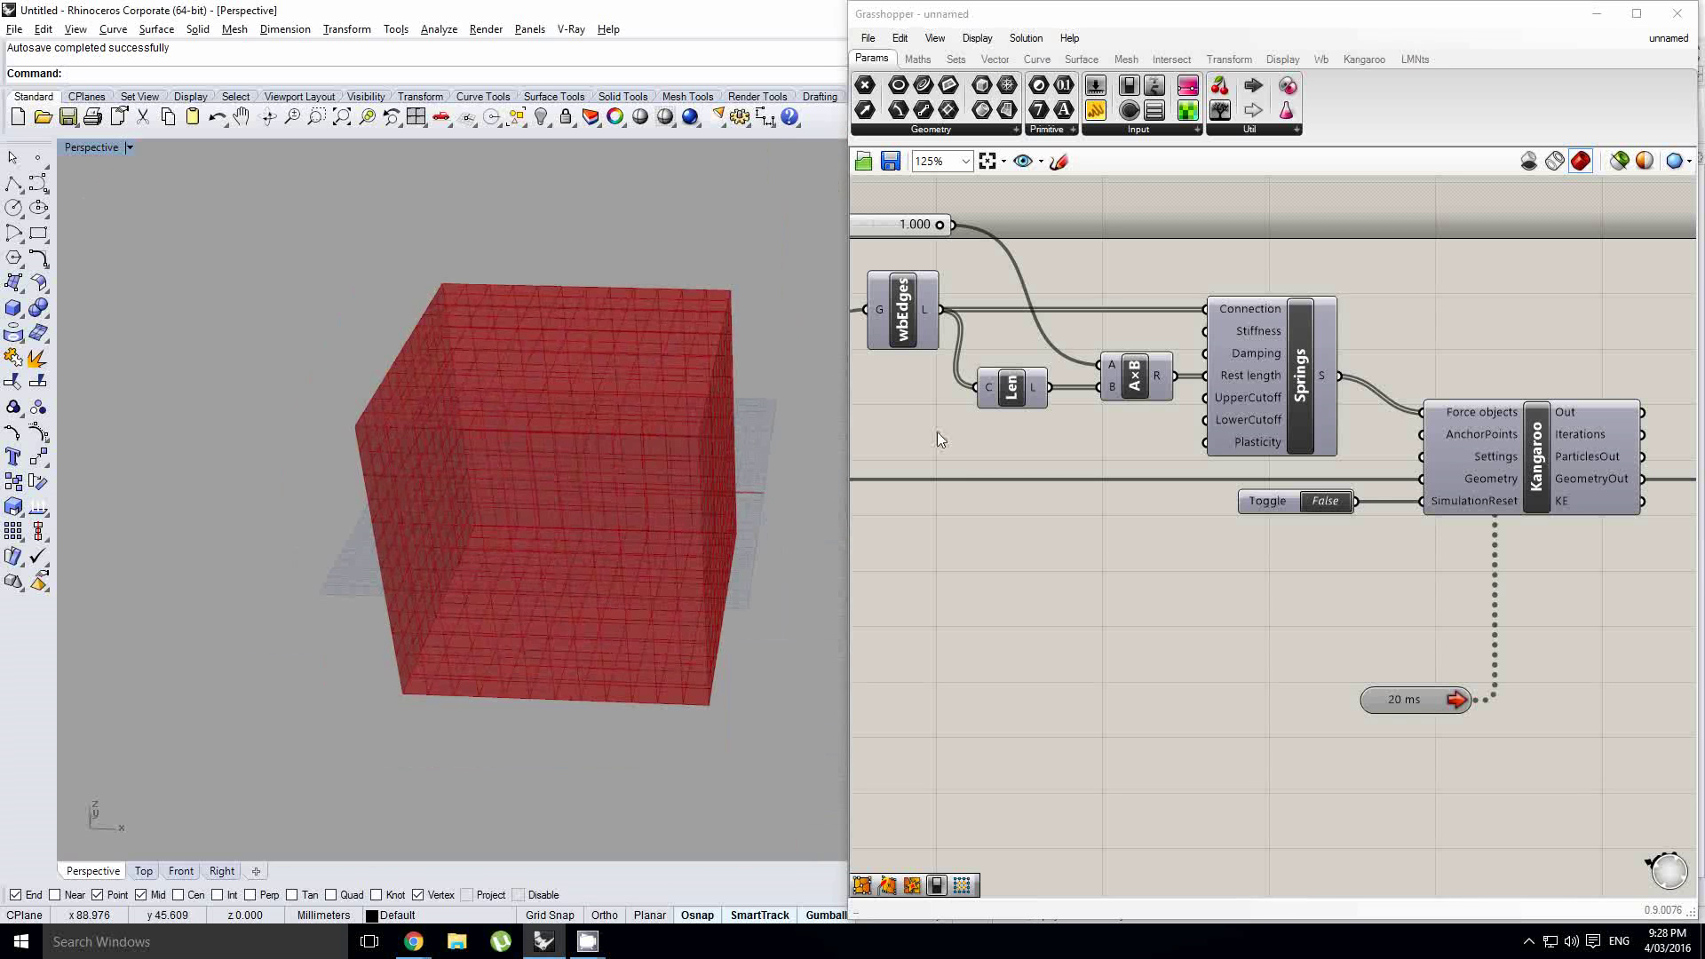
# Set rest-length slider A to 0.647 and inspect the contracting mesh in the Perspective viewport
pyautogui.moveTo(940, 437); pyautogui.dragTo(1240, 546, button='right')
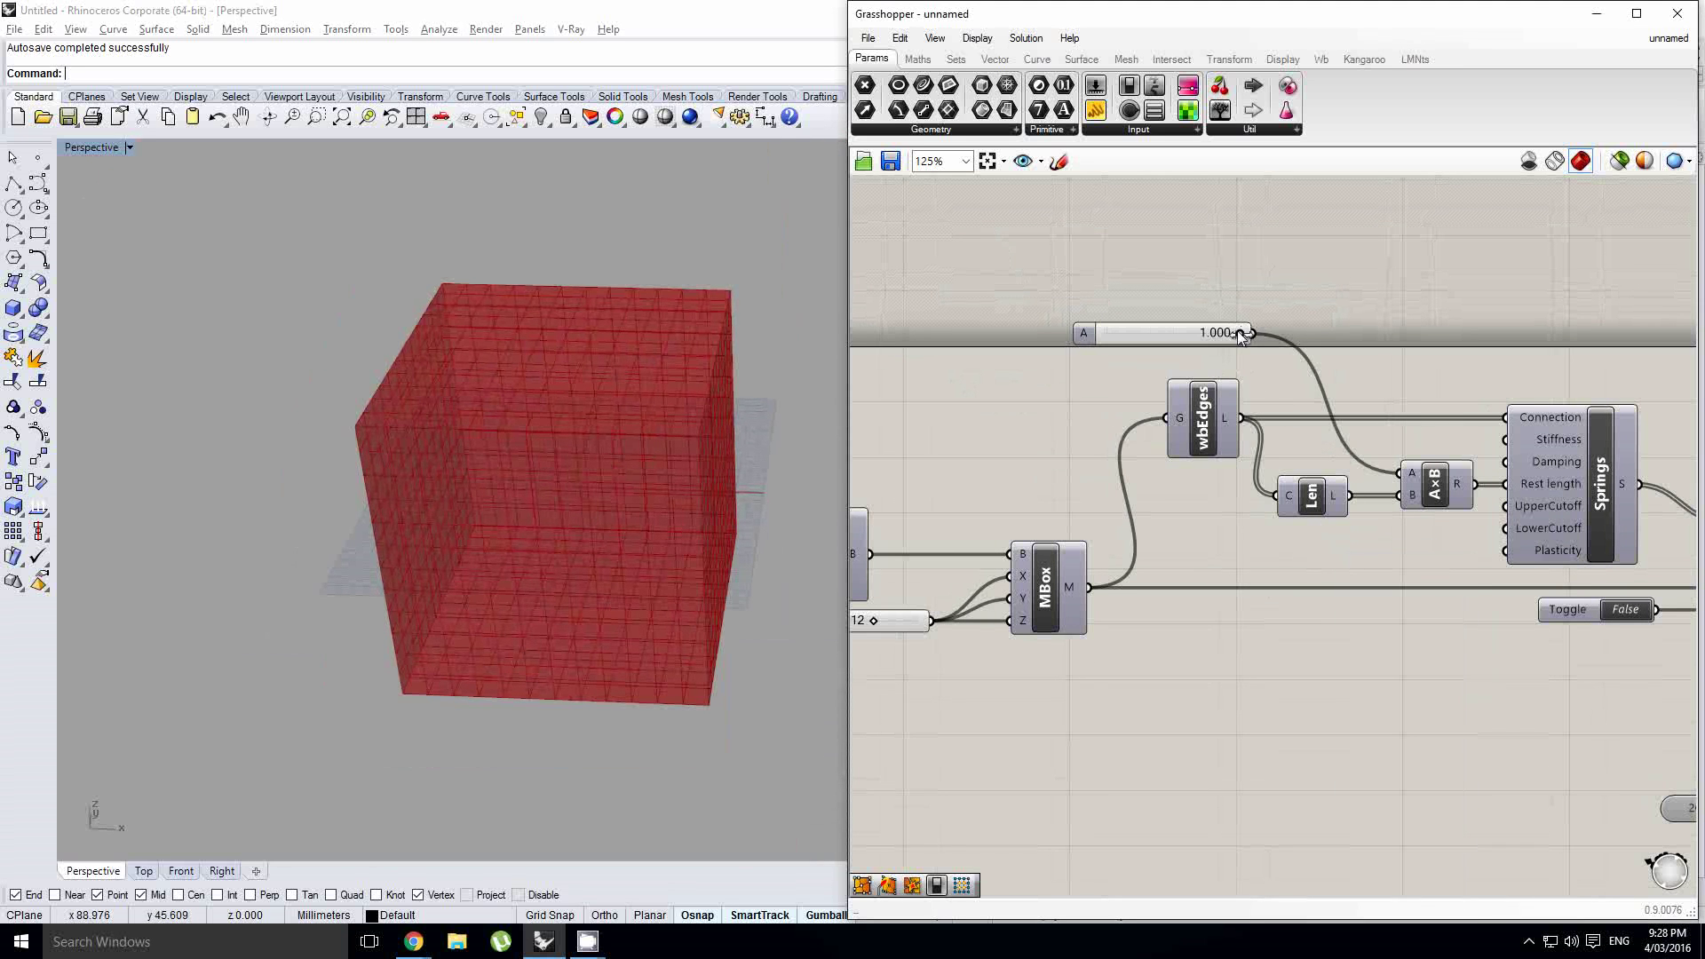
pyautogui.moveTo(1240, 333); pyautogui.dragTo(1186, 338)
pyautogui.scroll(7, 573, 519)
pyautogui.moveTo(544, 513)
pyautogui.mouseDown(button='right')
pyautogui.moveTo(707, 404)
pyautogui.moveTo(491, 538)
pyautogui.moveTo(558, 494)
pyautogui.moveTo(571, 426)
pyautogui.moveTo(517, 440)
pyautogui.moveTo(578, 499)
pyautogui.moveTo(531, 494)
pyautogui.mouseUp(button='right')
pyautogui.scroll(-4, 535, 477)
pyautogui.scroll(3, 535, 477)
pyautogui.scroll(-4, 530, 494)
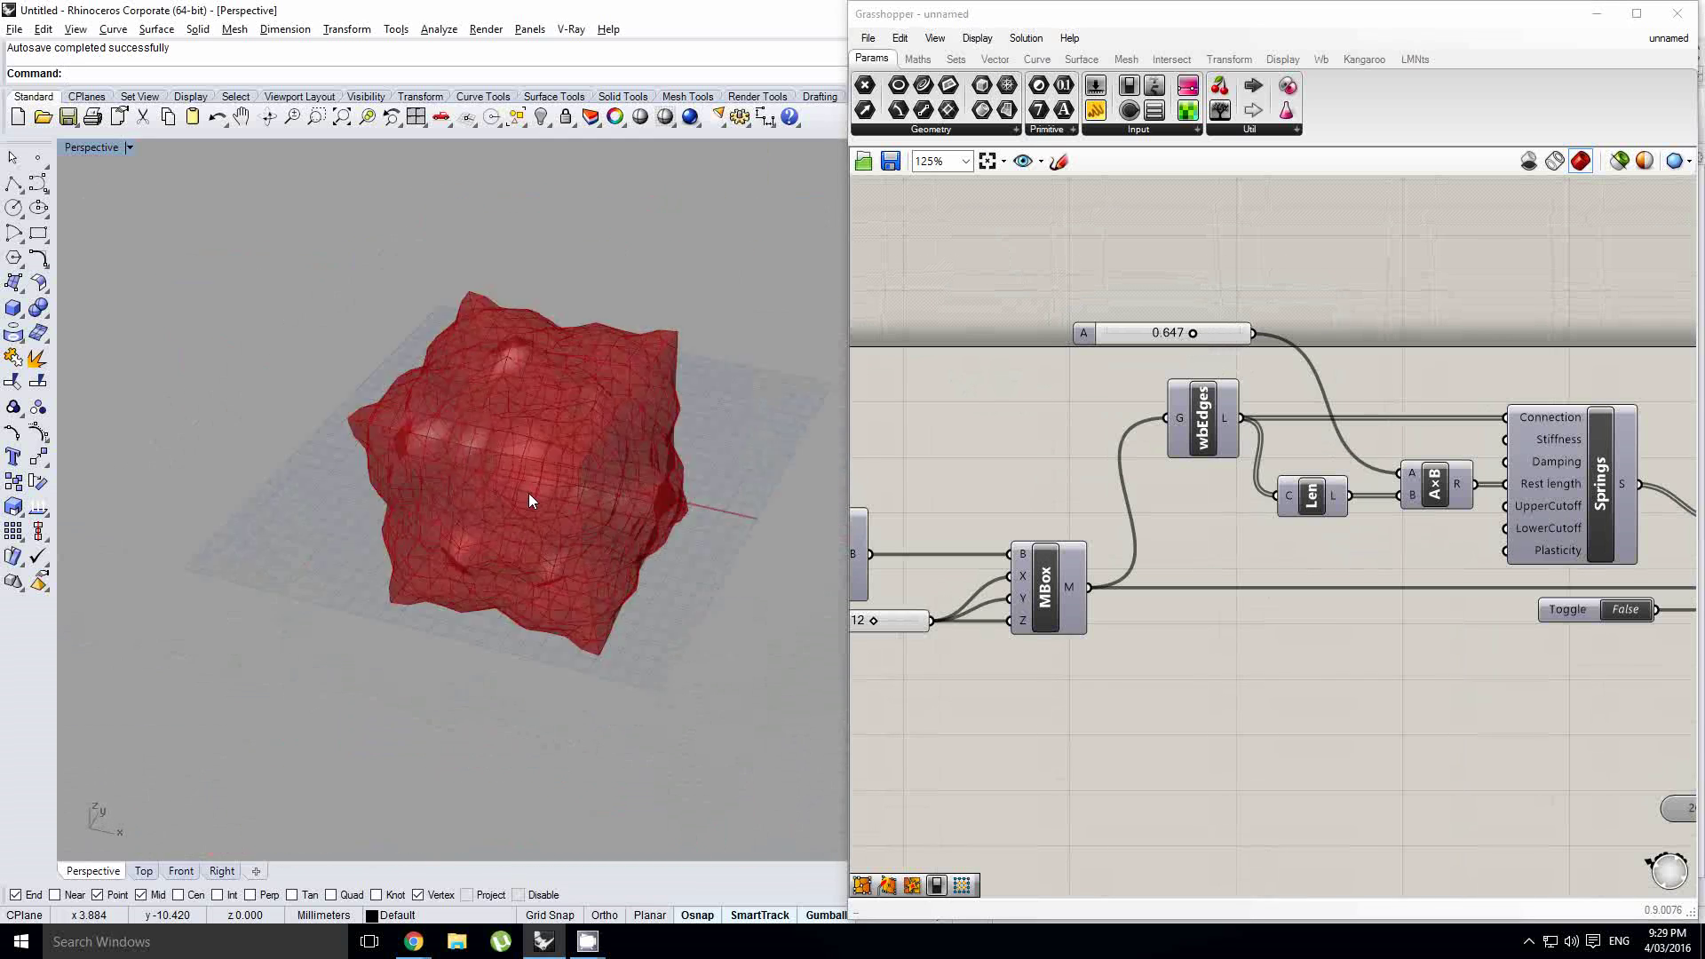
# Review the definition from the Box component through Springs and Kangaroo to the Mesh output, and examine the simulated mesh
pyautogui.moveTo(1222, 504); pyautogui.dragTo(1031, 497, button='right')
pyautogui.click(1262, 561)
pyautogui.scroll(-5, 1273, 559)
pyautogui.scroll(6, 1323, 560)
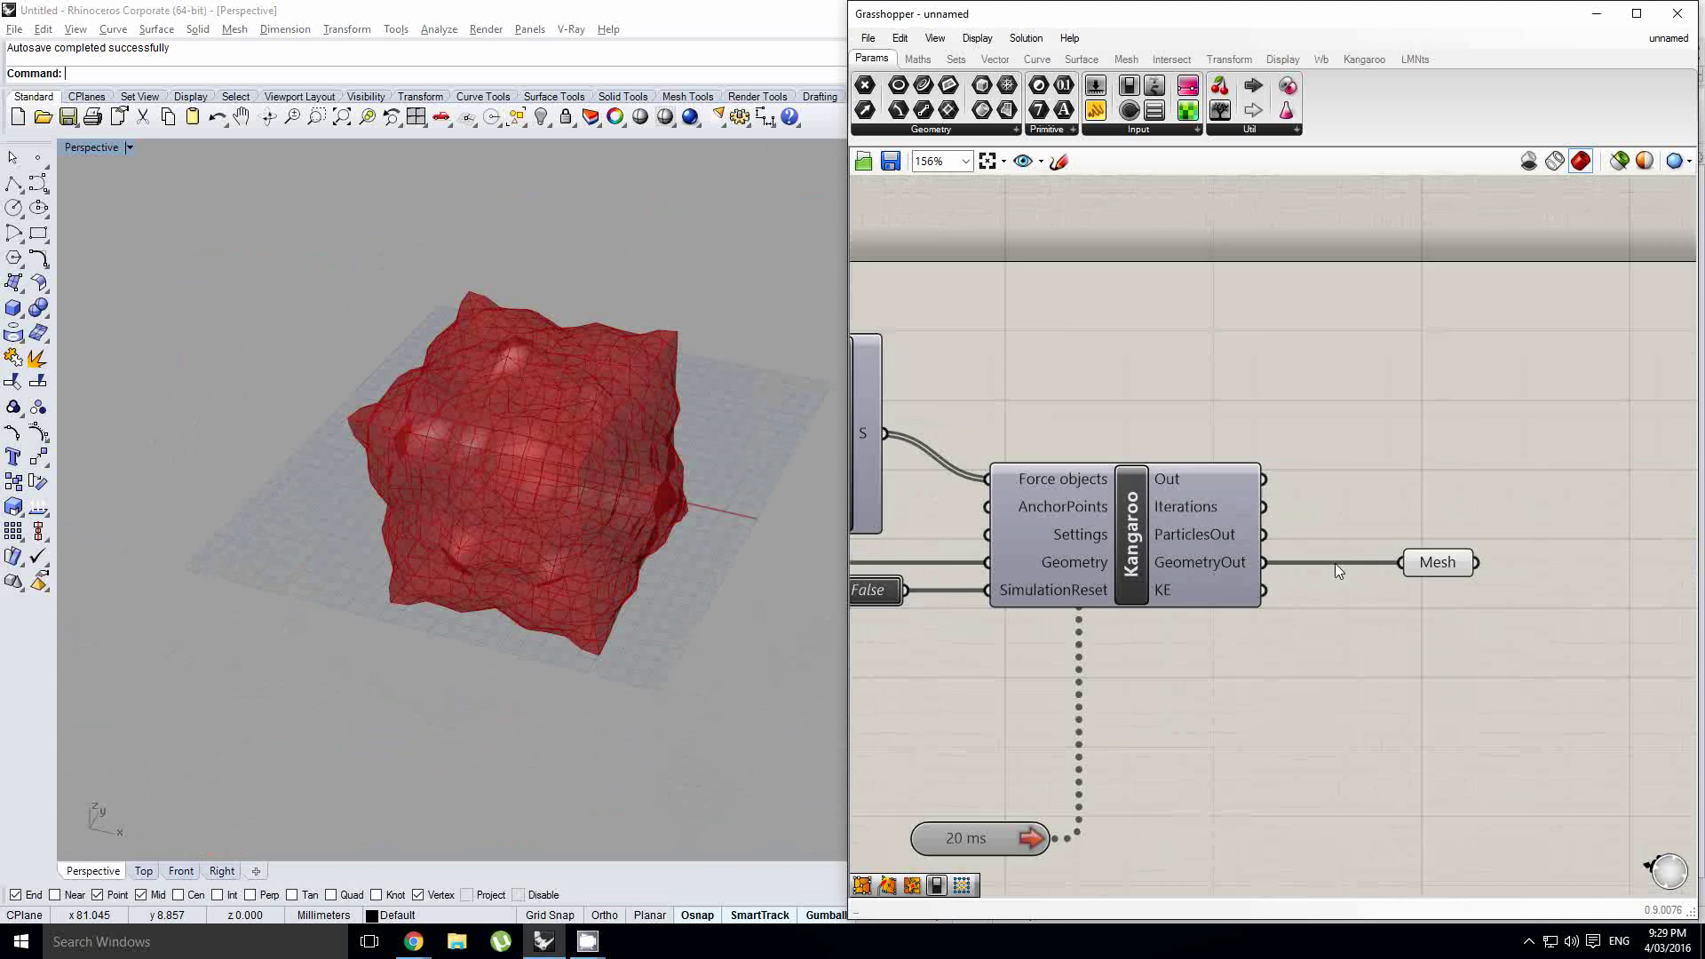
pyautogui.moveTo(1334, 563); pyautogui.dragTo(1453, 505, button='right')
pyautogui.scroll(-4, 1446, 500)
pyautogui.moveTo(1272, 572); pyautogui.dragTo(1298, 552, button='right')
pyautogui.scroll(4, 1284, 544)
pyautogui.click(1208, 566)
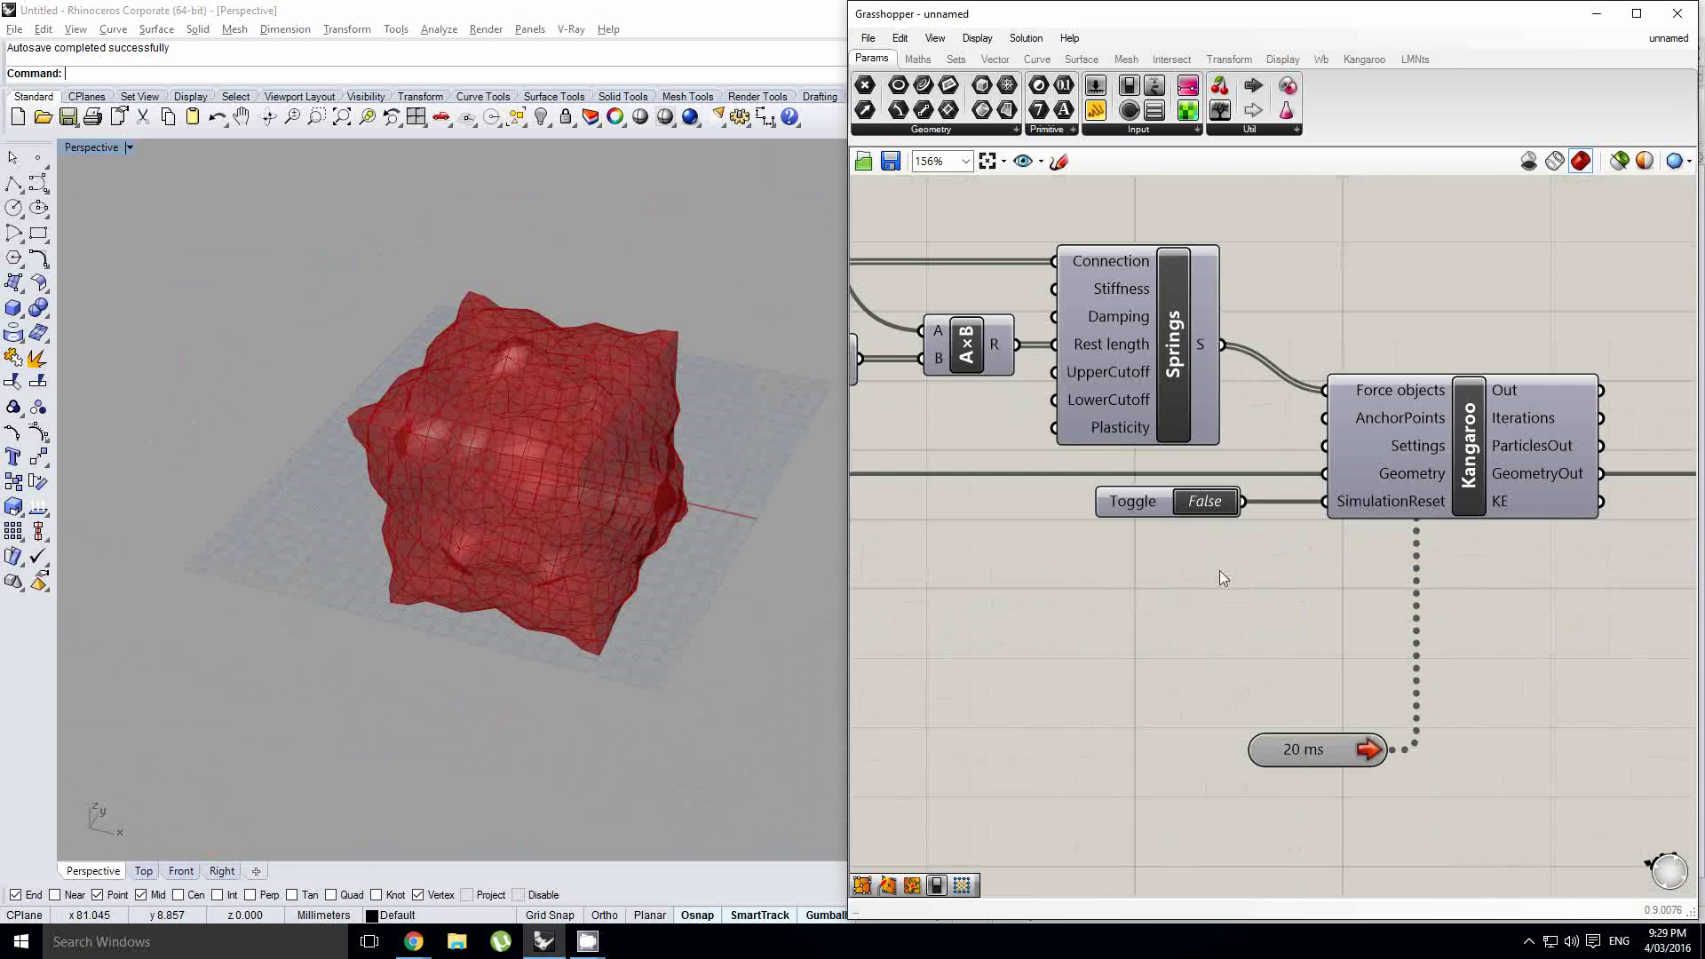
pyautogui.scroll(-2, 1382, 537)
pyautogui.scroll(-2, 1244, 509)
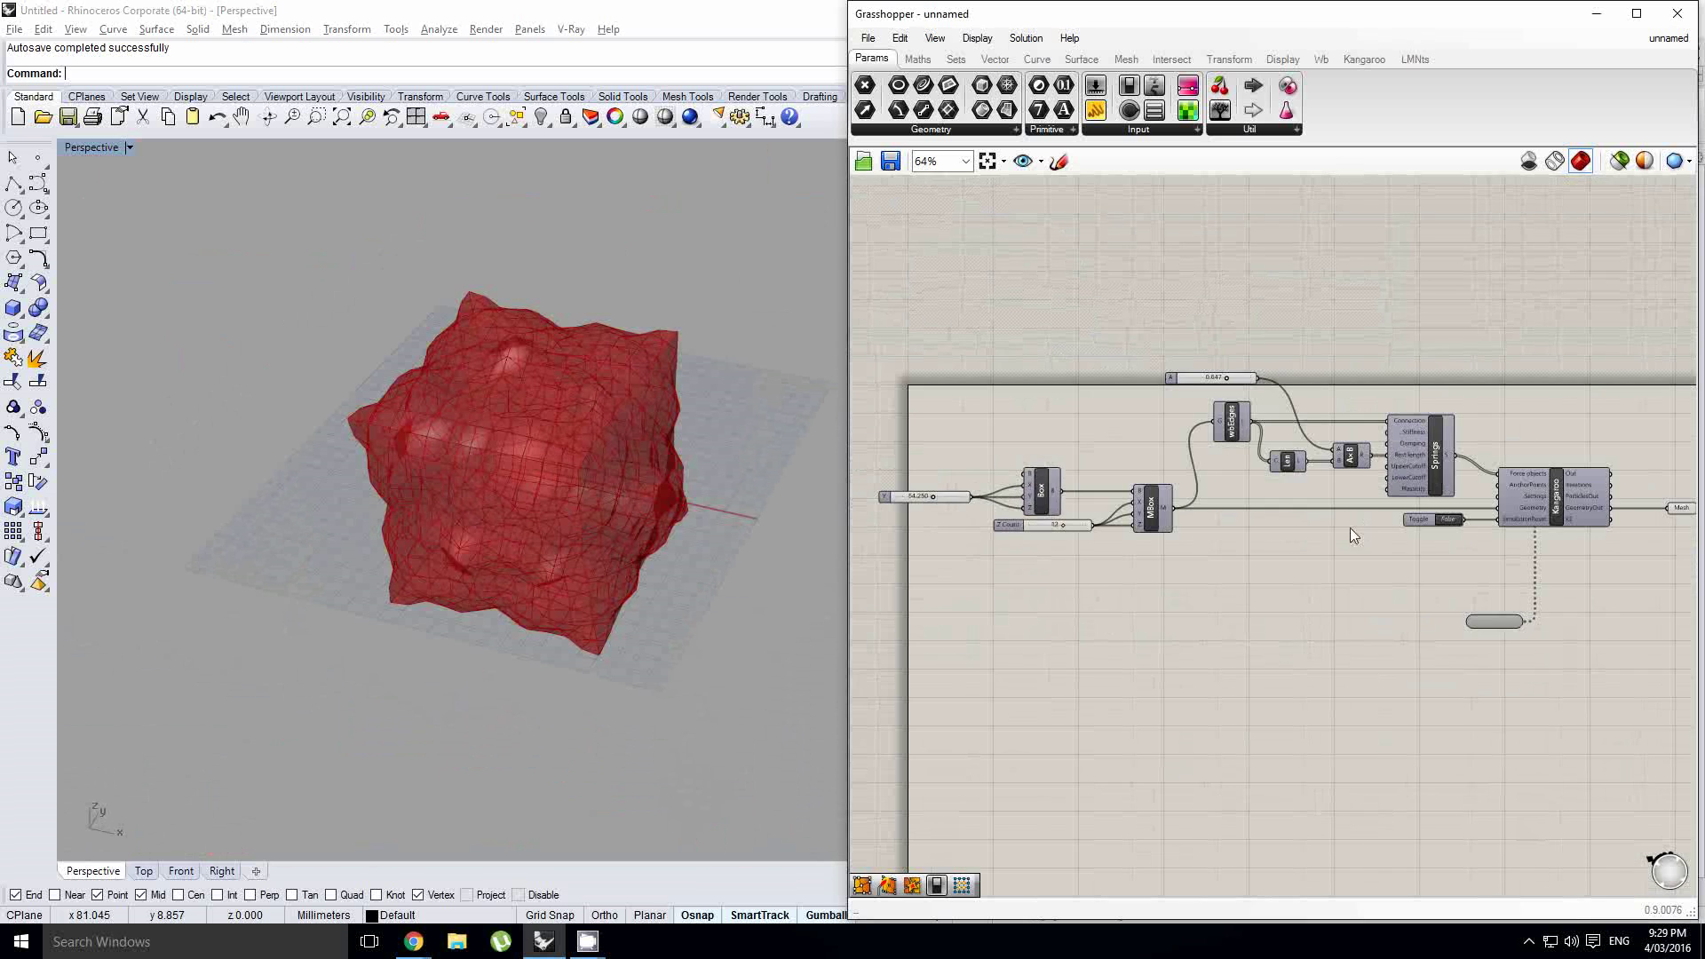
pyautogui.scroll(1, 1286, 521)
pyautogui.moveTo(1286, 520); pyautogui.dragTo(1258, 524, button='right')
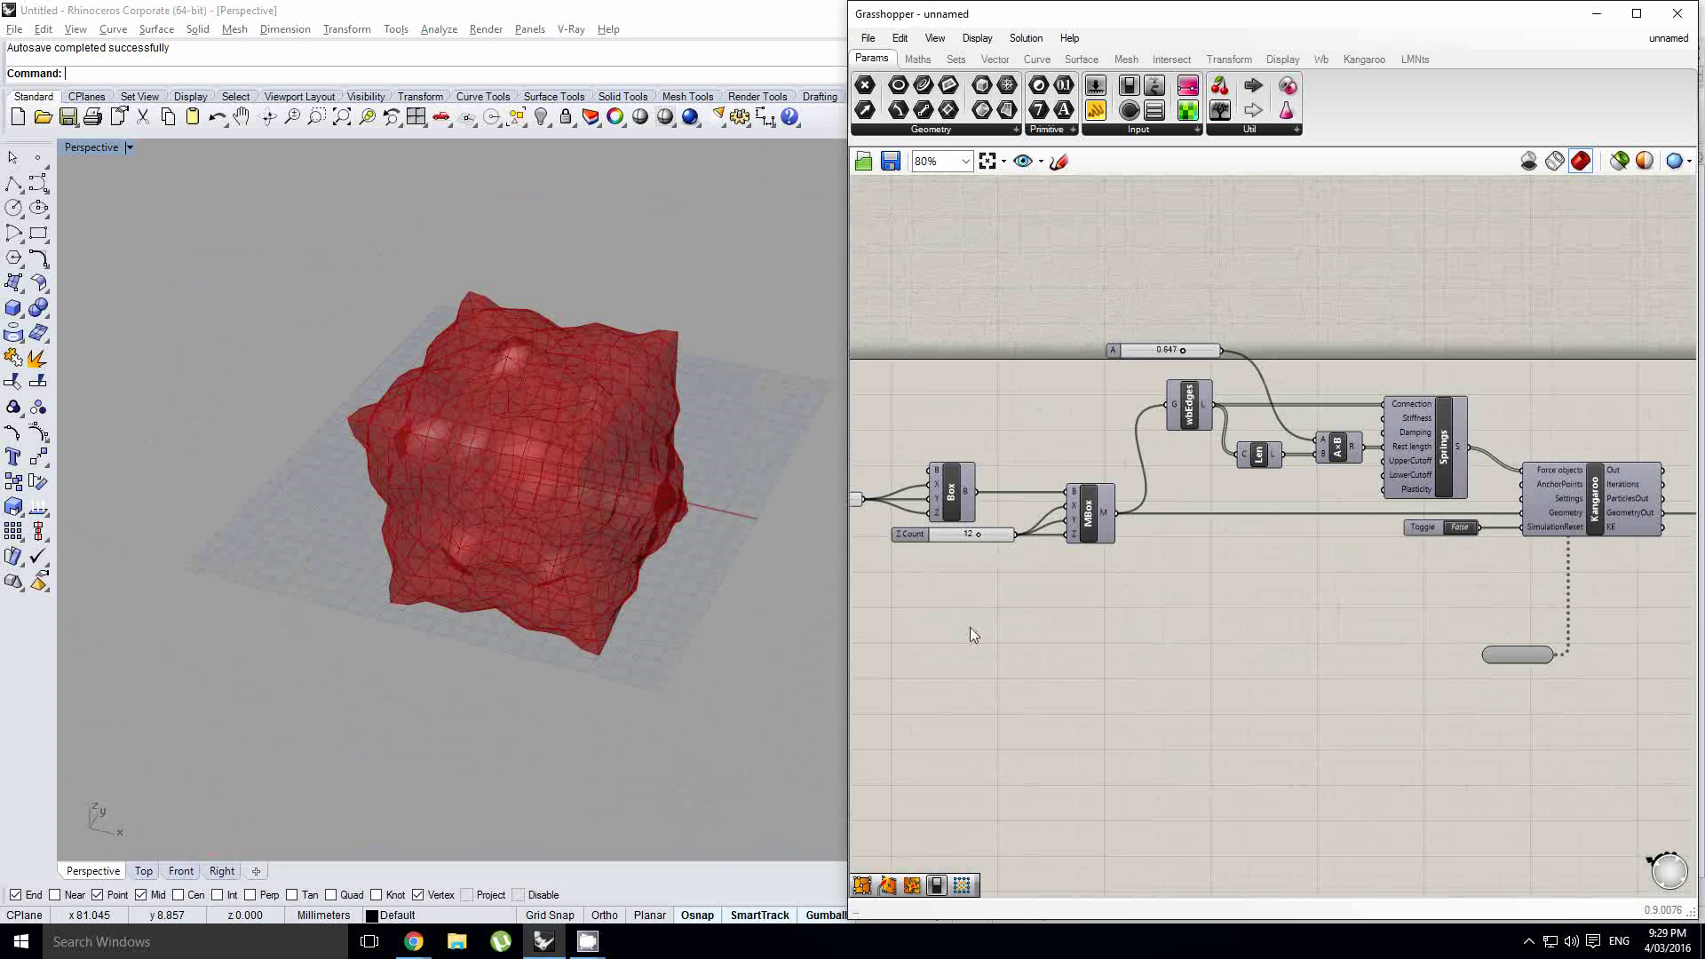
pyautogui.moveTo(484, 489); pyautogui.dragTo(550, 476, button='right')
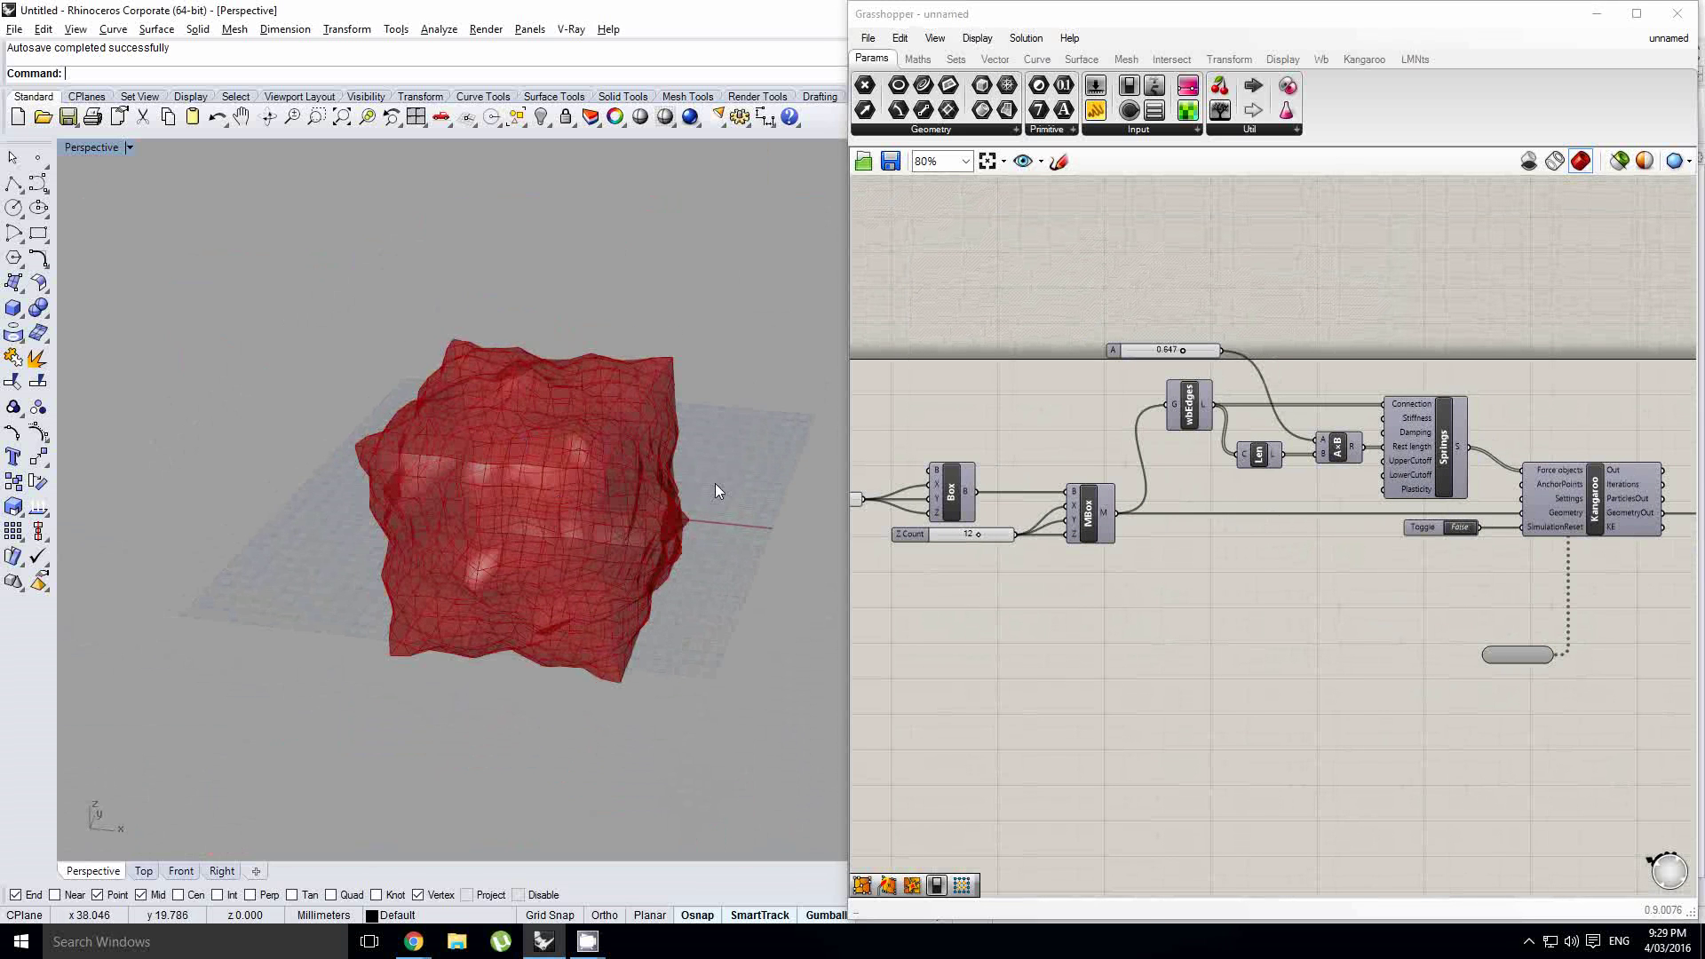
# Bake the Mesh parameter's geometry into Rhino and disable the parameter's preview
pyautogui.moveTo(1032, 437); pyautogui.dragTo(813, 428, button='right')
pyautogui.rightClick(1444, 521)
pyautogui.click(1486, 494)
pyautogui.scroll(3, 1527, 508)
pyautogui.click(1543, 502)
pyautogui.middleClick(1544, 502)
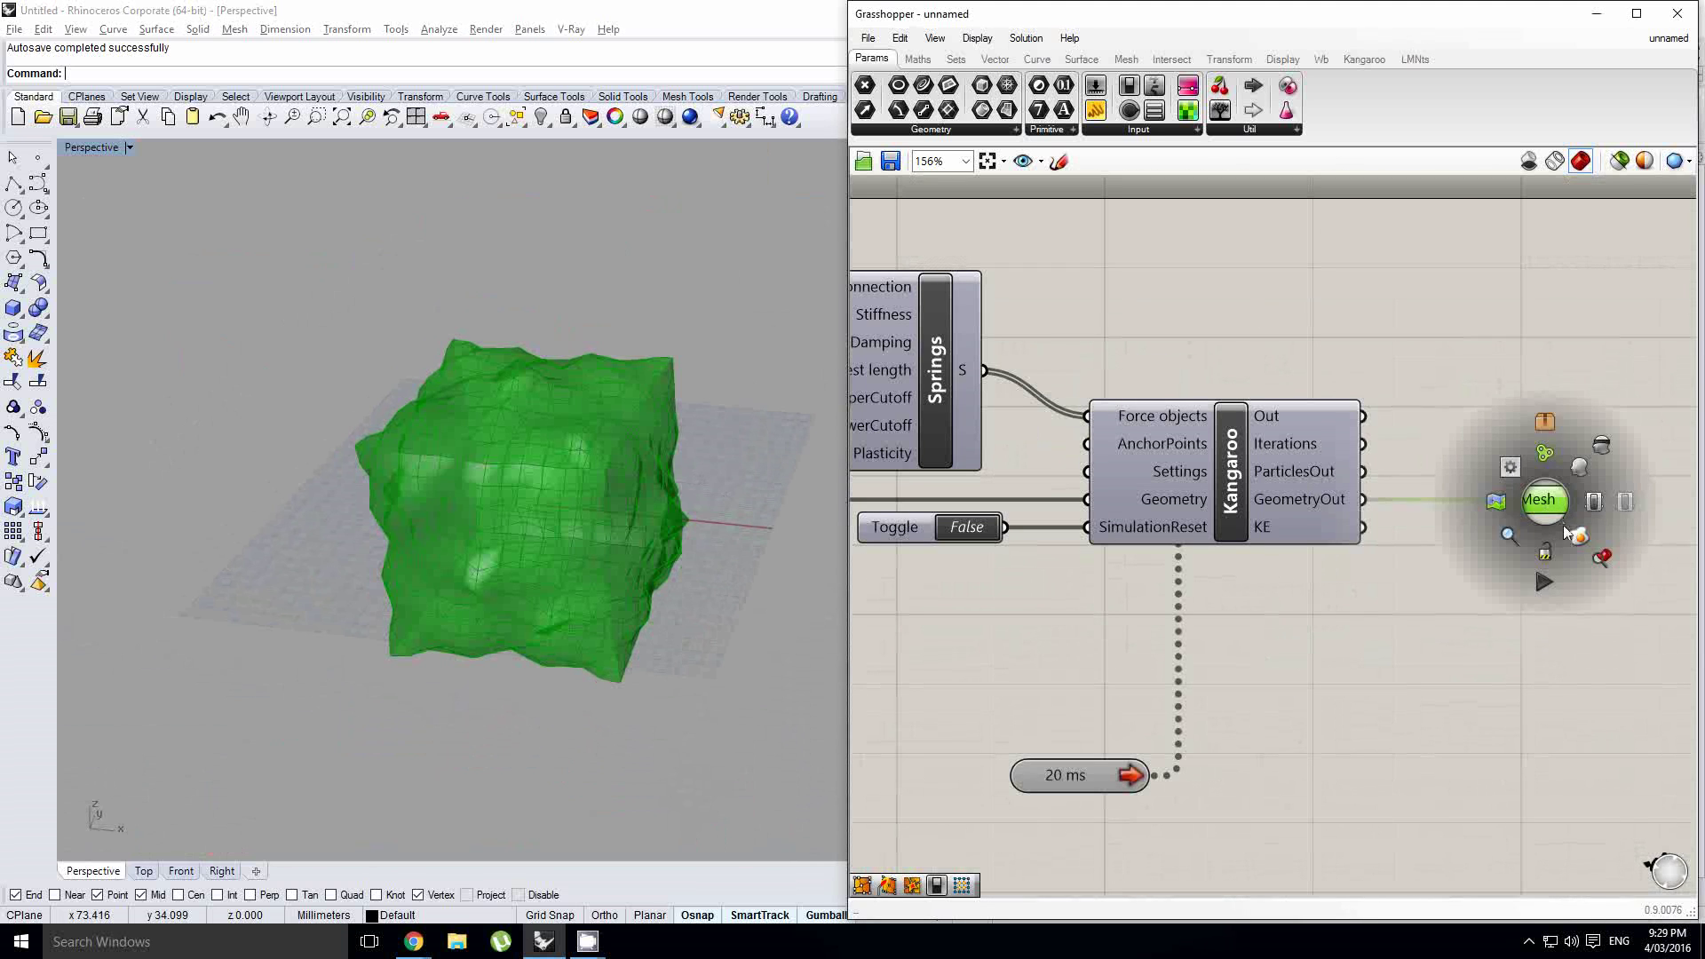
pyautogui.click(1570, 533)
pyautogui.middleClick(1542, 493)
pyautogui.click(1594, 439)
# Delete the baked mesh from the Rhino Perspective viewport
pyautogui.moveTo(632, 585); pyautogui.dragTo(545, 526, button='right')
pyautogui.click(546, 531)
pyautogui.press('Delete')
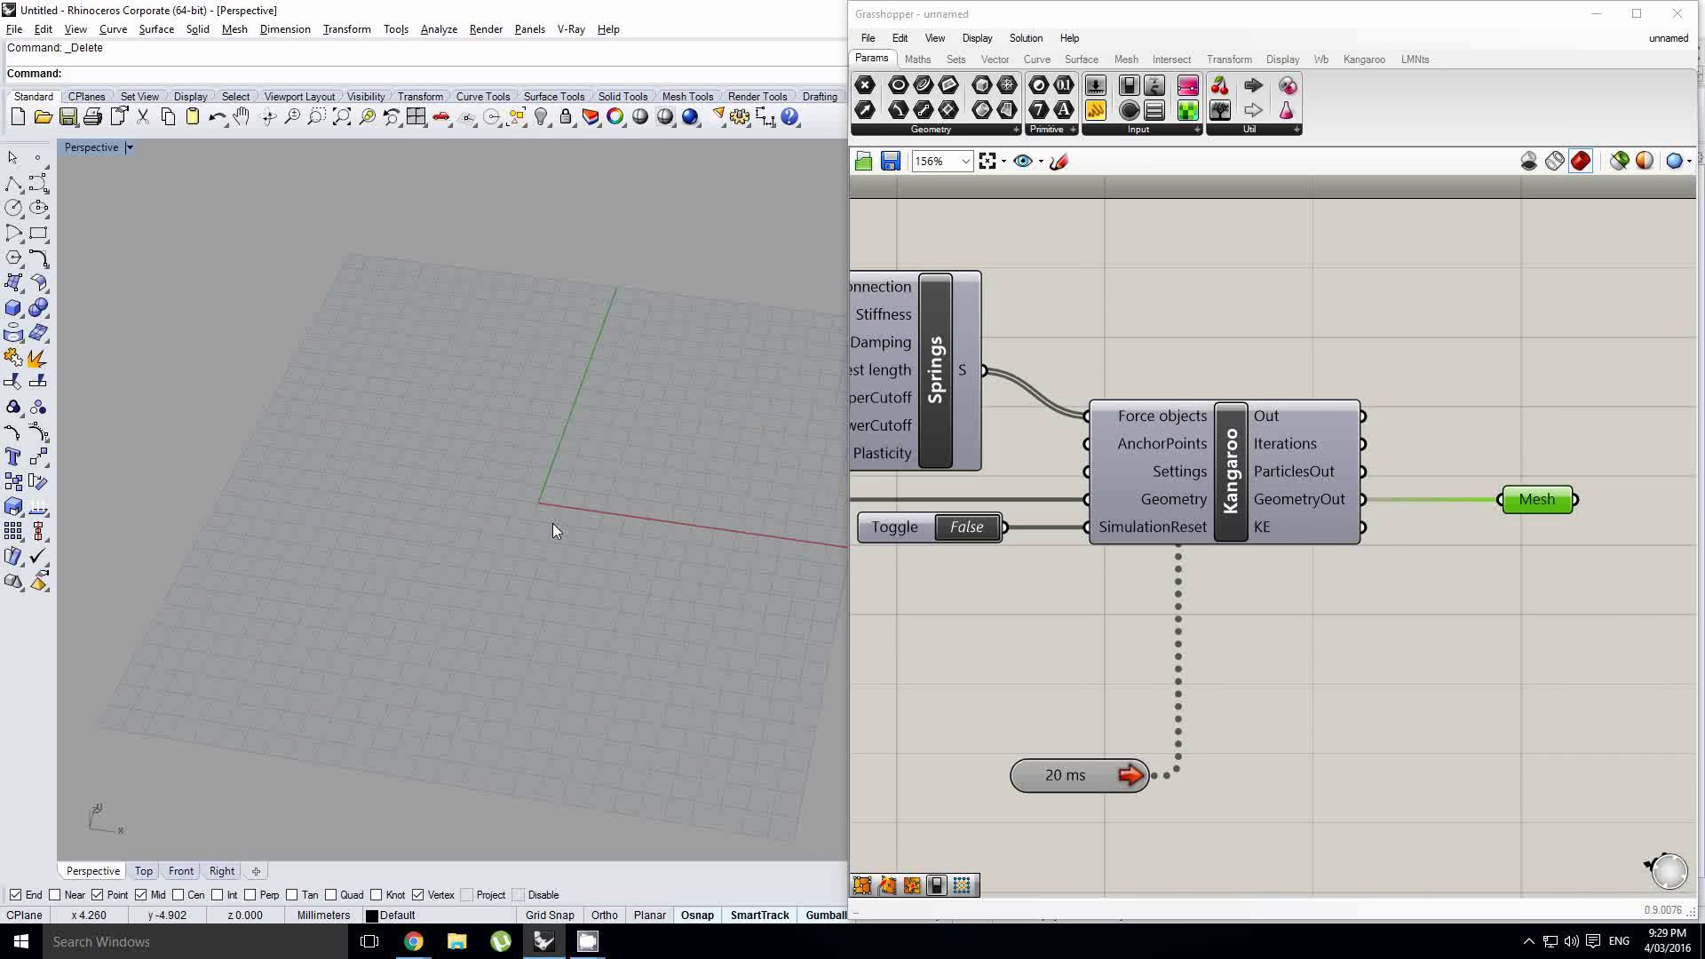
# Add a Button component and align it directly below the Toggle
pyautogui.scroll(-5, 1191, 548)
pyautogui.scroll(5, 1312, 500)
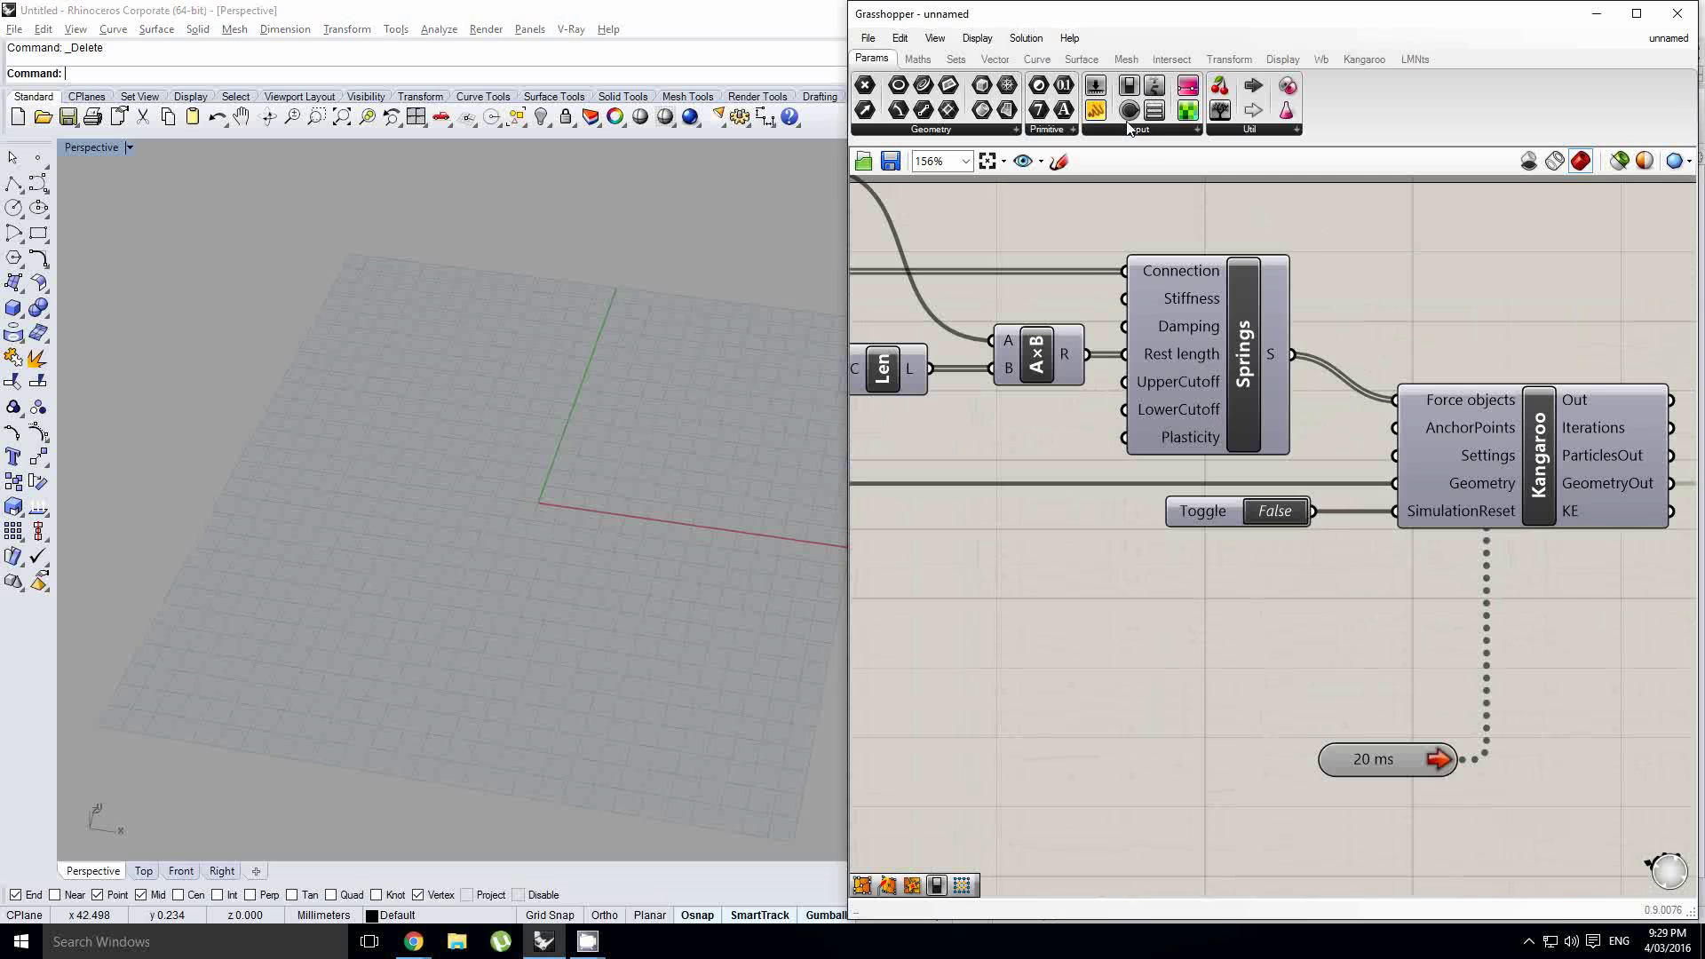
pyautogui.click(1140, 130)
pyautogui.click(1199, 517)
pyautogui.click(1128, 134)
pyautogui.moveTo(1229, 178); pyautogui.dragTo(1239, 245)
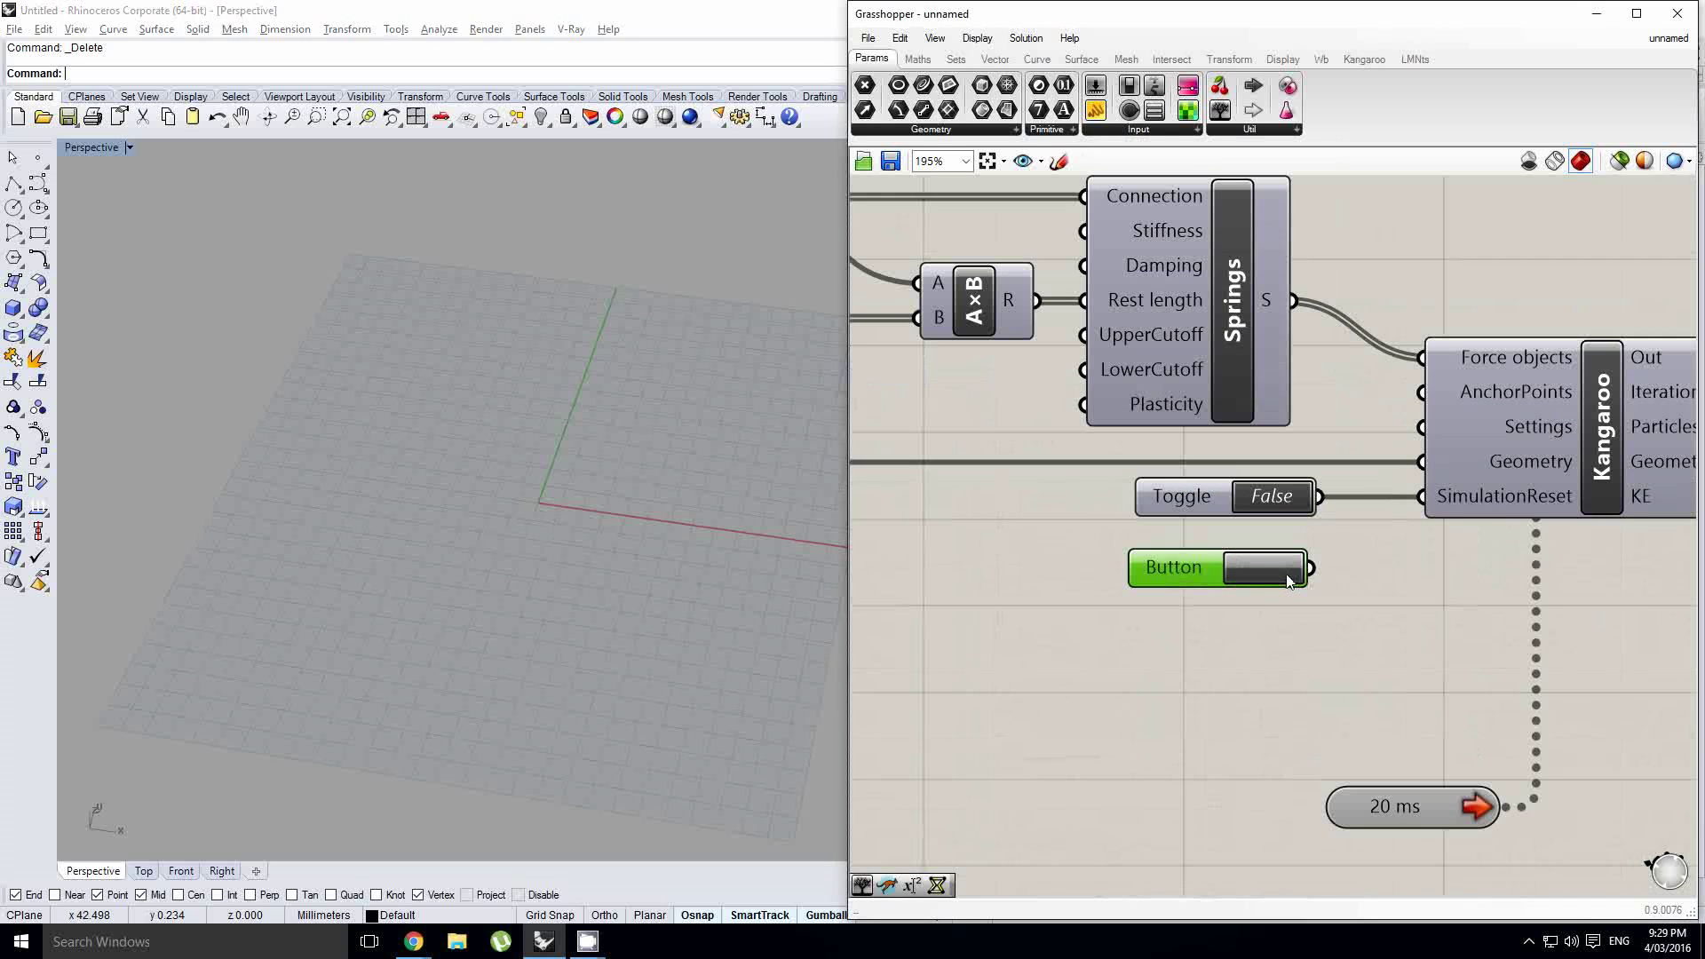
pyautogui.scroll(1, 1264, 567)
pyautogui.moveTo(1196, 564); pyautogui.dragTo(1205, 565)
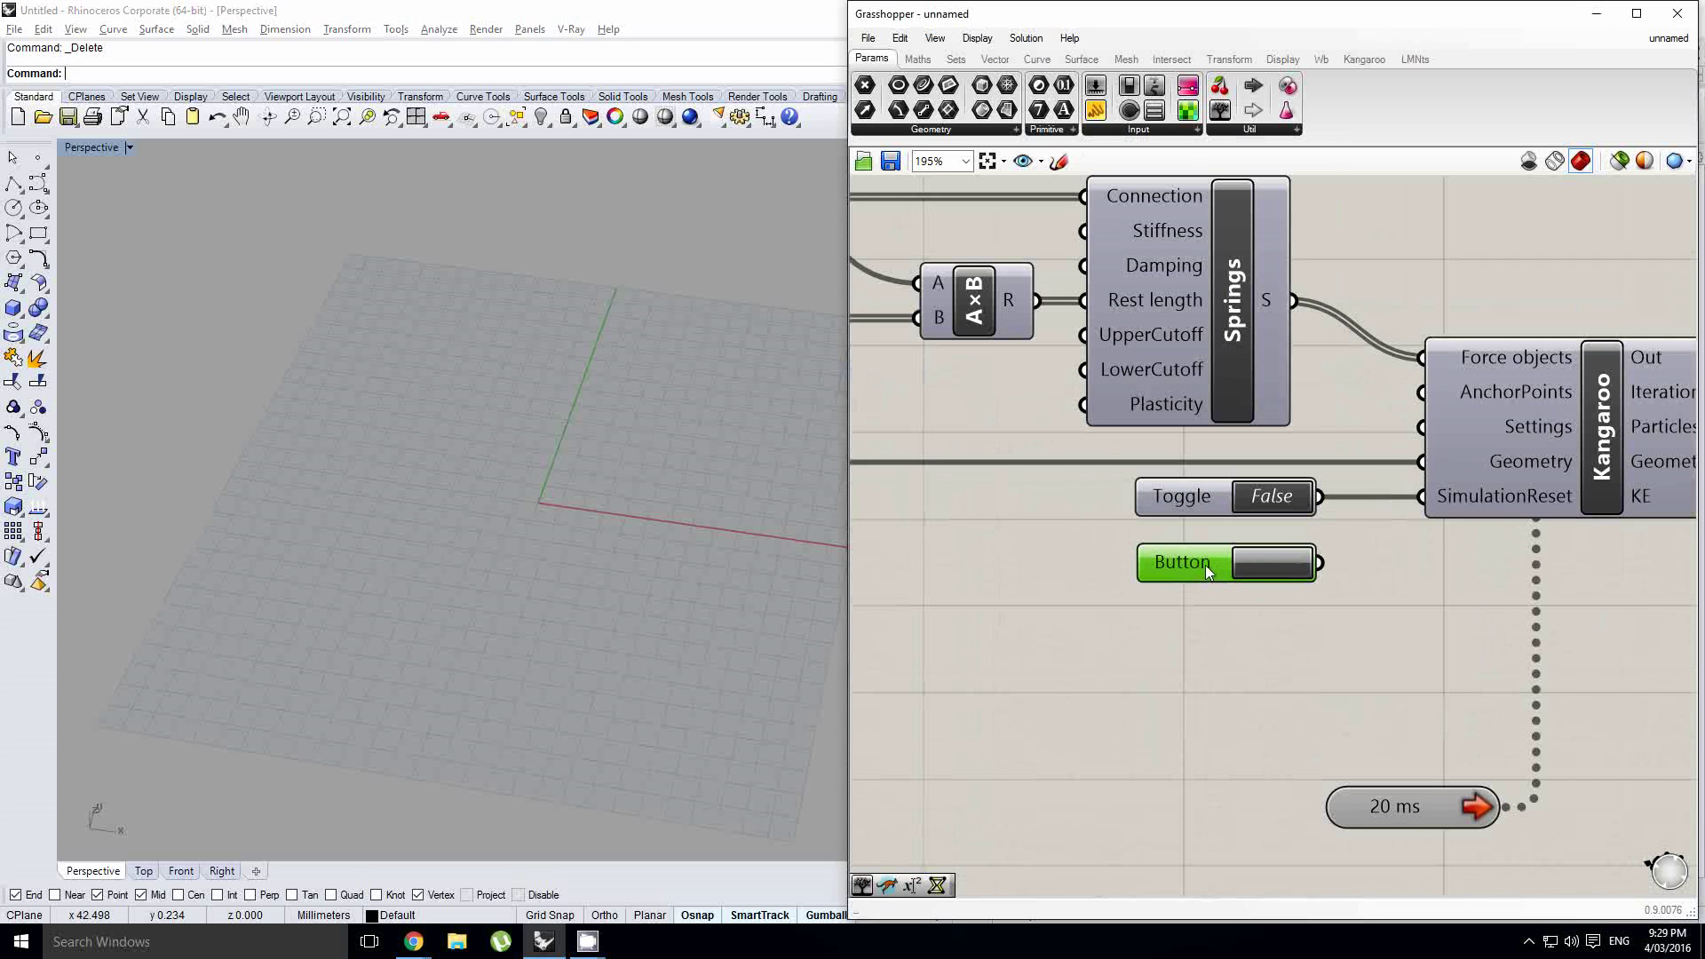
# Connect the Button to Kangaroo's SimulationReset, delete the Toggle and move the Button into its place
pyautogui.moveTo(1381, 555); pyautogui.dragTo(1353, 552, button='right')
pyautogui.click(1336, 556)
pyautogui.moveTo(1299, 559); pyautogui.dragTo(1392, 495)
pyautogui.click(1190, 497)
pyautogui.press('Delete')
pyautogui.moveTo(1152, 555); pyautogui.dragTo(1149, 487)
pyautogui.scroll(-2, 1181, 488)
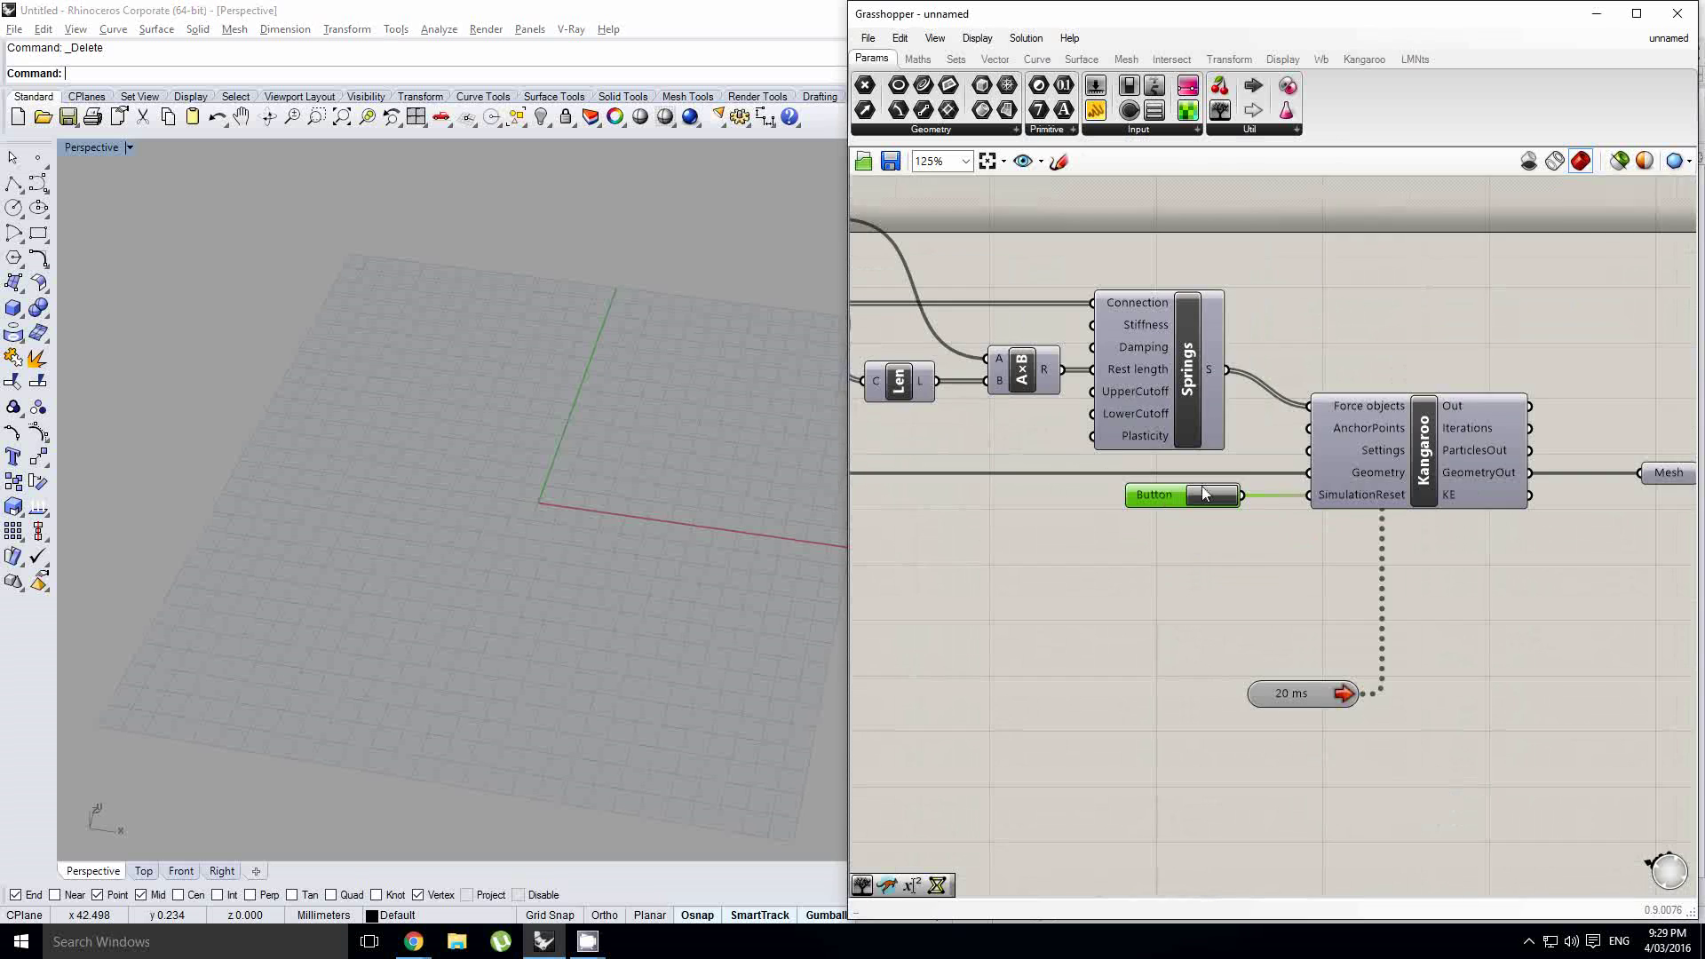
# Turn the Mesh parameter's preview back on
pyautogui.moveTo(1228, 515); pyautogui.dragTo(1049, 551, button='right')
pyautogui.click(1596, 497)
pyautogui.middleClick(1599, 497)
pyautogui.click(1625, 461)
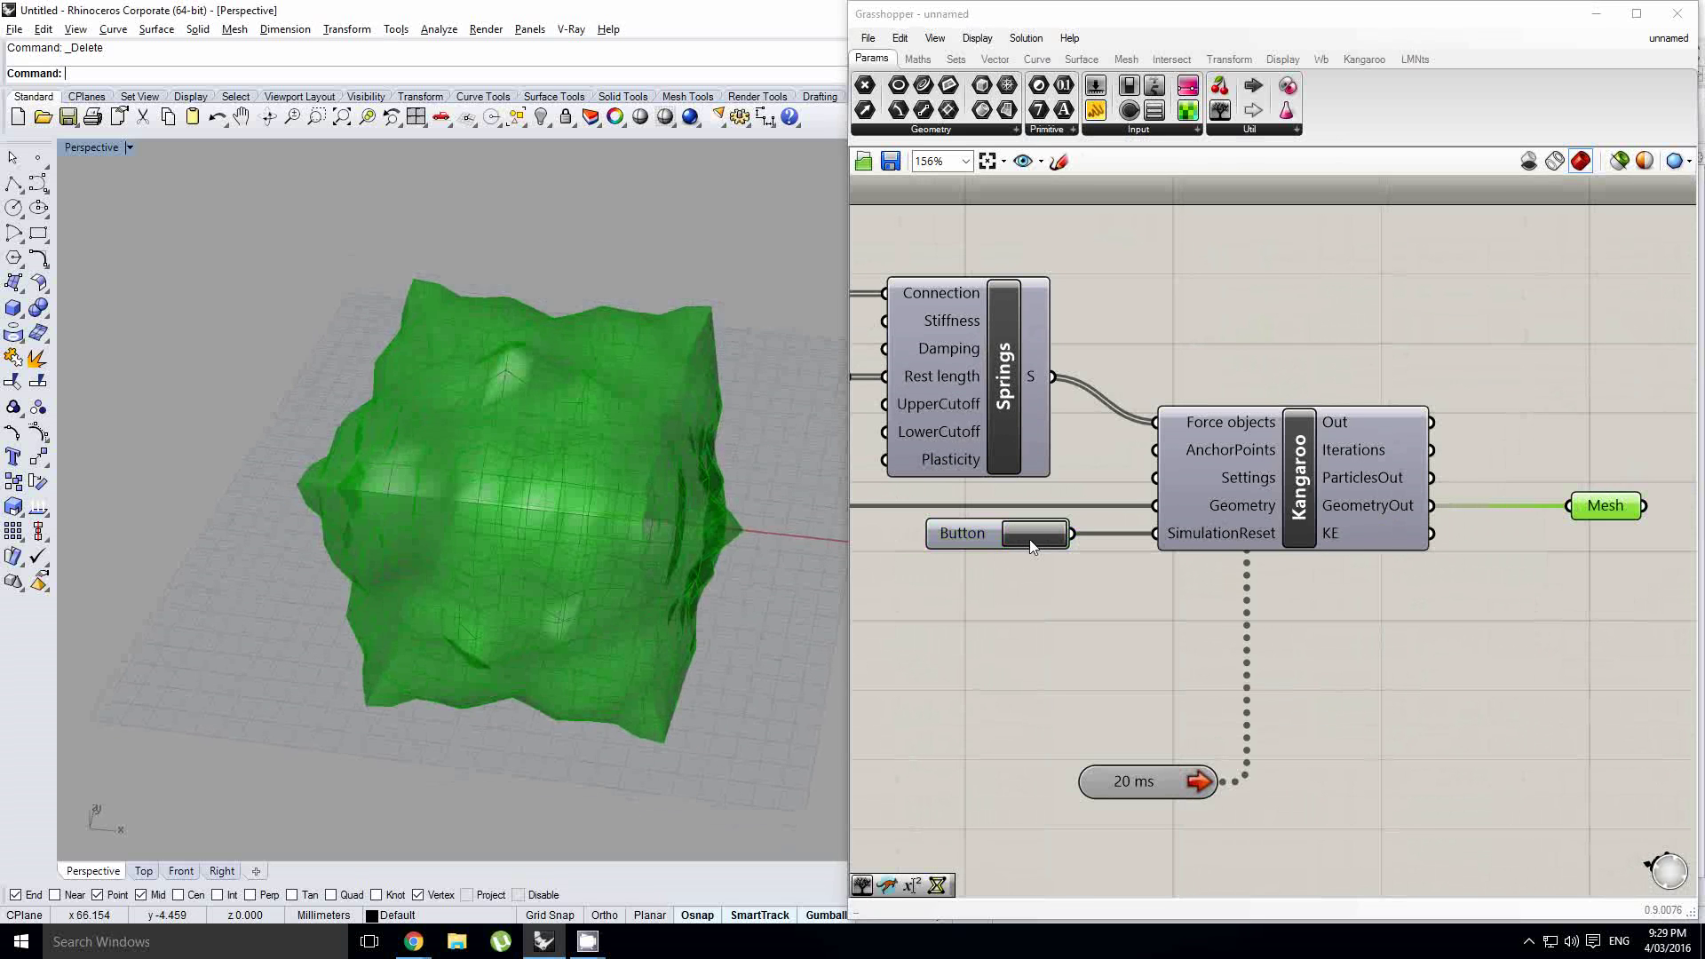
# Reset the simulation repeatedly with the Button and inspect the deforming mesh in the Perspective viewport
pyautogui.moveTo(616, 584); pyautogui.dragTo(609, 526, button='right')
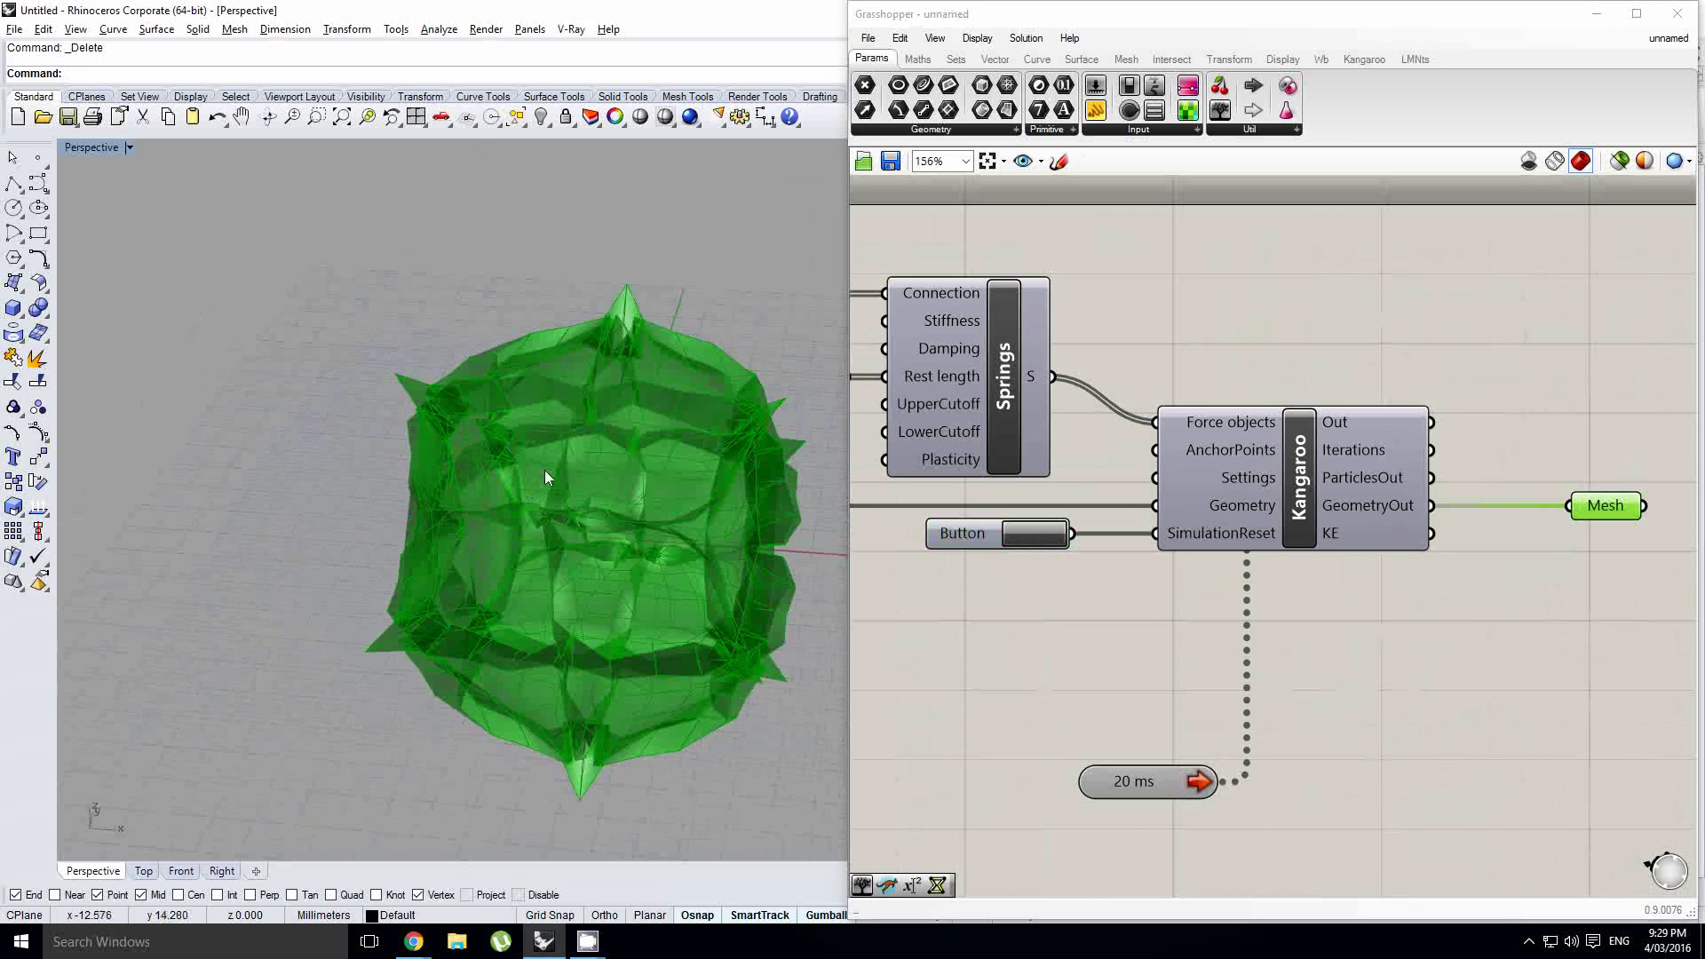
pyautogui.moveTo(1192, 577); pyautogui.dragTo(1340, 552, button='right')
pyautogui.click(1164, 517)
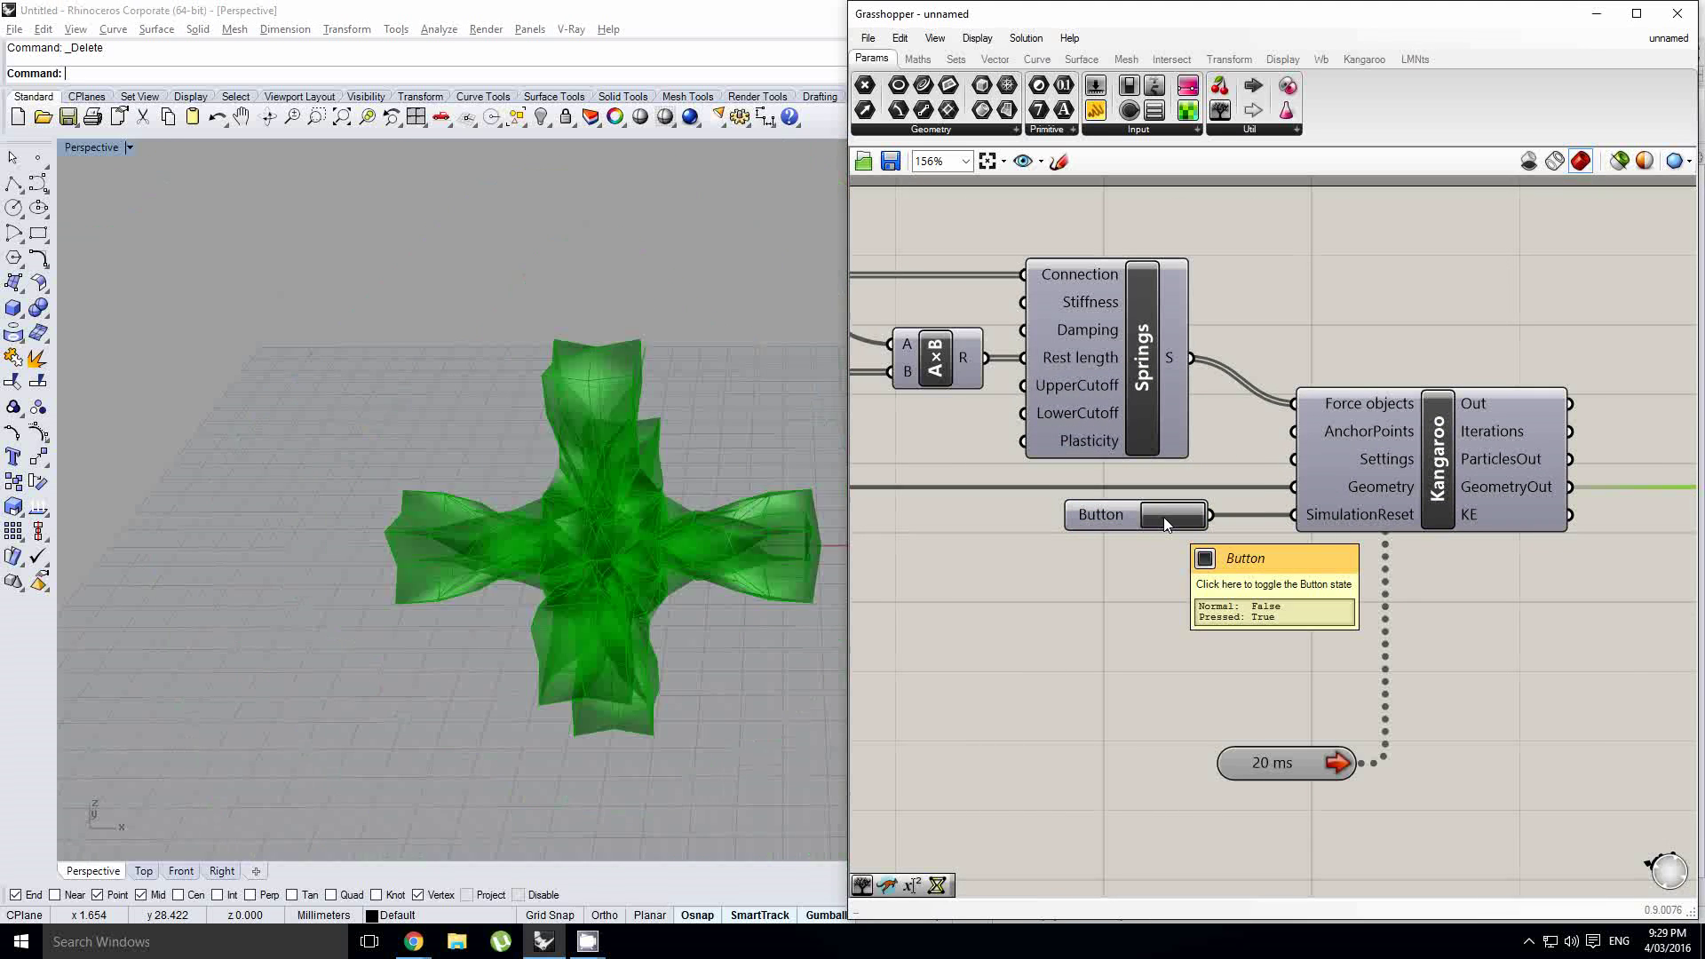
pyautogui.click(1163, 517)
pyautogui.click(1164, 517)
pyautogui.moveTo(622, 560)
pyautogui.mouseDown(button='right')
pyautogui.moveTo(558, 548)
pyautogui.moveTo(621, 526)
pyautogui.mouseUp(button='right')
pyautogui.scroll(5, 614, 501)
pyautogui.scroll(-4, 621, 526)
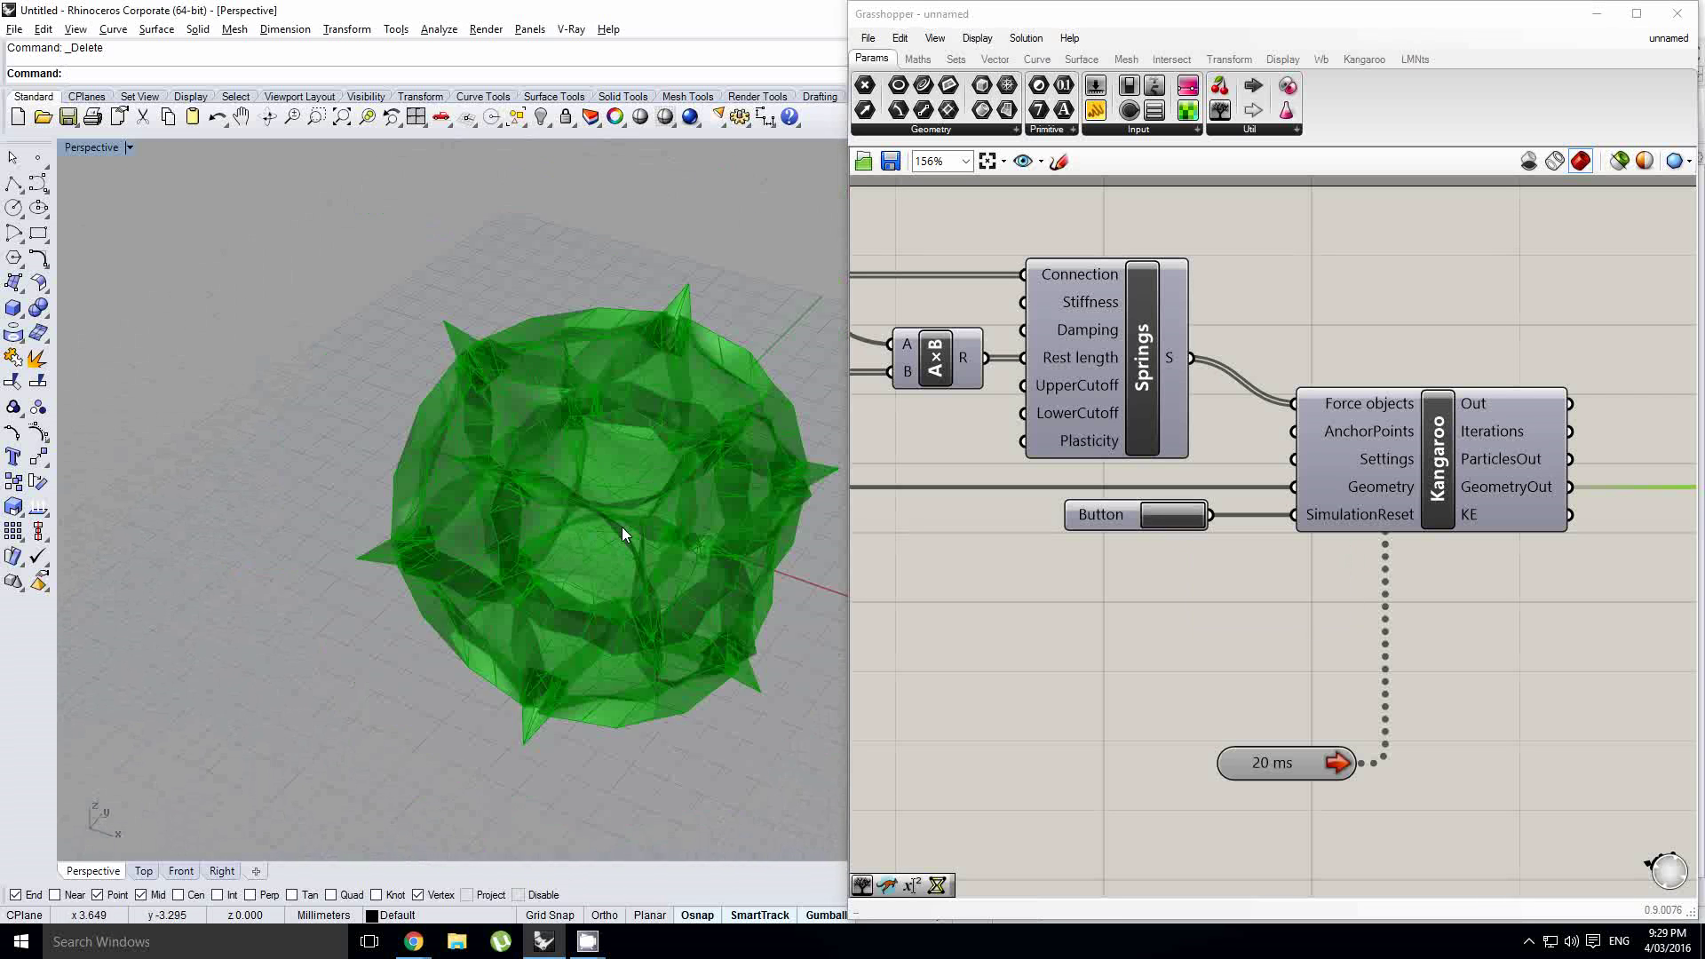
# Add a Deconstruct Brep component below Mesh Box and connect the Box output to its B input
pyautogui.scroll(-4, 1398, 547)
pyautogui.rightClick(1410, 554)
pyautogui.moveTo(1191, 579); pyautogui.dragTo(1237, 567, button='right')
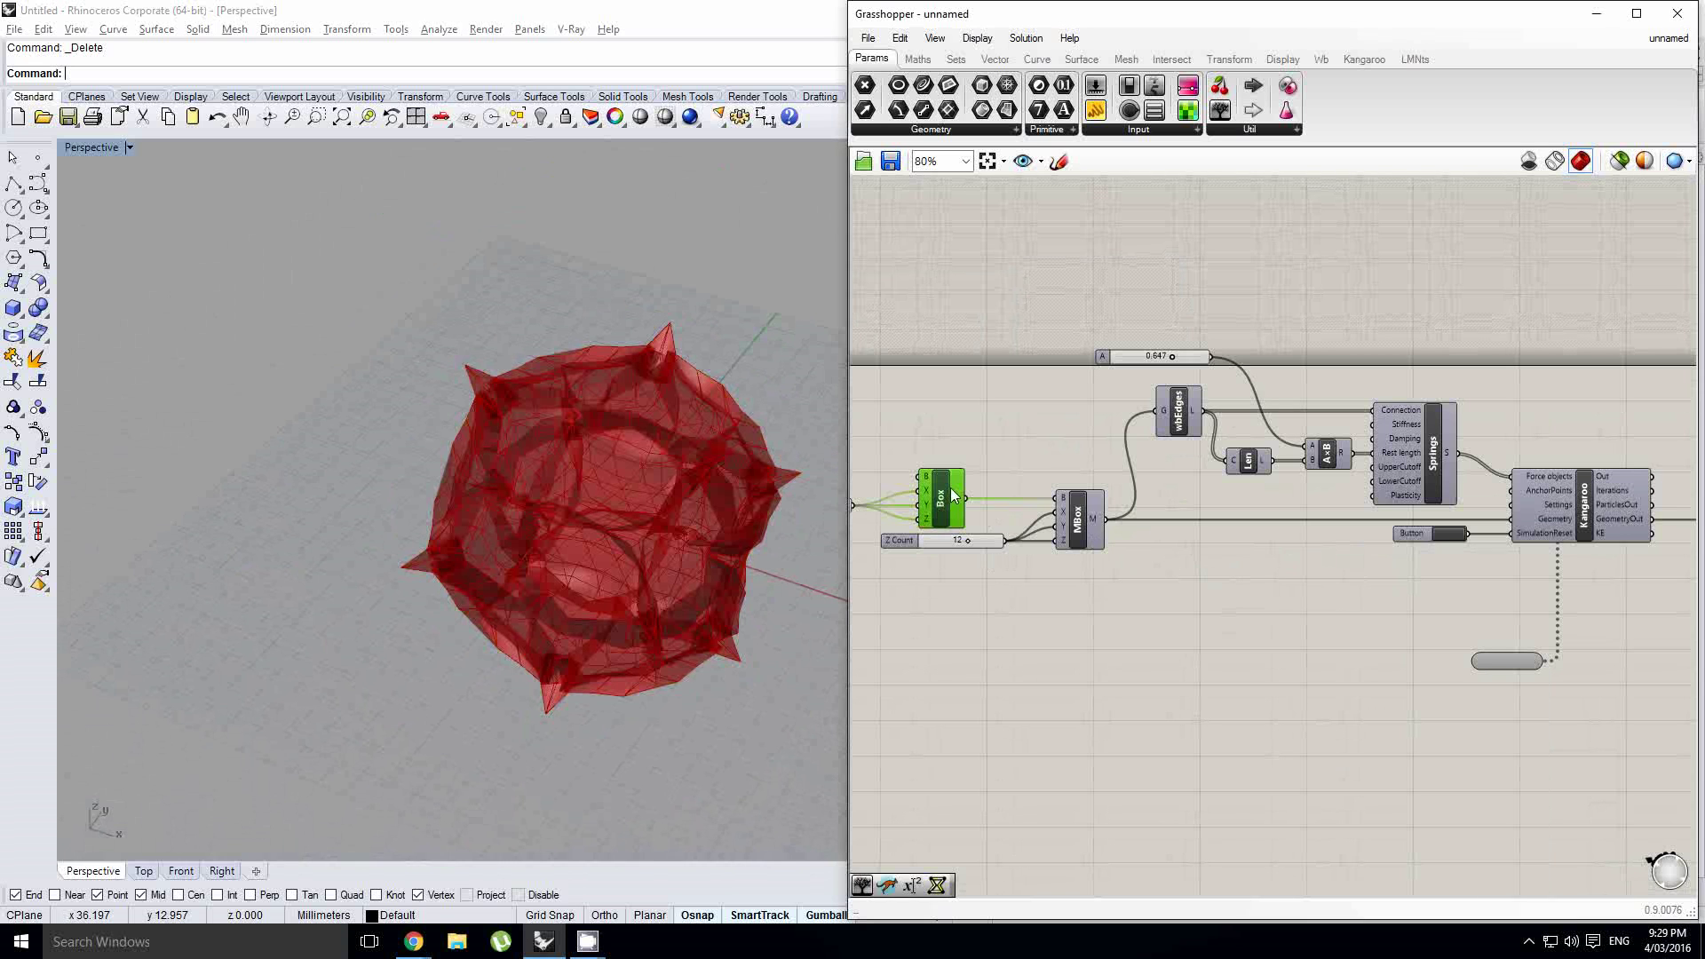
pyautogui.doubleClick(1079, 607)
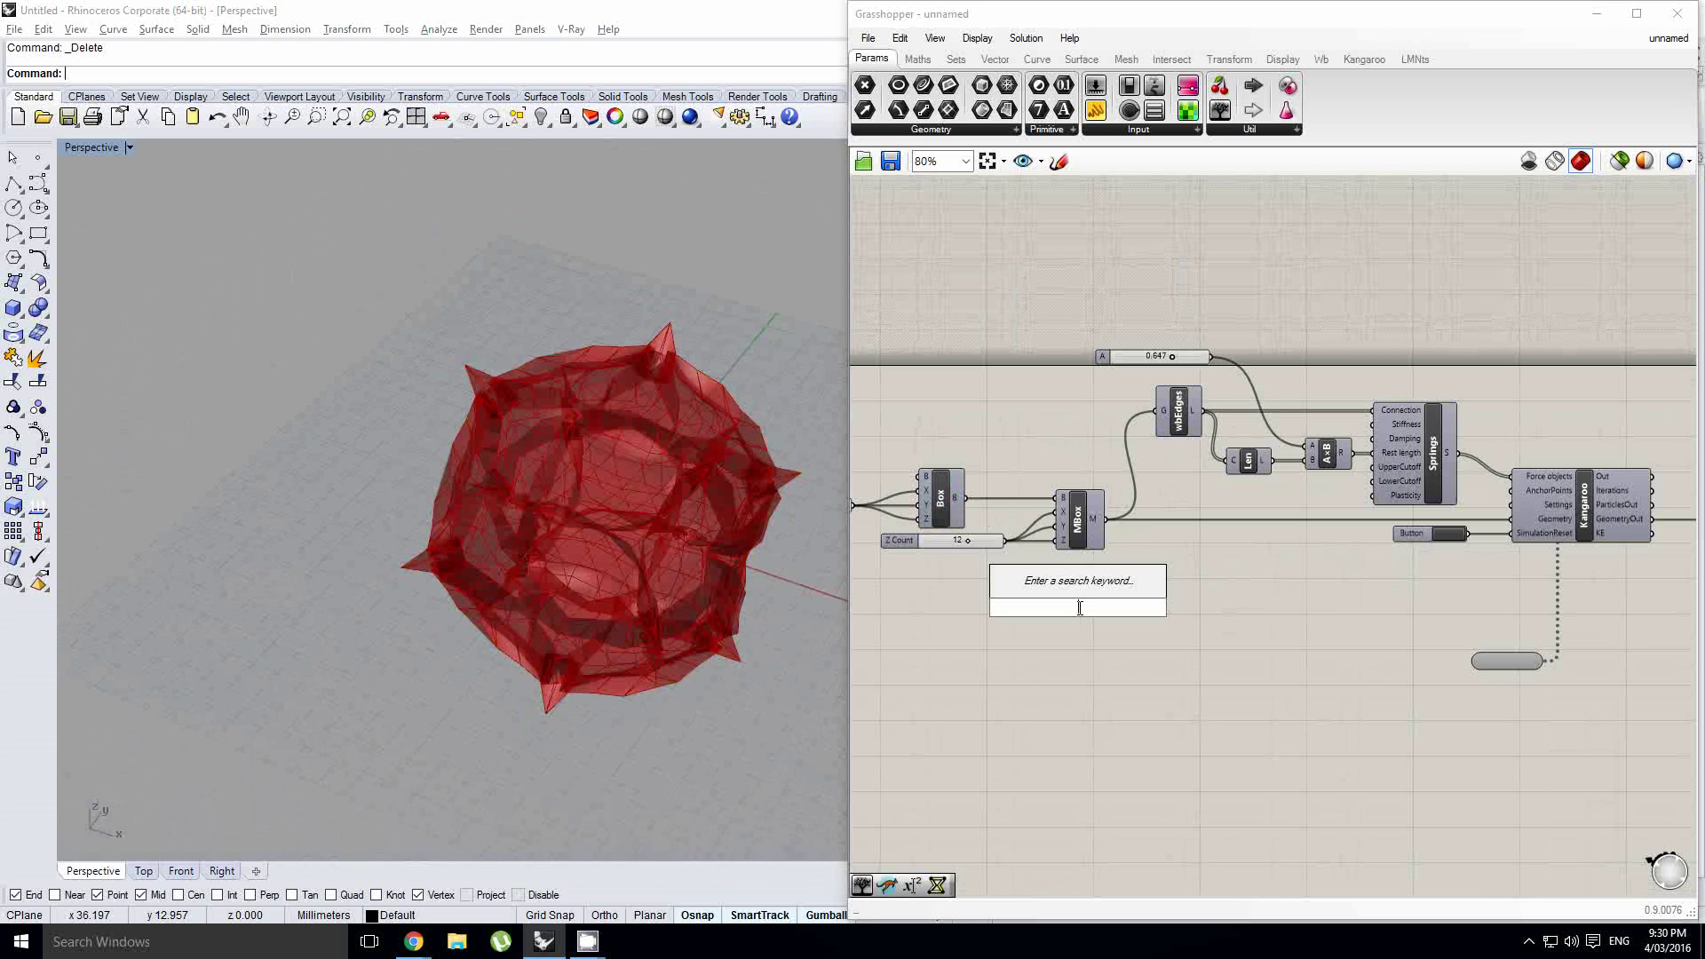
pyautogui.write('debre')
pyautogui.press('Return')
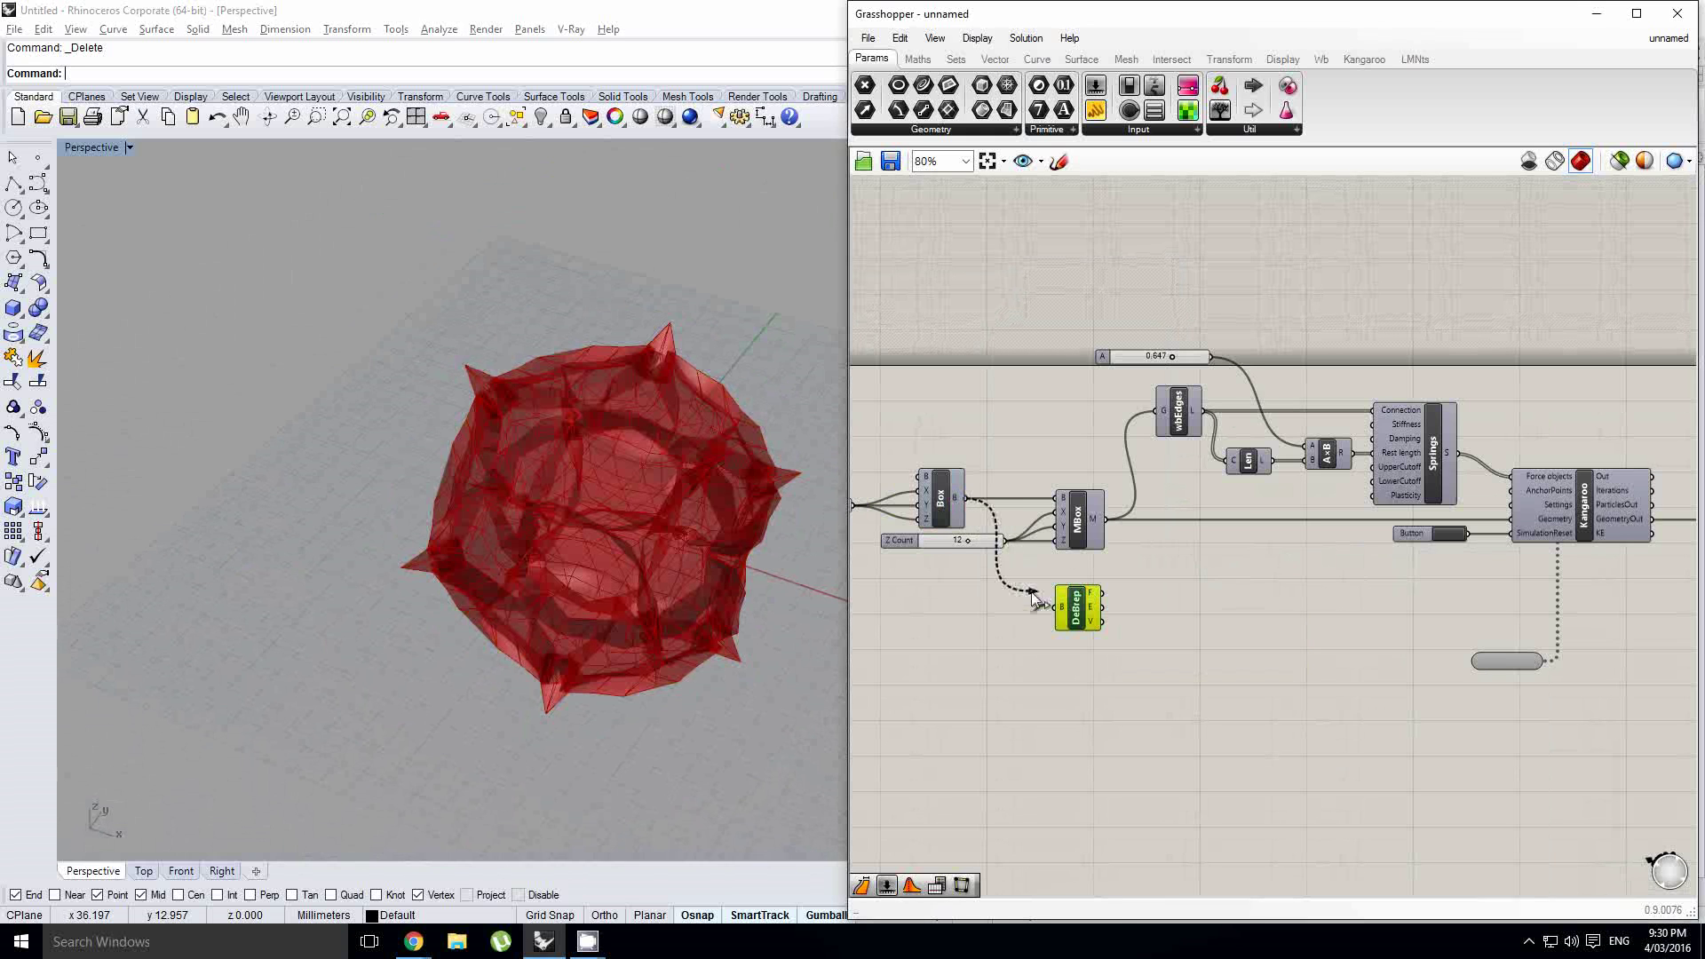
pyautogui.moveTo(1050, 608); pyautogui.dragTo(1060, 608)
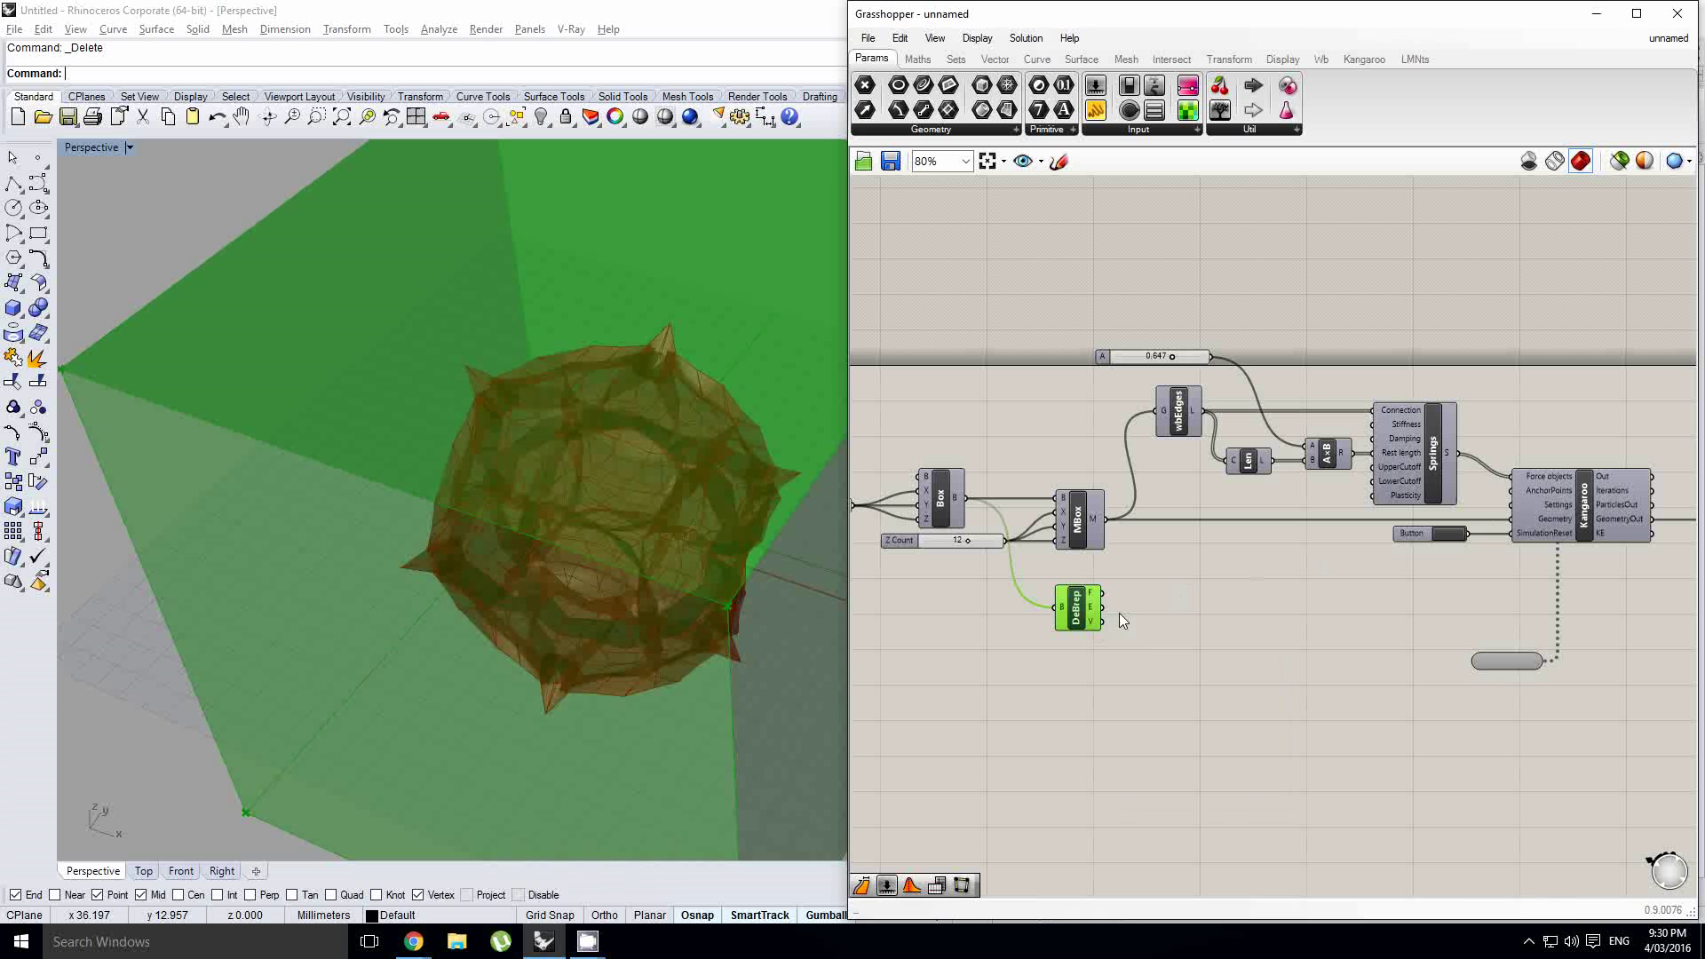
# Connect Deconstruct Brep's V output to Kangaroo's AnchorPoints input to anchor the box corners
pyautogui.moveTo(1440, 531); pyautogui.dragTo(1522, 493)
pyautogui.moveTo(1538, 611); pyautogui.dragTo(1420, 611, button='right')
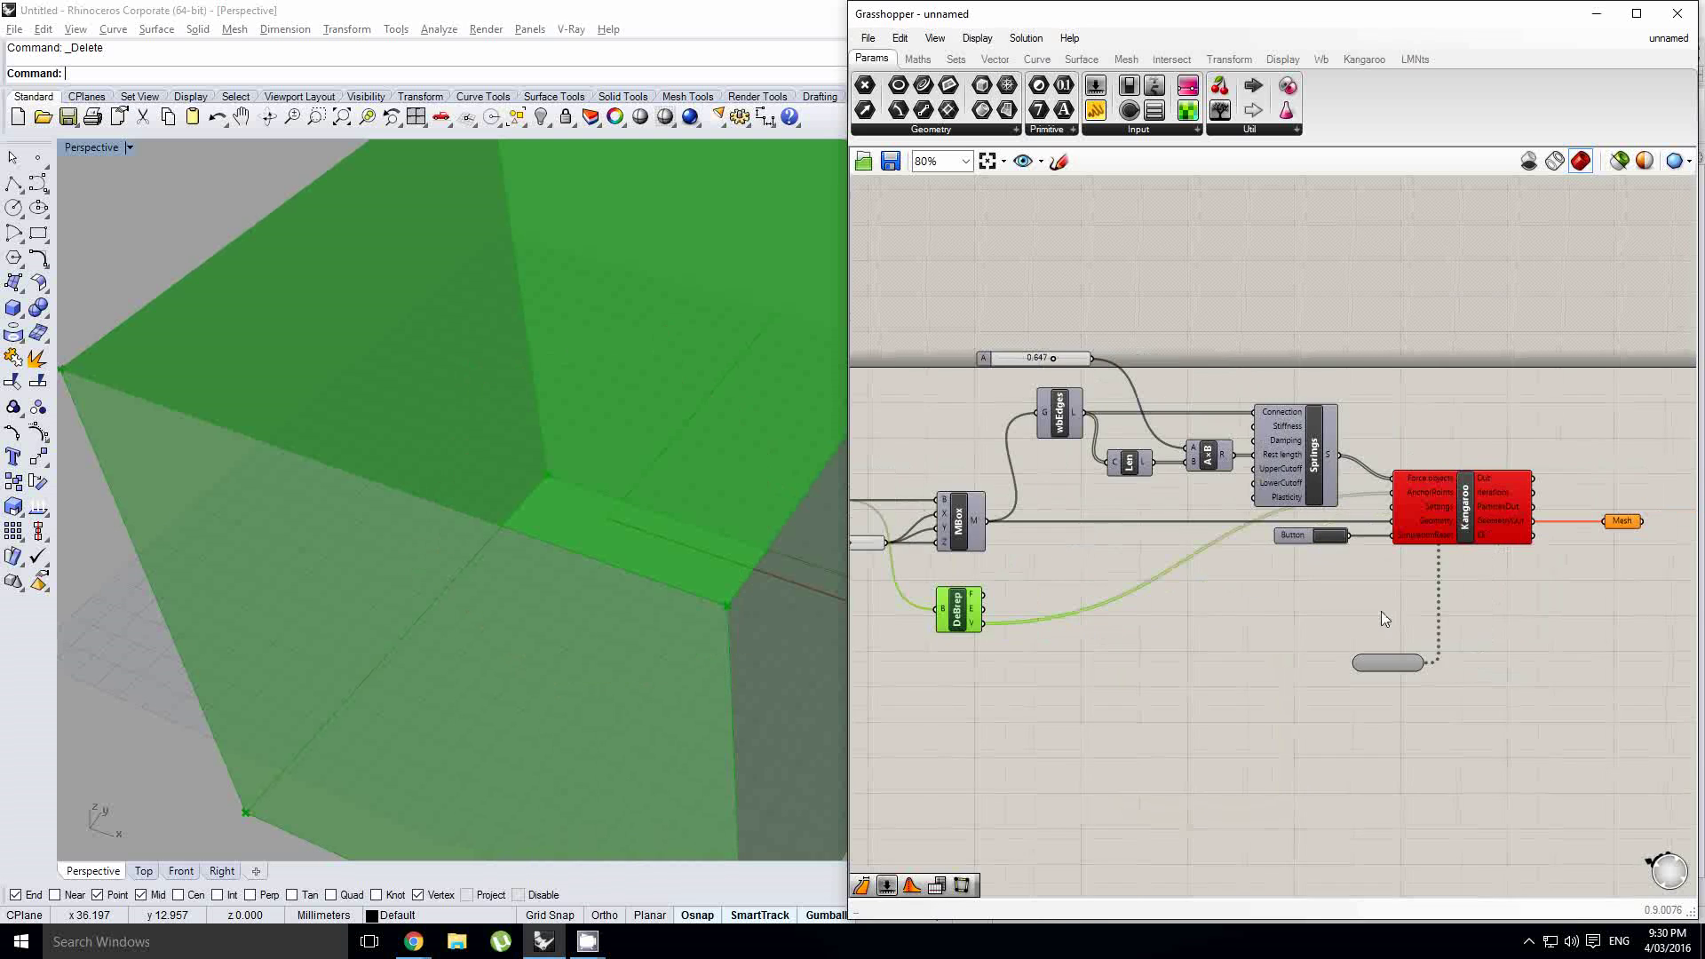
pyautogui.scroll(1, 1385, 606)
pyautogui.click(1297, 600)
pyautogui.scroll(-1, 1296, 602)
# Disable the Deconstruct Brep component's preview
pyautogui.moveTo(1236, 602); pyautogui.dragTo(1330, 577, button='right')
pyautogui.click(1046, 593)
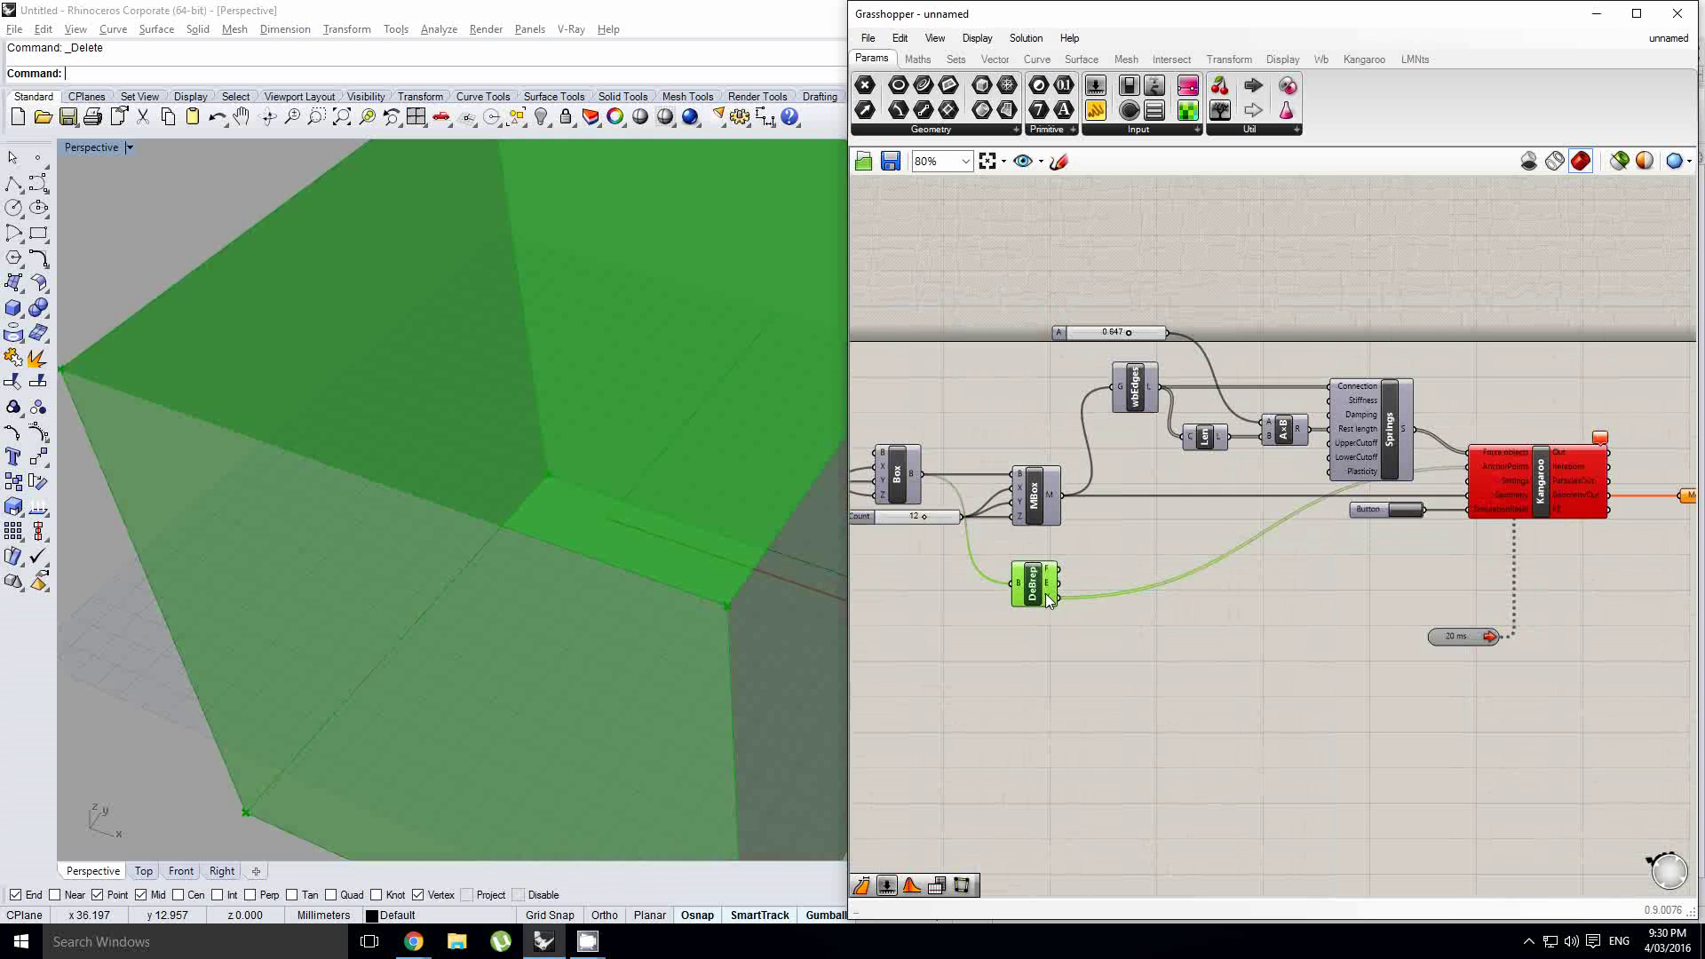
pyautogui.middleClick(1046, 593)
pyautogui.click(1100, 538)
# Reset the simulation with the Button and view the whole corner-anchored mesh
pyautogui.scroll(2, 1377, 535)
pyautogui.scroll(1, 1286, 519)
pyautogui.click(1286, 520)
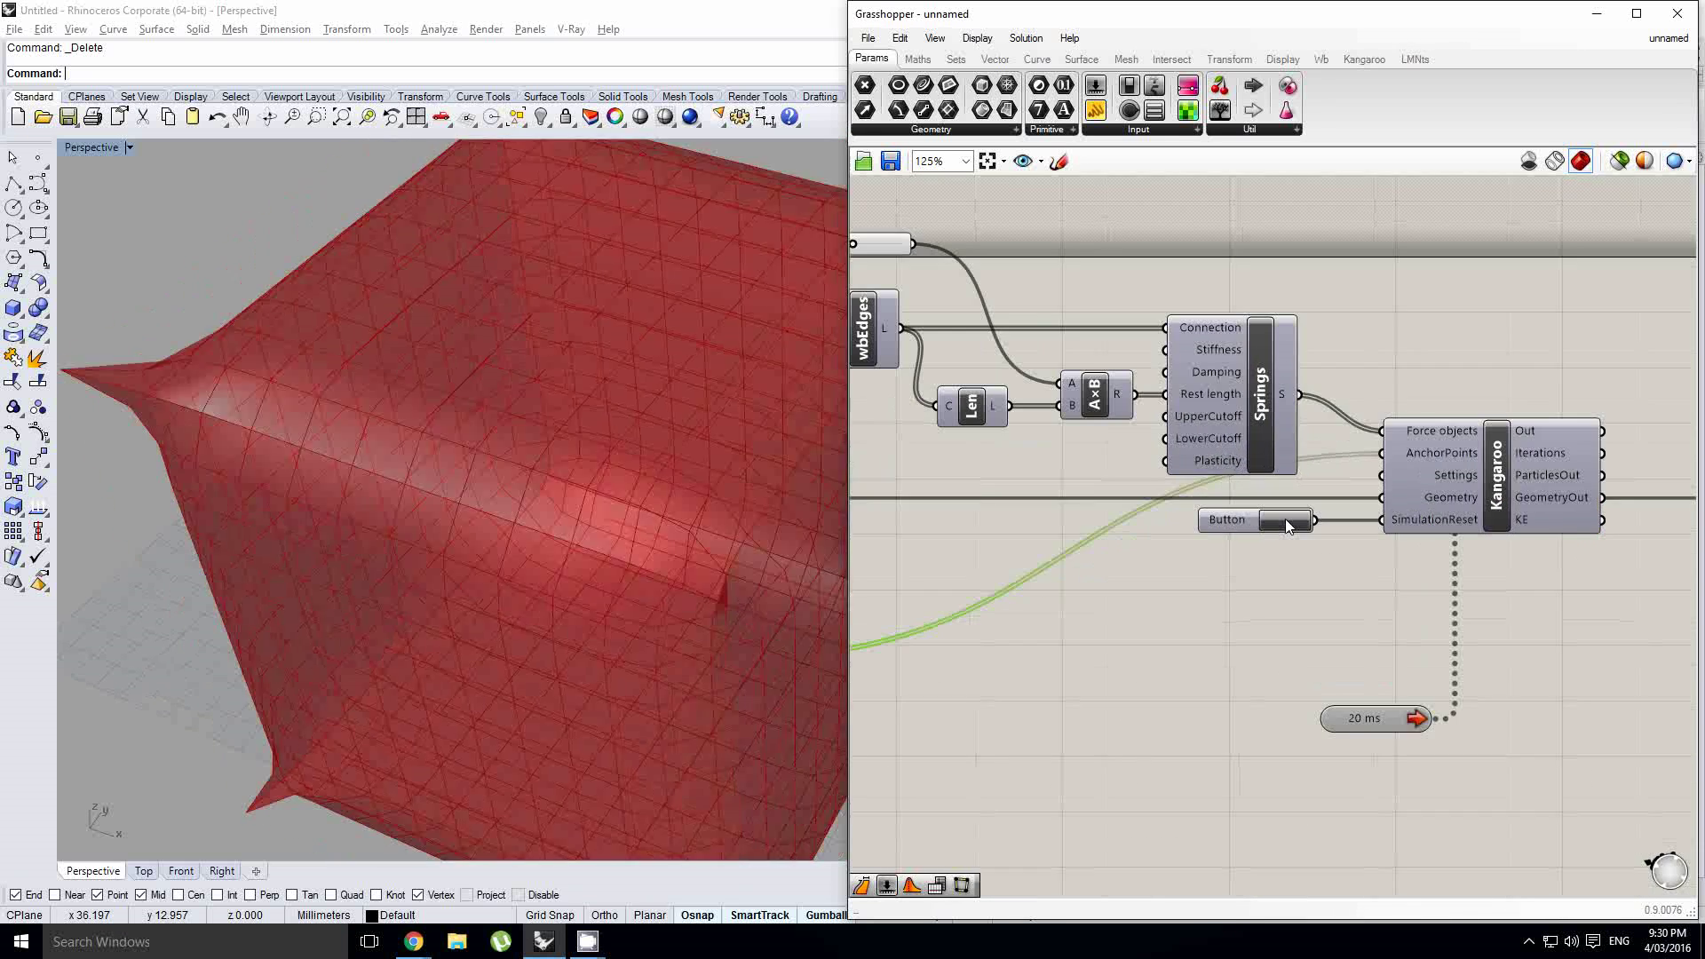
pyautogui.scroll(-8, 508, 579)
pyautogui.moveTo(550, 530); pyautogui.dragTo(640, 430, button='right')
pyautogui.scroll(-2, 1398, 564)
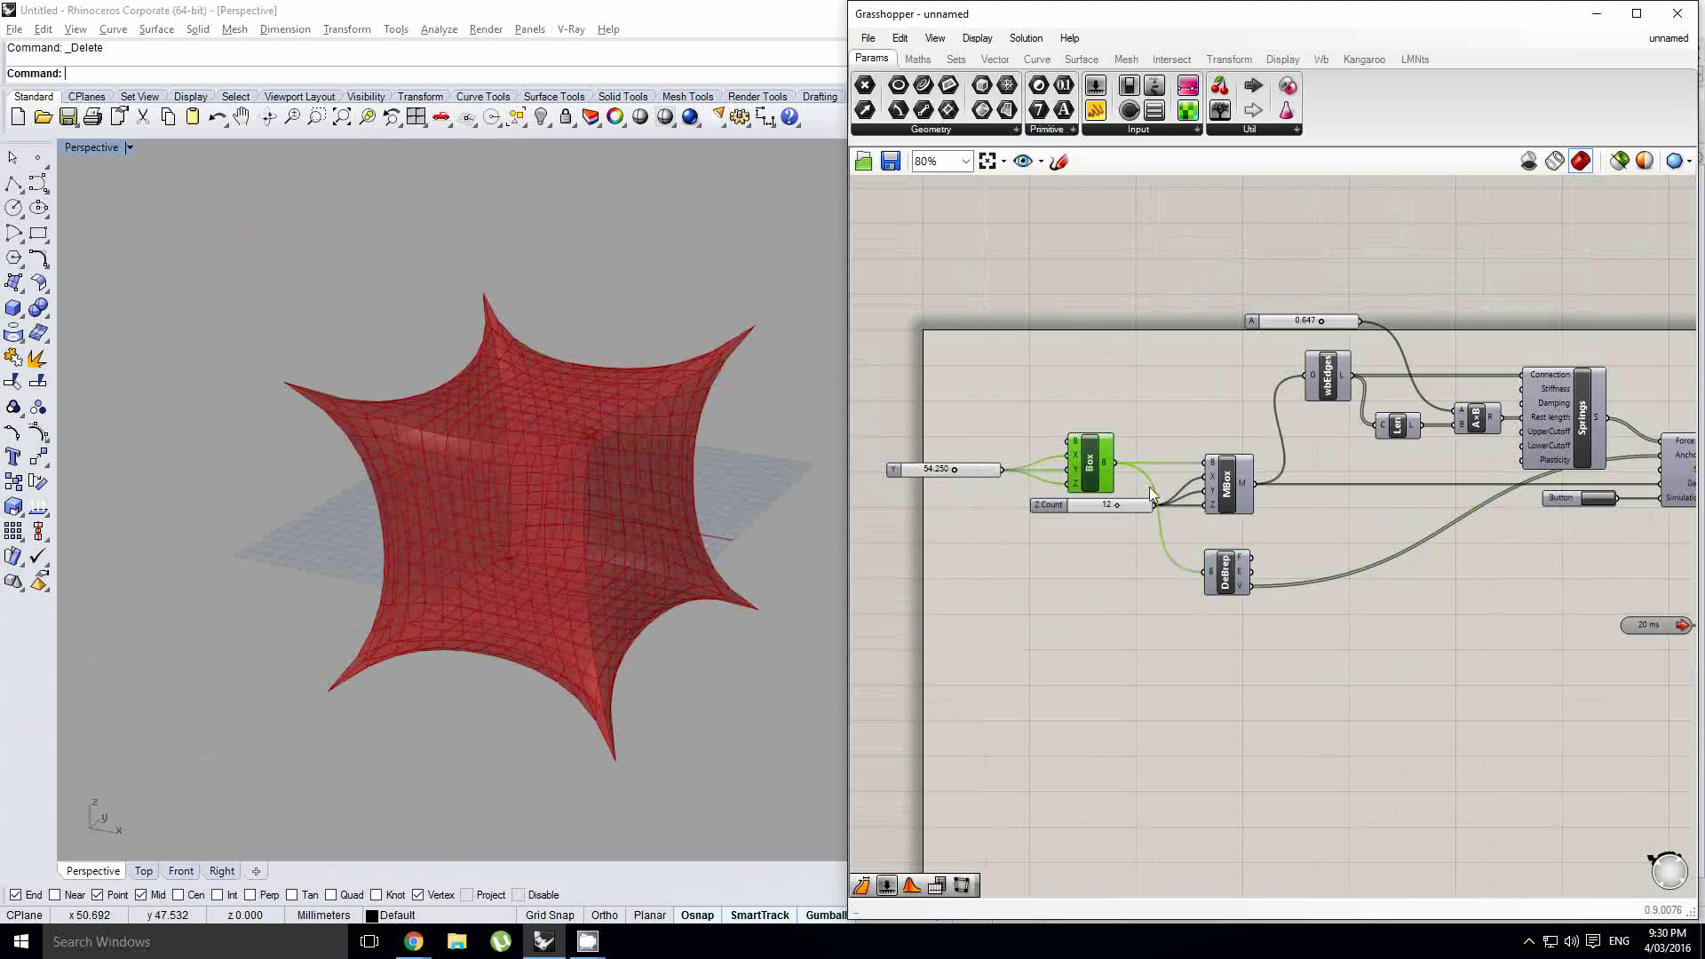
# Lower the rest-length multiplier on slider A to tighten the anchored mesh
pyautogui.scroll(2, 1239, 586)
pyautogui.scroll(-2, 977, 411)
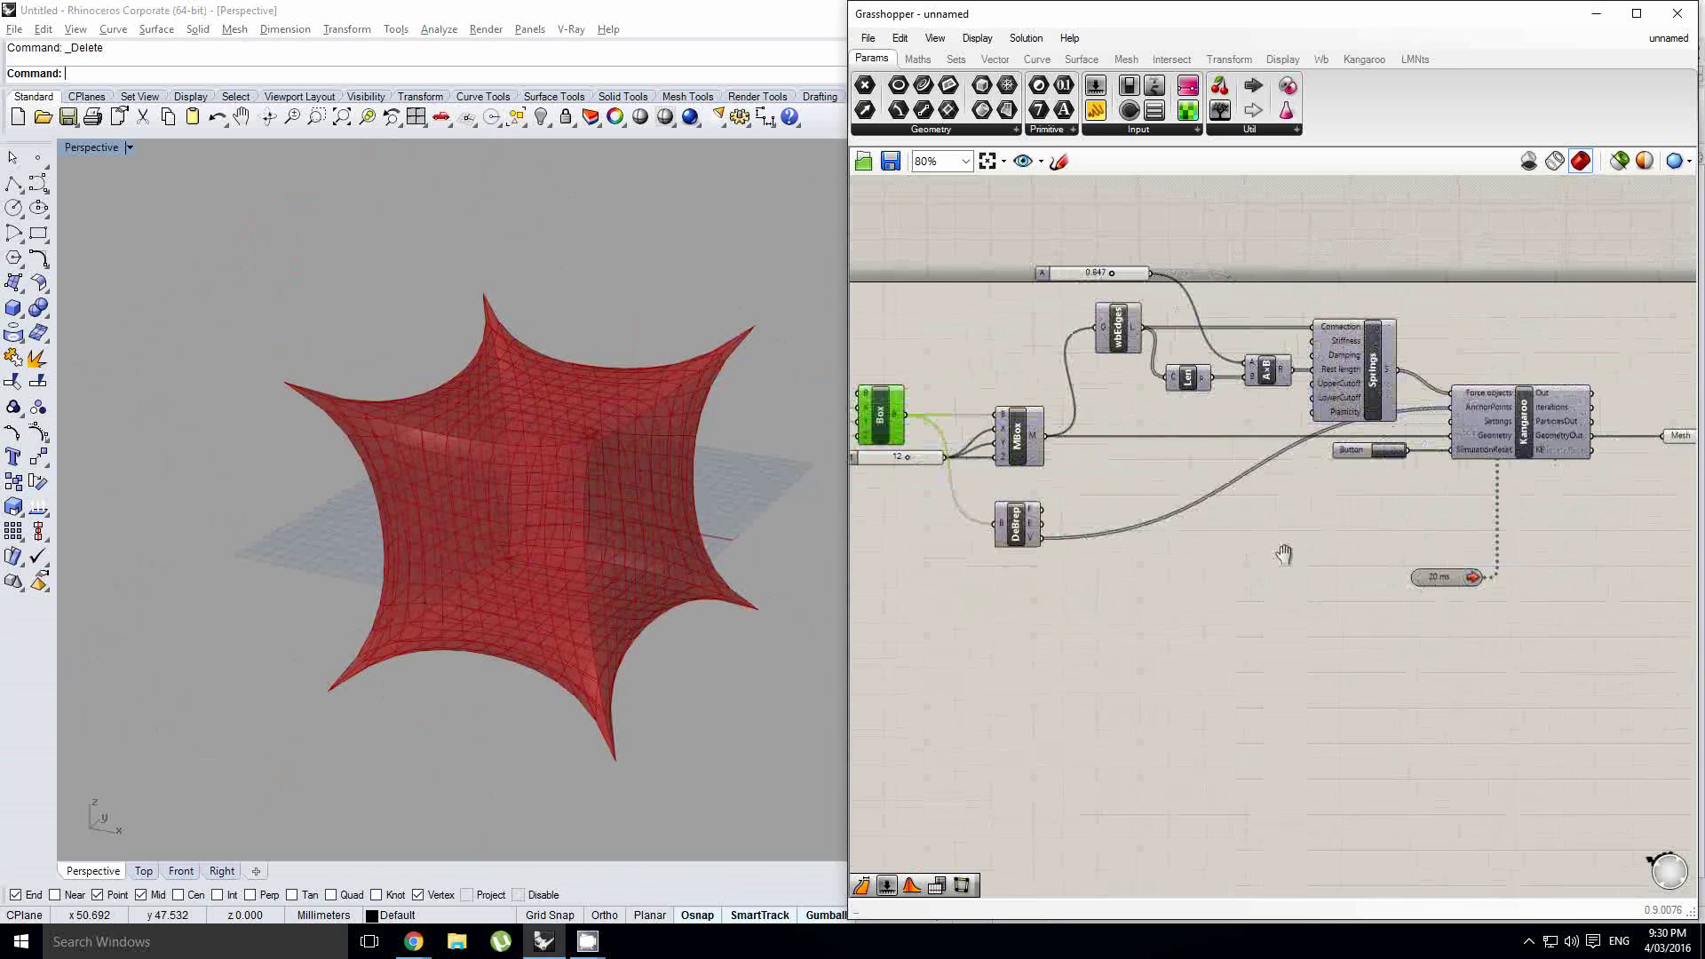
pyautogui.scroll(4, 590, 533)
pyautogui.scroll(-4, 678, 468)
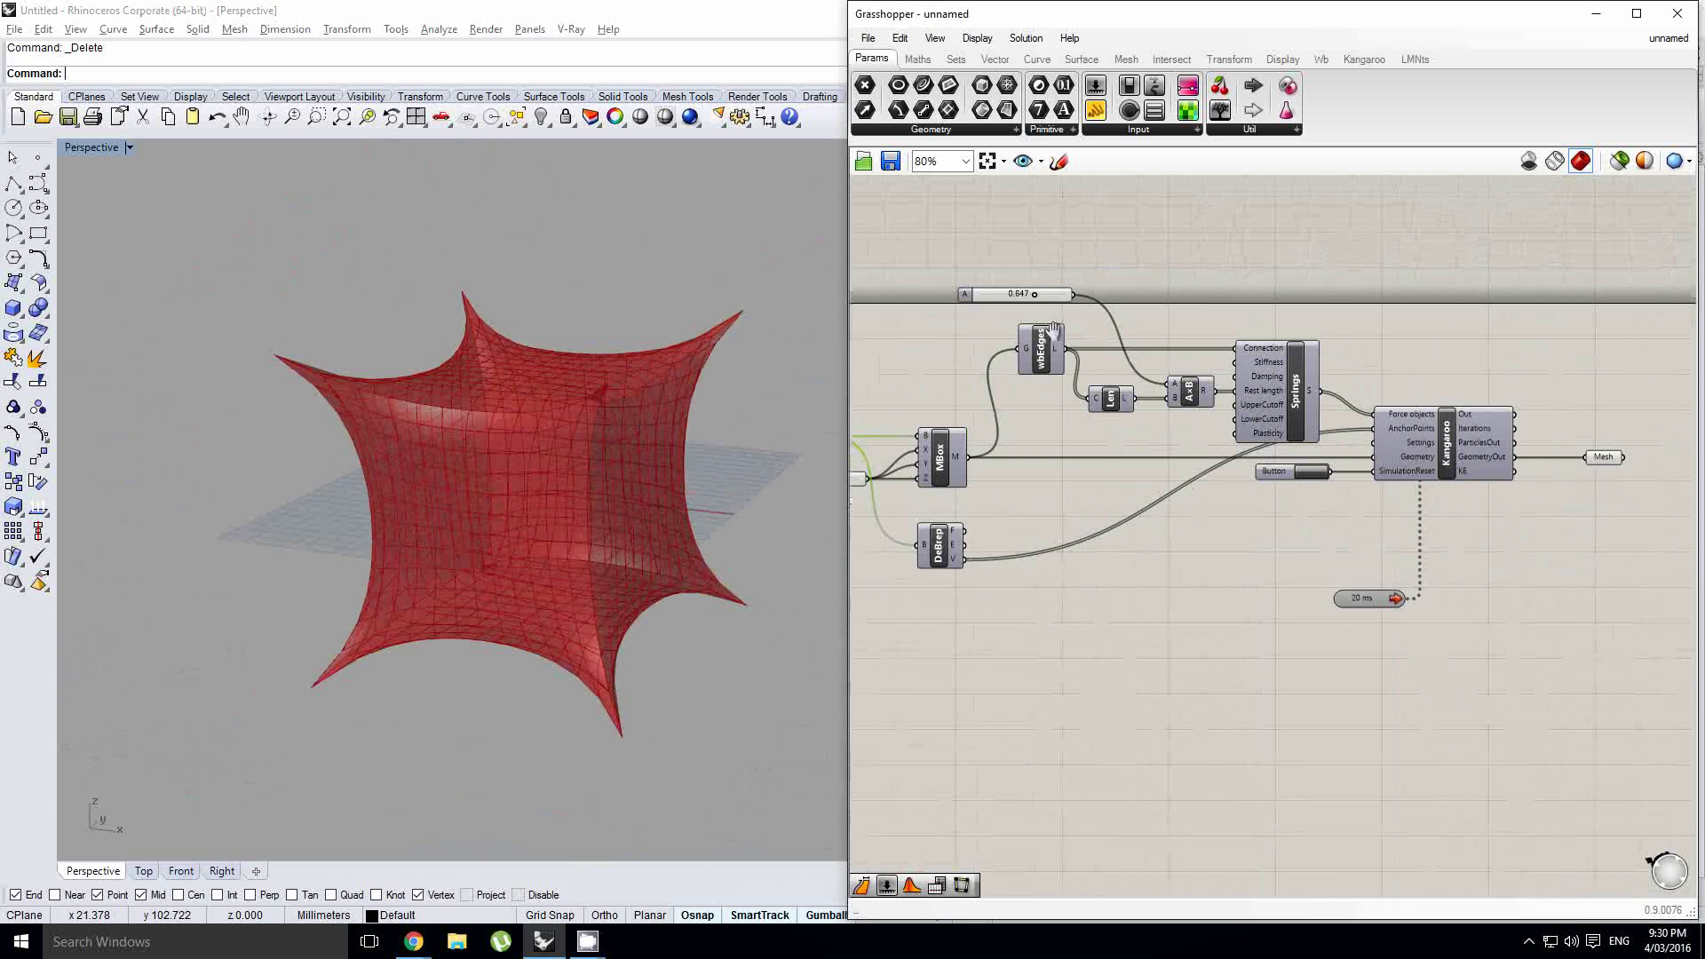
pyautogui.scroll(8, 1031, 284)
pyautogui.moveTo(1181, 387); pyautogui.dragTo(1445, 401, button='right')
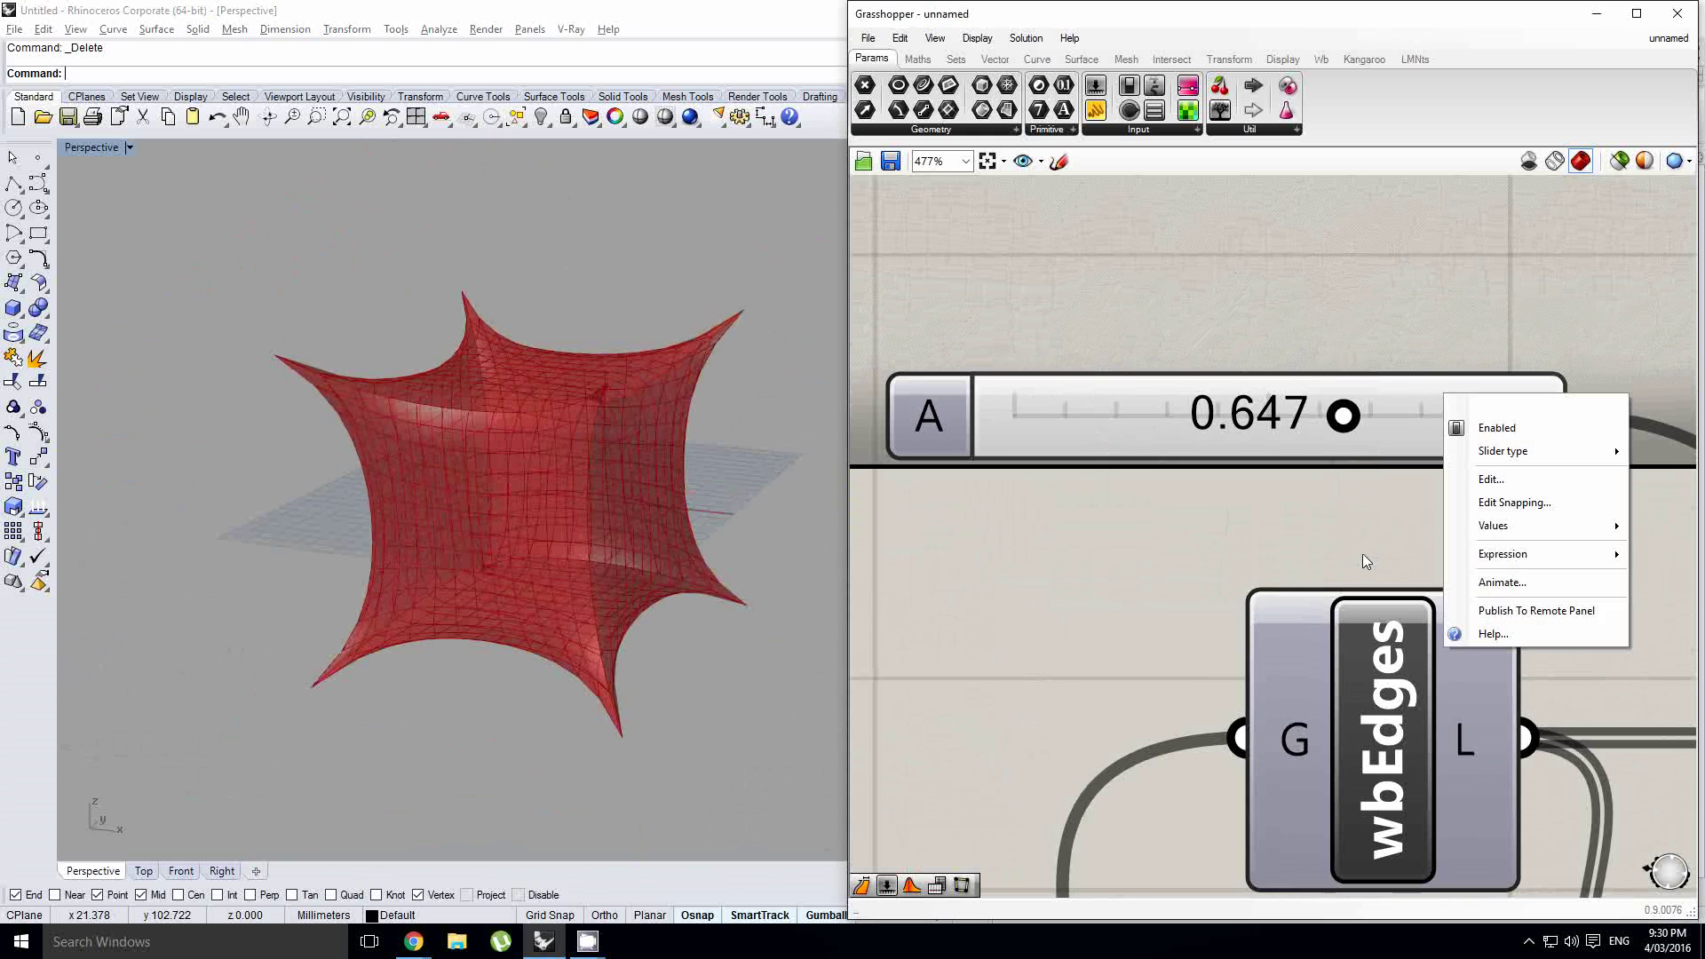
pyautogui.scroll(-2, 1400, 510)
pyautogui.moveTo(1365, 456); pyautogui.dragTo(1017, 458)
# Examine the tightened anchored mesh from several angles and distances in the Perspective viewport
pyautogui.scroll(4, 594, 482)
pyautogui.moveTo(594, 481); pyautogui.dragTo(559, 506, button='right')
pyautogui.scroll(-5, 537, 506)
pyautogui.scroll(-2, 484, 400)
pyautogui.scroll(5, 499, 398)
pyautogui.scroll(-4, 493, 458)
pyautogui.scroll(5, 494, 458)
pyautogui.scroll(-5, 465, 561)
pyautogui.scroll(5, 471, 556)
# Bake the Mesh parameter holding the relaxed Kangaroo geometry and turn off its preview
pyautogui.scroll(-9, 1121, 566)
pyautogui.moveTo(1252, 576); pyautogui.dragTo(1229, 546, button='right')
pyautogui.scroll(9, 1280, 567)
pyautogui.click(1246, 549)
pyautogui.press('space')
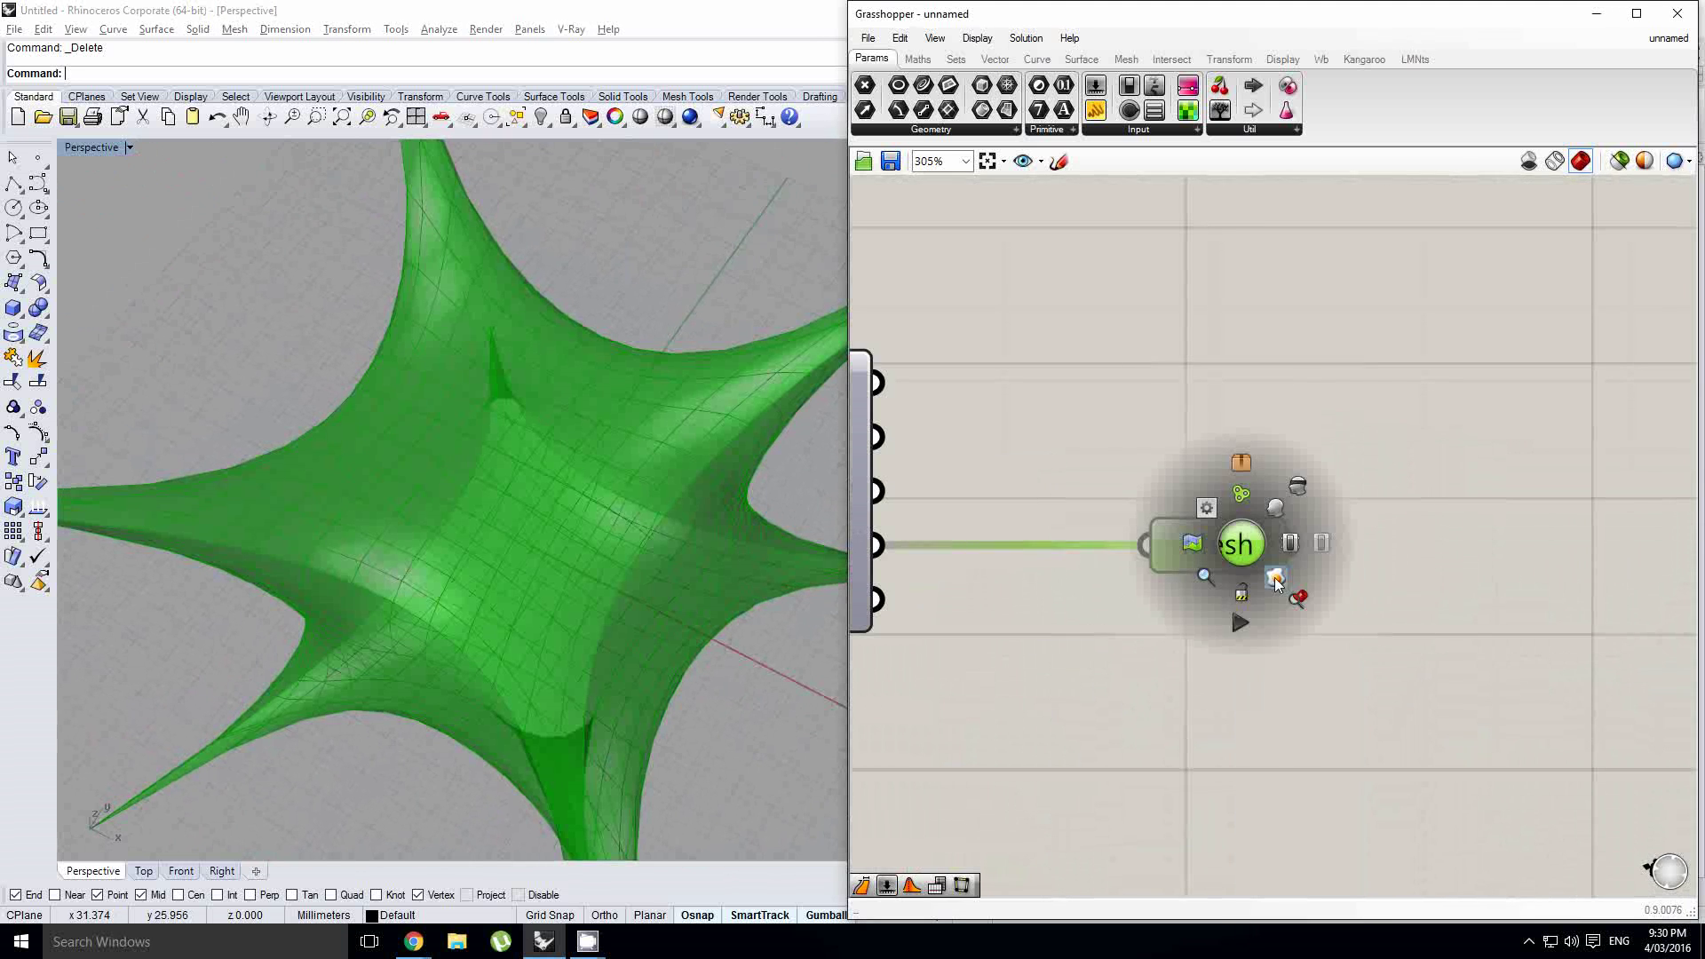
pyautogui.click(1275, 579)
pyautogui.middleClick(1265, 556)
pyautogui.click(1320, 501)
# Examine the baked relaxed mesh from several angles and distances, selecting it to check its surface
pyautogui.moveTo(513, 533); pyautogui.dragTo(530, 629, button='right')
pyautogui.moveTo(506, 537); pyautogui.dragTo(572, 476, button='right')
pyautogui.scroll(7, 591, 503)
pyautogui.scroll(-6, 731, 480)
pyautogui.scroll(5, 487, 430)
pyautogui.scroll(-4, 536, 423)
pyautogui.moveTo(487, 430); pyautogui.dragTo(759, 410, button='right')
pyautogui.click(497, 434)
pyautogui.scroll(3, 503, 556)
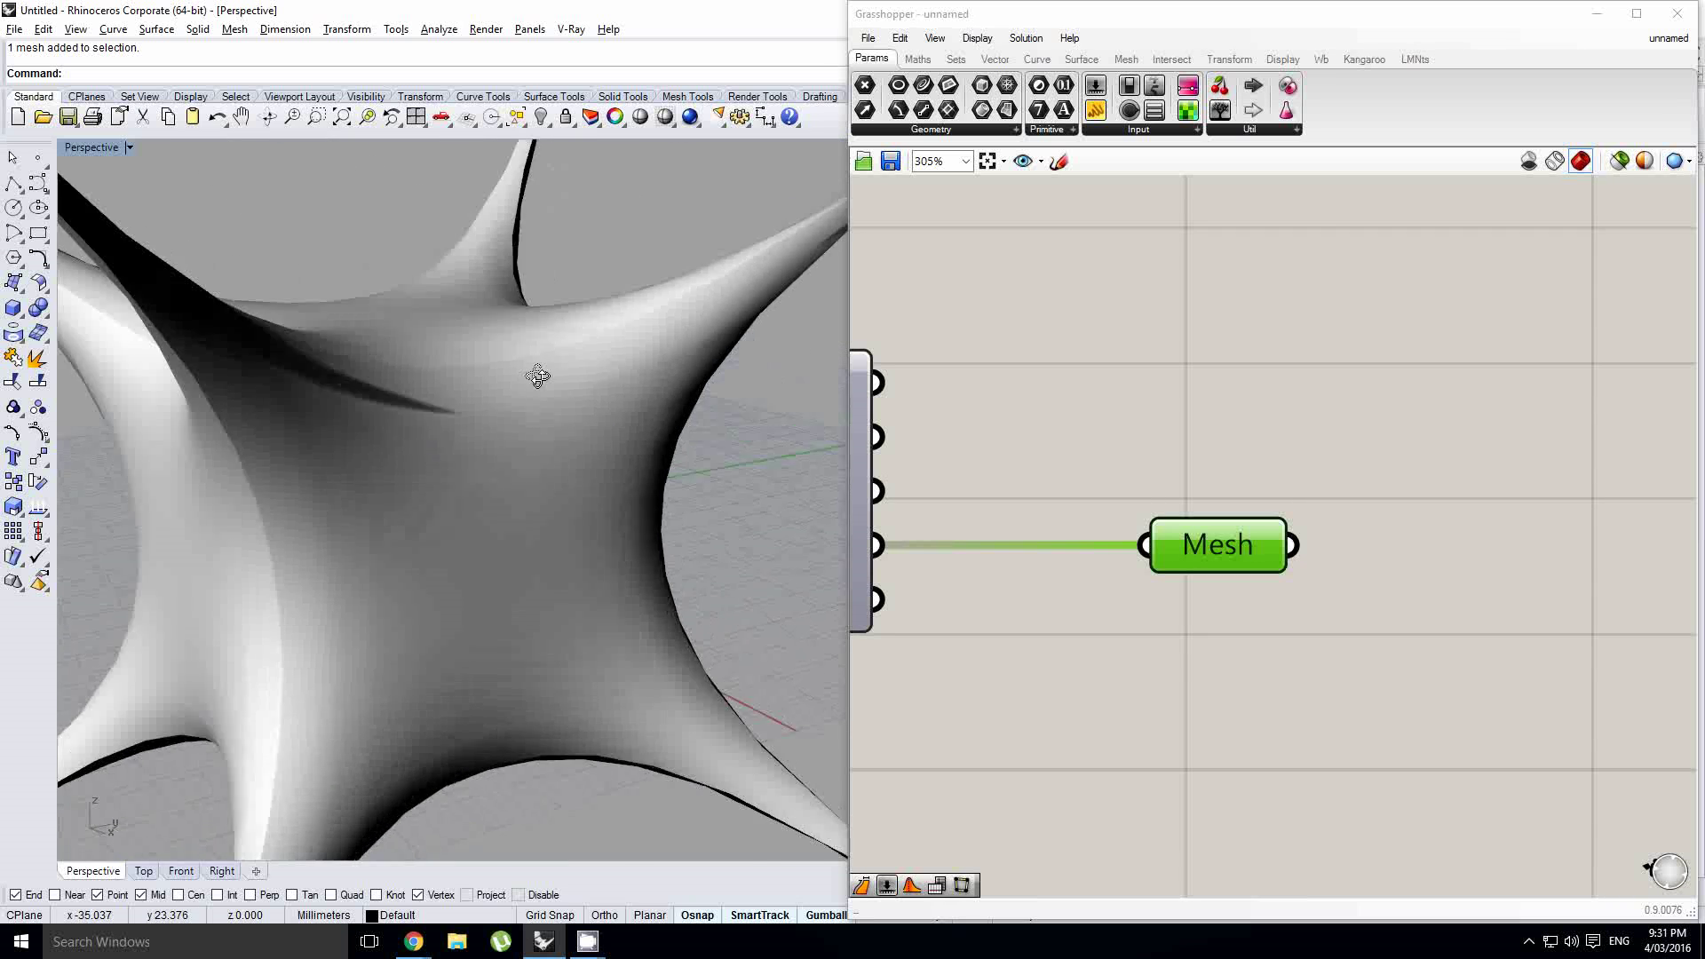
pyautogui.moveTo(551, 362); pyautogui.dragTo(710, 400, button='right')
pyautogui.moveTo(1196, 492); pyautogui.dragTo(1572, 485, button='right')
pyautogui.scroll(-4, 1514, 447)
pyautogui.moveTo(1282, 495); pyautogui.dragTo(1308, 503, button='right')
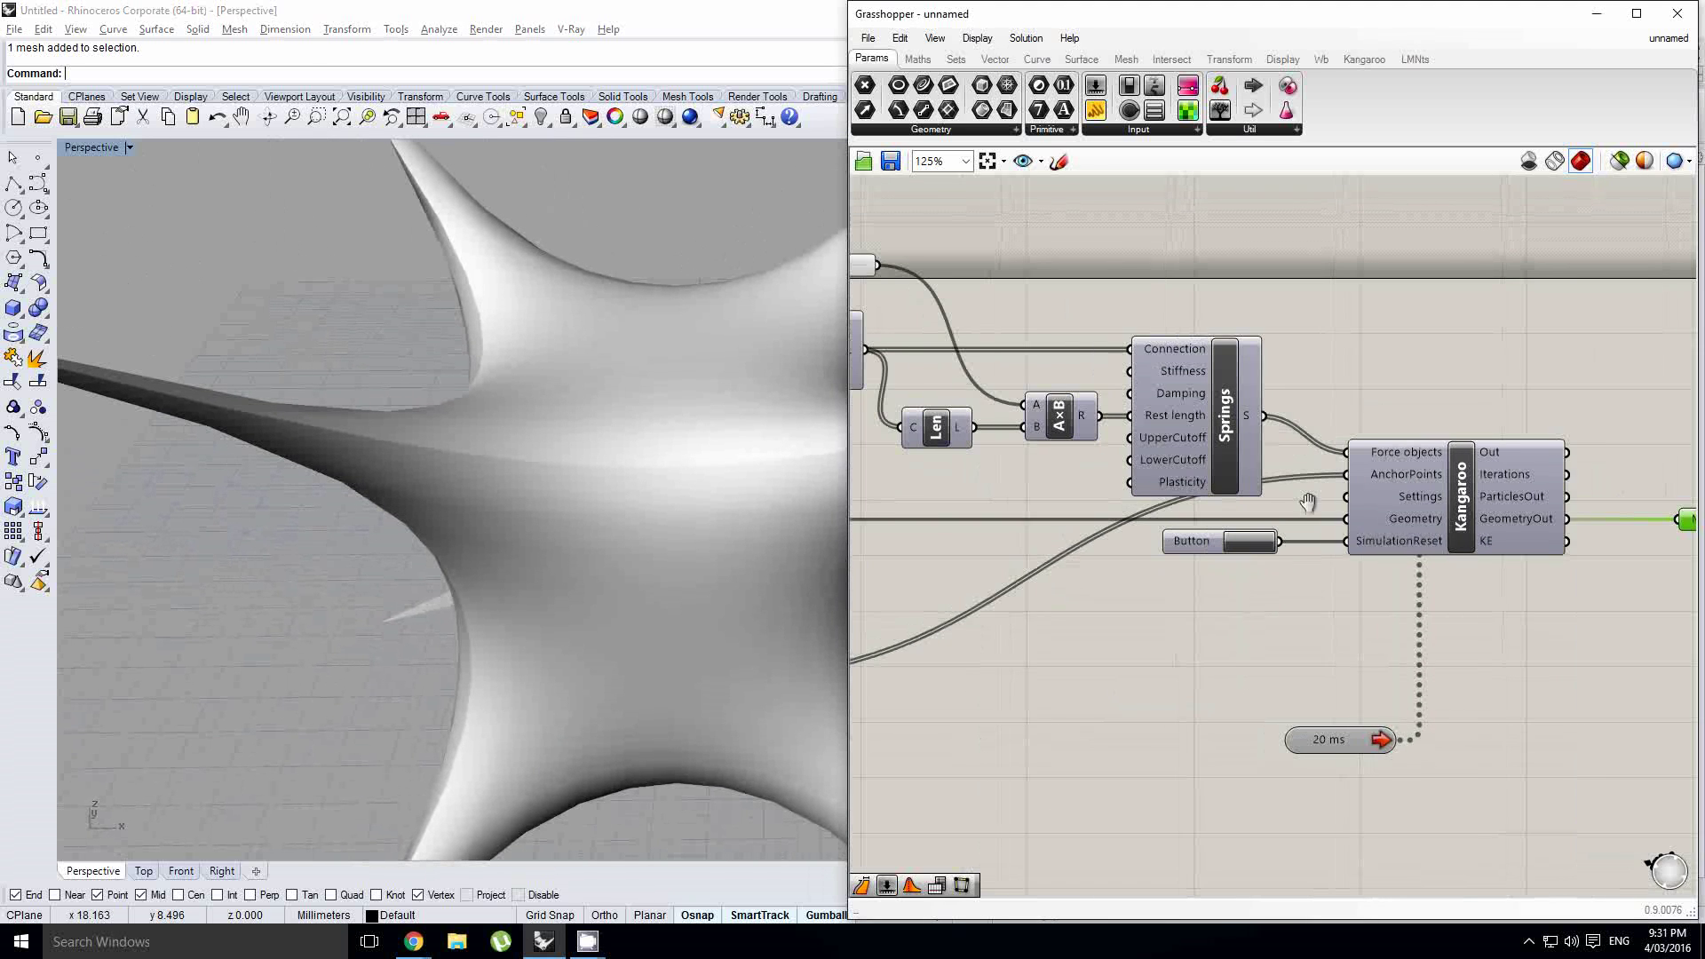
pyautogui.rightClick(1334, 498)
# Delete the baked relaxed mesh from the Perspective viewport
pyautogui.click(536, 503)
pyautogui.moveTo(577, 457); pyautogui.dragTo(533, 488, button='right')
pyautogui.keyDown('shift'); pyautogui.moveTo(626, 421); pyautogui.dragTo(534, 409, button='right'); pyautogui.keyUp('shift')
pyautogui.scroll(-4, 544, 411)
pyautogui.moveTo(1097, 520); pyautogui.dragTo(1455, 456, button='right')
pyautogui.moveTo(649, 441); pyautogui.dragTo(642, 443, button='right')
pyautogui.press('Delete')
# Bake the original box mesh from the MBox component
pyautogui.moveTo(1030, 524); pyautogui.dragTo(1217, 552, button='right')
pyautogui.click(1208, 486)
pyautogui.middleClick(1209, 487)
pyautogui.click(1238, 519)
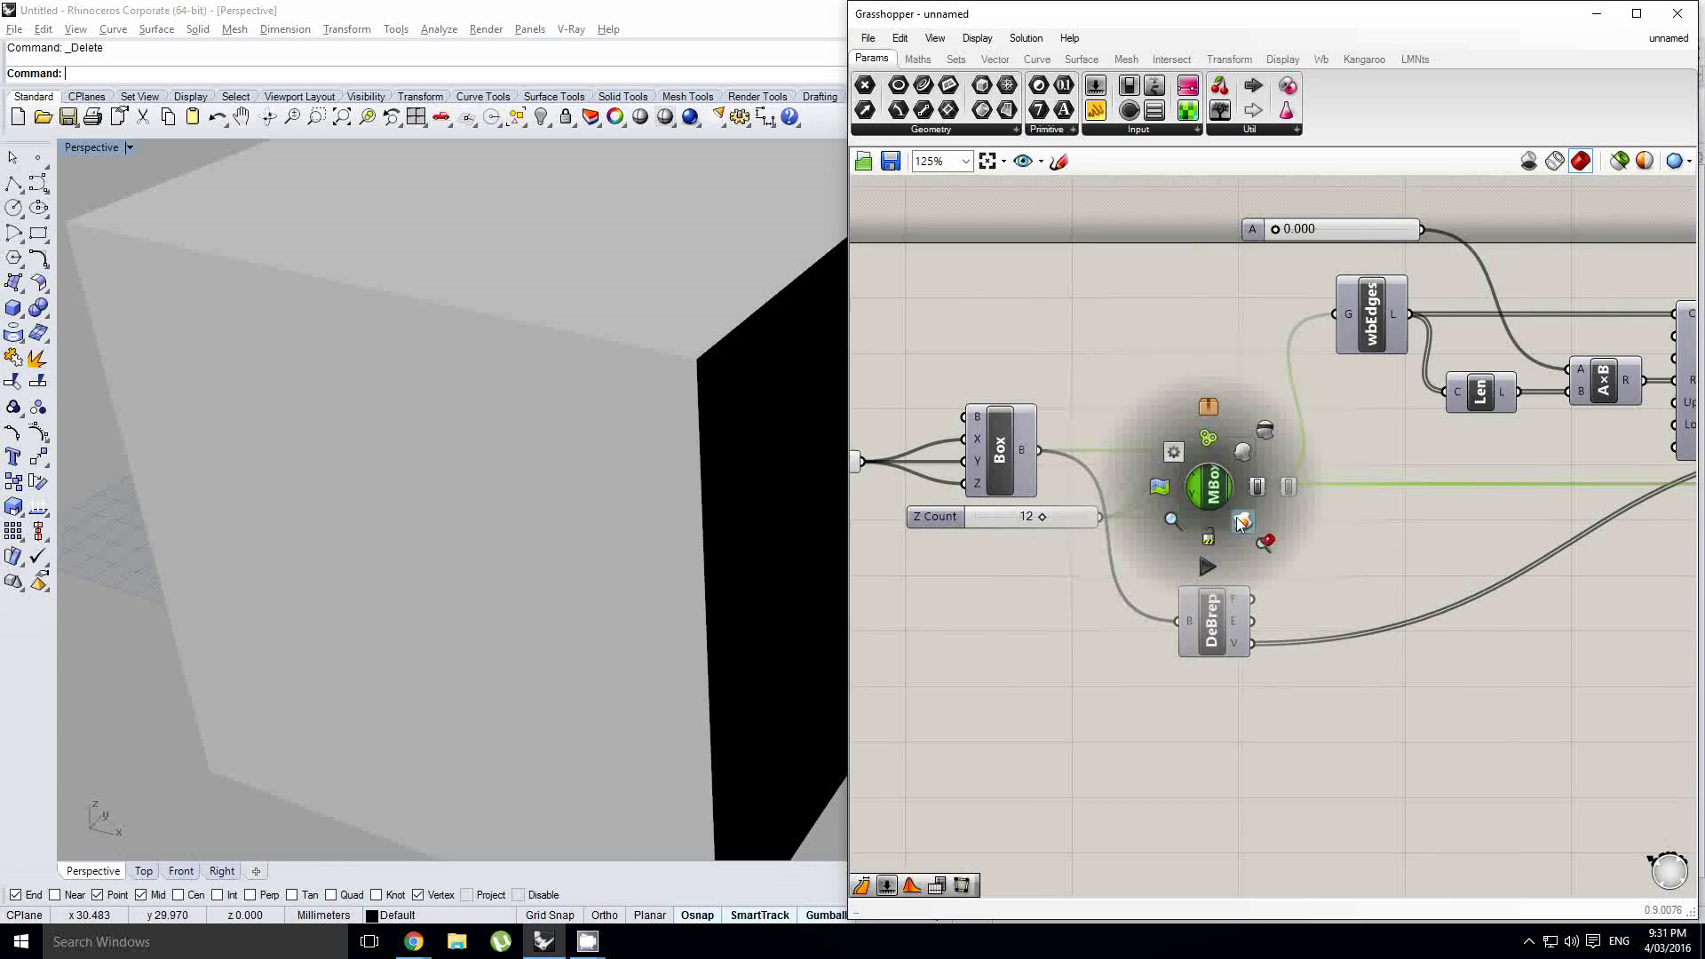
# Examine the shading of the baked box mesh from several angles and distances
pyautogui.moveTo(612, 462); pyautogui.dragTo(571, 453, button='right')
pyautogui.scroll(-4, 598, 340)
pyautogui.scroll(4, 598, 340)
pyautogui.moveTo(598, 340); pyautogui.dragTo(519, 307, button='right')
pyautogui.scroll(-5, 117, 252)
pyautogui.scroll(2, 469, 324)
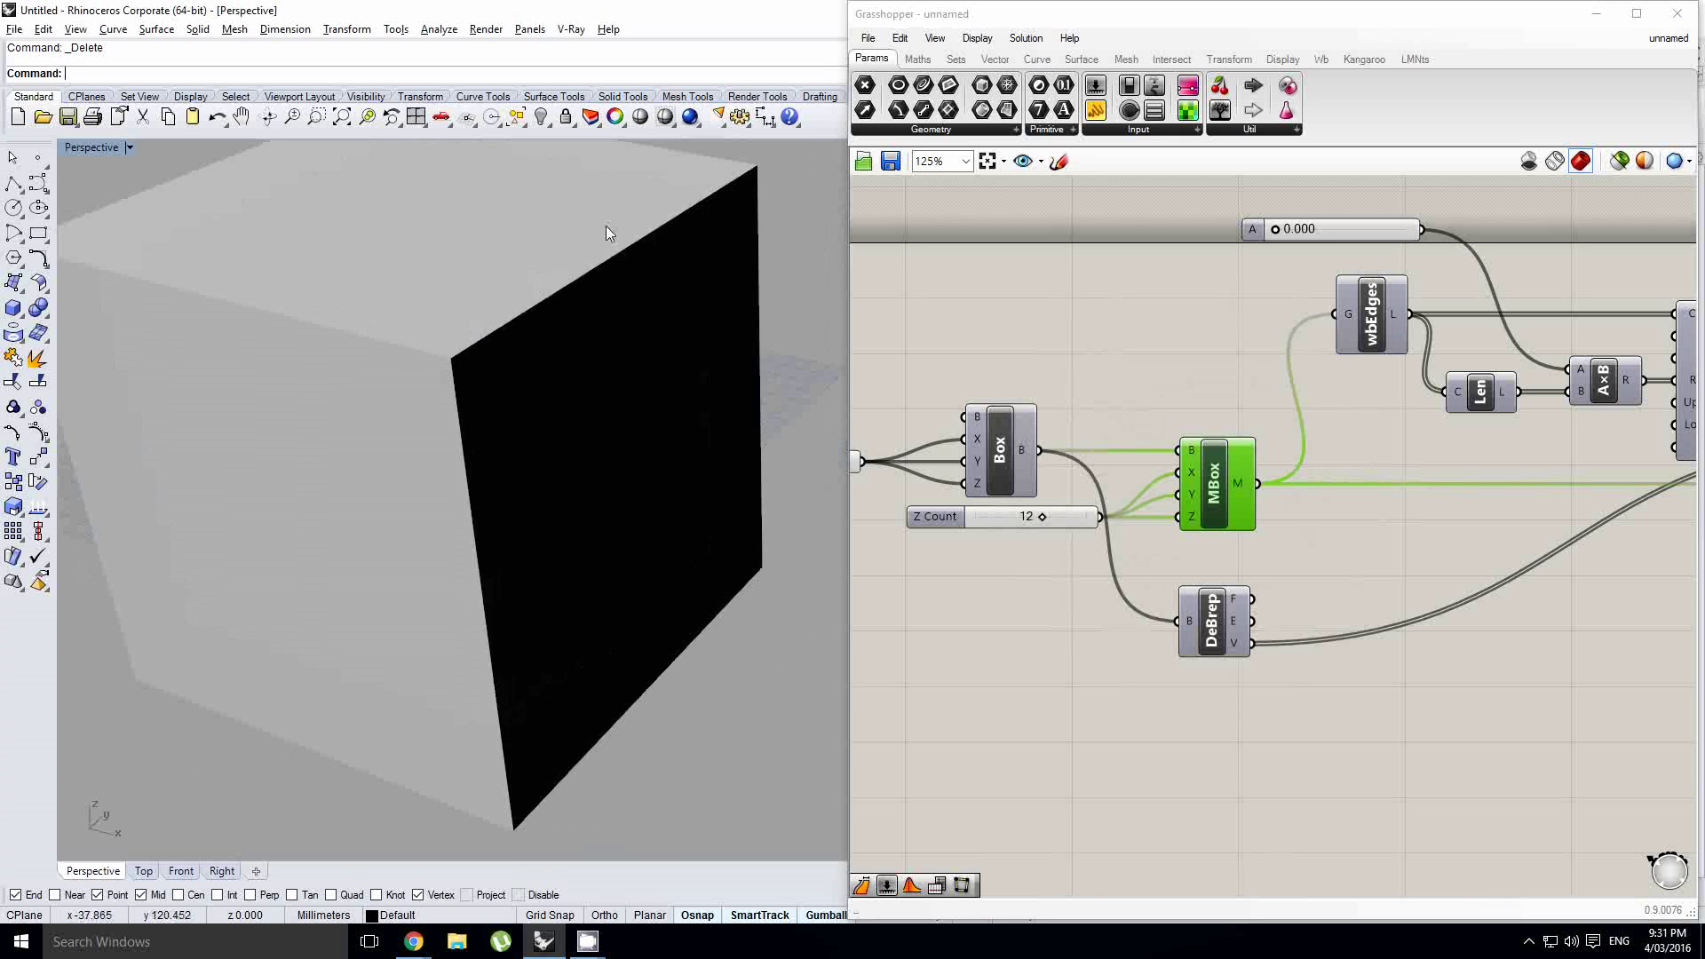
pyautogui.scroll(-4, 606, 232)
pyautogui.scroll(4, 651, 293)
pyautogui.moveTo(651, 293); pyautogui.dragTo(498, 339, button='right')
pyautogui.scroll(2, 499, 339)
# Select the baked box mesh to inspect its mesh grid, then deselect it and examine its hard edges up close
pyautogui.click(525, 400)
pyautogui.scroll(-3, 524, 400)
pyautogui.moveTo(524, 400); pyautogui.dragTo(577, 511, button='right')
pyautogui.scroll(-6, 577, 510)
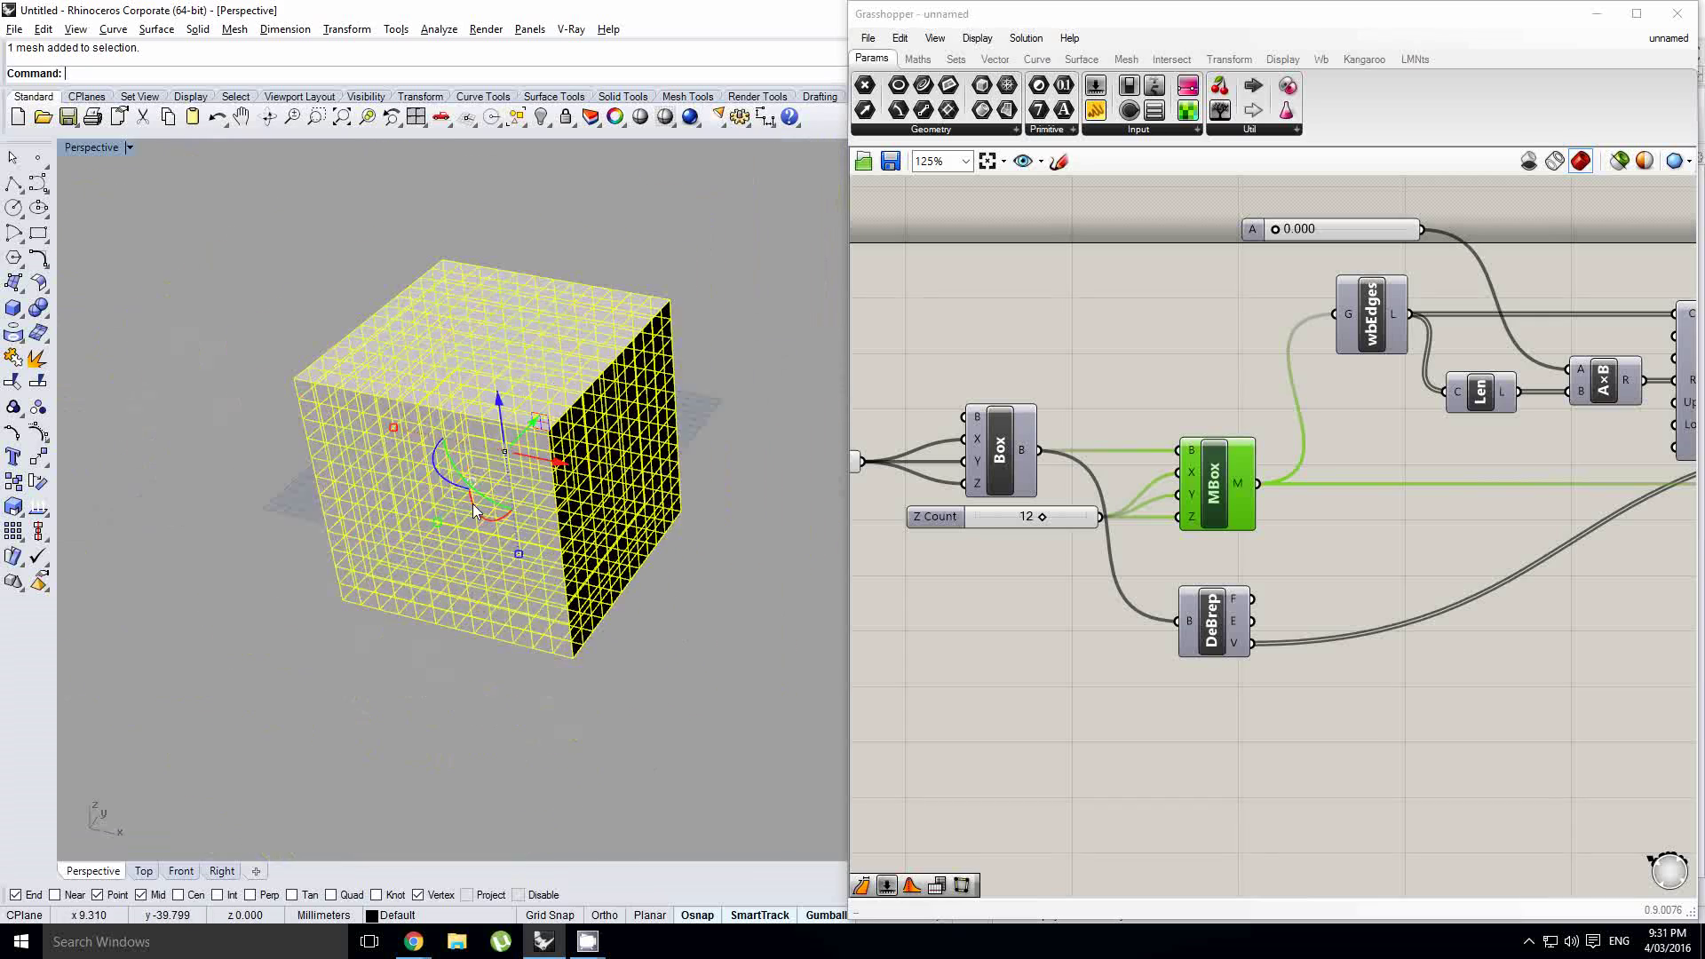
pyautogui.scroll(3, 489, 462)
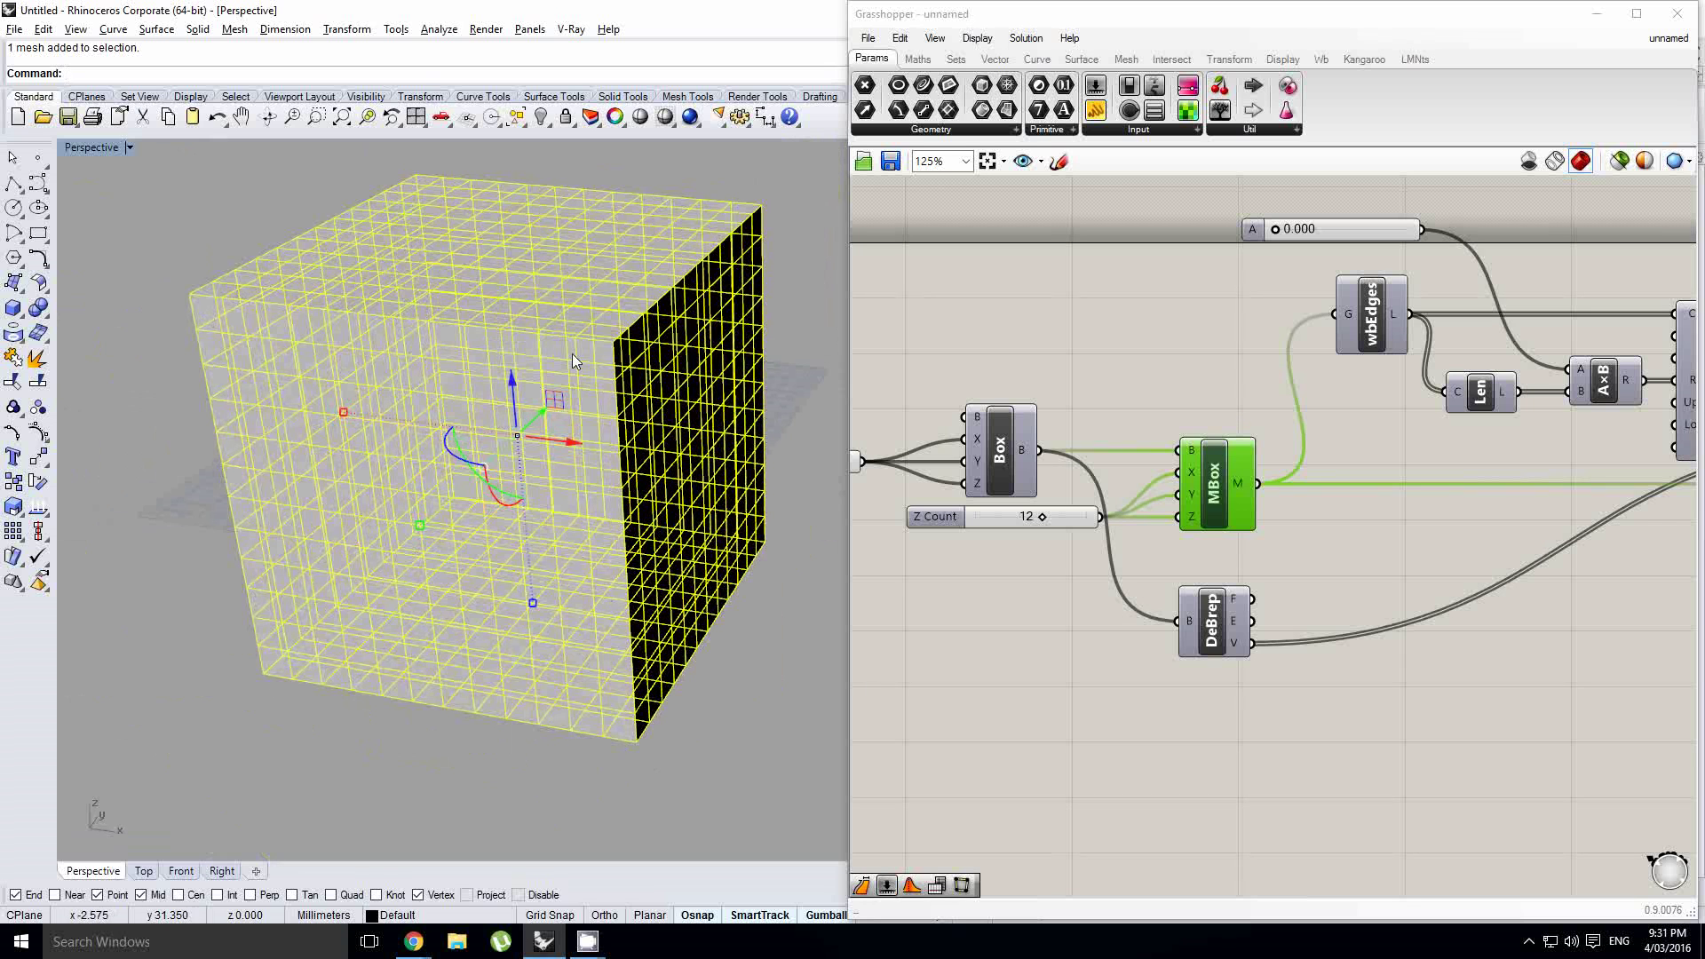
pyautogui.moveTo(575, 348); pyautogui.dragTo(565, 366, button='right')
pyautogui.click(178, 464)
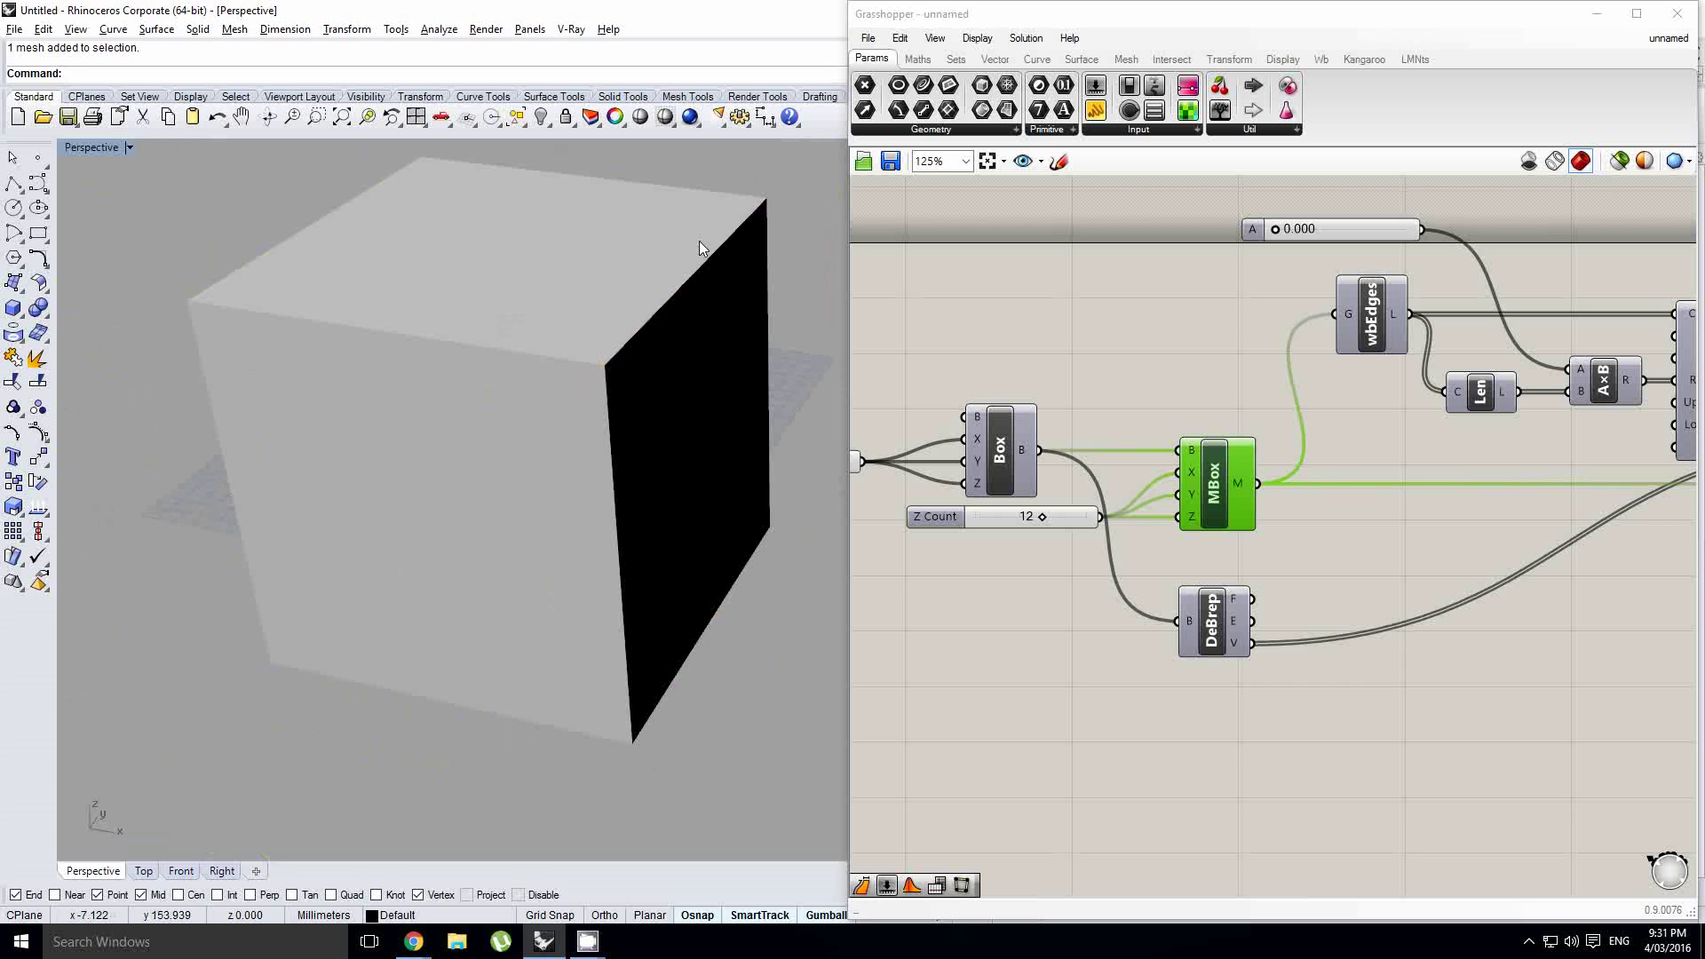
pyautogui.moveTo(421, 268); pyautogui.dragTo(498, 316, button='right')
pyautogui.scroll(4, 515, 293)
pyautogui.scroll(-4, 426, 338)
pyautogui.scroll(3, 359, 365)
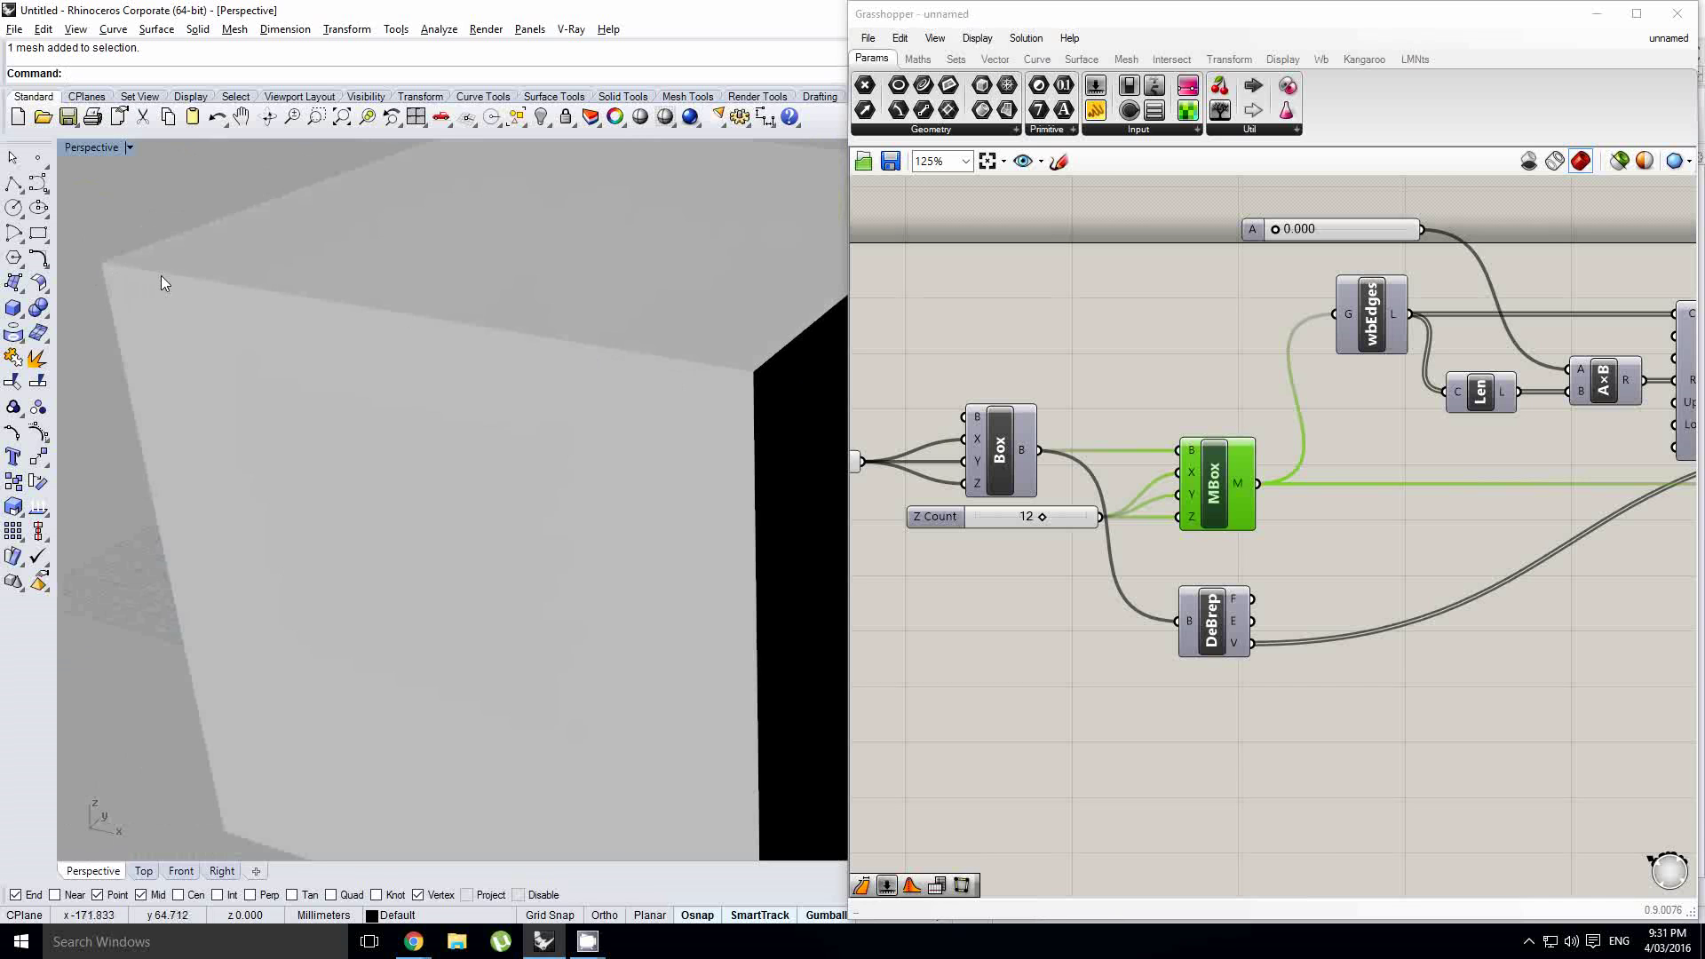
pyautogui.scroll(3, 222, 360)
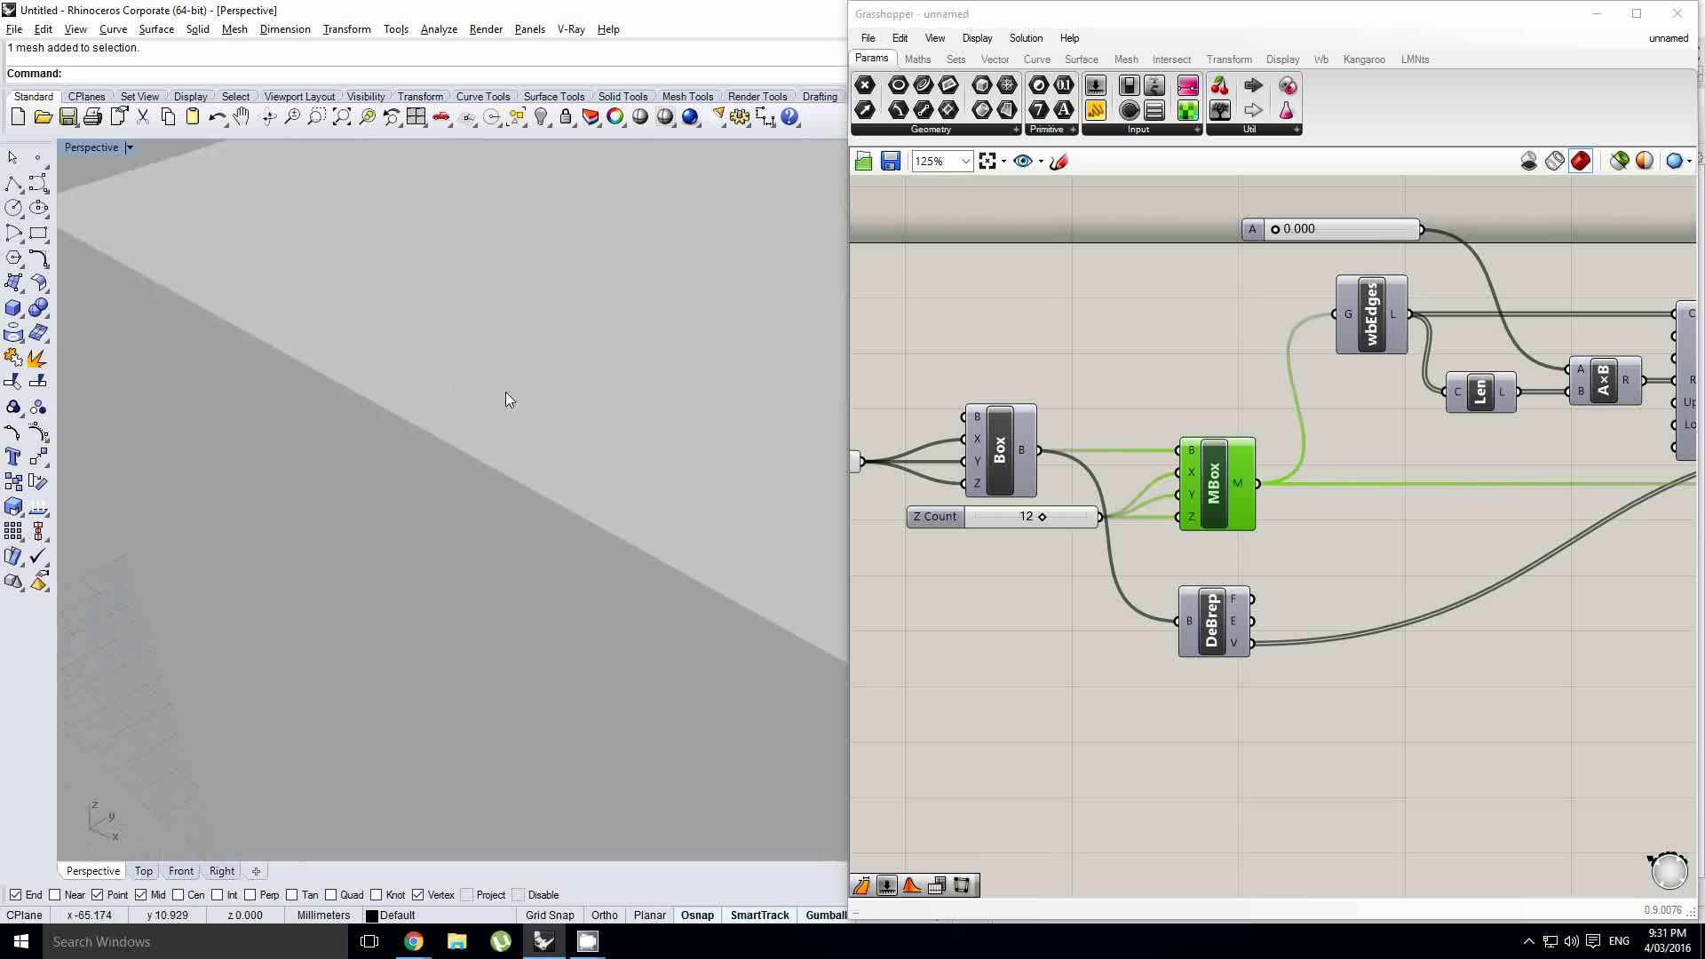
# Delete the baked box mesh from the Perspective viewport
pyautogui.scroll(-8, 350, 503)
pyautogui.moveTo(456, 484); pyautogui.dragTo(520, 448, button='right')
pyautogui.moveTo(487, 531); pyautogui.dragTo(531, 479, button='right')
pyautogui.scroll(4, 508, 504)
pyautogui.scroll(-4, 543, 474)
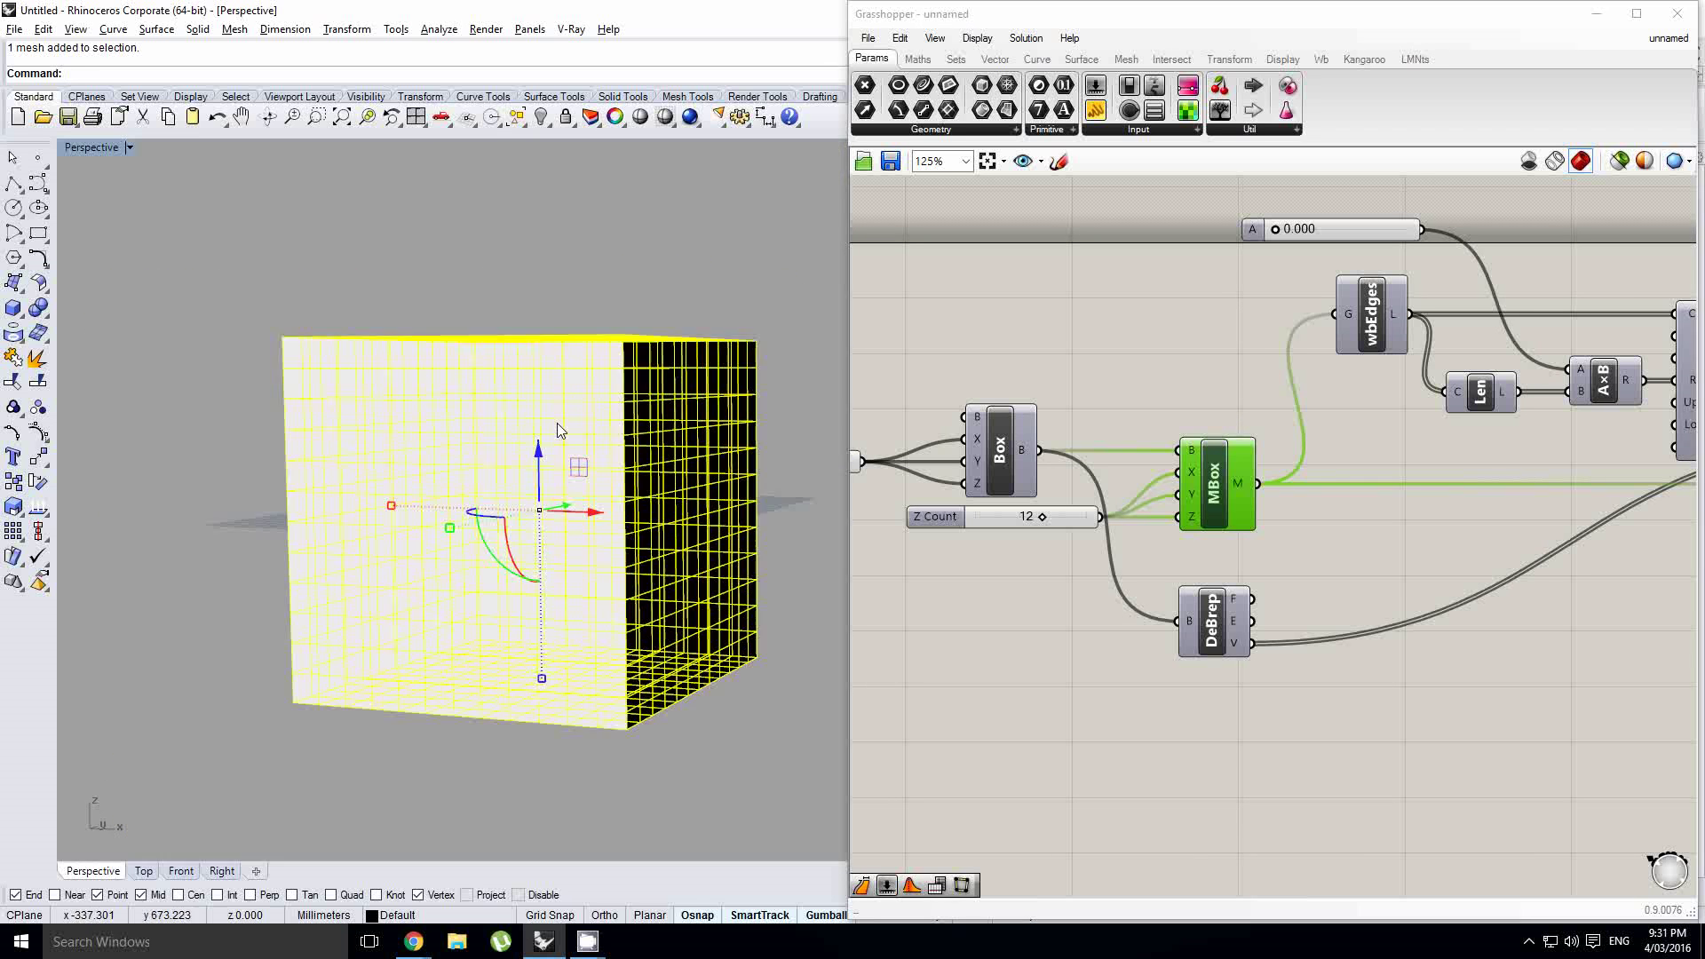
pyautogui.press('Delete')
# Bake the relaxed geometry from the Mesh parameter after the Kangaroo component again
pyautogui.moveTo(1351, 462); pyautogui.dragTo(1129, 456, button='right')
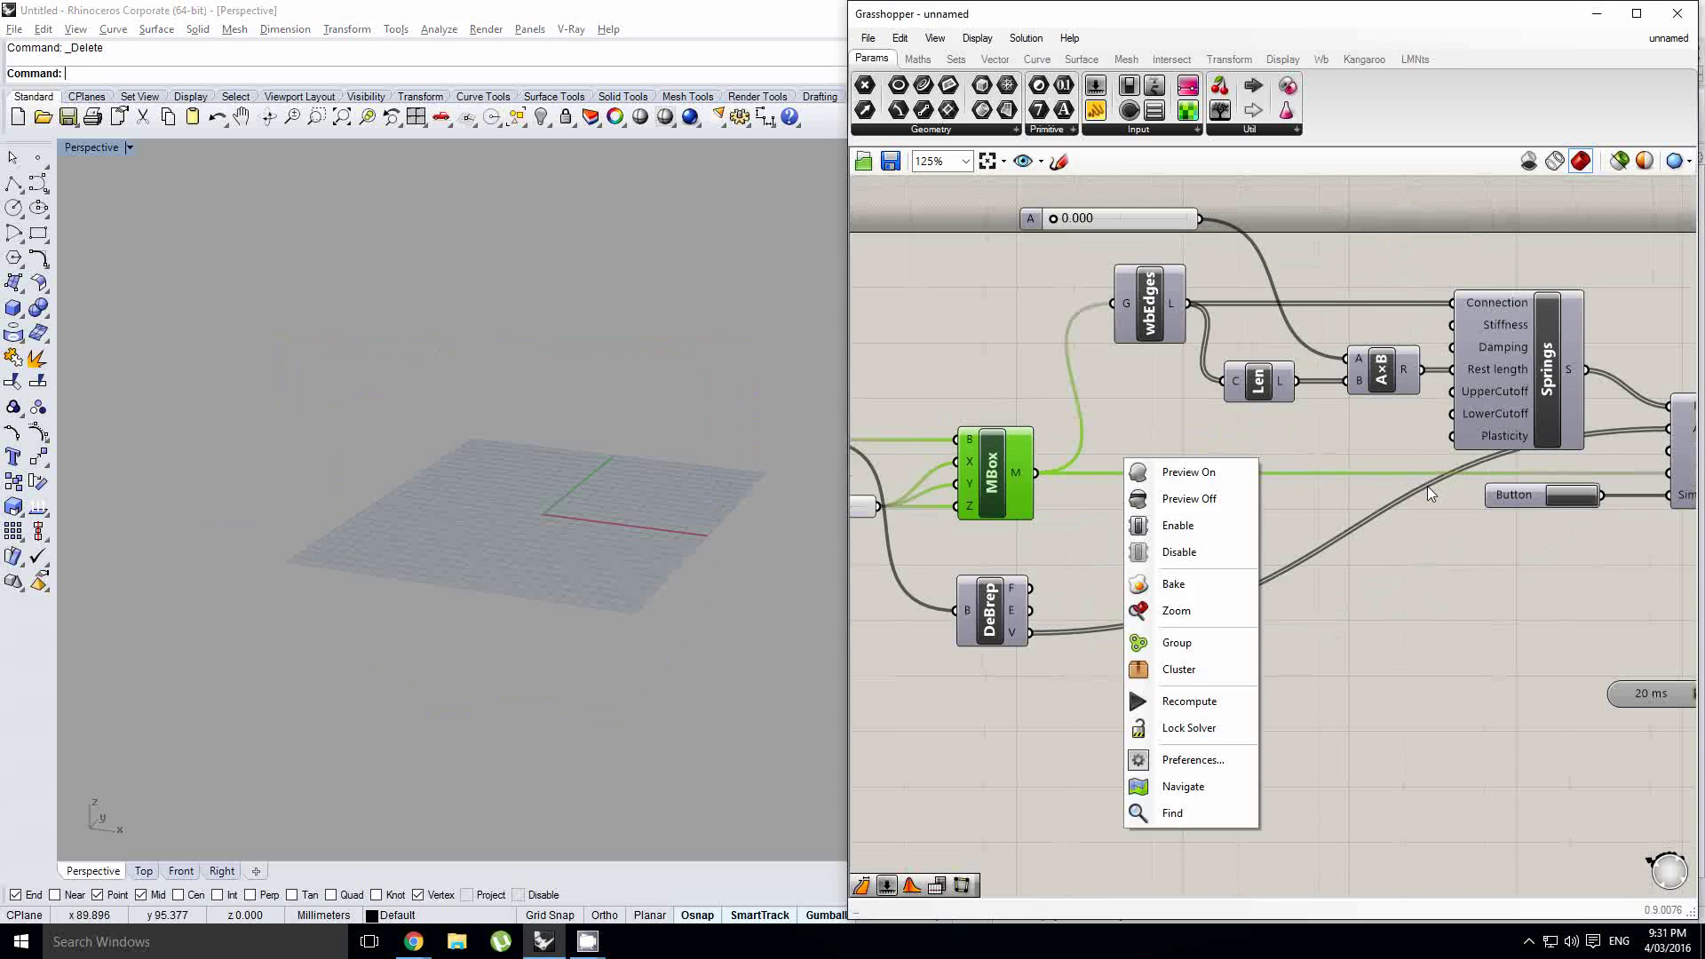
pyautogui.moveTo(1460, 492); pyautogui.dragTo(1144, 508, button='right')
pyautogui.scroll(-4, 1035, 511)
pyautogui.scroll(5, 1298, 501)
pyautogui.click(1316, 508)
pyautogui.middleClick(1317, 508)
pyautogui.click(1358, 535)
# Check the newly baked relaxed mesh up close and delete it
pyautogui.moveTo(668, 505); pyautogui.dragTo(653, 504, button='right')
pyautogui.scroll(8, 563, 481)
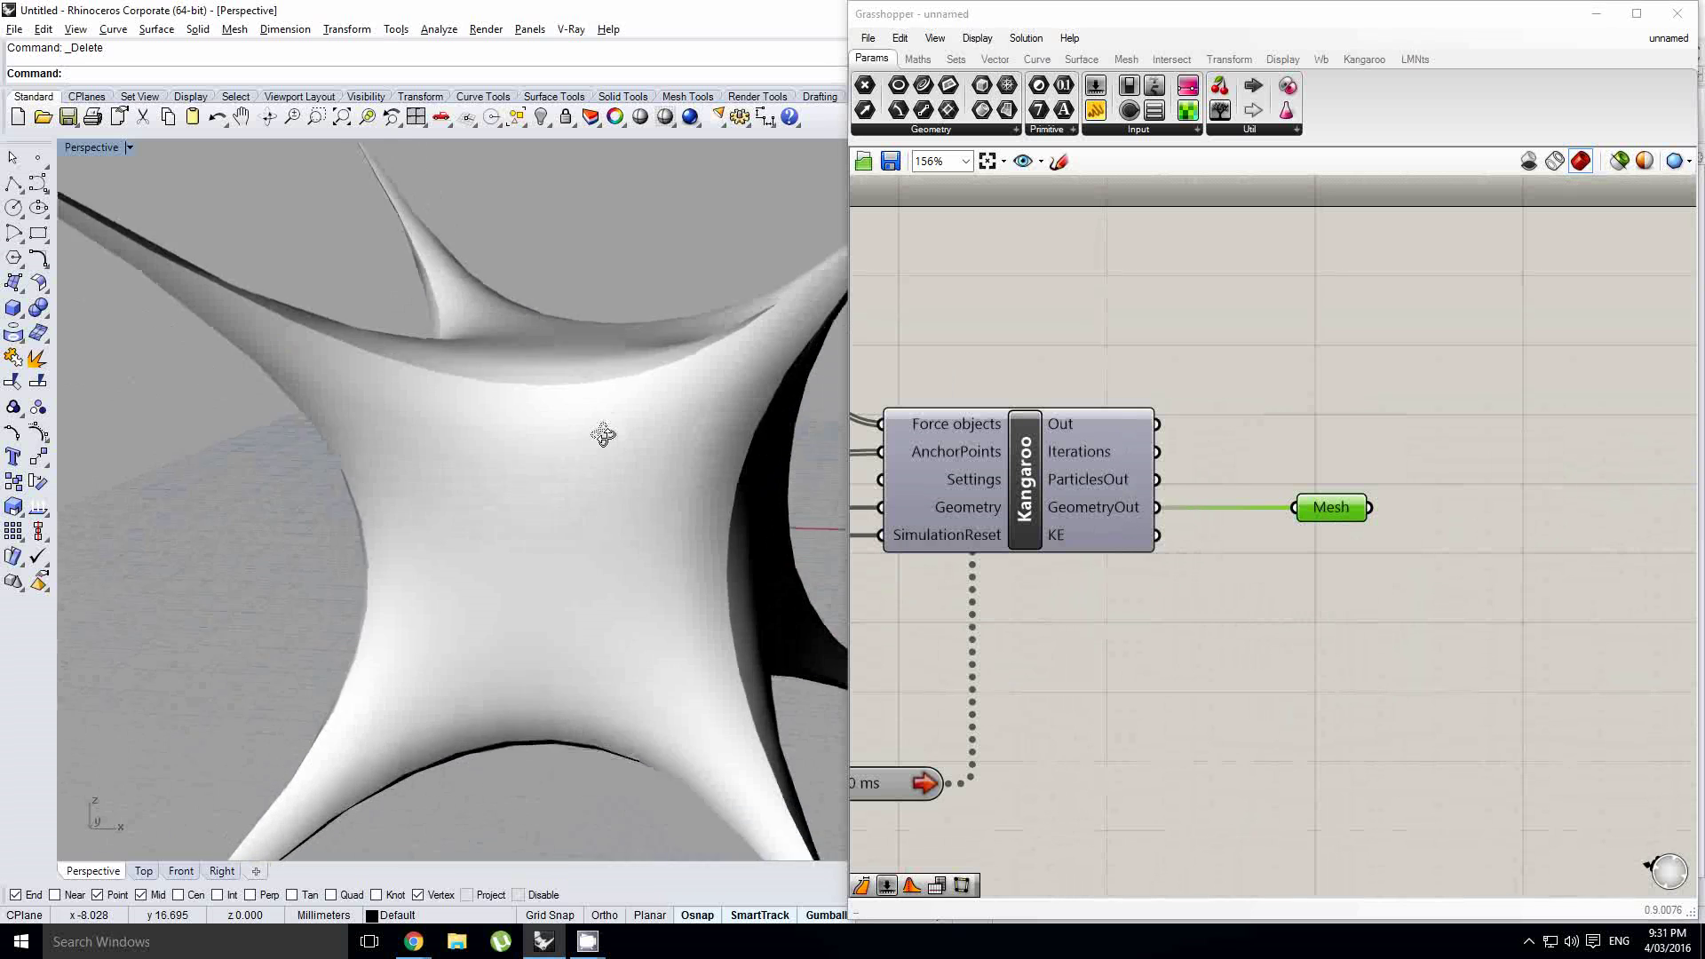
pyautogui.click(555, 473)
pyautogui.press('Delete')
pyautogui.moveTo(1371, 589); pyautogui.dragTo(1323, 595, button='right')
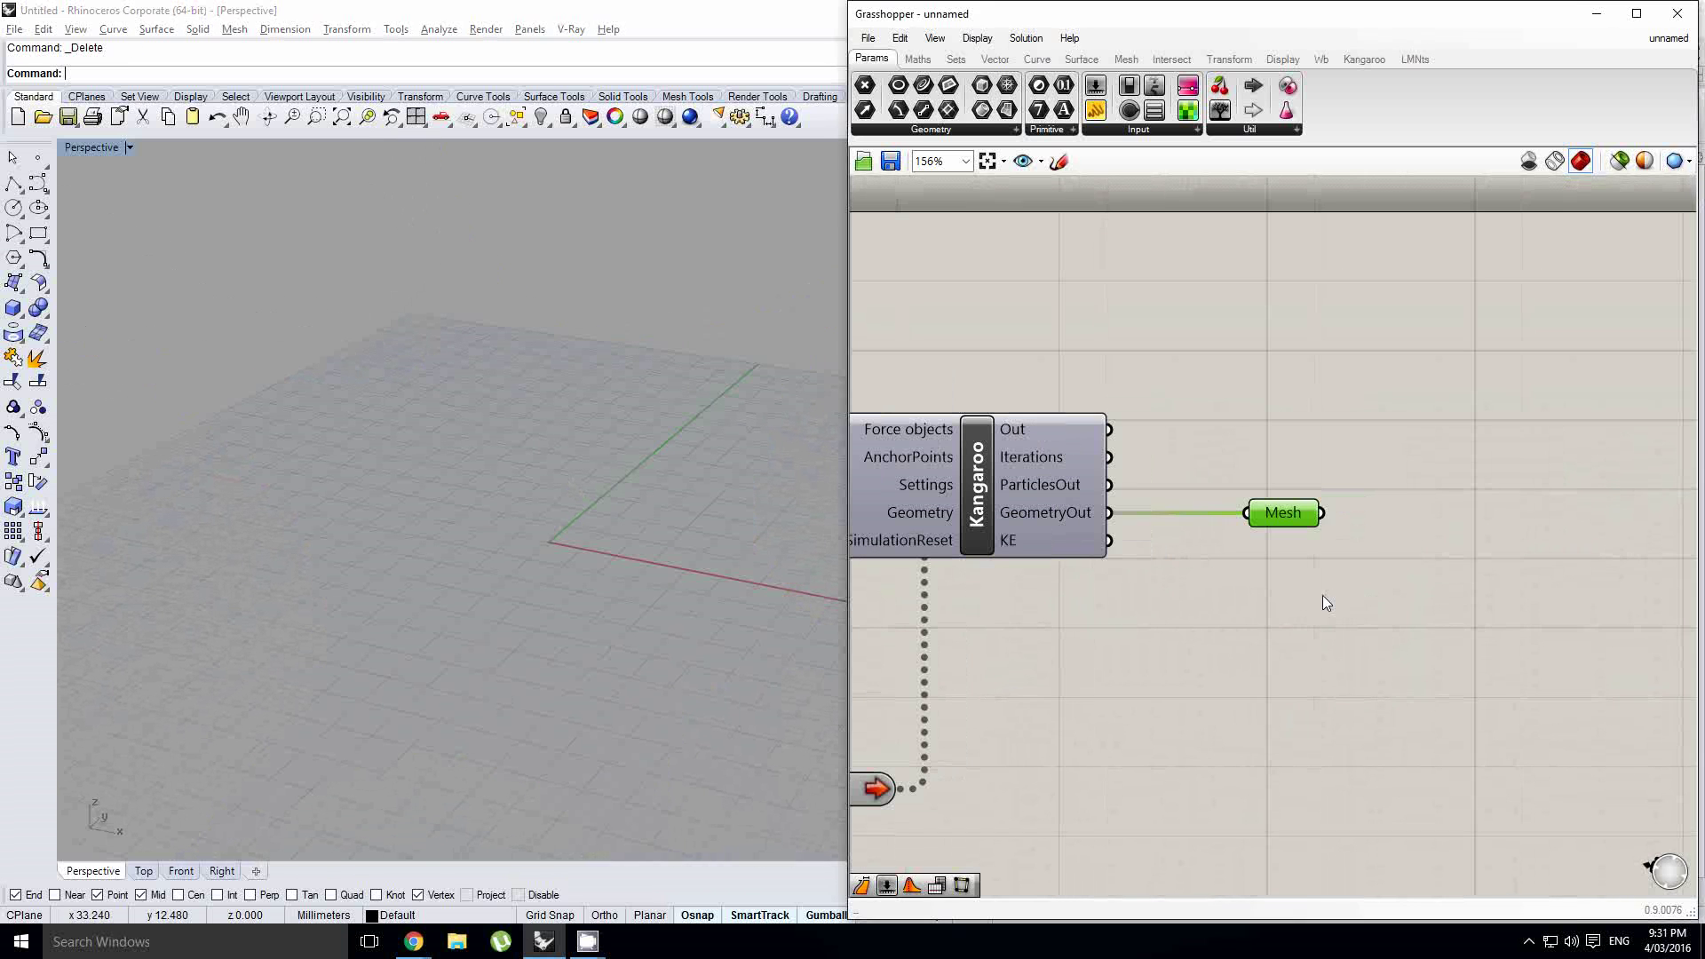
# Add a Mesh WeldVertices component after the Mesh parameter and connect the relaxed mesh to its M input
pyautogui.doubleClick(1486, 533)
pyautogui.write('weld')
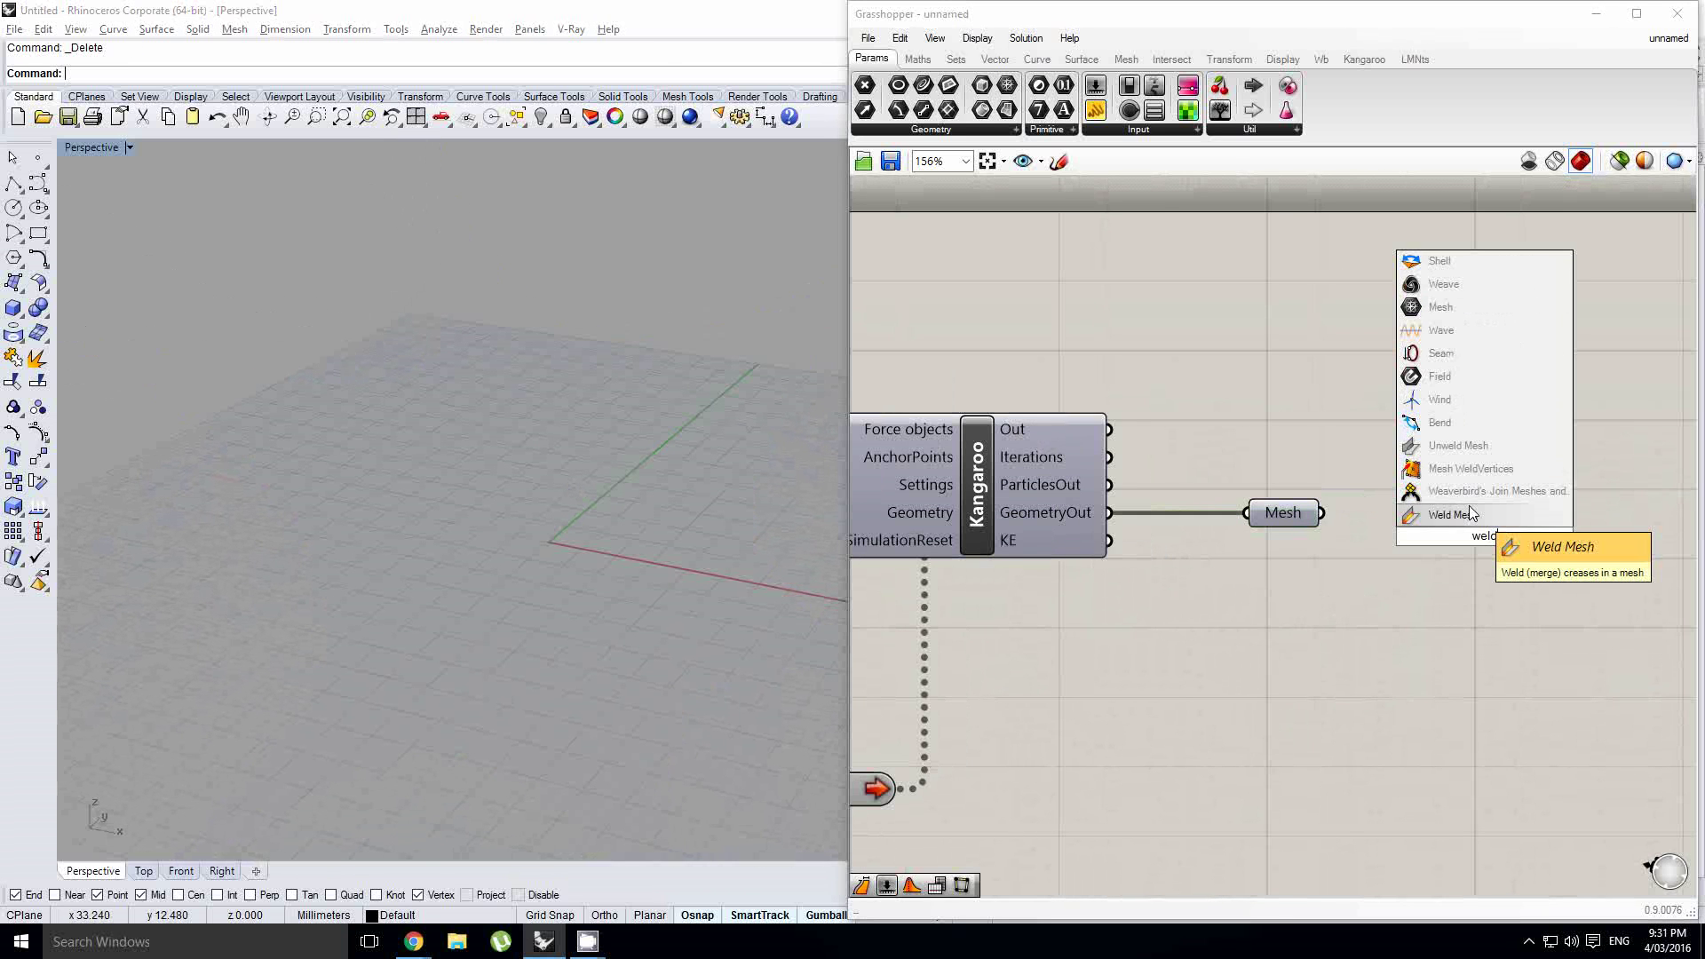
pyautogui.click(1495, 466)
pyautogui.moveTo(1479, 499); pyautogui.dragTo(1496, 503)
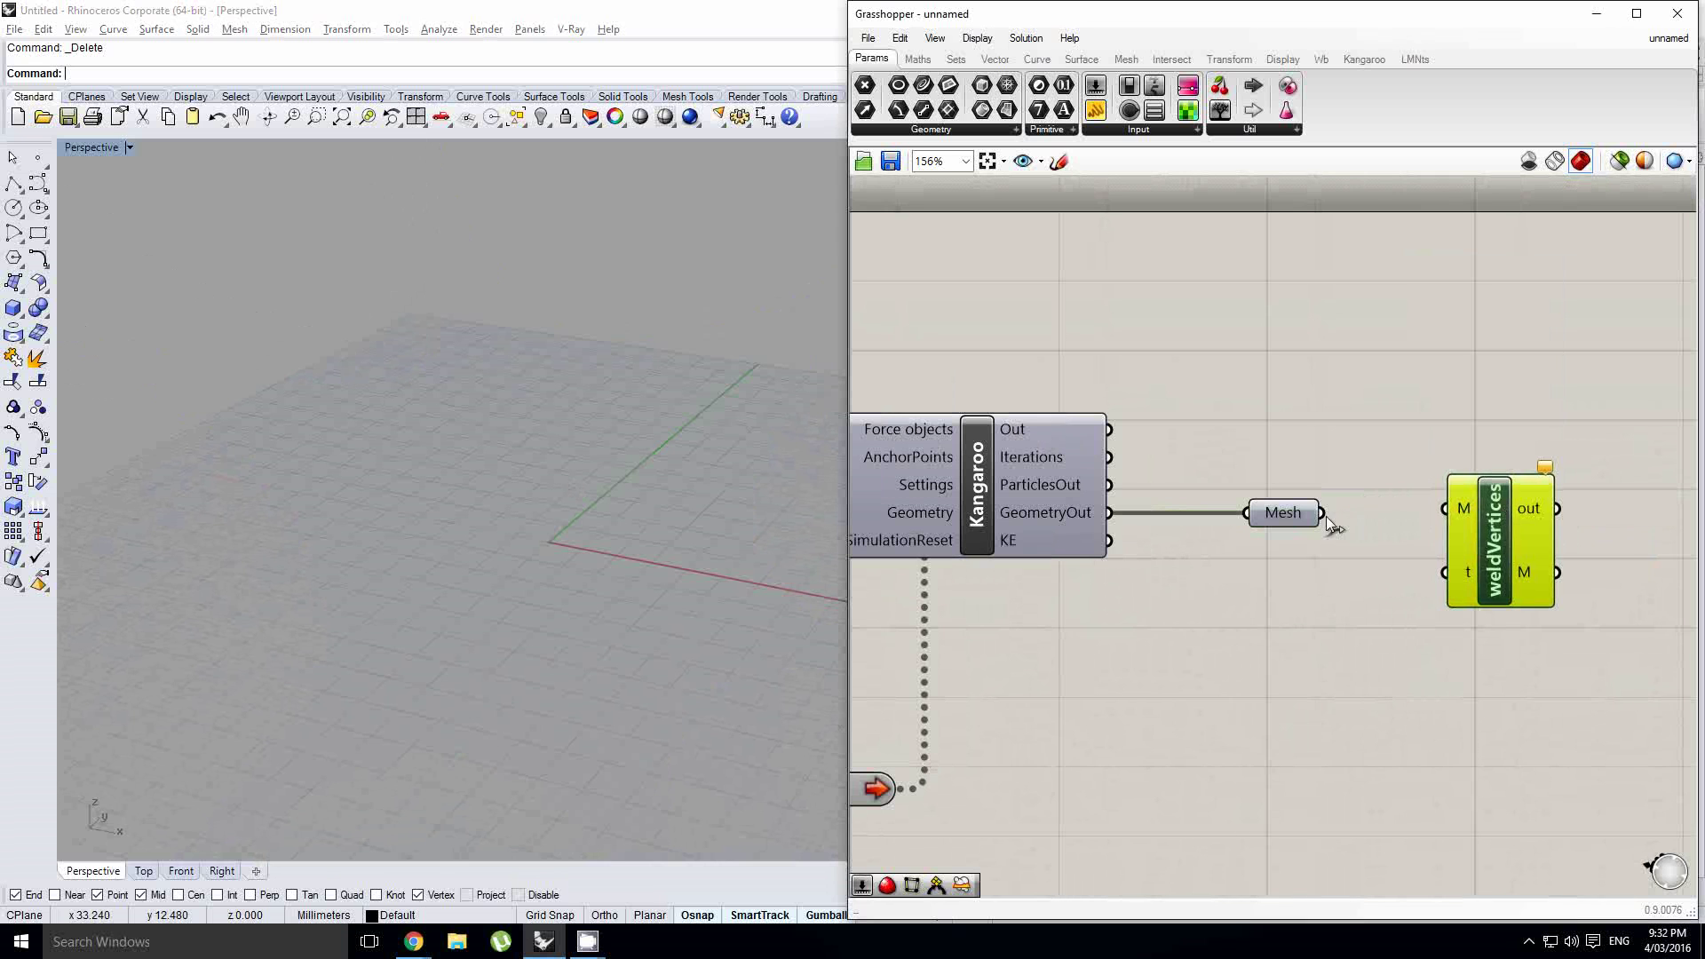
pyautogui.moveTo(1322, 513); pyautogui.dragTo(1495, 542)
pyautogui.scroll(2, 1522, 549)
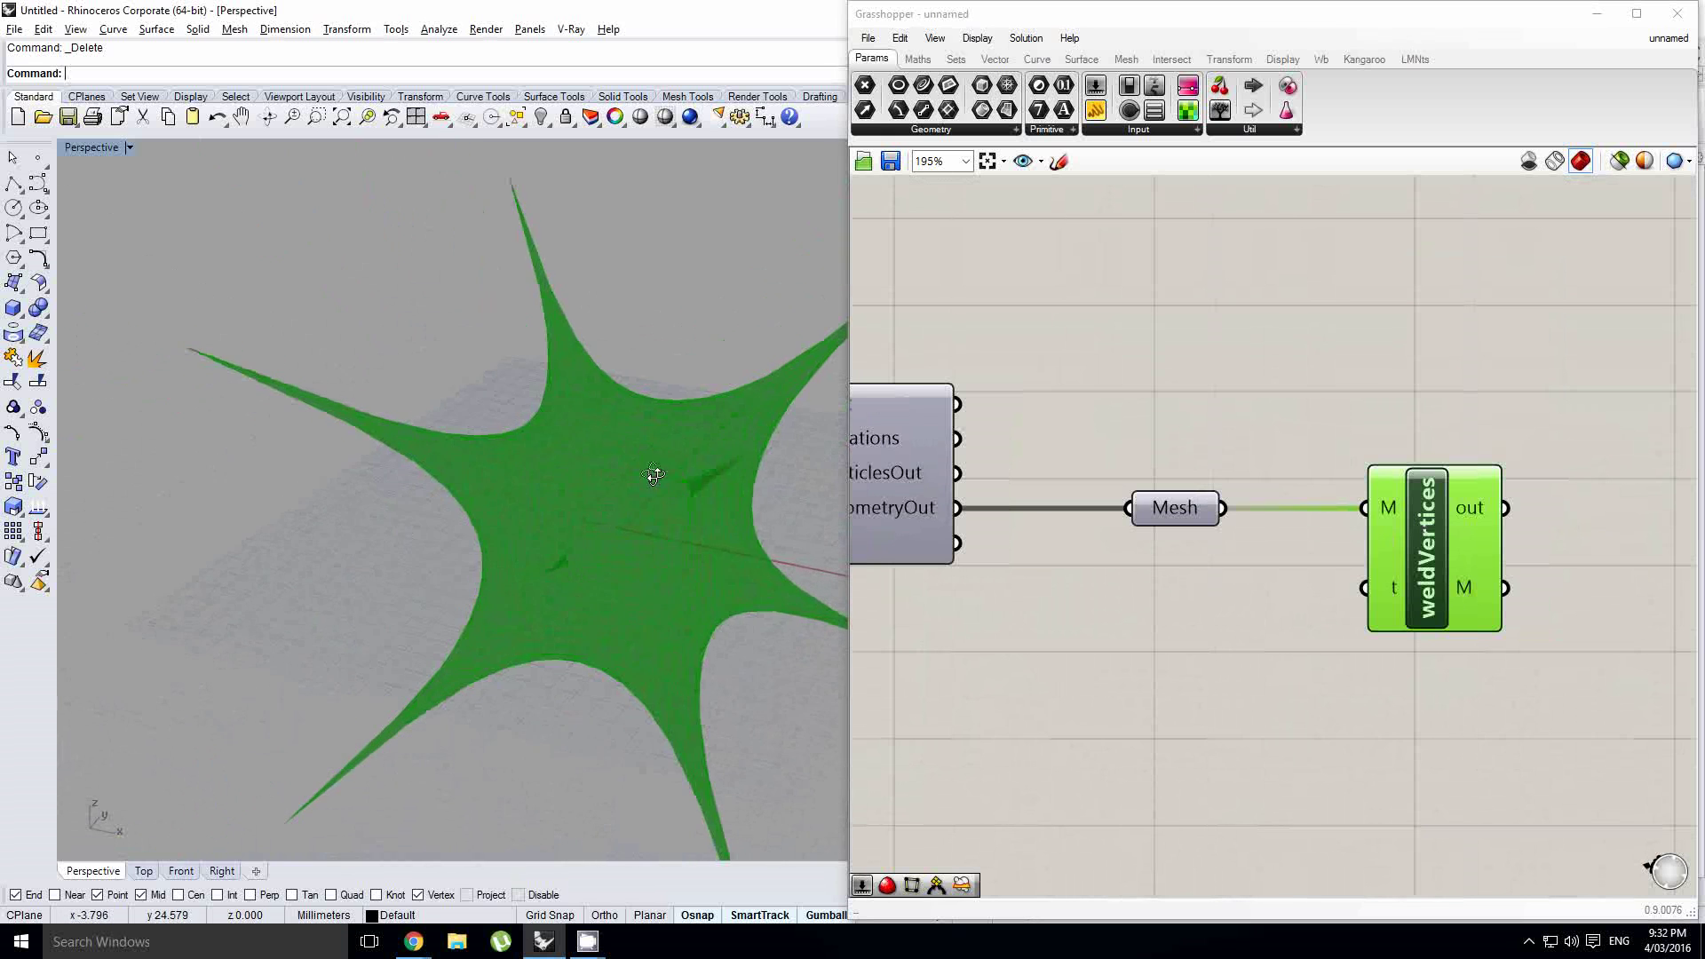
# Bake the weldVertices component's mesh and turn off the component's preview
pyautogui.middleClick(1453, 551)
pyautogui.click(1487, 587)
pyautogui.middleClick(1465, 577)
pyautogui.click(1517, 520)
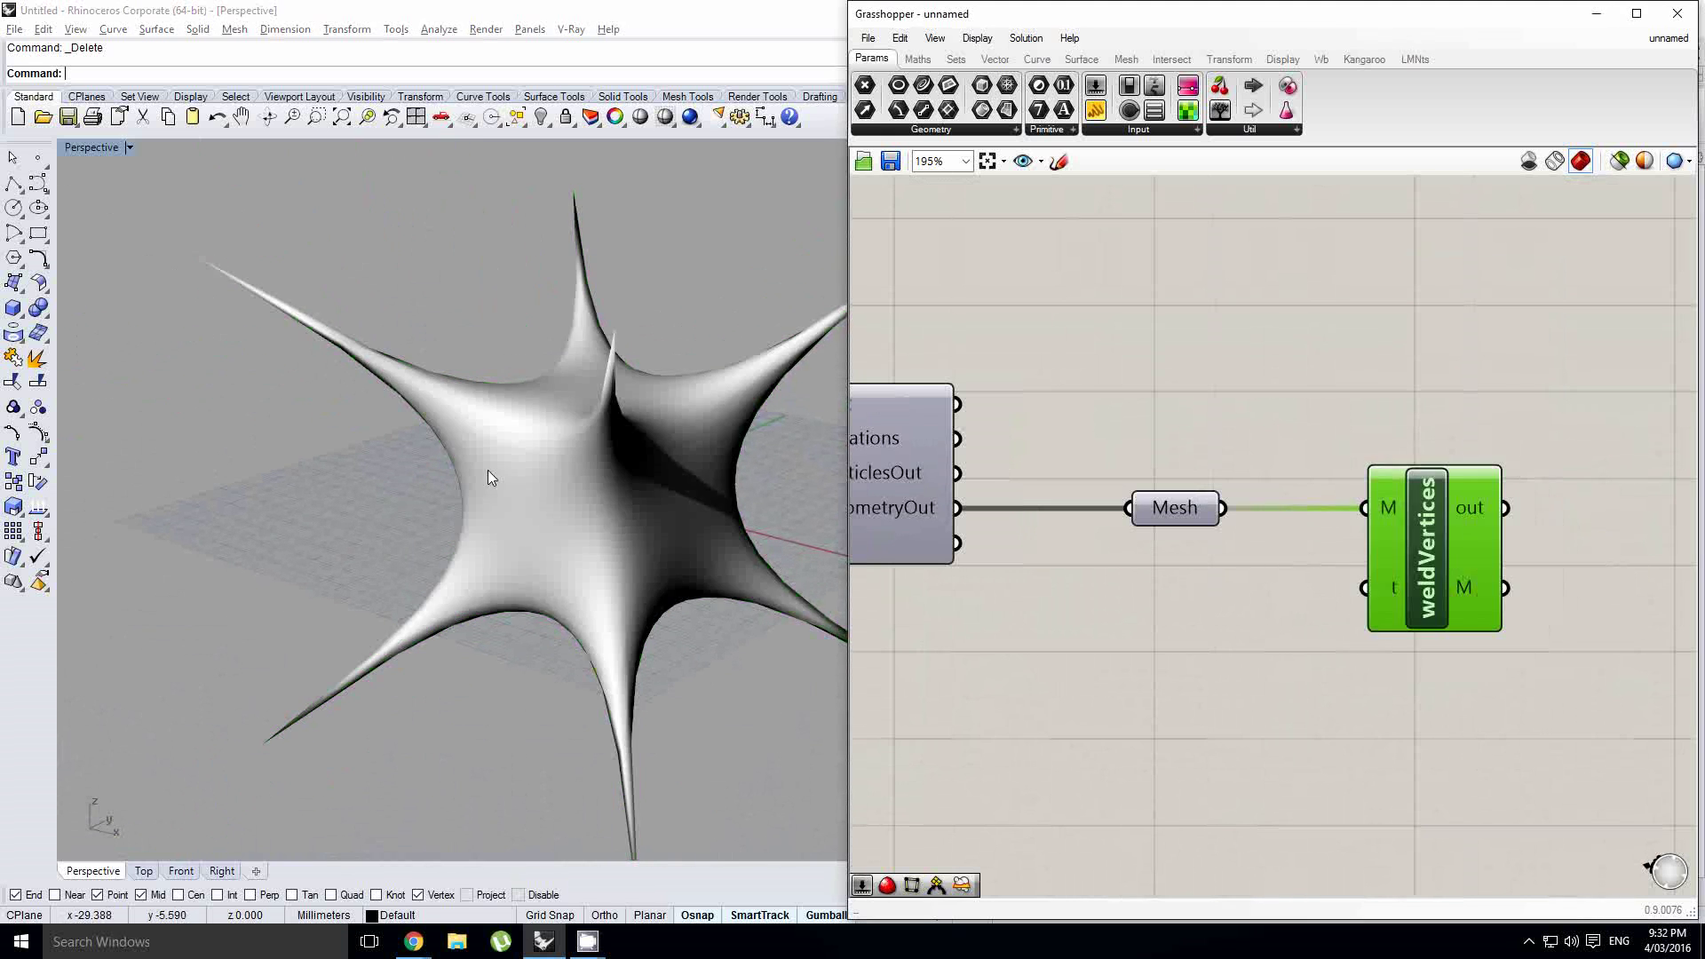
# Inspect the baked welded mesh's smooth surface up close and delete the mesh
pyautogui.scroll(6, 488, 471)
pyautogui.moveTo(487, 471); pyautogui.dragTo(513, 437, button='right')
pyautogui.scroll(-6, 551, 426)
pyautogui.scroll(4, 579, 424)
pyautogui.click(513, 437)
pyautogui.press('Delete')
# Delete the weldVertices component from the definition
pyautogui.moveTo(1226, 515); pyautogui.dragTo(1516, 516, button='right')
pyautogui.scroll(-3, 1518, 488)
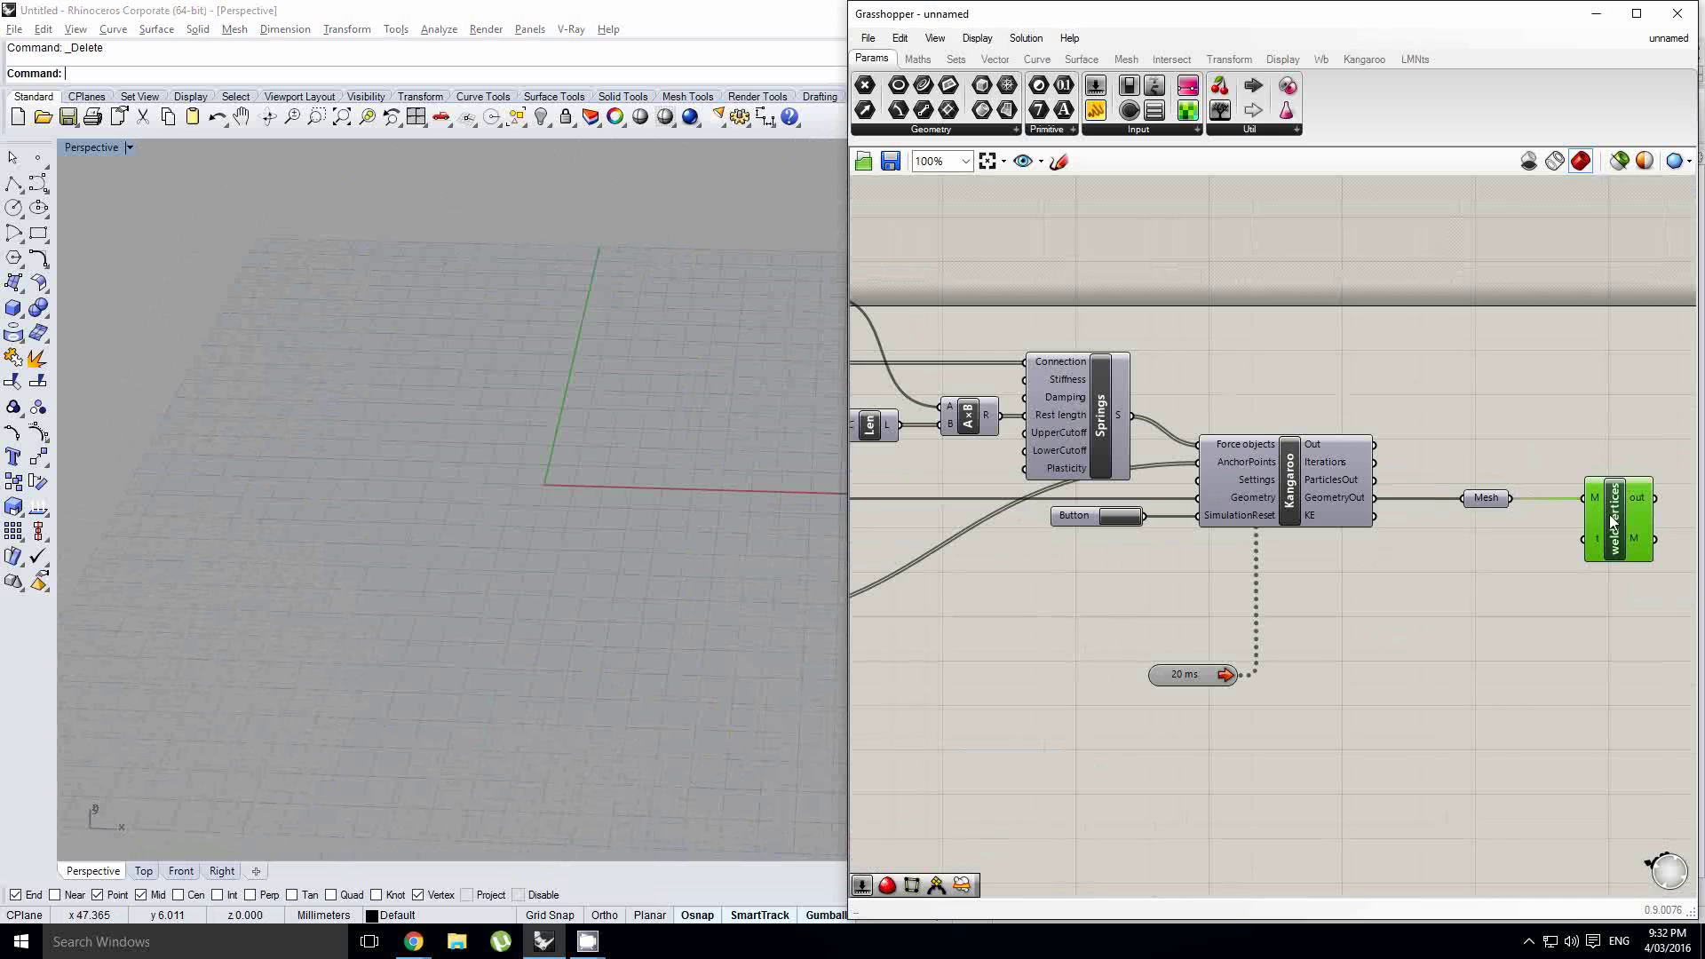
pyautogui.press('Delete')
# Move the Kangaroo component with its Button, timer and Mesh parameter farther from the Springs component to make room
pyautogui.moveTo(1415, 498); pyautogui.dragTo(1704, 524, button='right')
pyautogui.moveTo(1243, 526); pyautogui.dragTo(1423, 537, button='right')
pyautogui.moveTo(1312, 578); pyautogui.dragTo(1112, 518, button='right')
pyautogui.scroll(-5, 1183, 558)
pyautogui.scroll(5, 1174, 560)
pyautogui.moveTo(1523, 418); pyautogui.dragTo(1328, 429, button='right')
pyautogui.moveTo(1593, 566); pyautogui.dragTo(1556, 563, button='right')
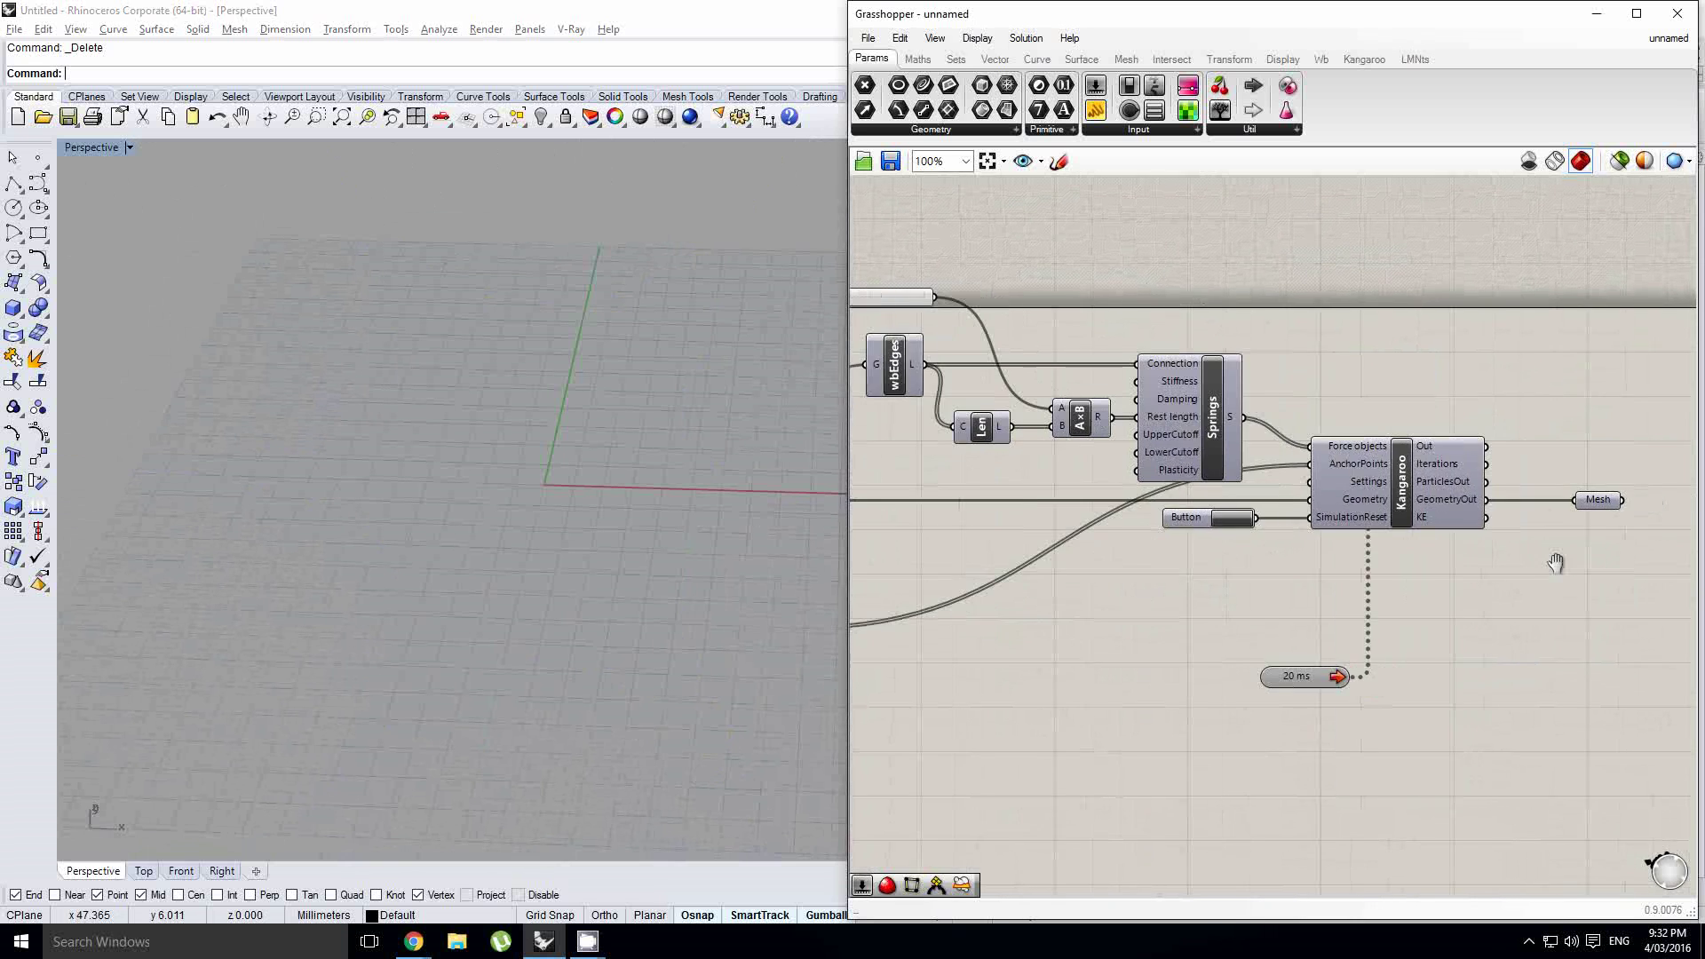
pyautogui.scroll(-1, 1556, 563)
pyautogui.moveTo(1596, 582); pyautogui.dragTo(1516, 497)
pyautogui.scroll(1, 1234, 511)
pyautogui.moveTo(1153, 511); pyautogui.dragTo(1325, 508)
# Add a UnaryForce component and place it directly below the Springs component
pyautogui.moveTo(1194, 536); pyautogui.dragTo(1272, 526, button='right')
pyautogui.doubleClick(1173, 531)
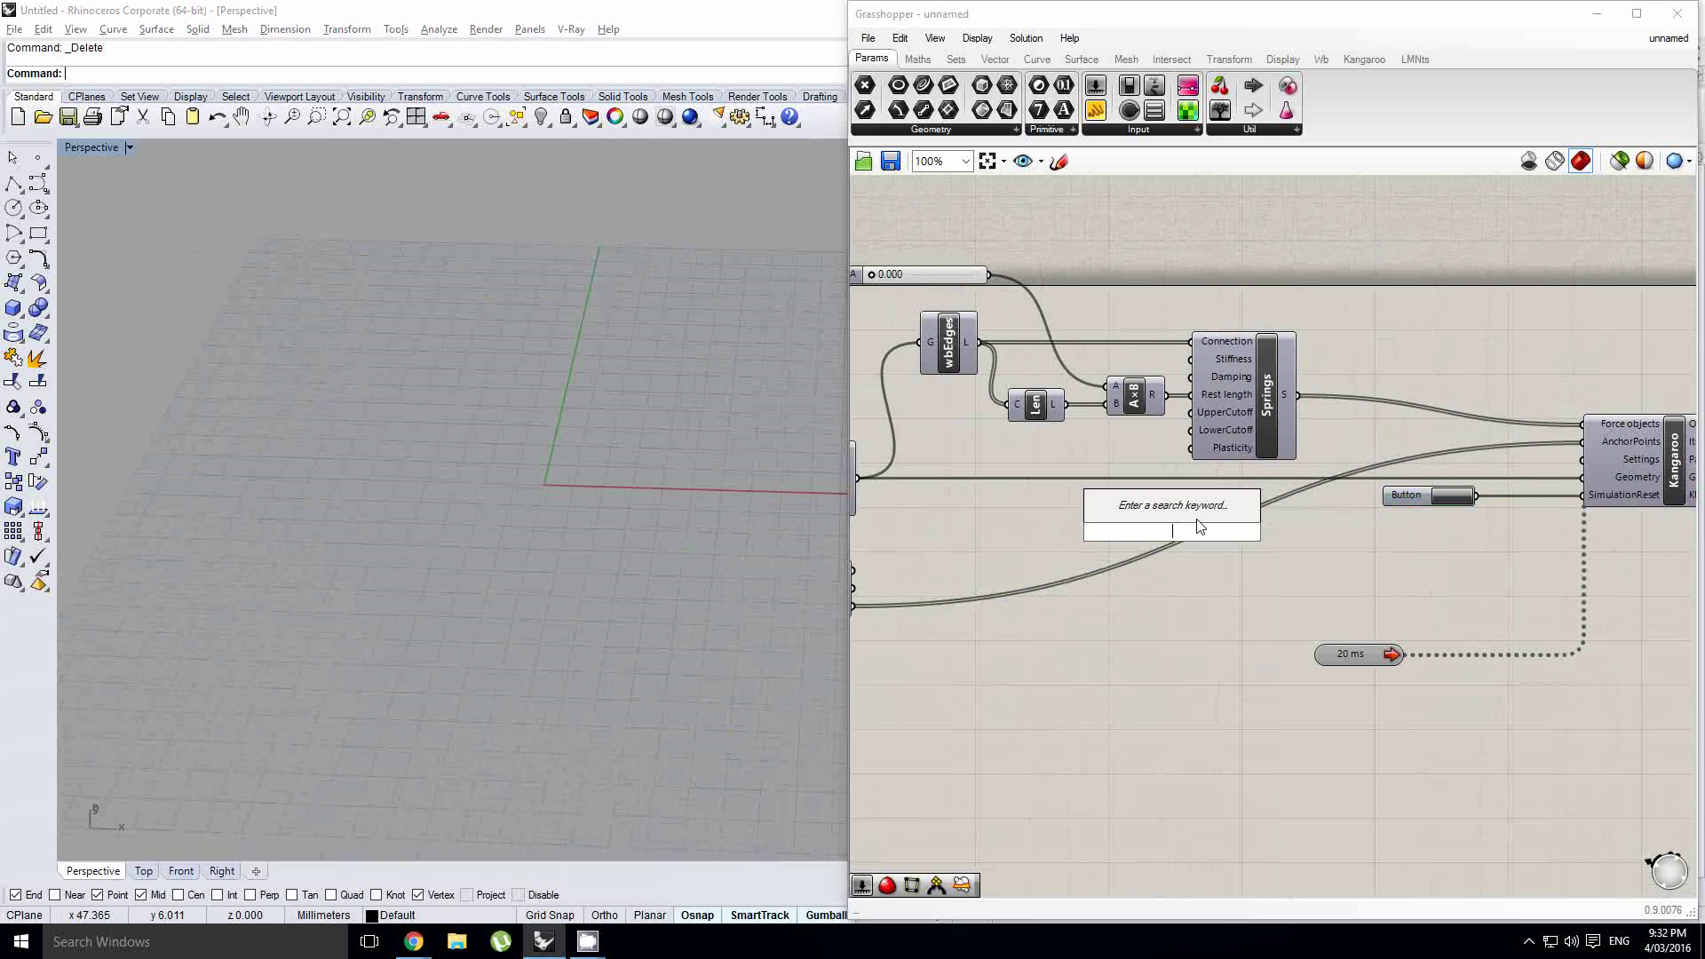
pyautogui.write('unary')
pyautogui.click(1200, 514)
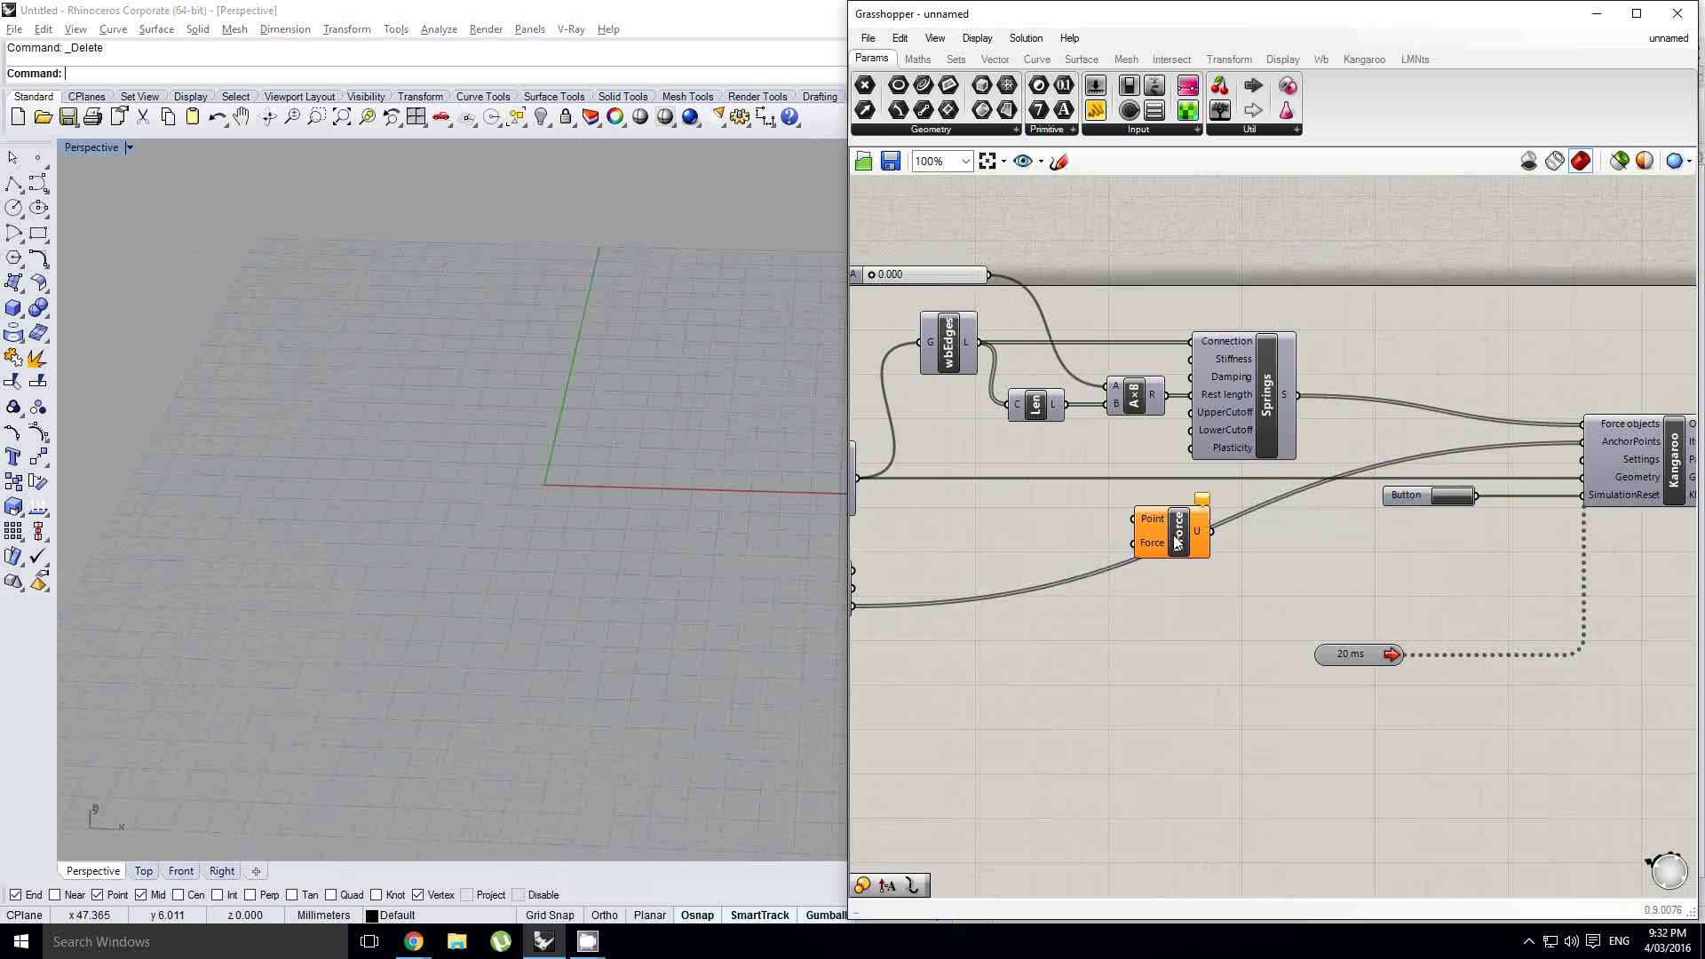
pyautogui.moveTo(1174, 542); pyautogui.dragTo(1237, 527)
pyautogui.moveTo(1093, 507); pyautogui.dragTo(1292, 502, button='right')
pyautogui.rightClick(1291, 505)
pyautogui.moveTo(1454, 521); pyautogui.dragTo(1458, 521)
pyautogui.moveTo(1527, 477); pyautogui.dragTo(1229, 494, button='right')
pyautogui.moveTo(1147, 533); pyautogui.dragTo(1154, 525)
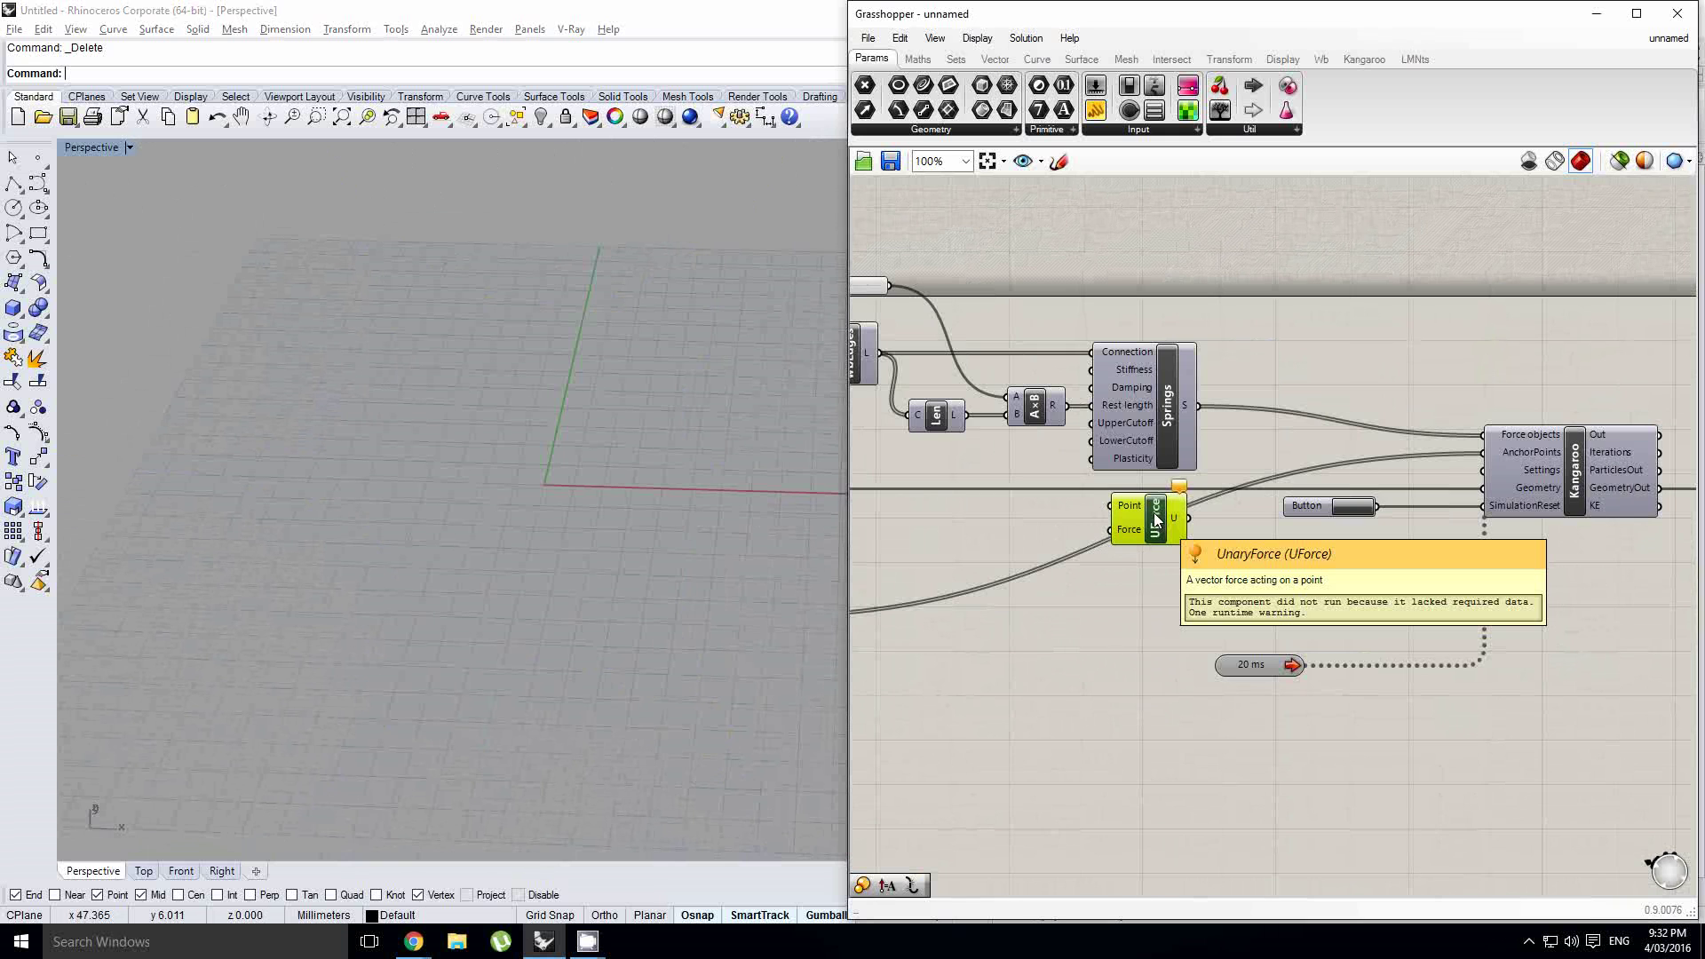
# Add a Deconstruct Mesh component fed by the MBox mesh and connect its vertices to the UForce Point input
pyautogui.moveTo(1105, 509); pyautogui.dragTo(1258, 509, button='right')
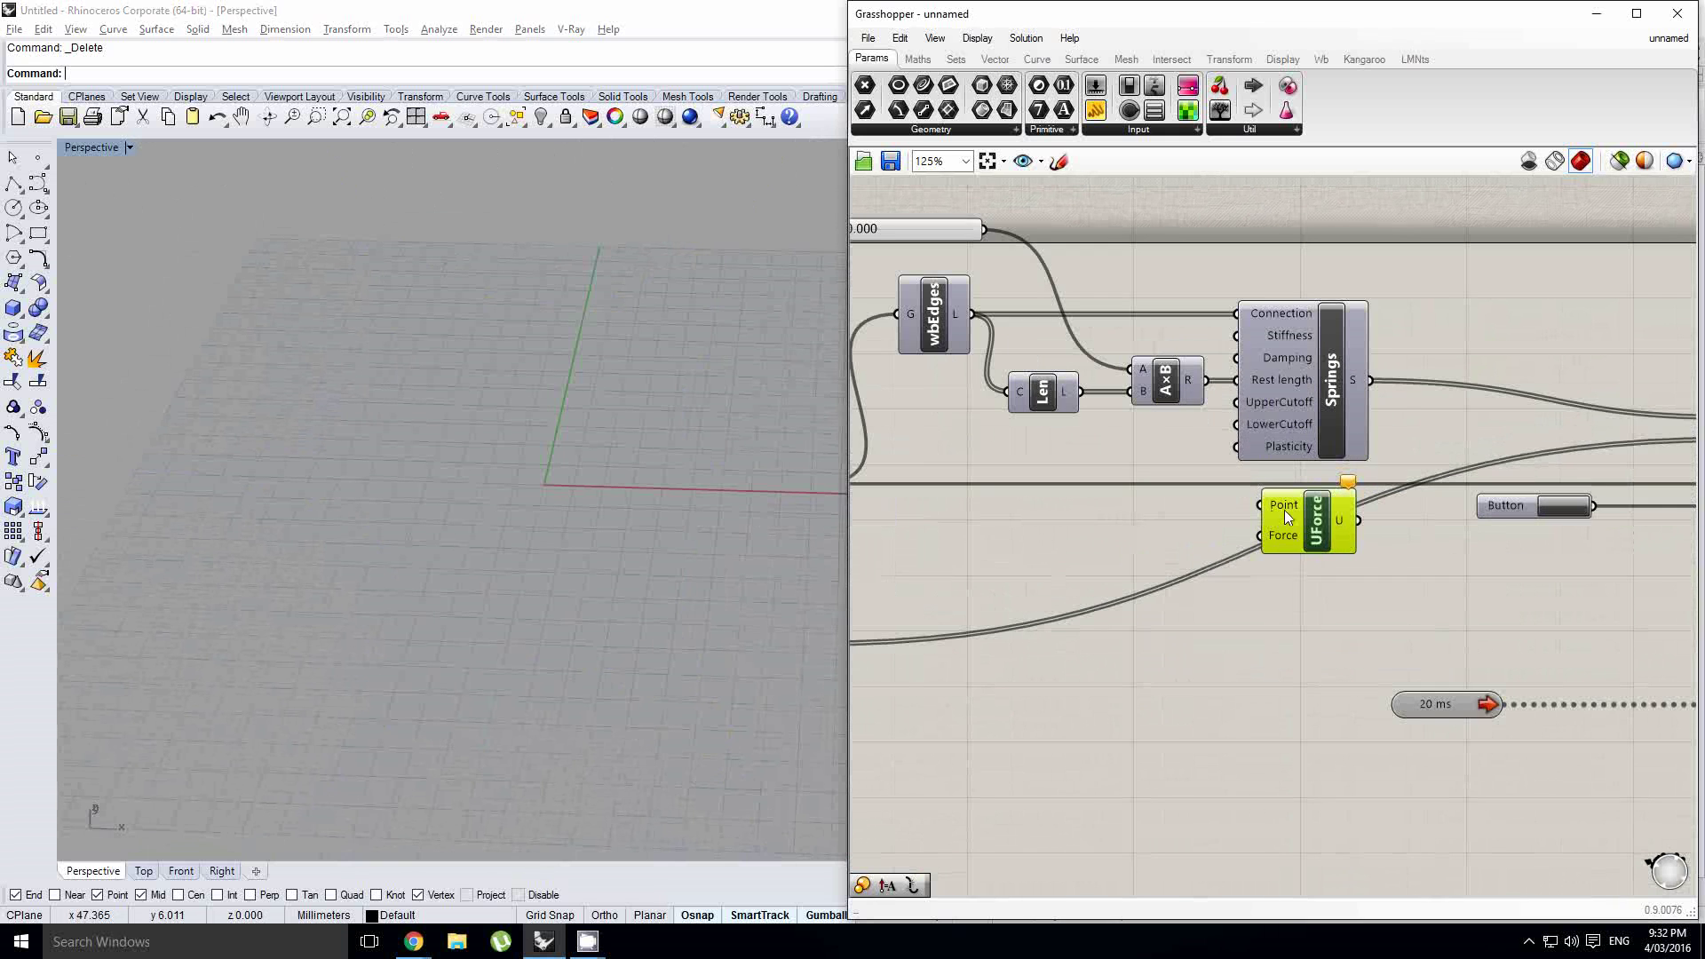
pyautogui.moveTo(1144, 520); pyautogui.dragTo(1183, 514, button='right')
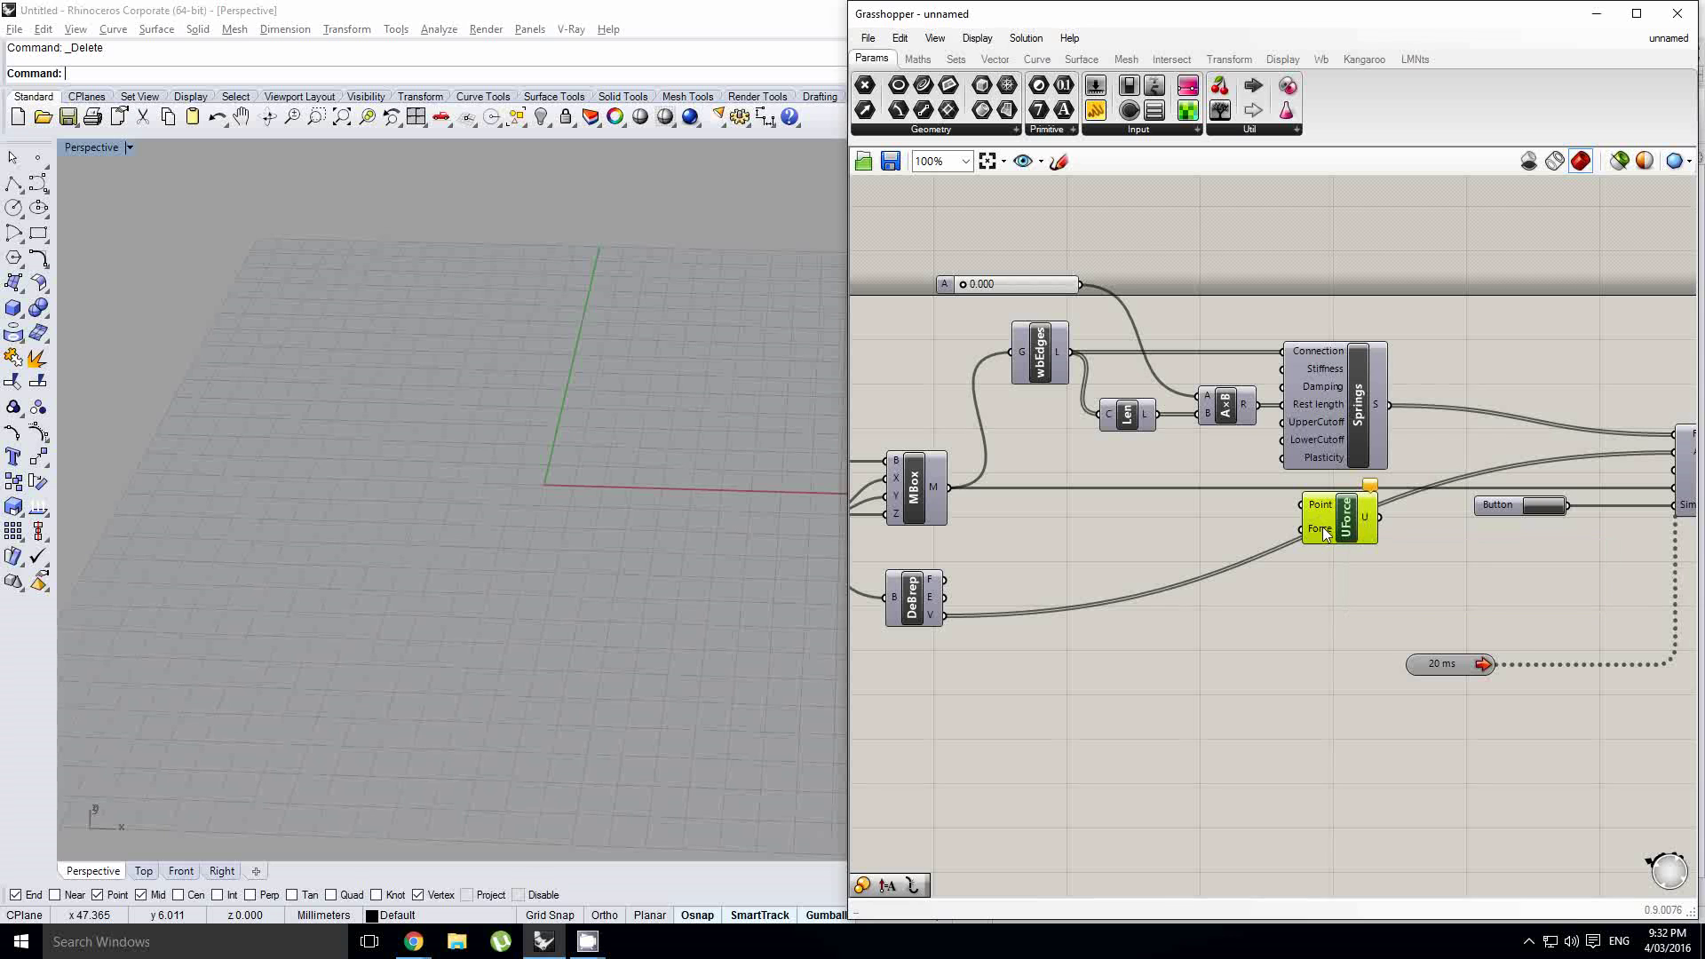
pyautogui.moveTo(1323, 526)
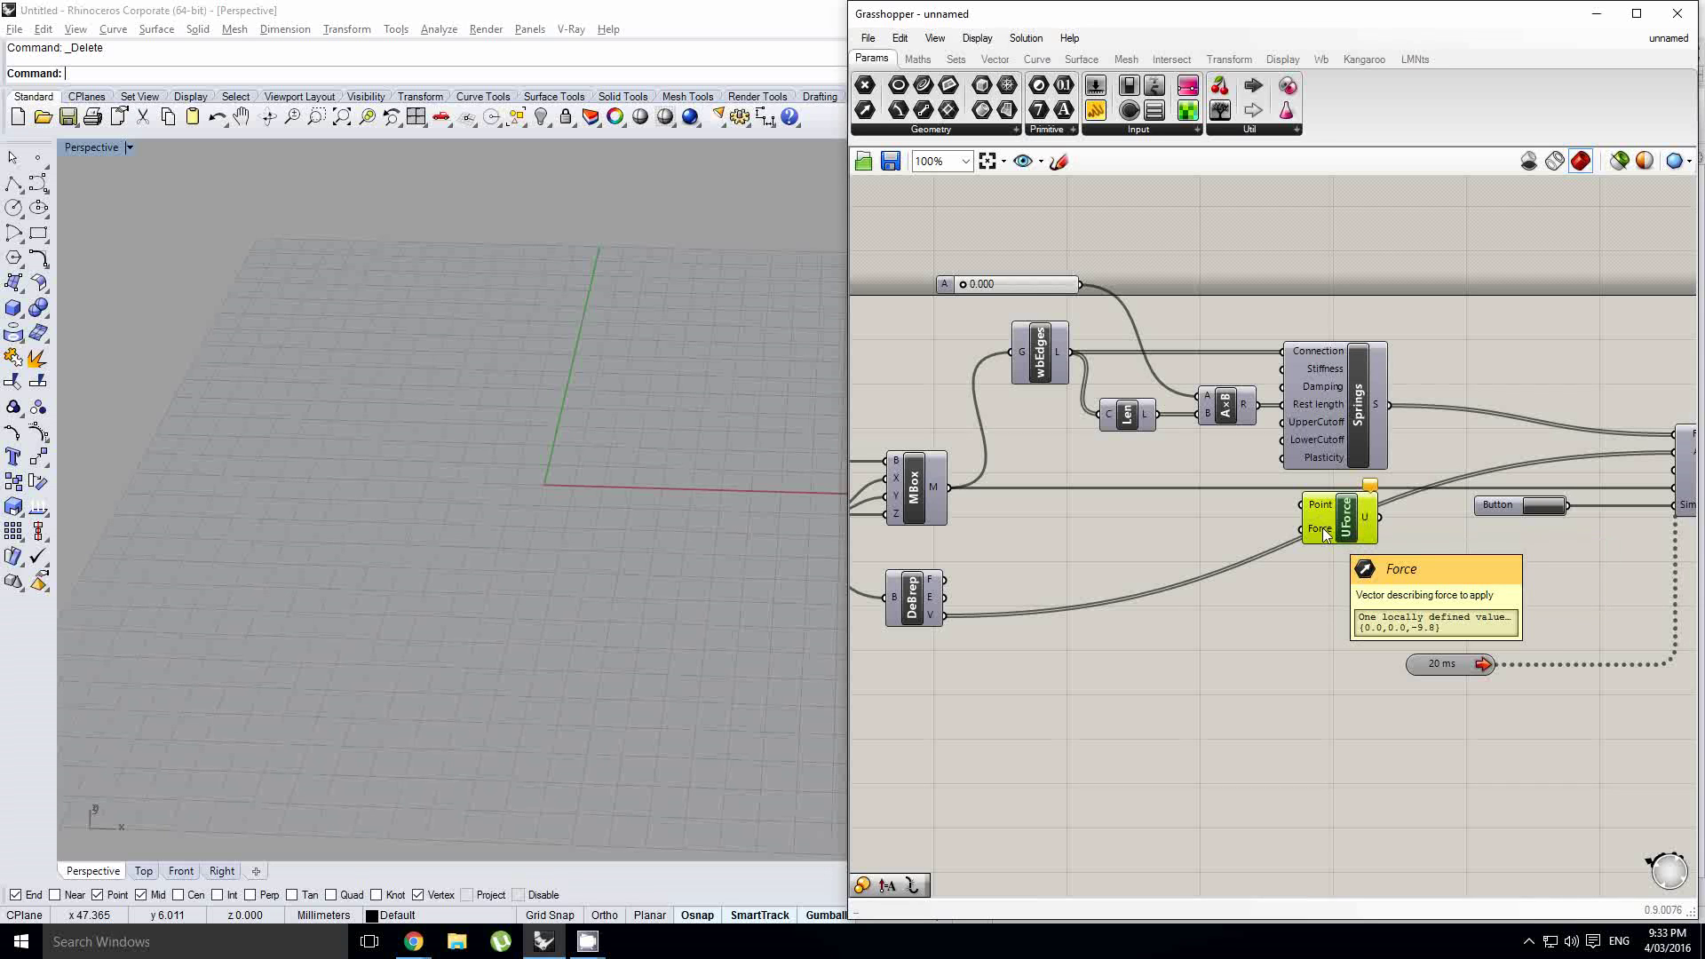
pyautogui.moveTo(1151, 524); pyautogui.dragTo(1197, 529, button='right')
pyautogui.doubleClick(1180, 537)
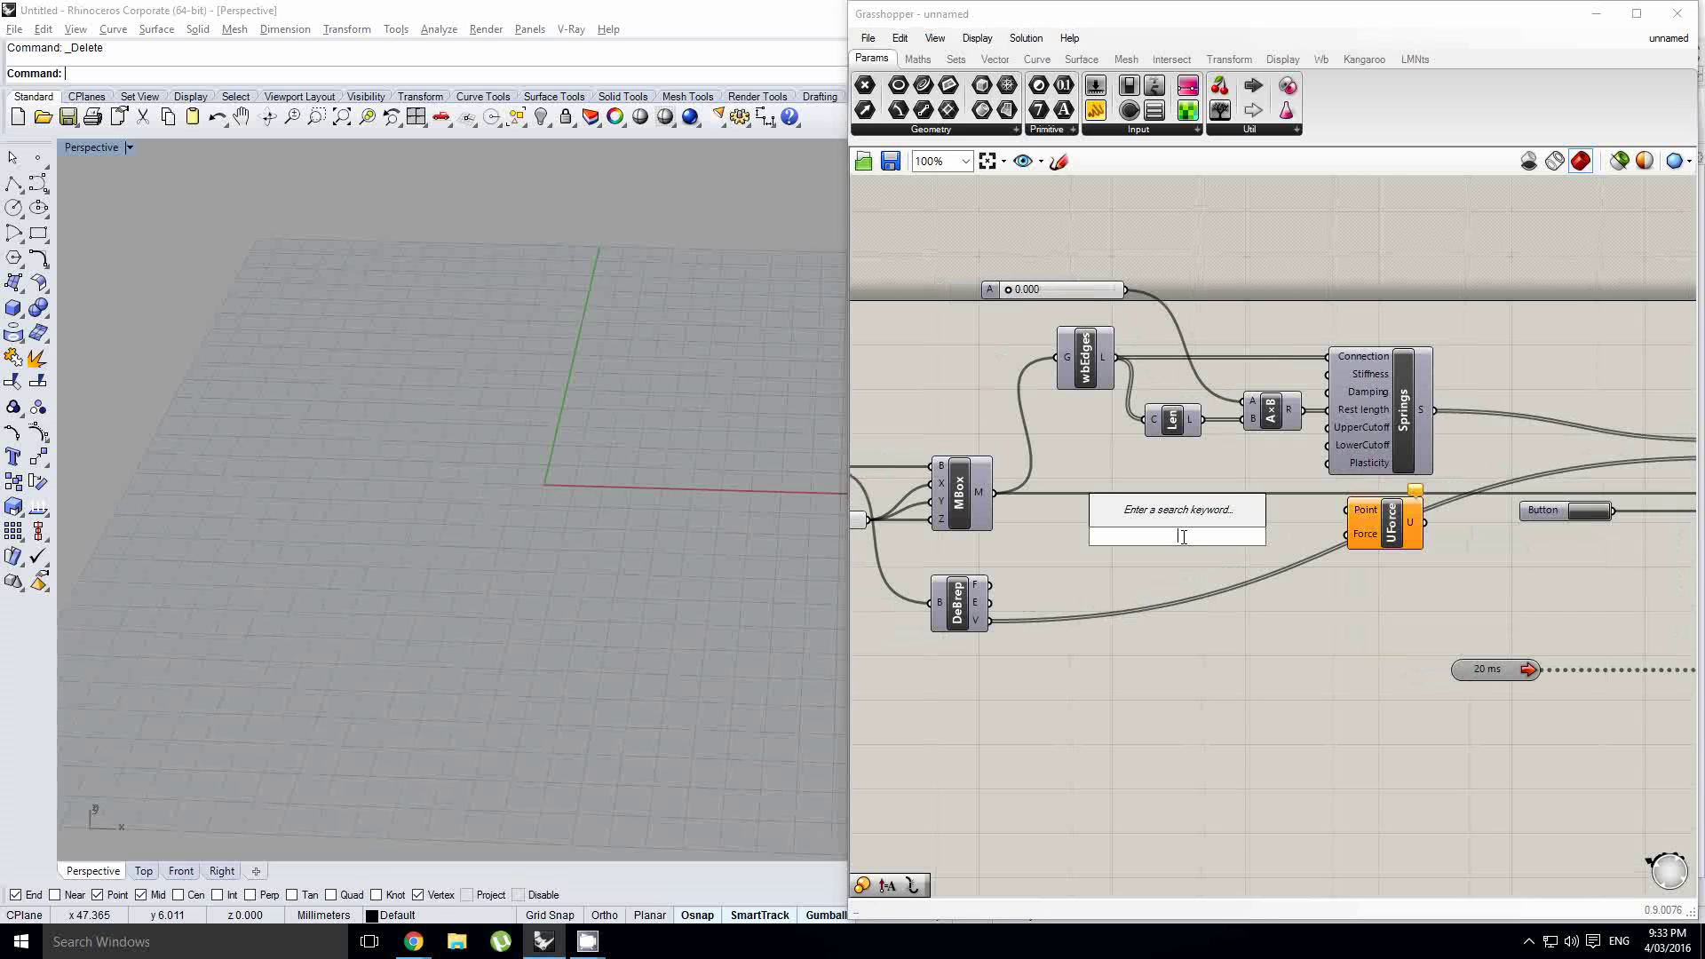
pyautogui.write('demes')
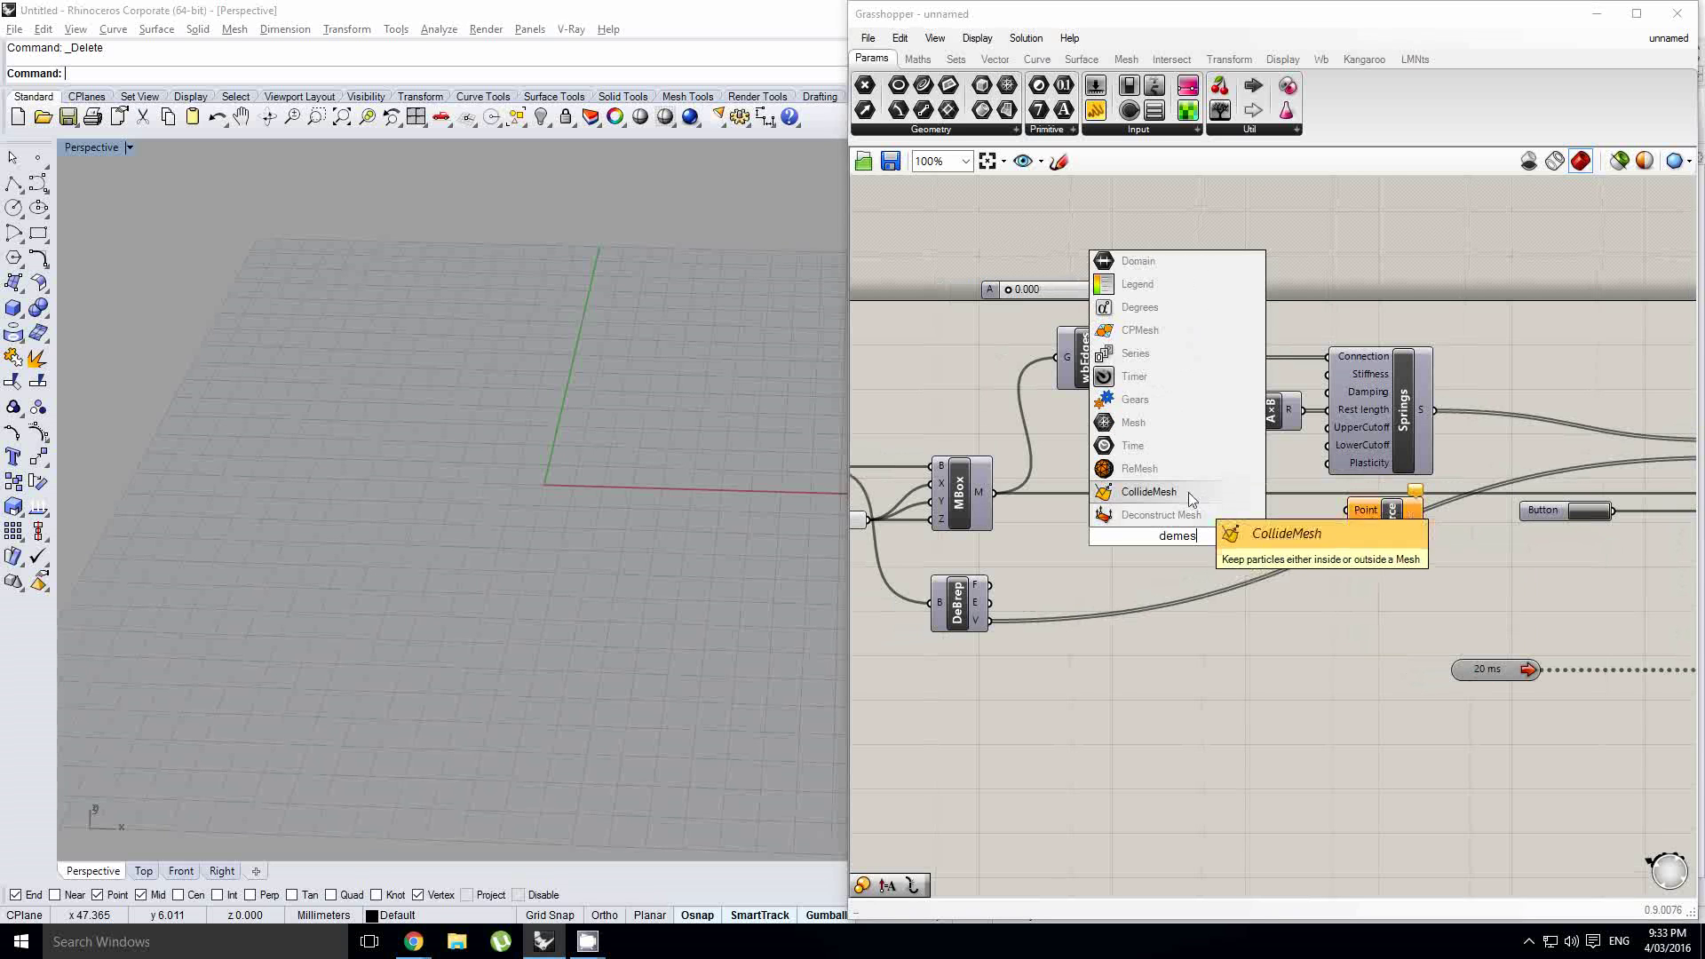
pyautogui.click(1182, 516)
pyautogui.moveTo(995, 493); pyautogui.dragTo(1343, 516)
pyautogui.click(1381, 527)
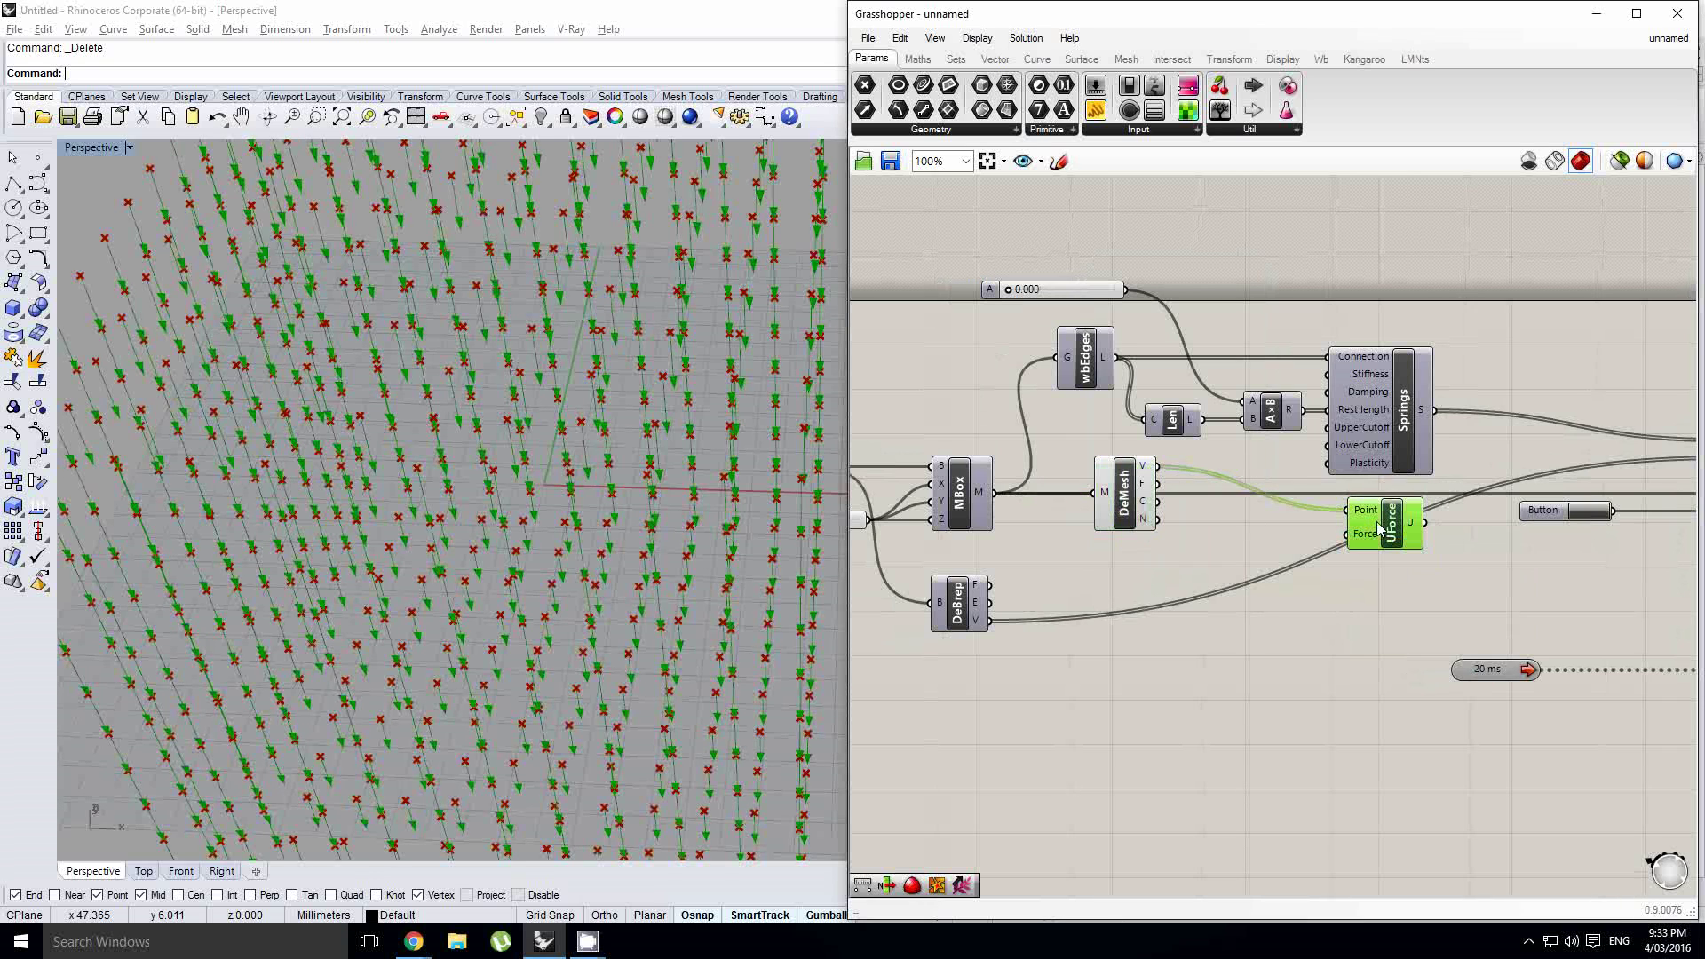
# Add a Unit Z vector below the UForce component, connect it to the Force input, and check the force arrows
pyautogui.moveTo(662, 493); pyautogui.dragTo(636, 464, button='right')
pyautogui.scroll(-6, 604, 488)
pyautogui.scroll(2, 663, 460)
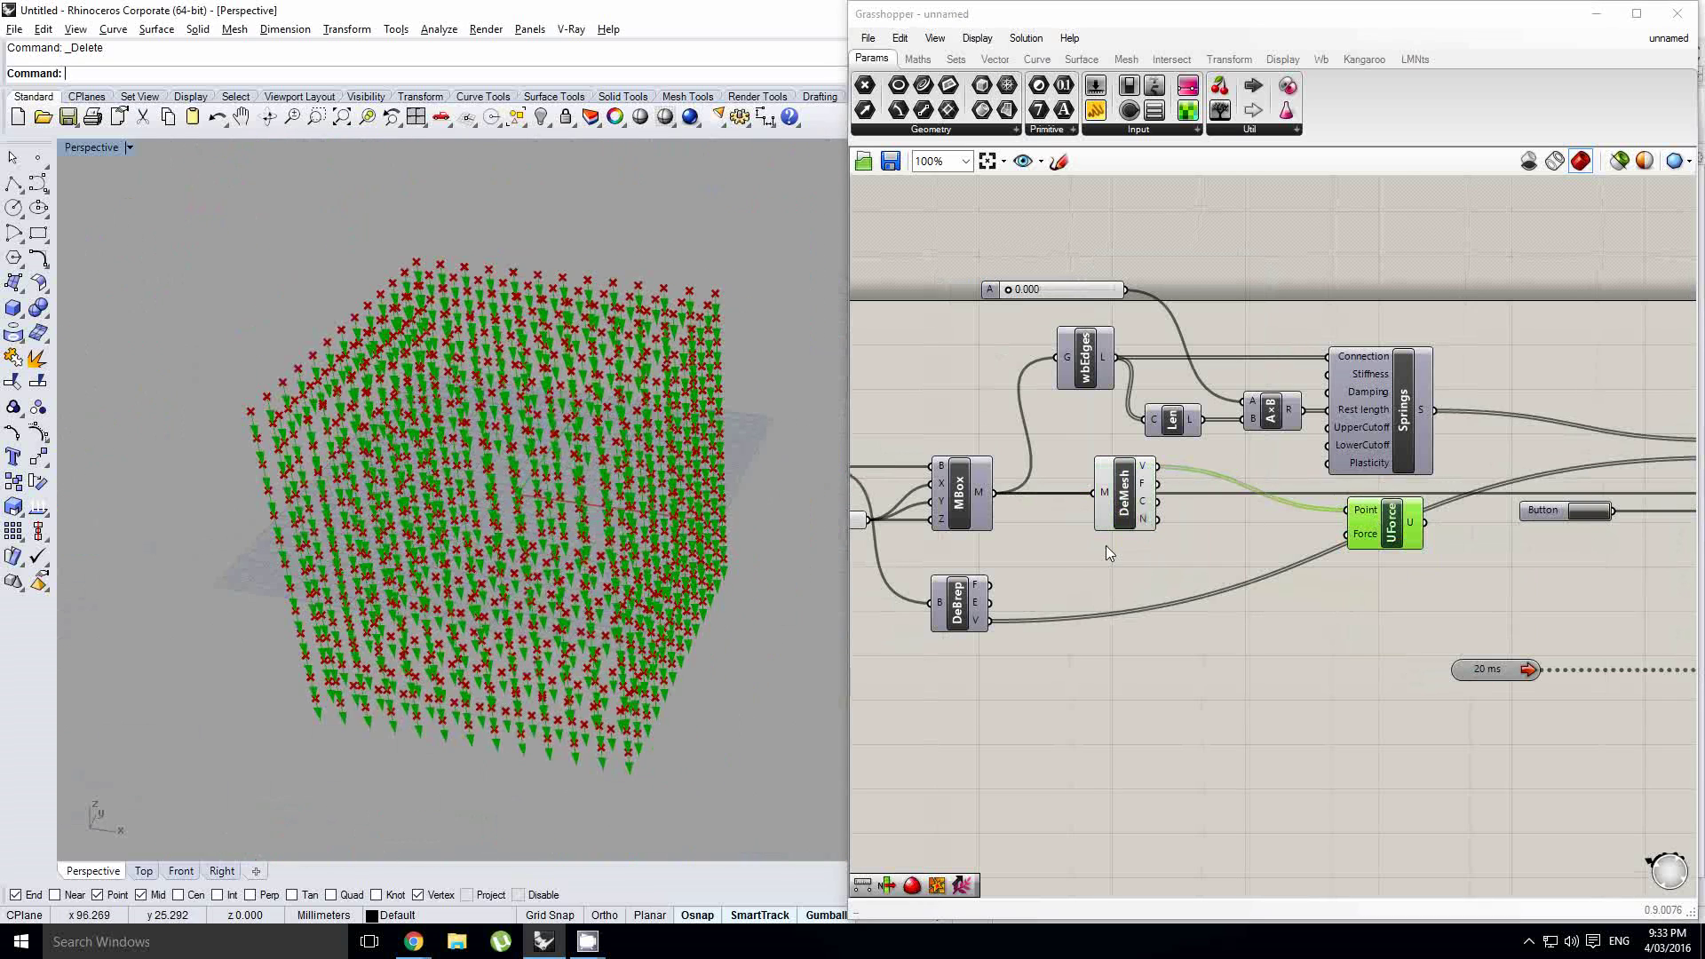
pyautogui.doubleClick(1180, 609)
pyautogui.write('unit z')
pyautogui.click(1172, 577)
pyautogui.moveTo(1175, 596); pyautogui.dragTo(1336, 538)
pyautogui.moveTo(1192, 603); pyautogui.dragTo(1210, 555, button='right')
pyautogui.scroll(2, 1210, 556)
pyautogui.moveTo(1173, 621); pyautogui.dragTo(1182, 648)
pyautogui.moveTo(620, 624); pyautogui.dragTo(718, 498, button='right')
pyautogui.scroll(6, 573, 433)
pyautogui.scroll(-8, 616, 477)
pyautogui.scroll(-2, 1218, 600)
# Add a number slider beside the Unit Z component and set its maximum to 10
pyautogui.moveTo(1299, 595); pyautogui.dragTo(1341, 611, button='right')
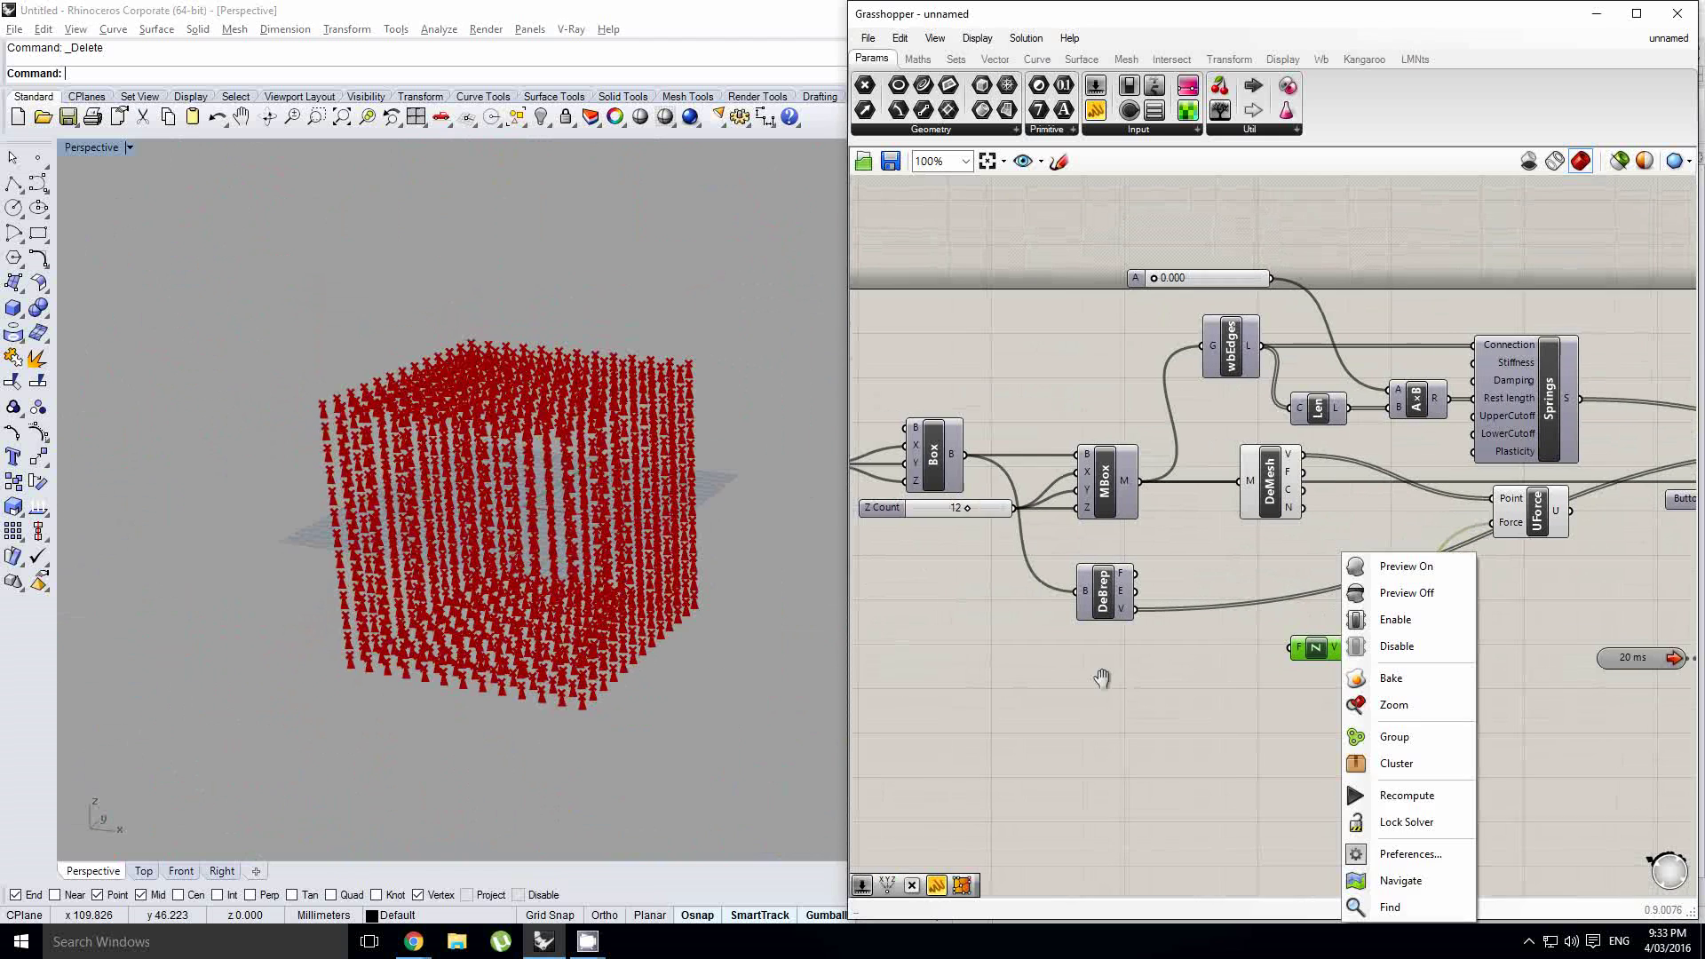
pyautogui.click(1096, 675)
pyautogui.moveTo(1106, 109); pyautogui.dragTo(1030, 668)
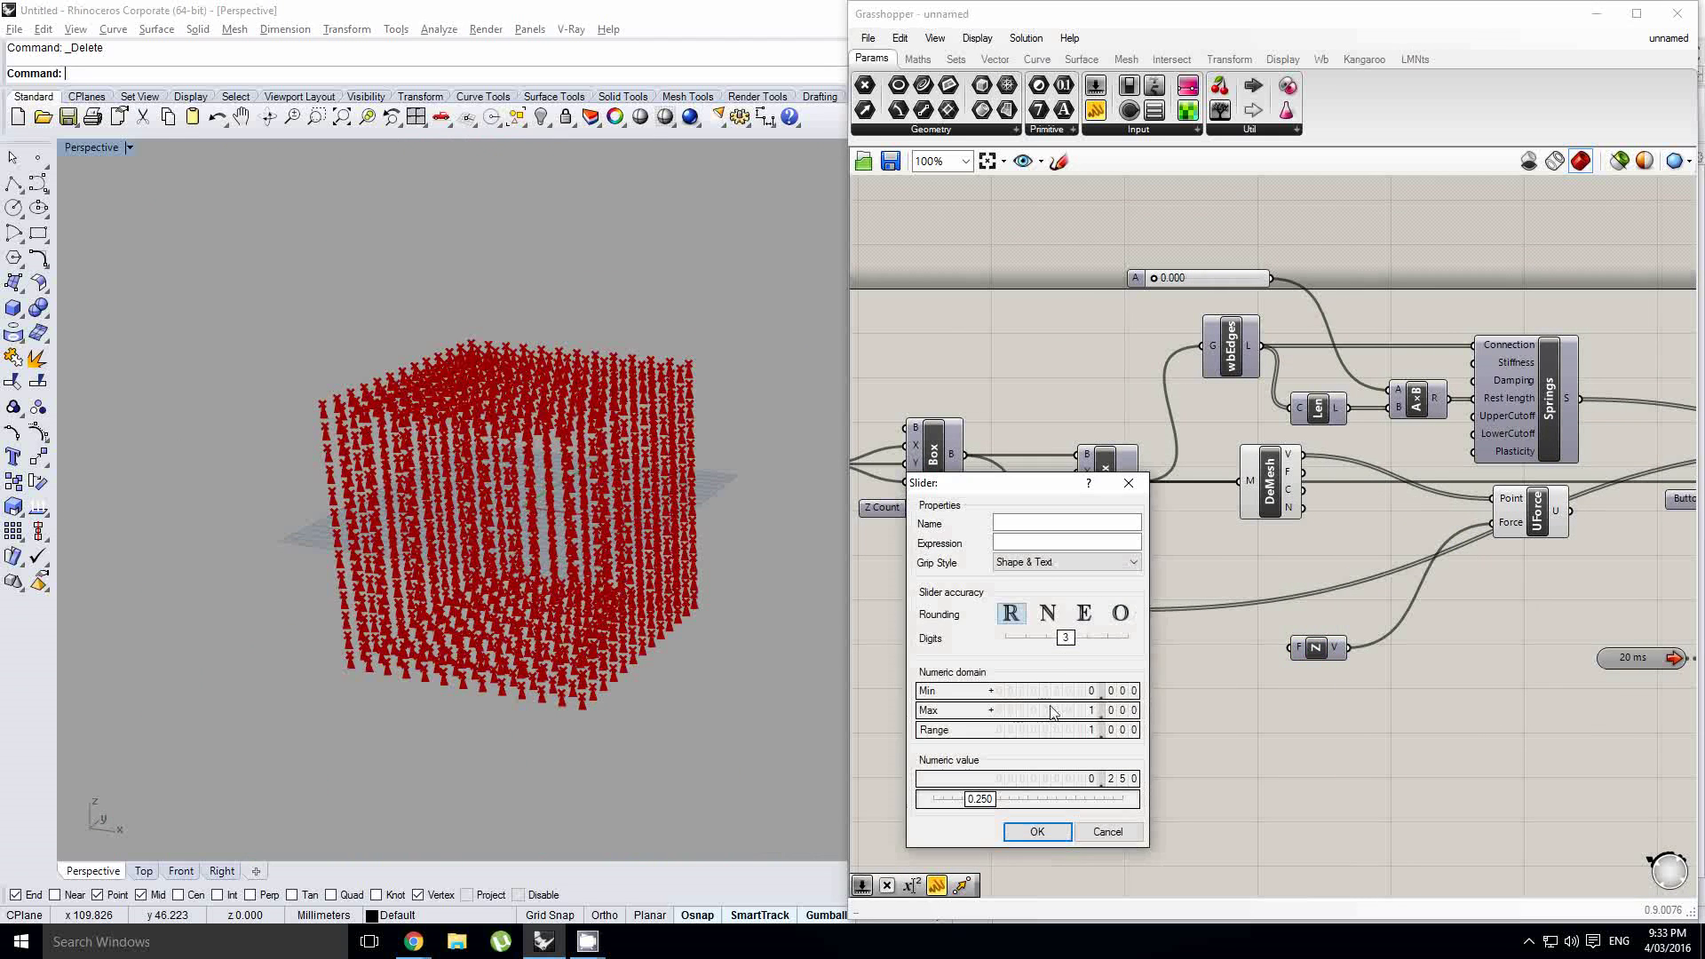
pyautogui.doubleClick(1057, 710)
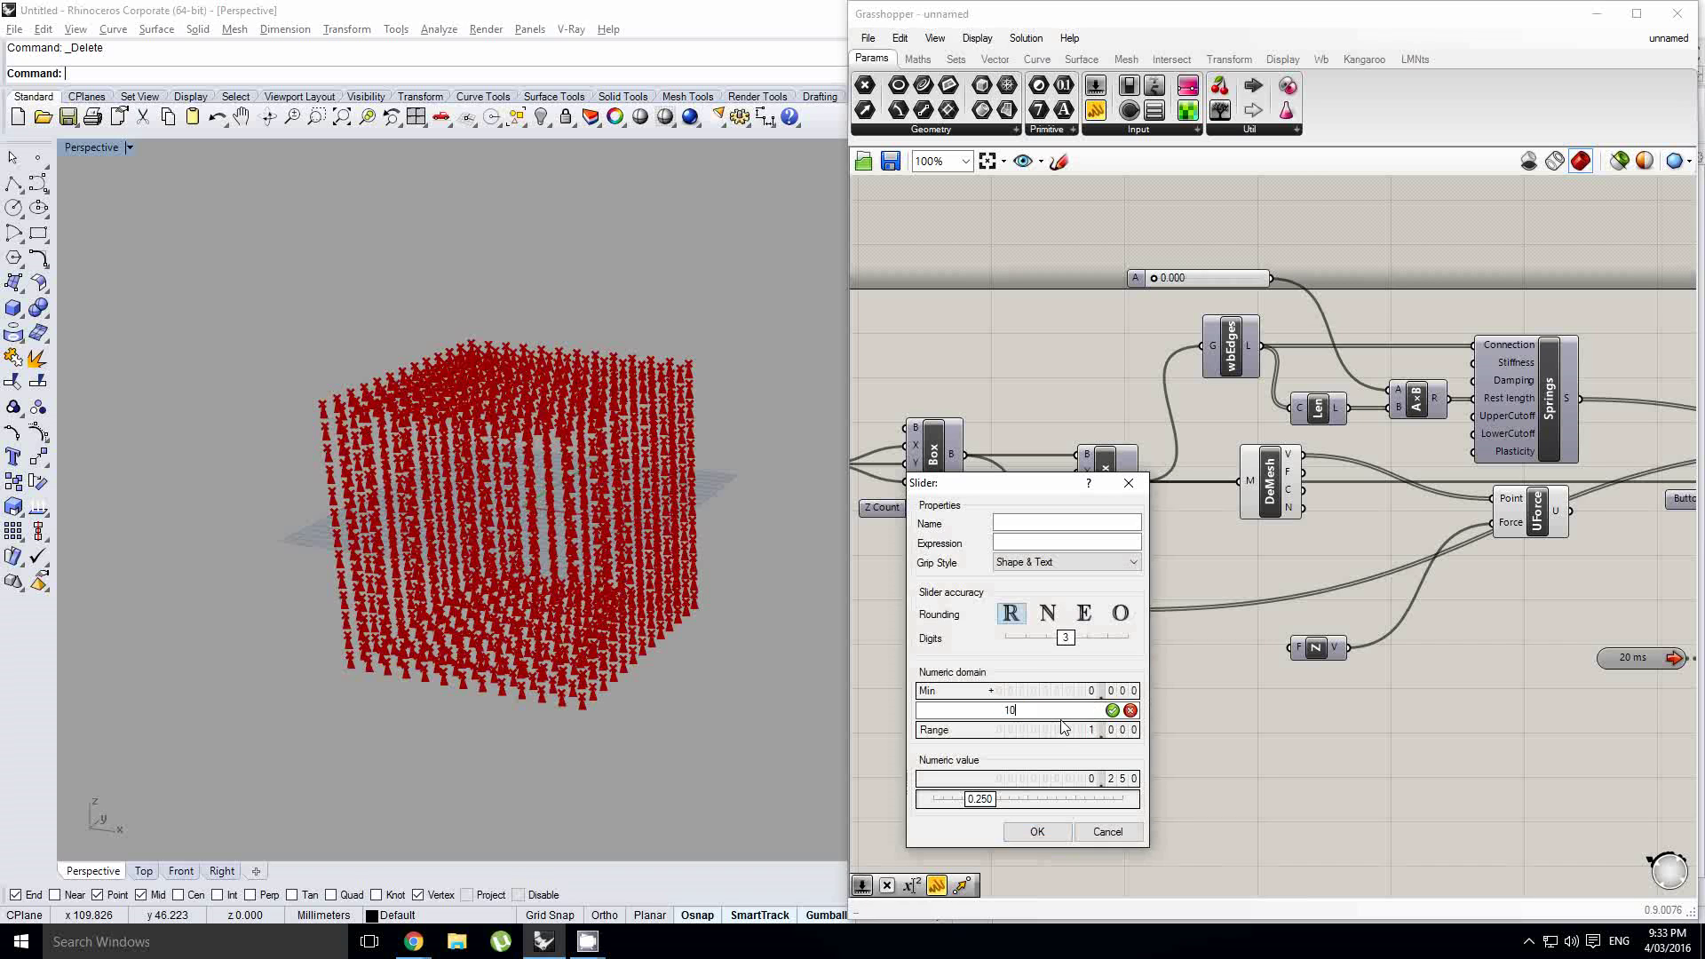
pyautogui.write('10')
pyautogui.click(1037, 832)
# Add a Negative component between the new slider and the Unit Z component
pyautogui.doubleClick(1181, 665)
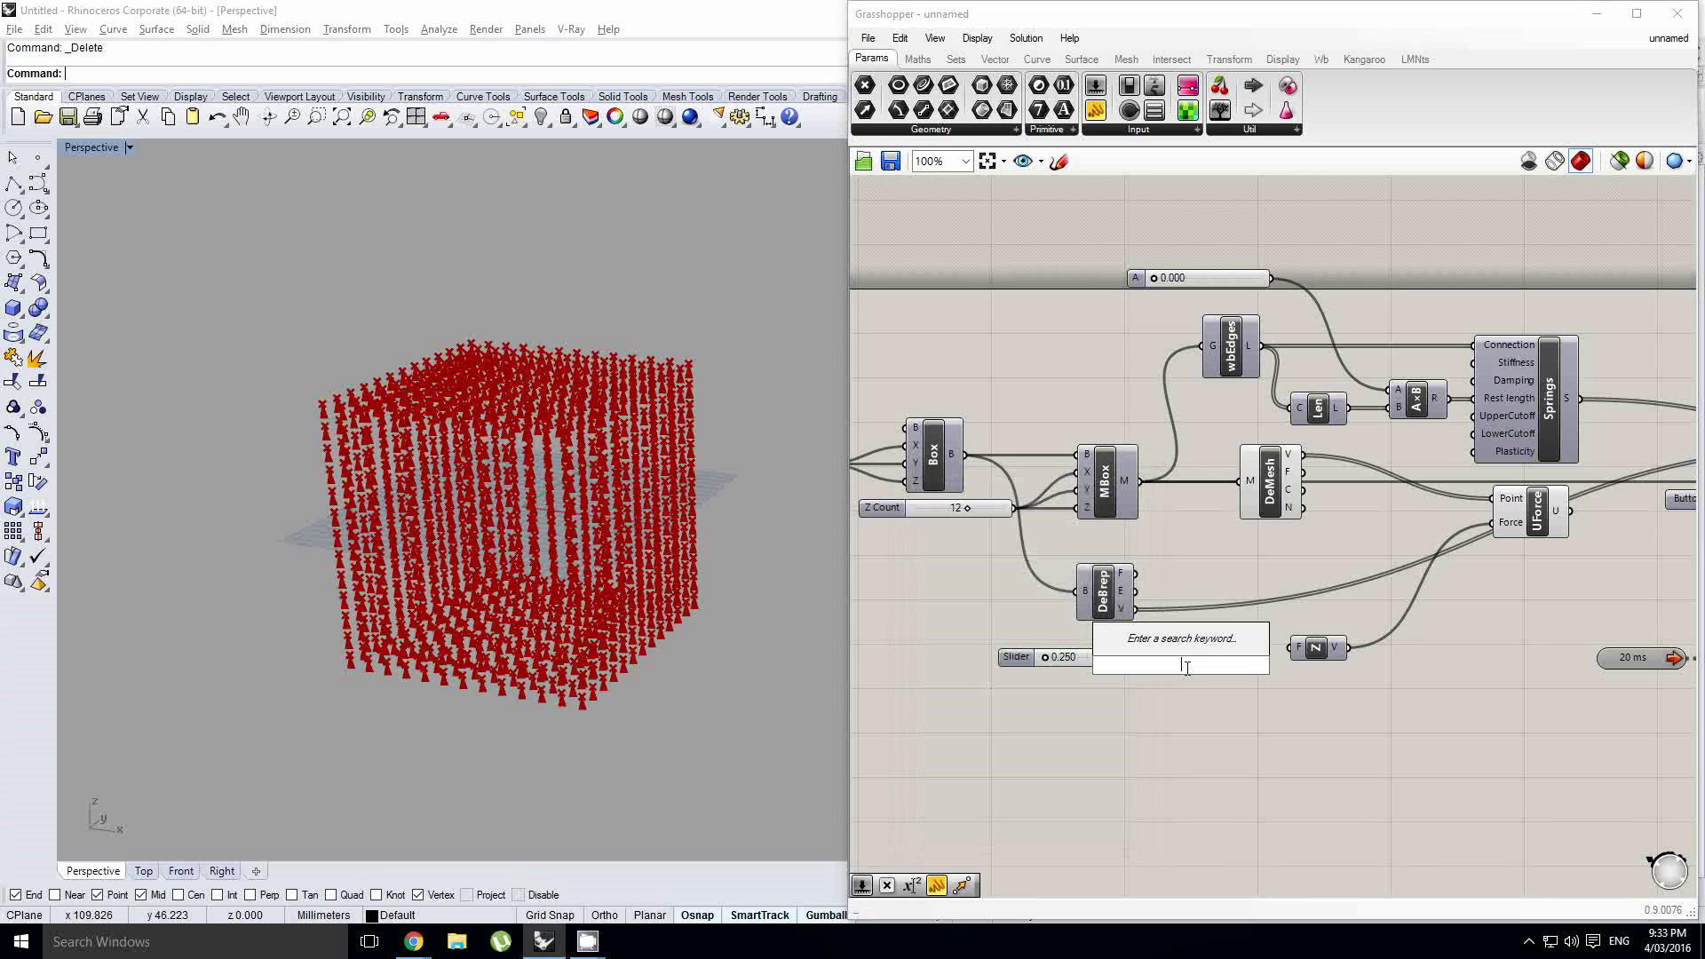
pyautogui.write('neg')
pyautogui.press('Return')
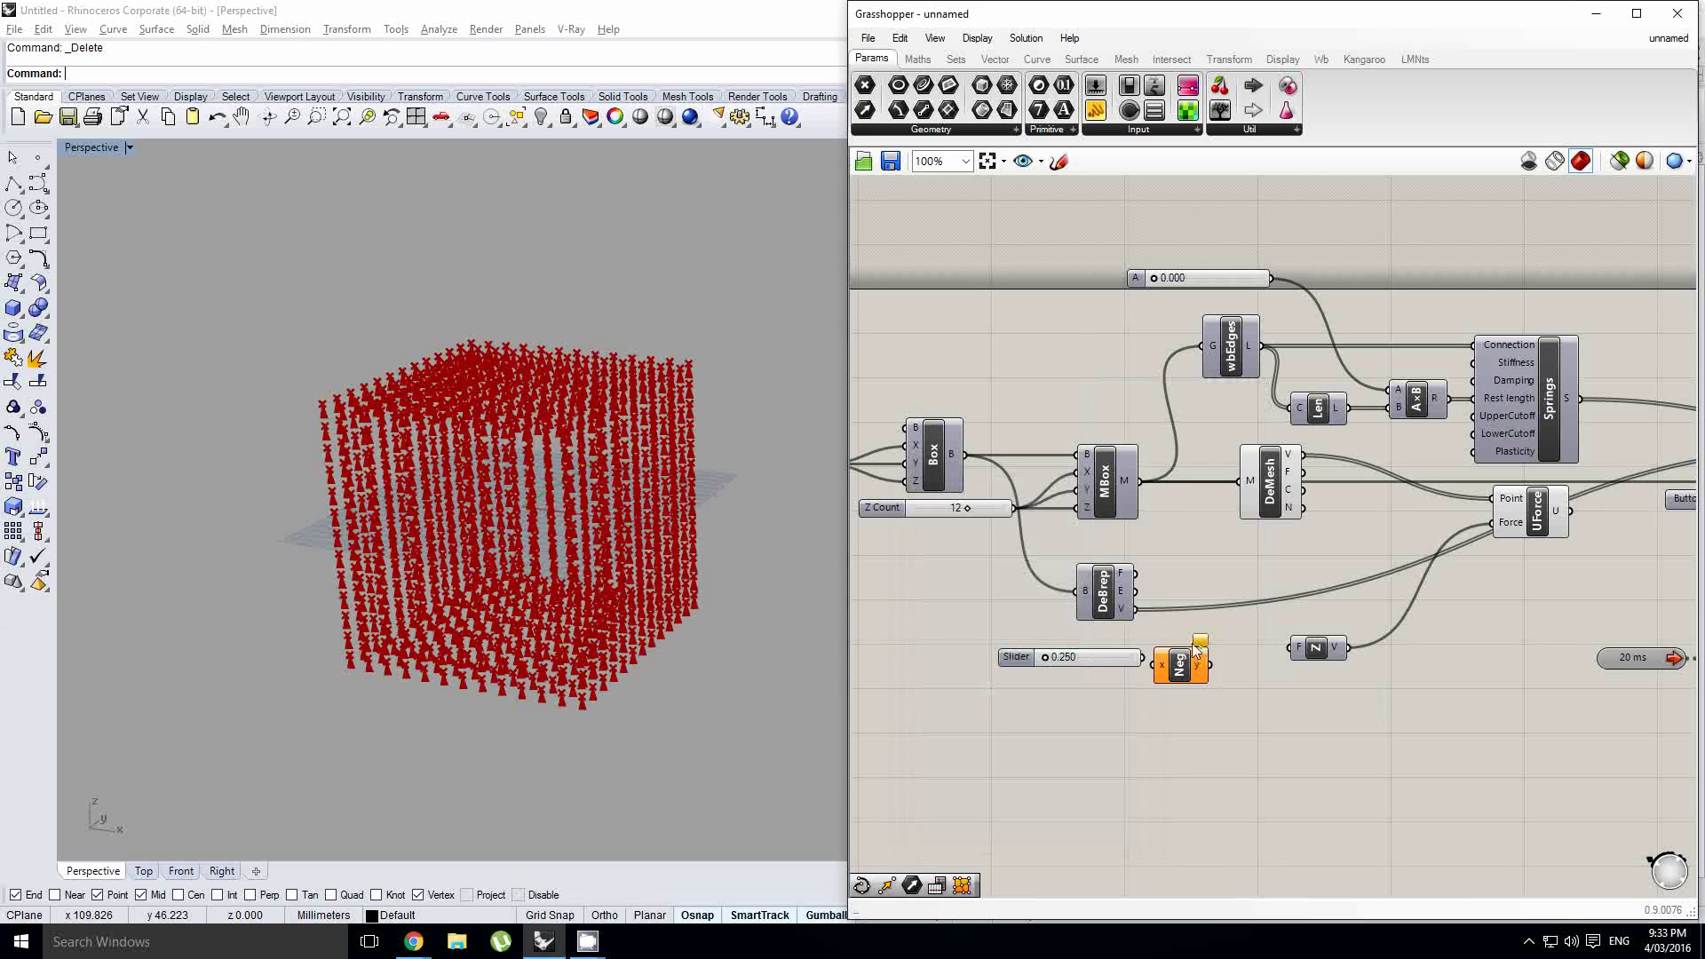
# Set the minimum of the number slider feeding the Negative component to -10
pyautogui.scroll(6, 1192, 670)
pyautogui.moveTo(1033, 657); pyautogui.dragTo(1115, 646)
pyautogui.scroll(-3, 1190, 649)
pyautogui.click(1121, 641)
pyautogui.doubleClick(1121, 641)
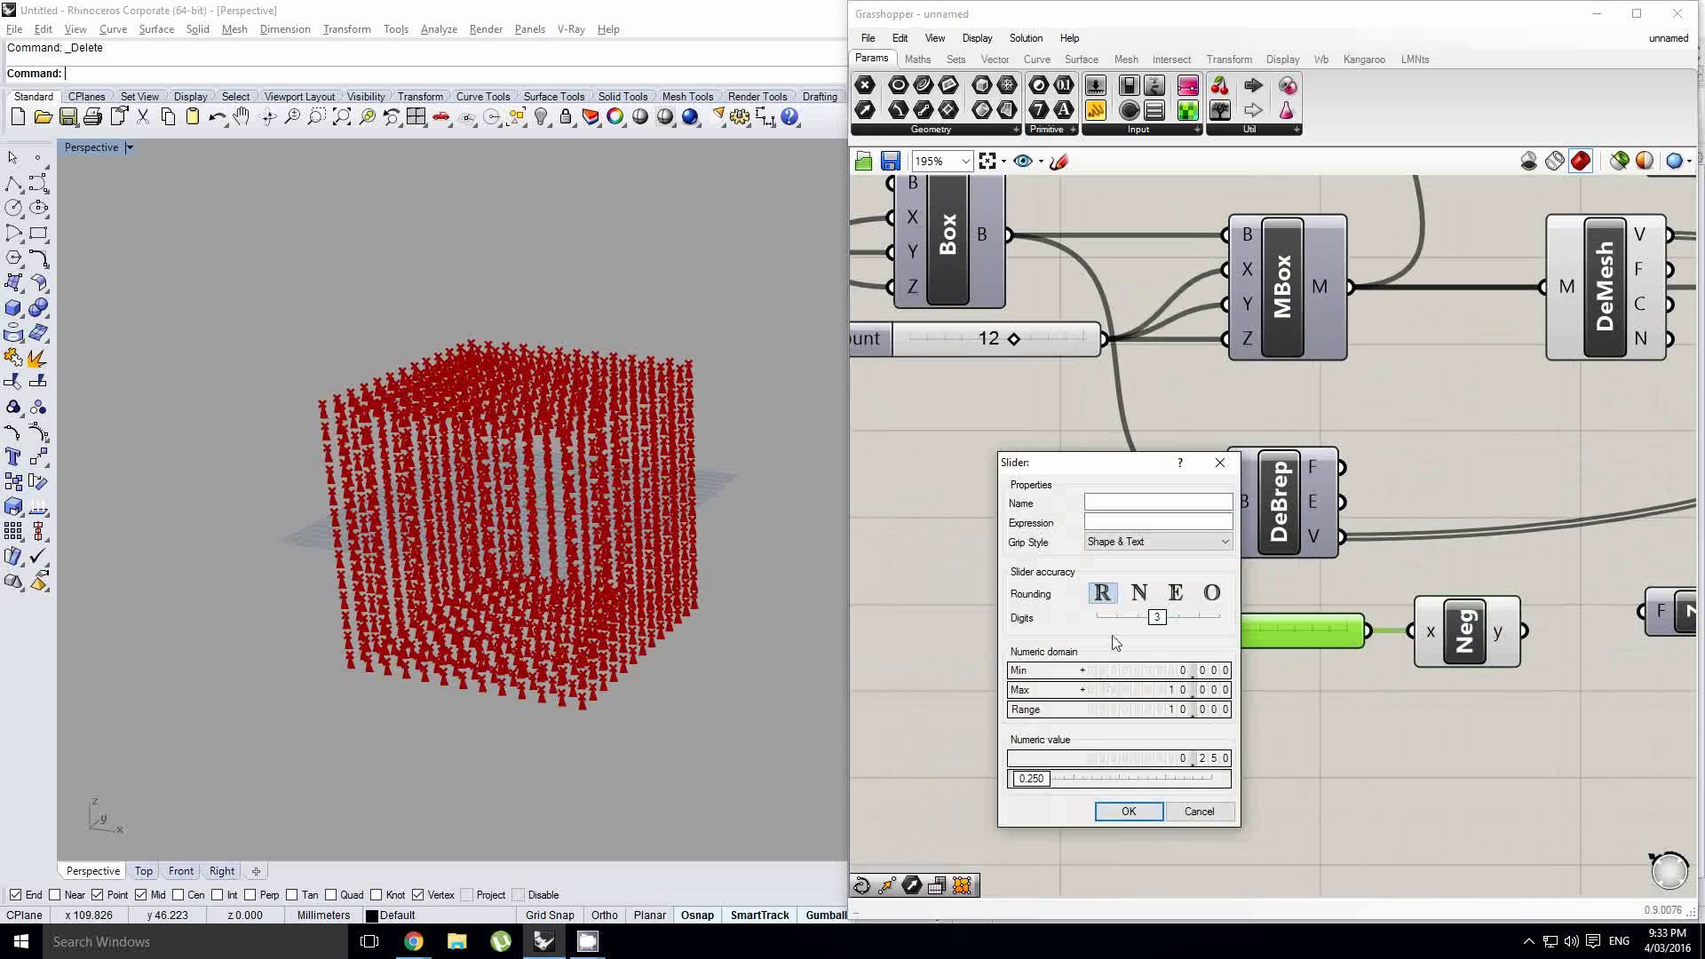
pyautogui.doubleClick(1106, 672)
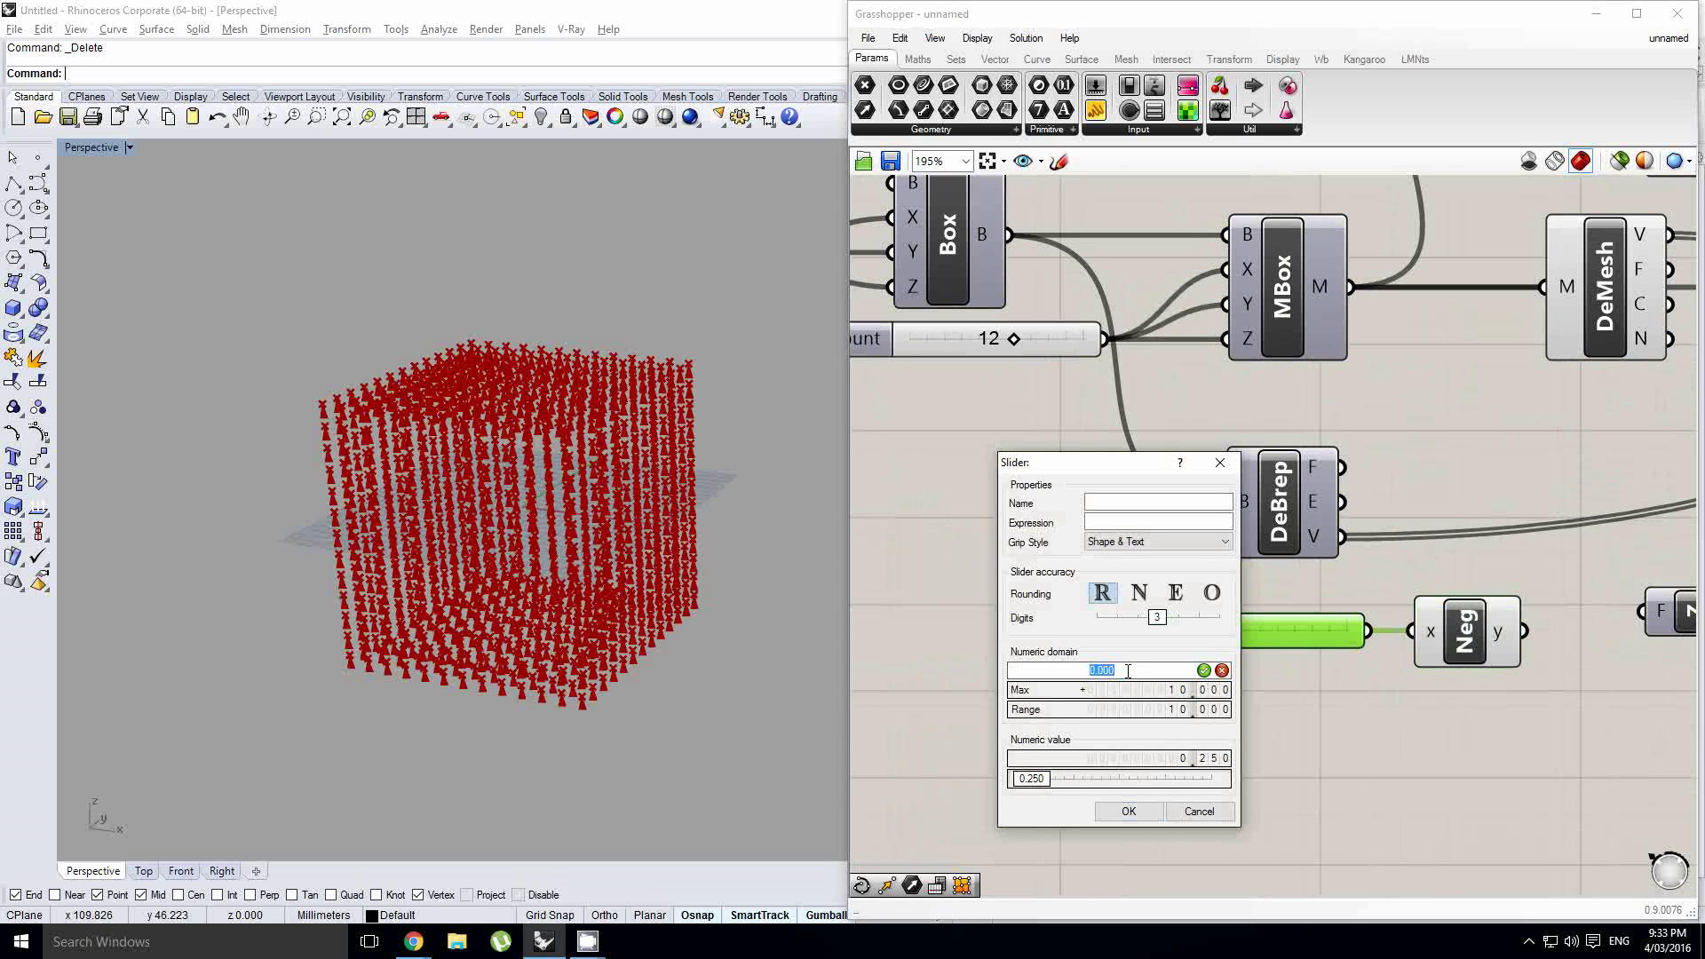
pyautogui.write('-10')
pyautogui.click(1128, 811)
# Connect the Negative component's output to the Unit Z factor input and set the force slider to 10
pyautogui.moveTo(1450, 709); pyautogui.dragTo(1035, 757, button='right')
pyautogui.rightClick(1087, 689)
pyautogui.press('Escape')
pyautogui.moveTo(1087, 689); pyautogui.dragTo(1229, 658)
pyautogui.scroll(-5, 1229, 658)
pyautogui.scroll(4, 1057, 666)
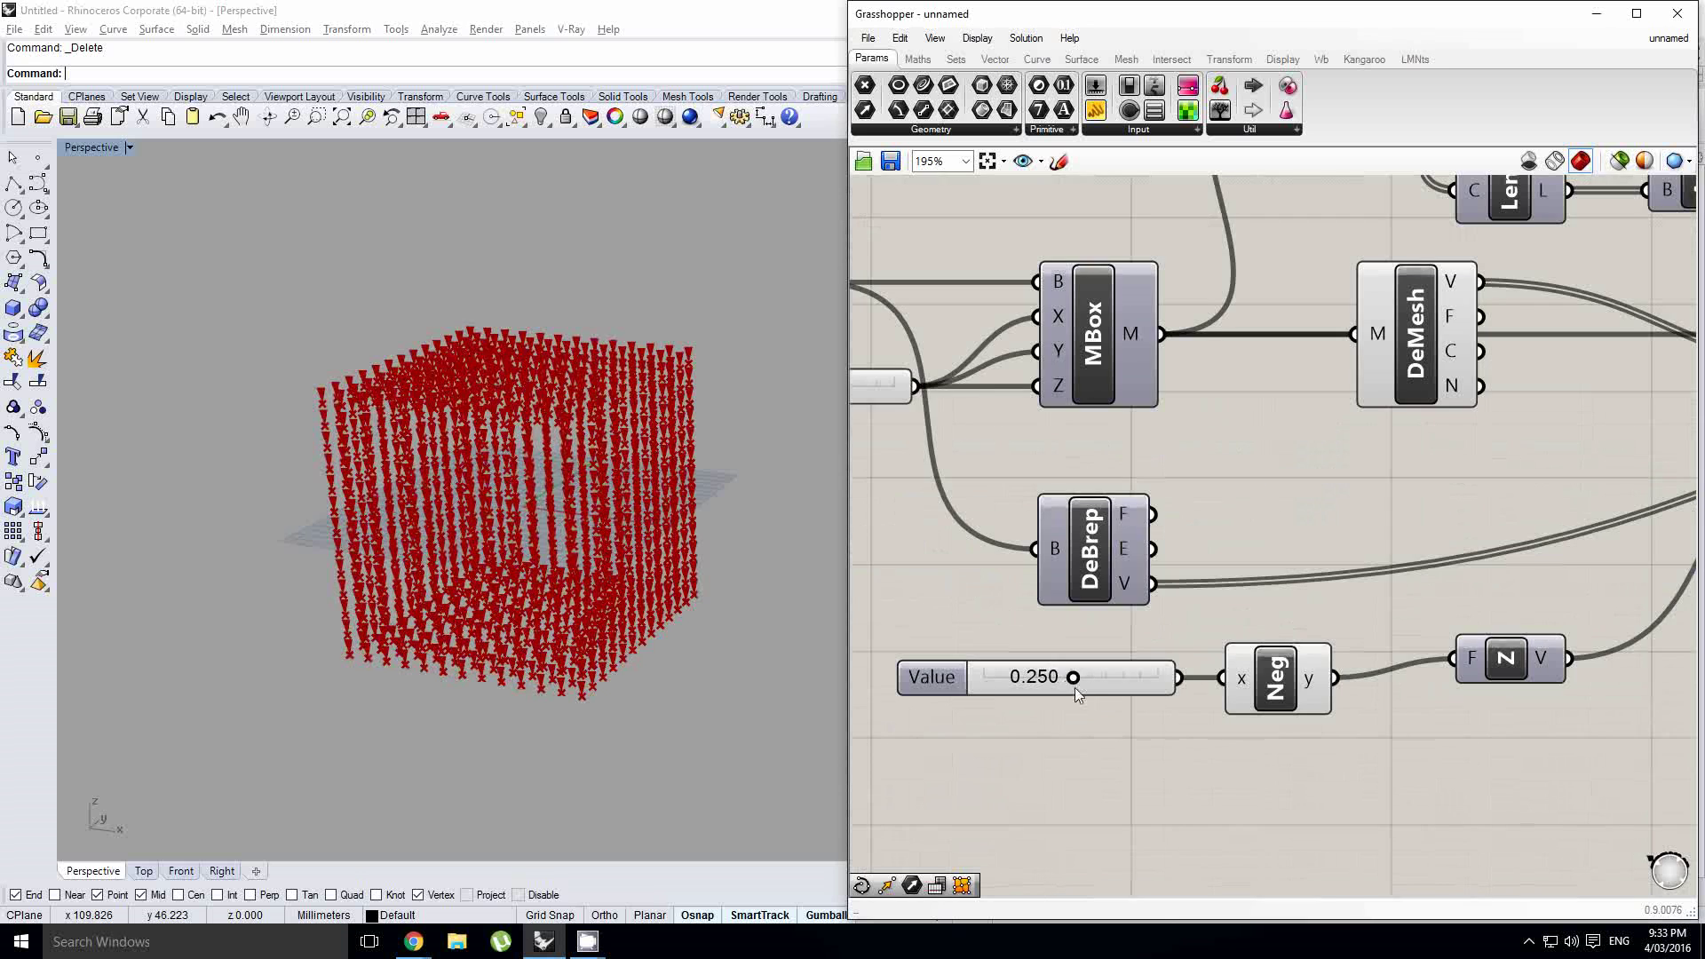
pyautogui.moveTo(1075, 680); pyautogui.dragTo(1218, 683)
# Connect the UForce output to Kangaroo's Force objects input, keeping the existing Springs connection
pyautogui.scroll(-3, 1219, 681)
pyautogui.moveTo(1281, 662); pyautogui.dragTo(1265, 662, button='right')
pyautogui.moveTo(1468, 611); pyautogui.dragTo(980, 644, button='right')
pyautogui.moveTo(1210, 587); pyautogui.dragTo(1234, 590, button='right')
pyautogui.click(1176, 594)
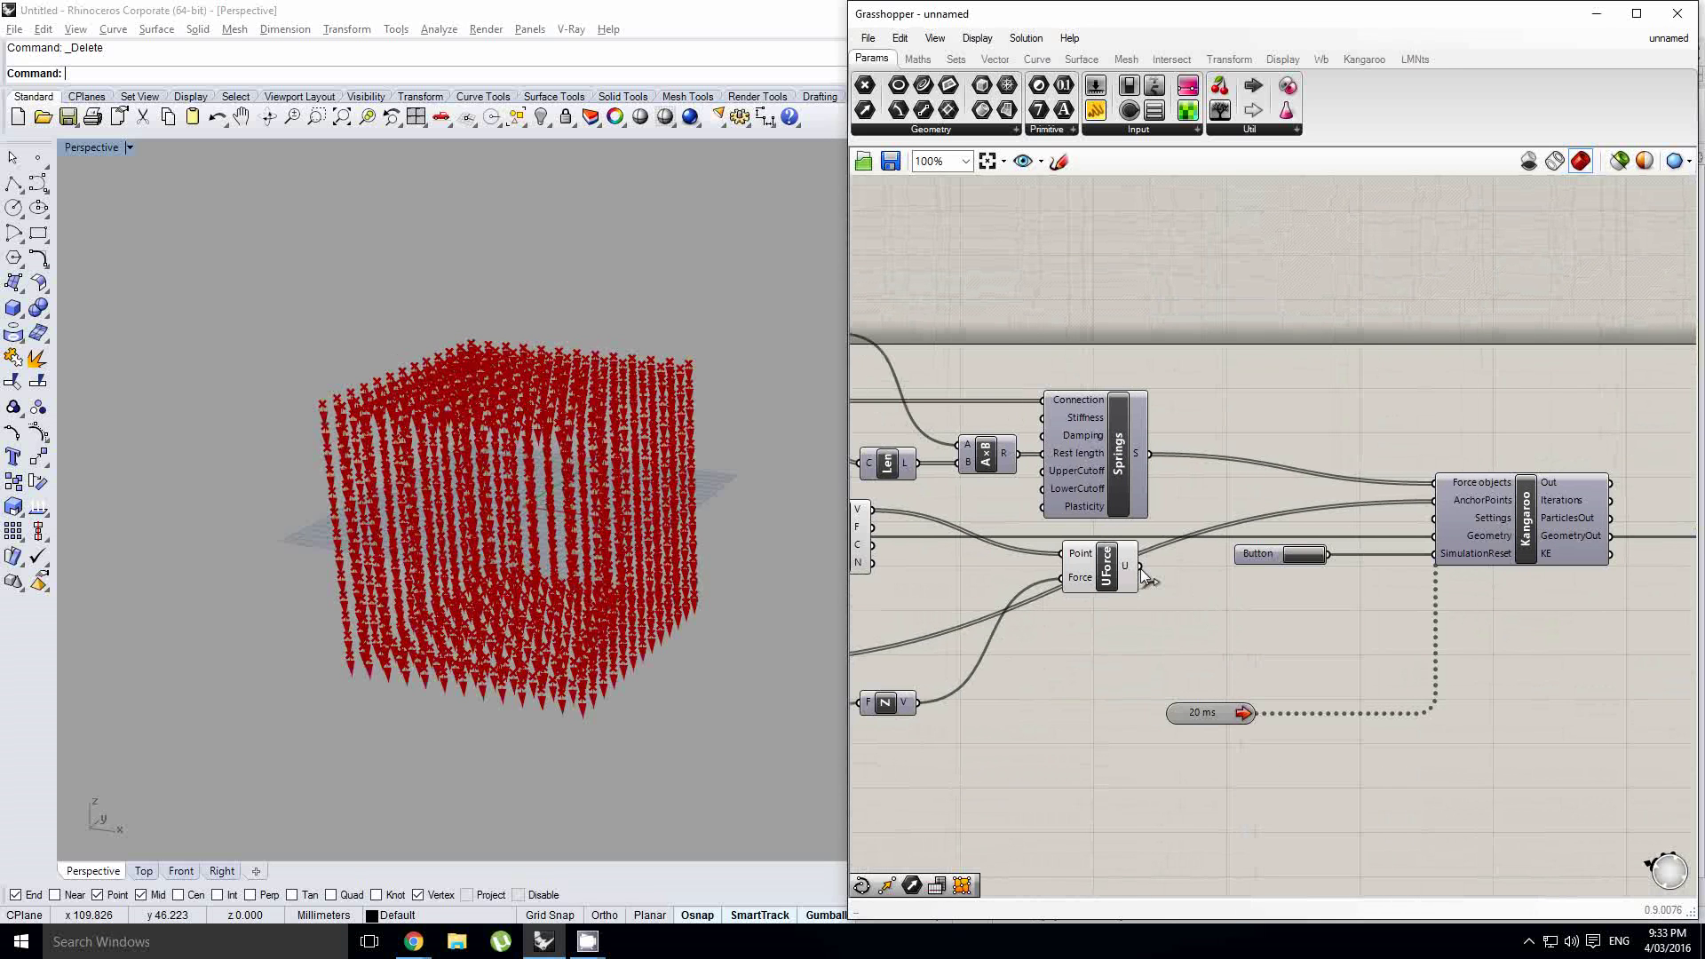
pyautogui.scroll(-2, 1141, 573)
pyautogui.moveTo(1282, 429); pyautogui.dragTo(1384, 502)
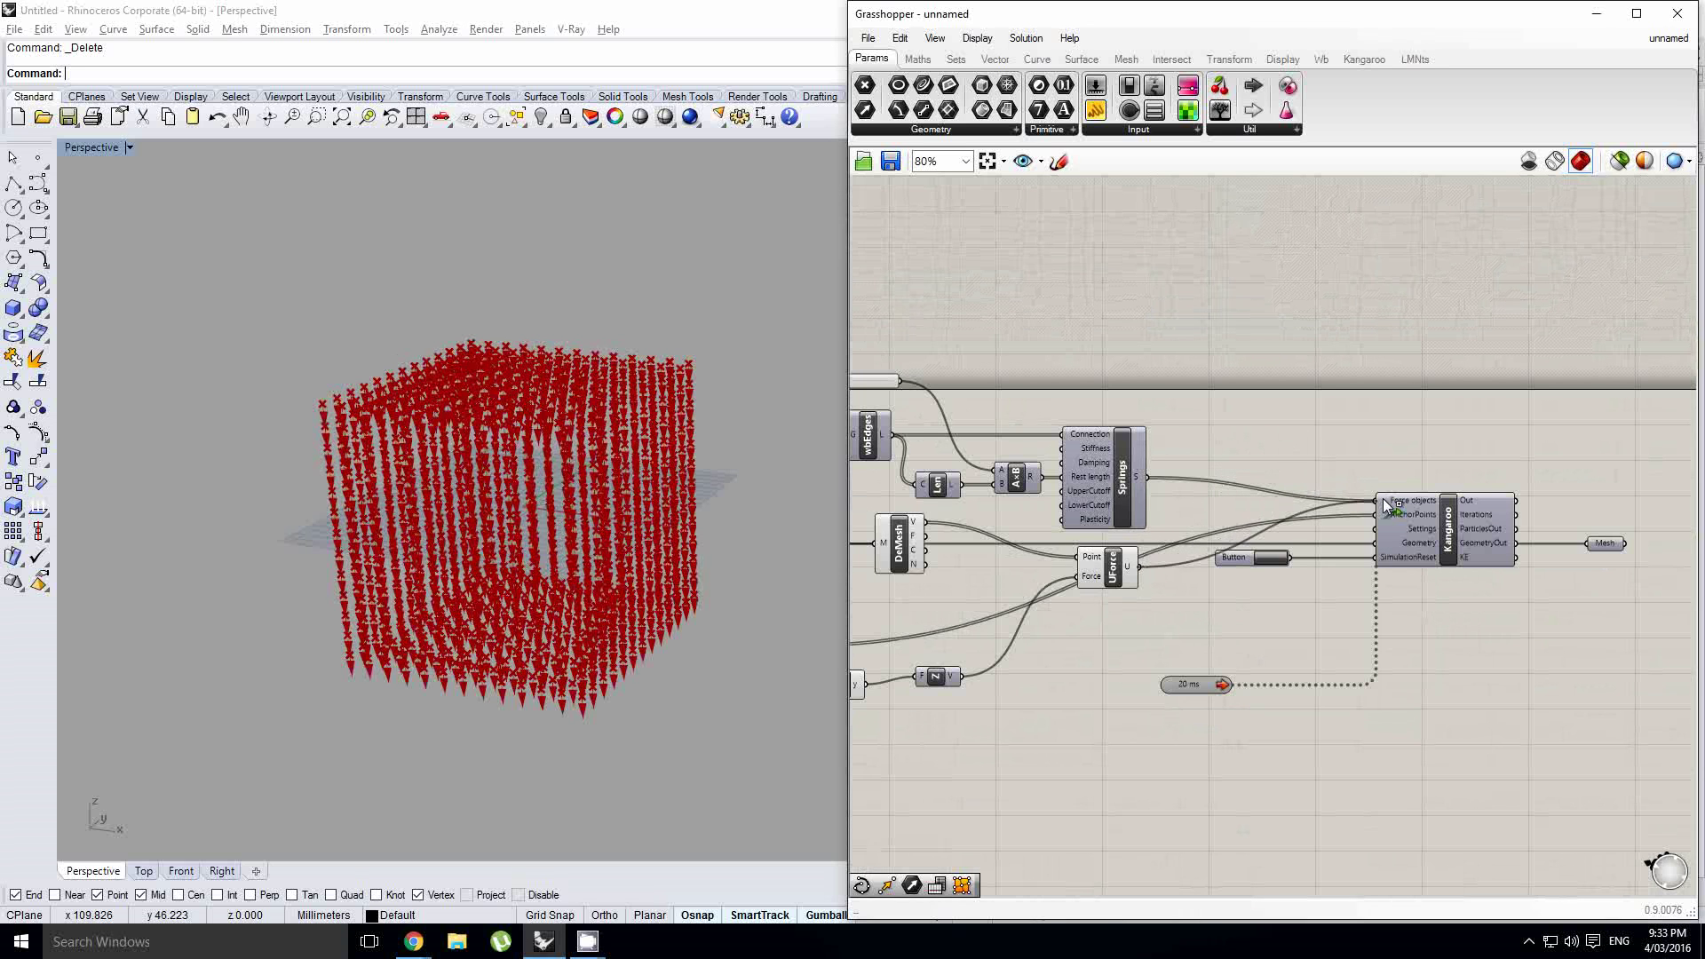
# Move the reset Button closer to the Kangaroo component and try to reset the simulation
pyautogui.scroll(2, 1380, 505)
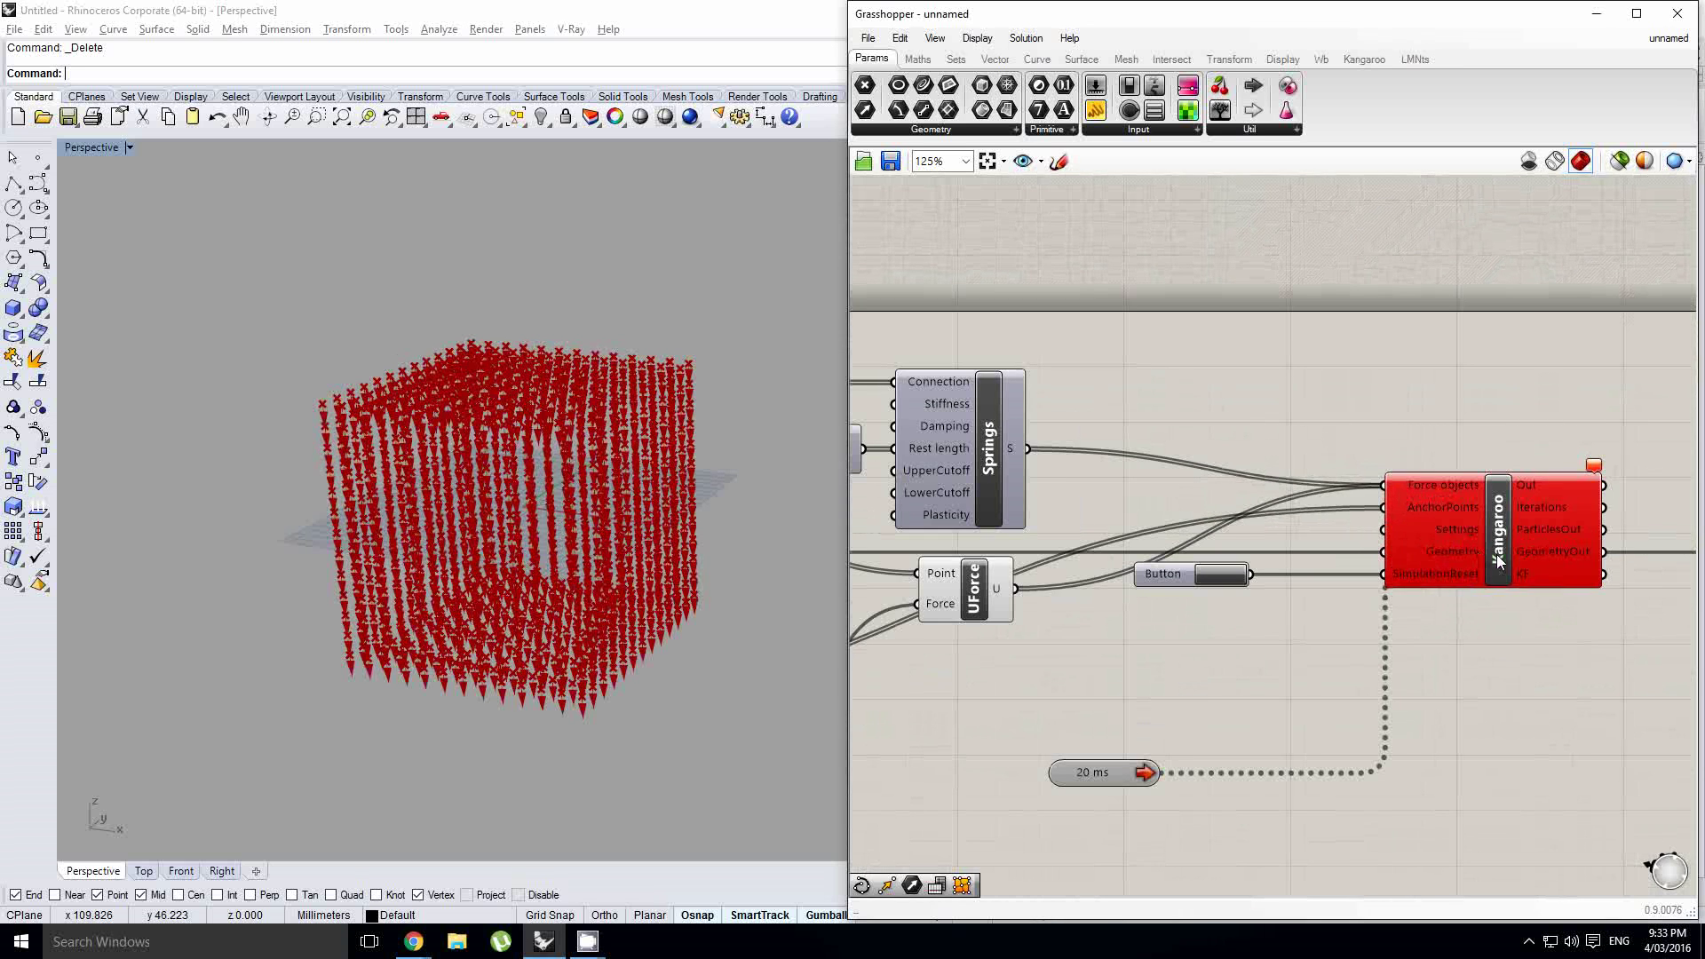
pyautogui.click(1497, 556)
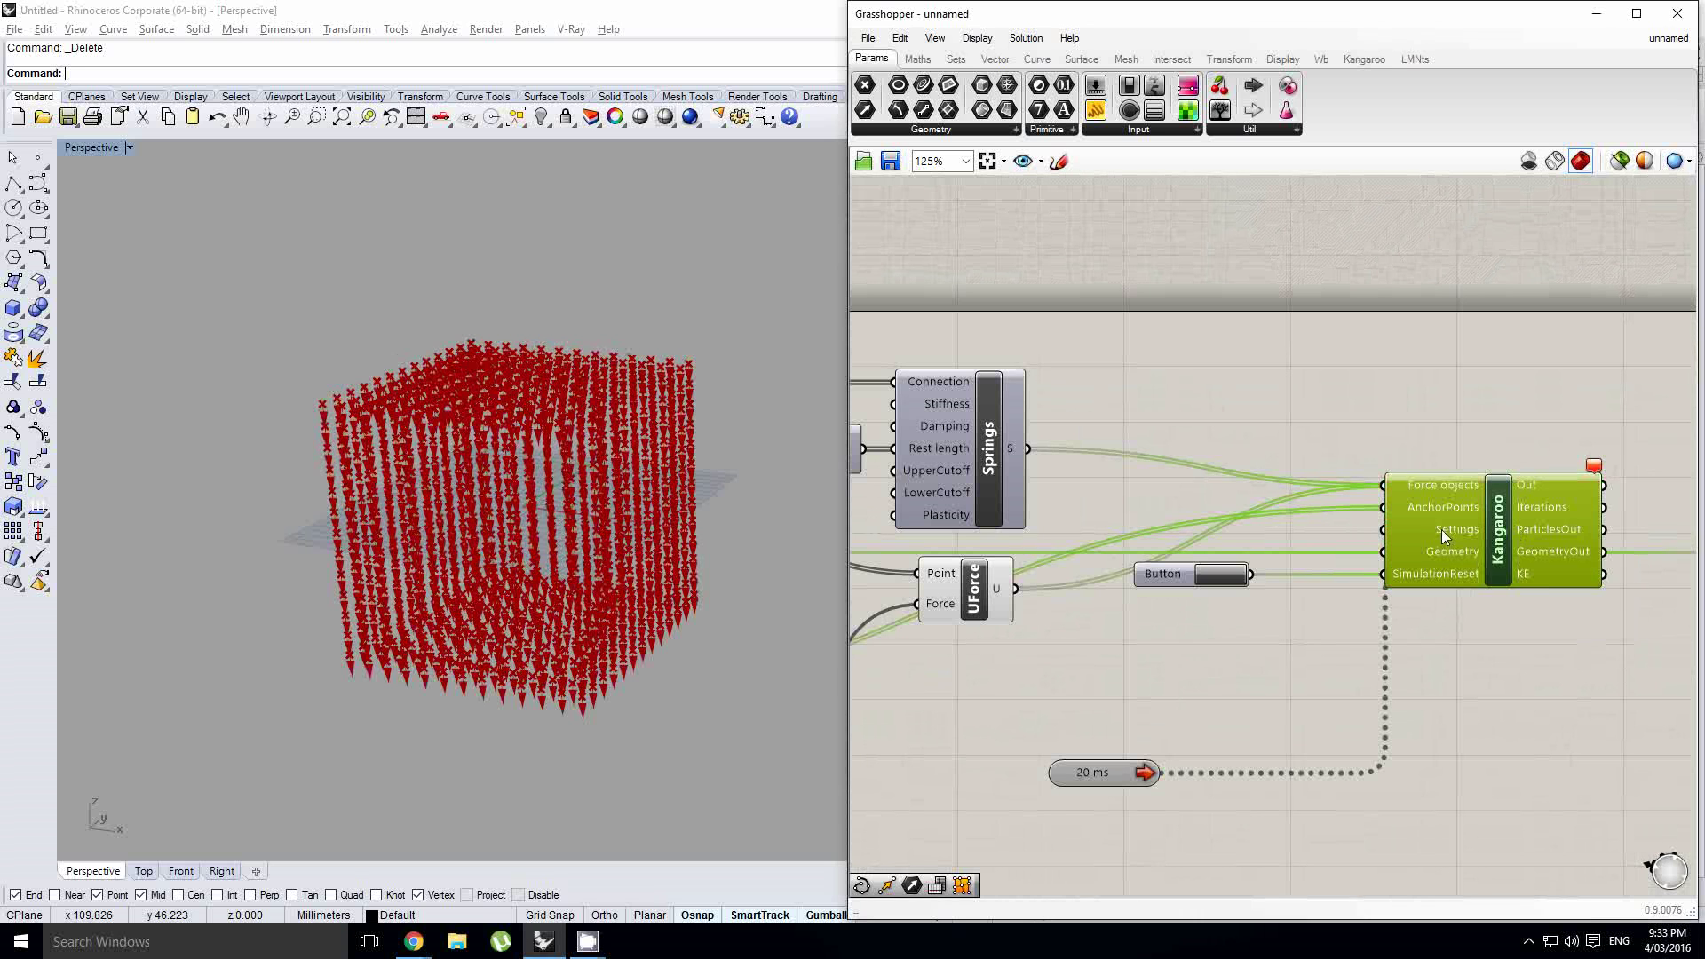
pyautogui.moveTo(1483, 510); pyautogui.dragTo(1441, 500, button='right')
pyautogui.click(1303, 516)
pyautogui.moveTo(1248, 519); pyautogui.dragTo(1280, 513, button='right')
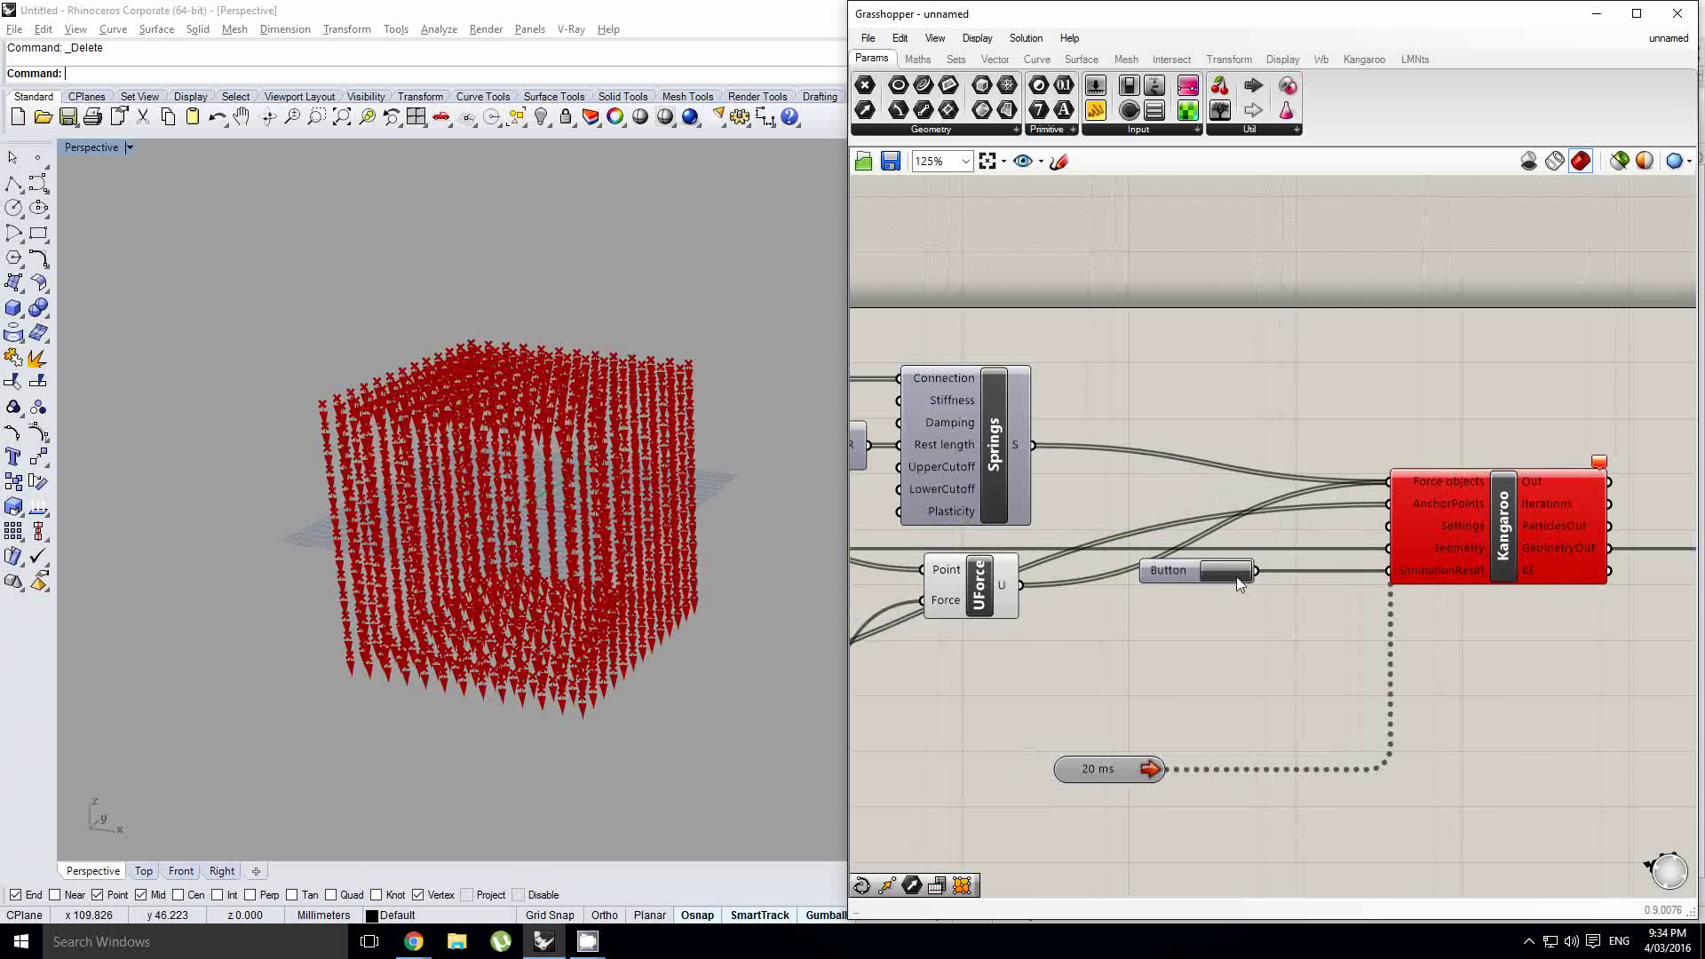
pyautogui.moveTo(1184, 577); pyautogui.dragTo(1239, 577)
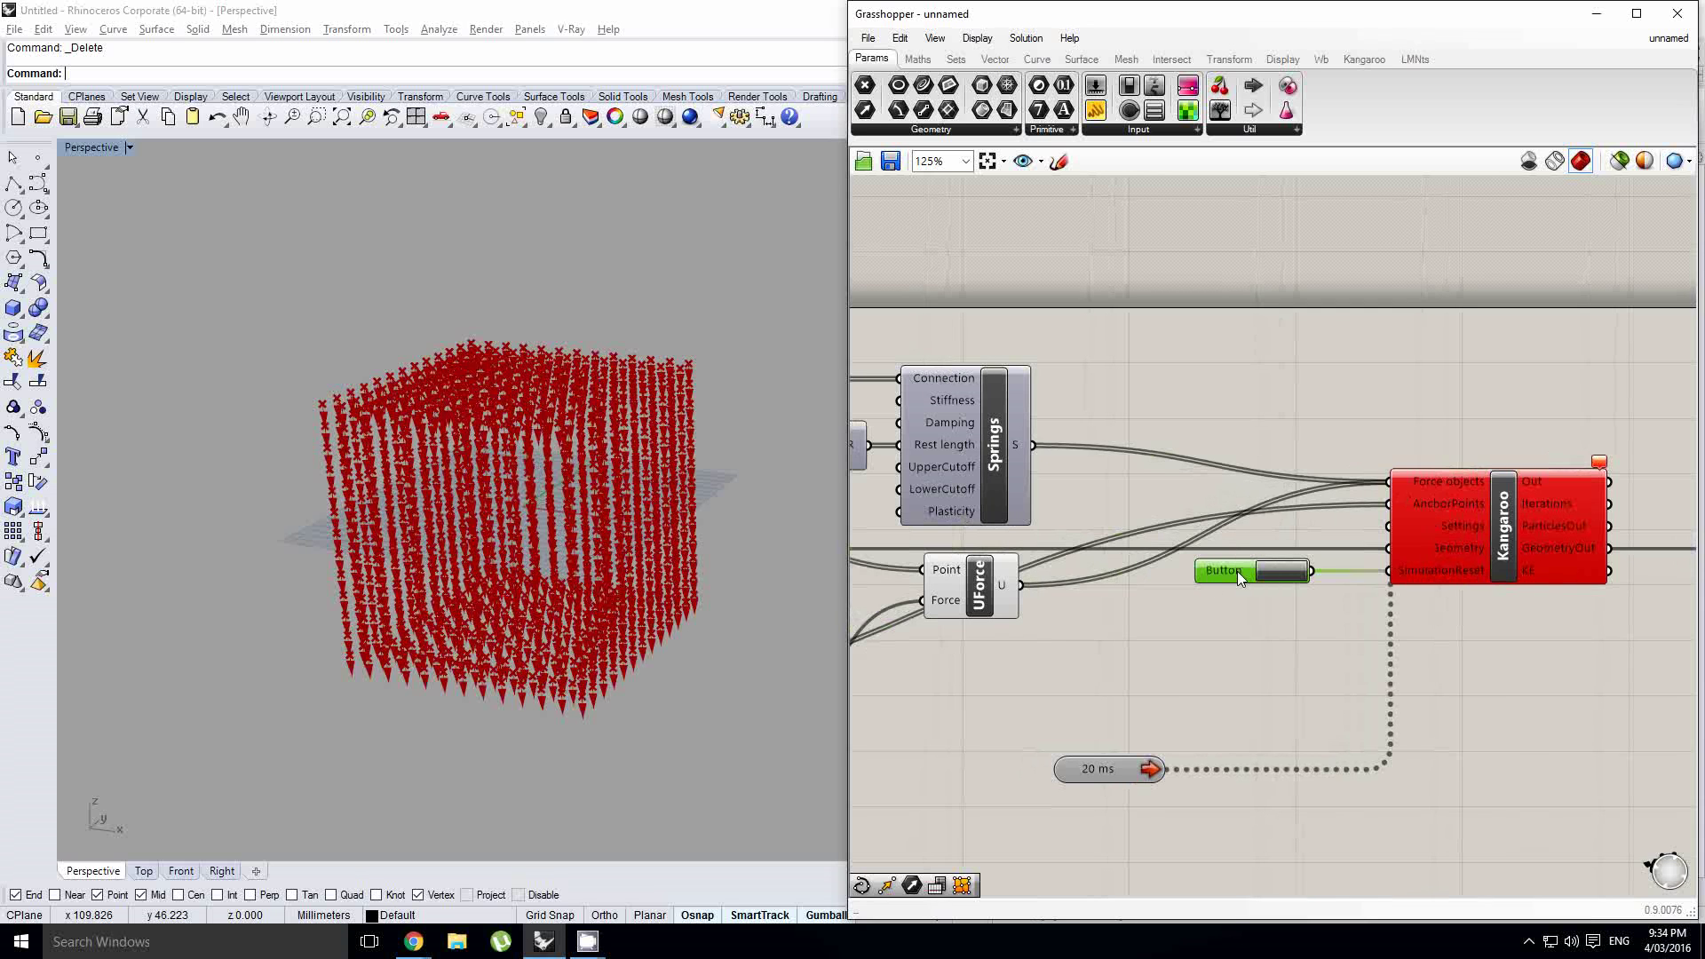
pyautogui.moveTo(550, 552); pyautogui.dragTo(567, 555, button='right')
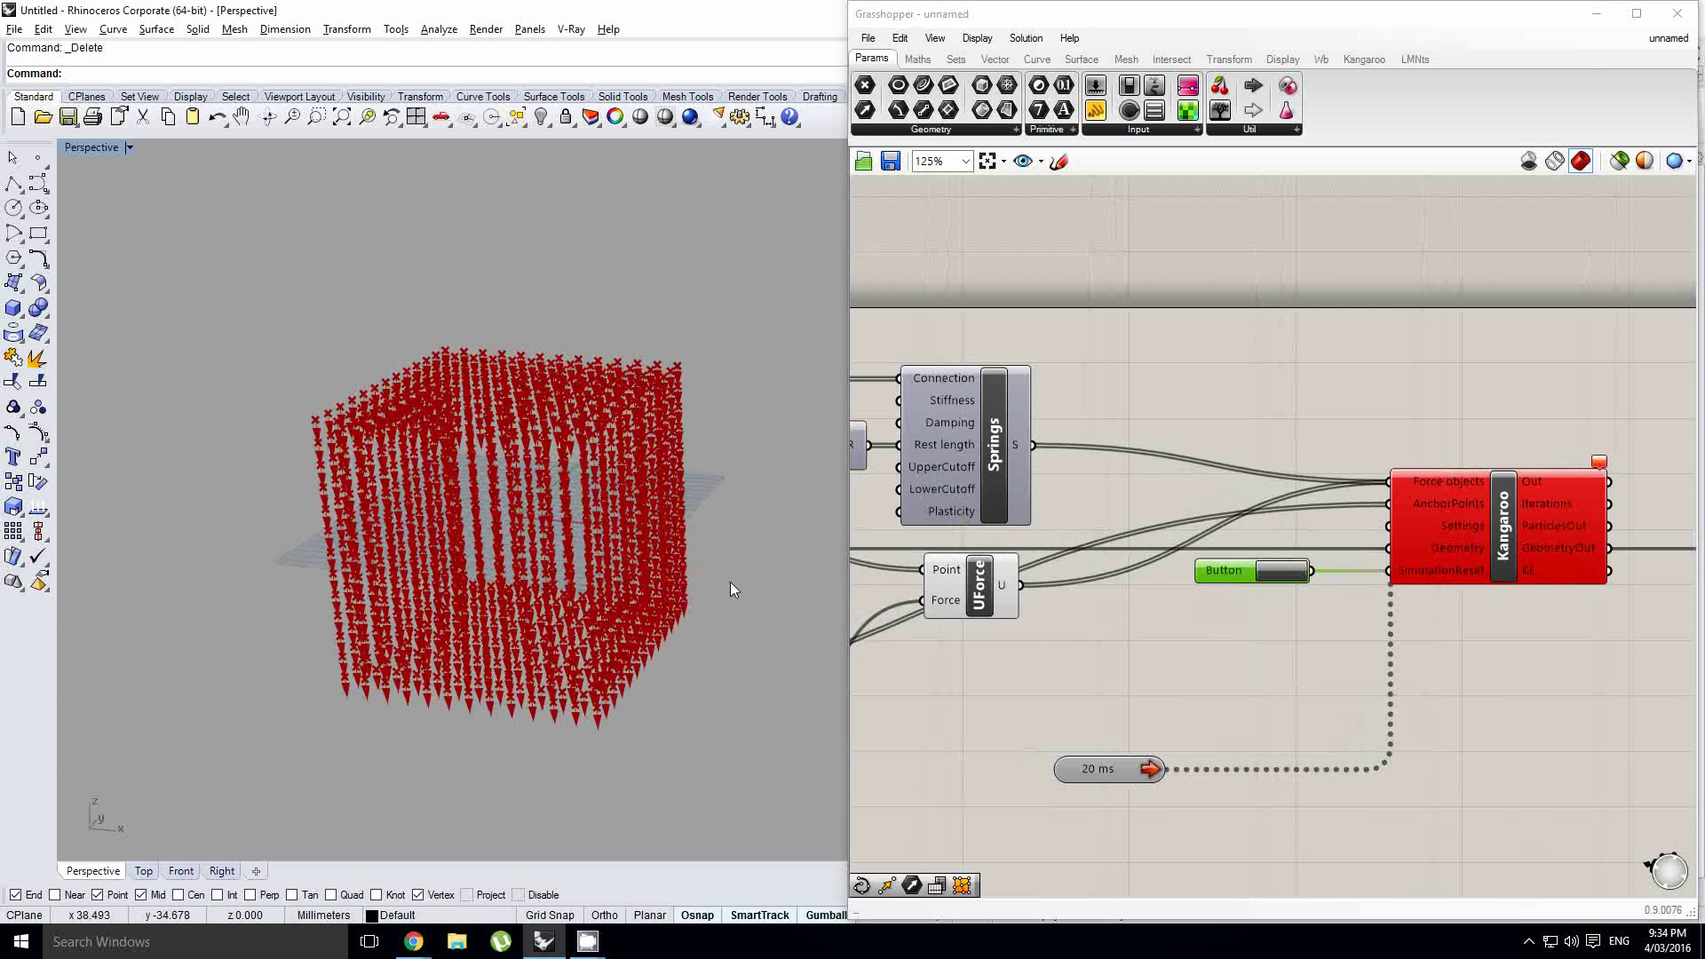
pyautogui.click(1287, 579)
pyautogui.moveTo(1003, 614); pyautogui.dragTo(1038, 608, button='right')
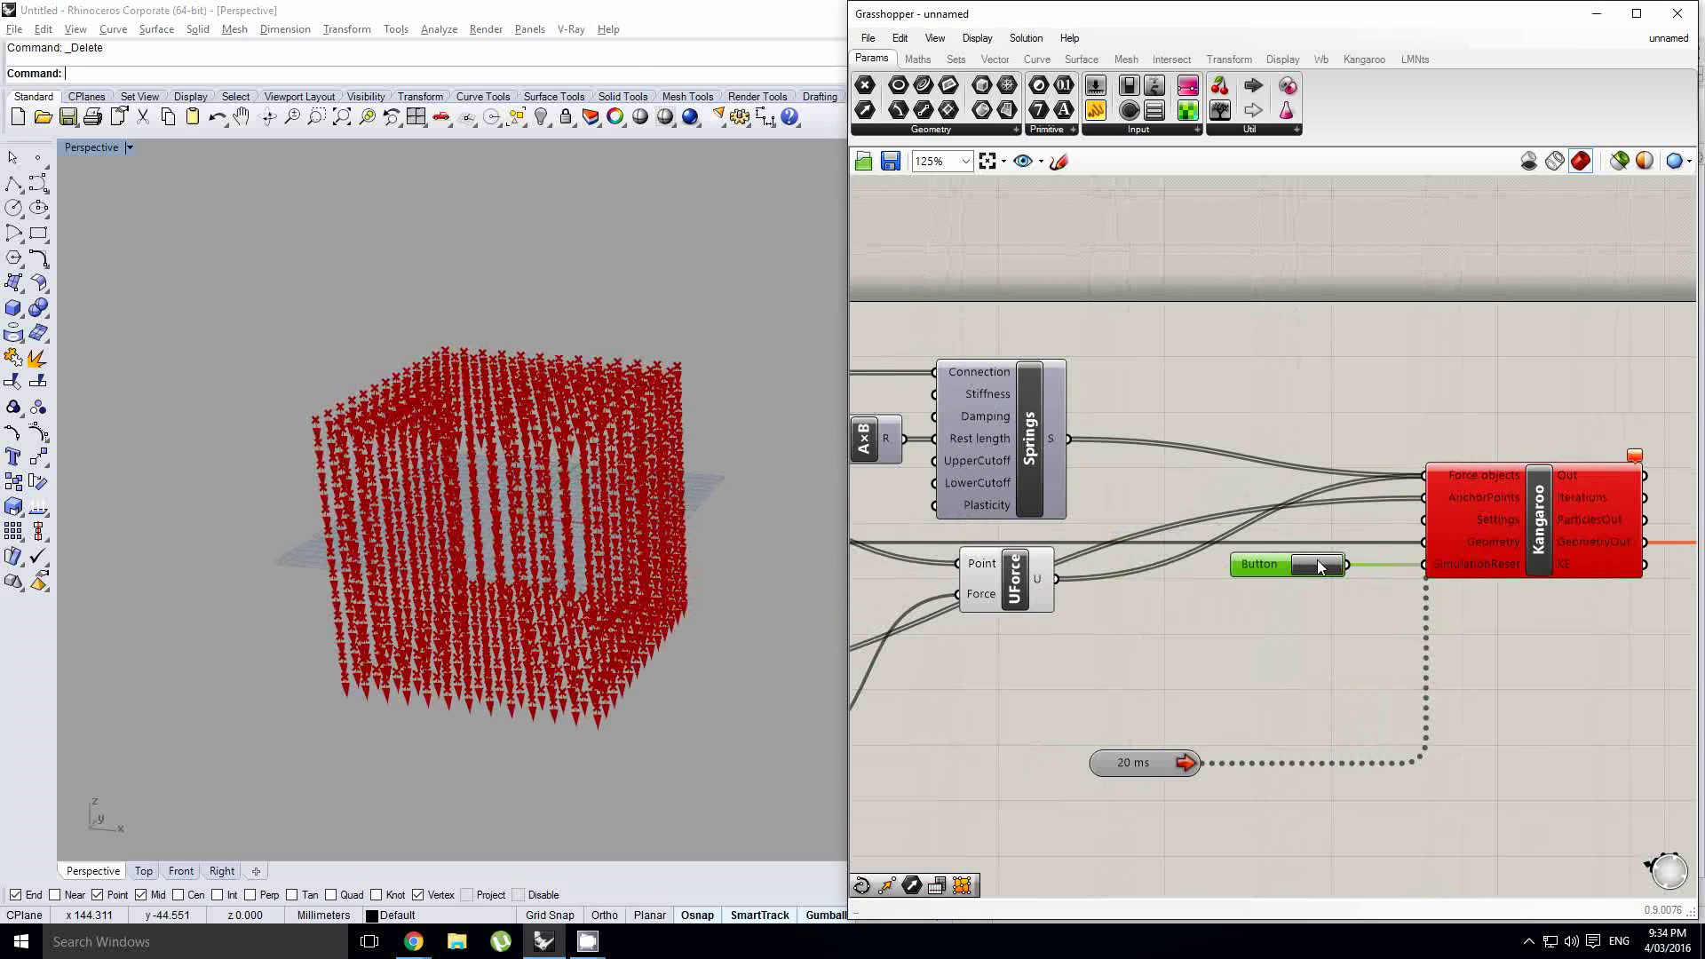
# Flatten the Kangaroo component's Force objects input and reset the simulation
pyautogui.scroll(4, 1340, 535)
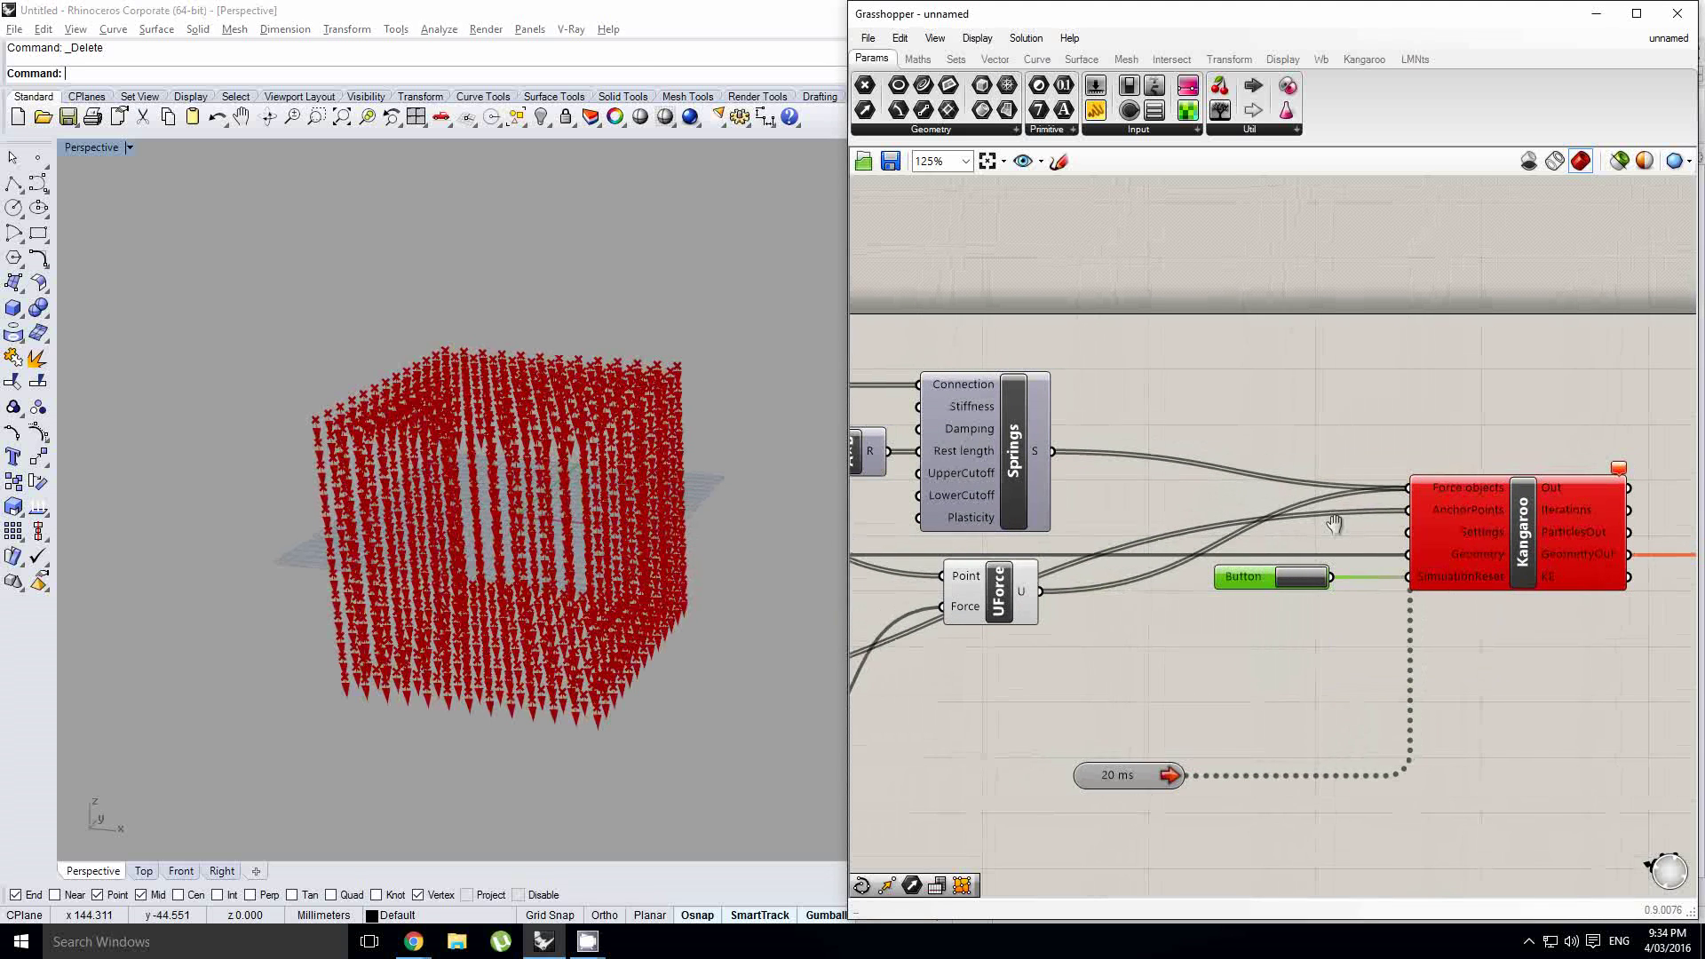
pyautogui.scroll(-1, 1329, 460)
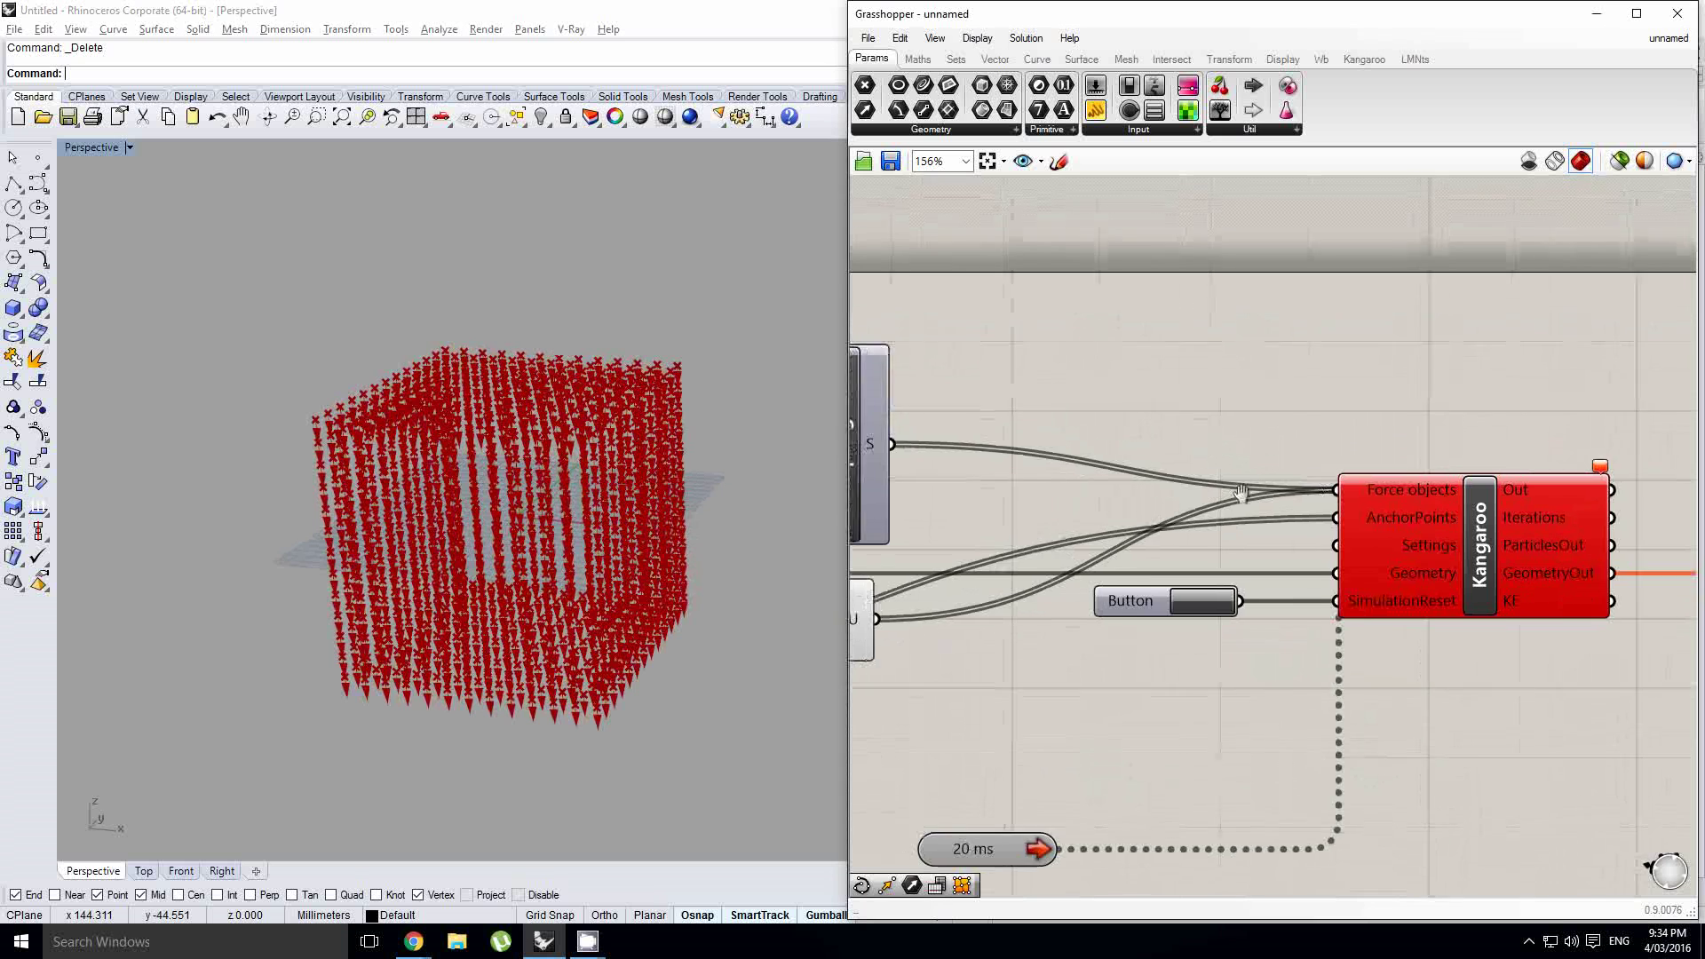
pyautogui.moveTo(1170, 482); pyautogui.dragTo(1321, 495, button='right')
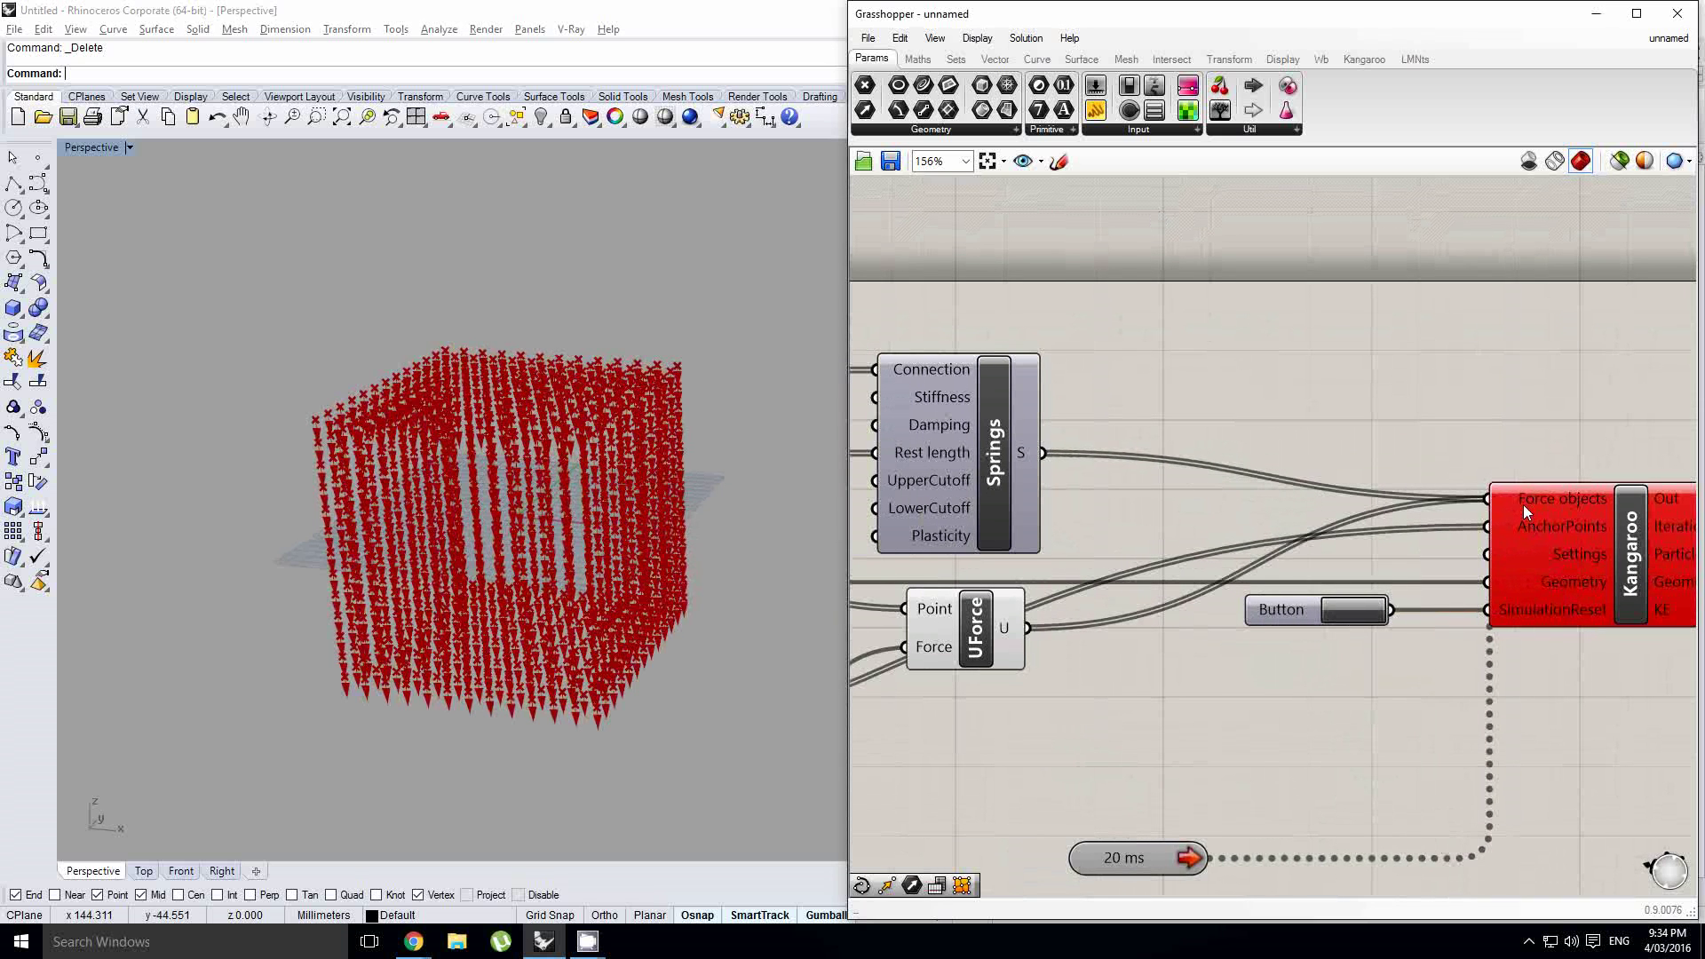
pyautogui.moveTo(1523, 508)
pyautogui.moveTo(1418, 451); pyautogui.dragTo(1380, 459, button='right')
pyautogui.moveTo(1497, 513)
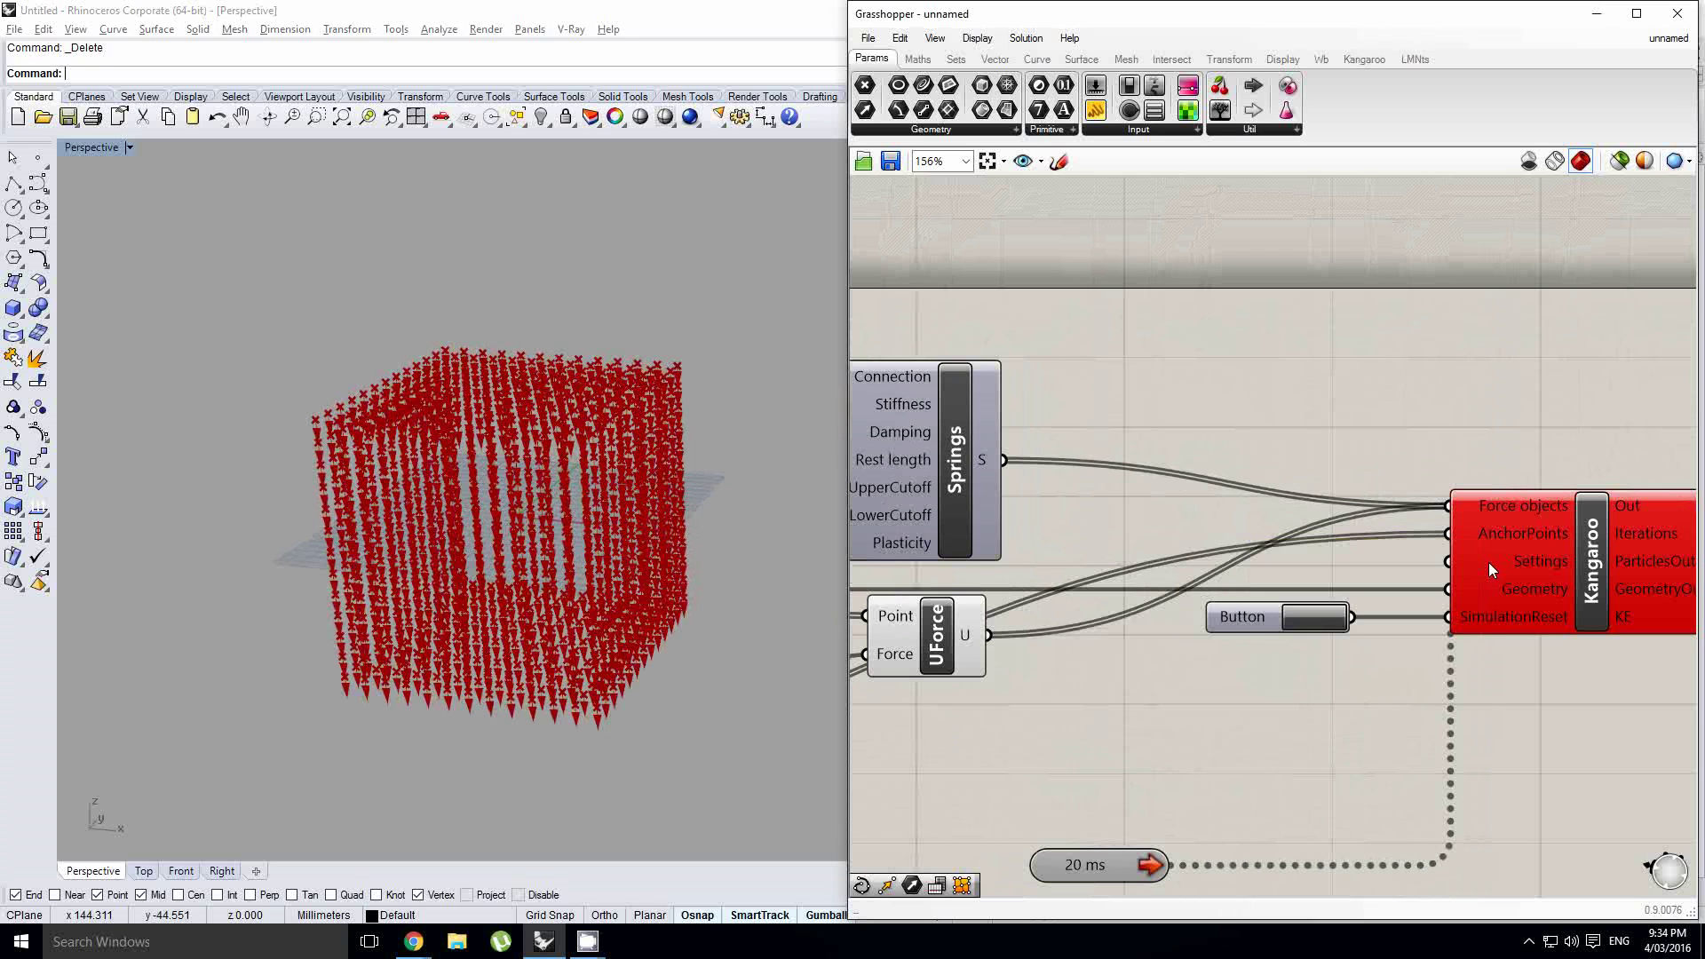
pyautogui.rightClick(1488, 509)
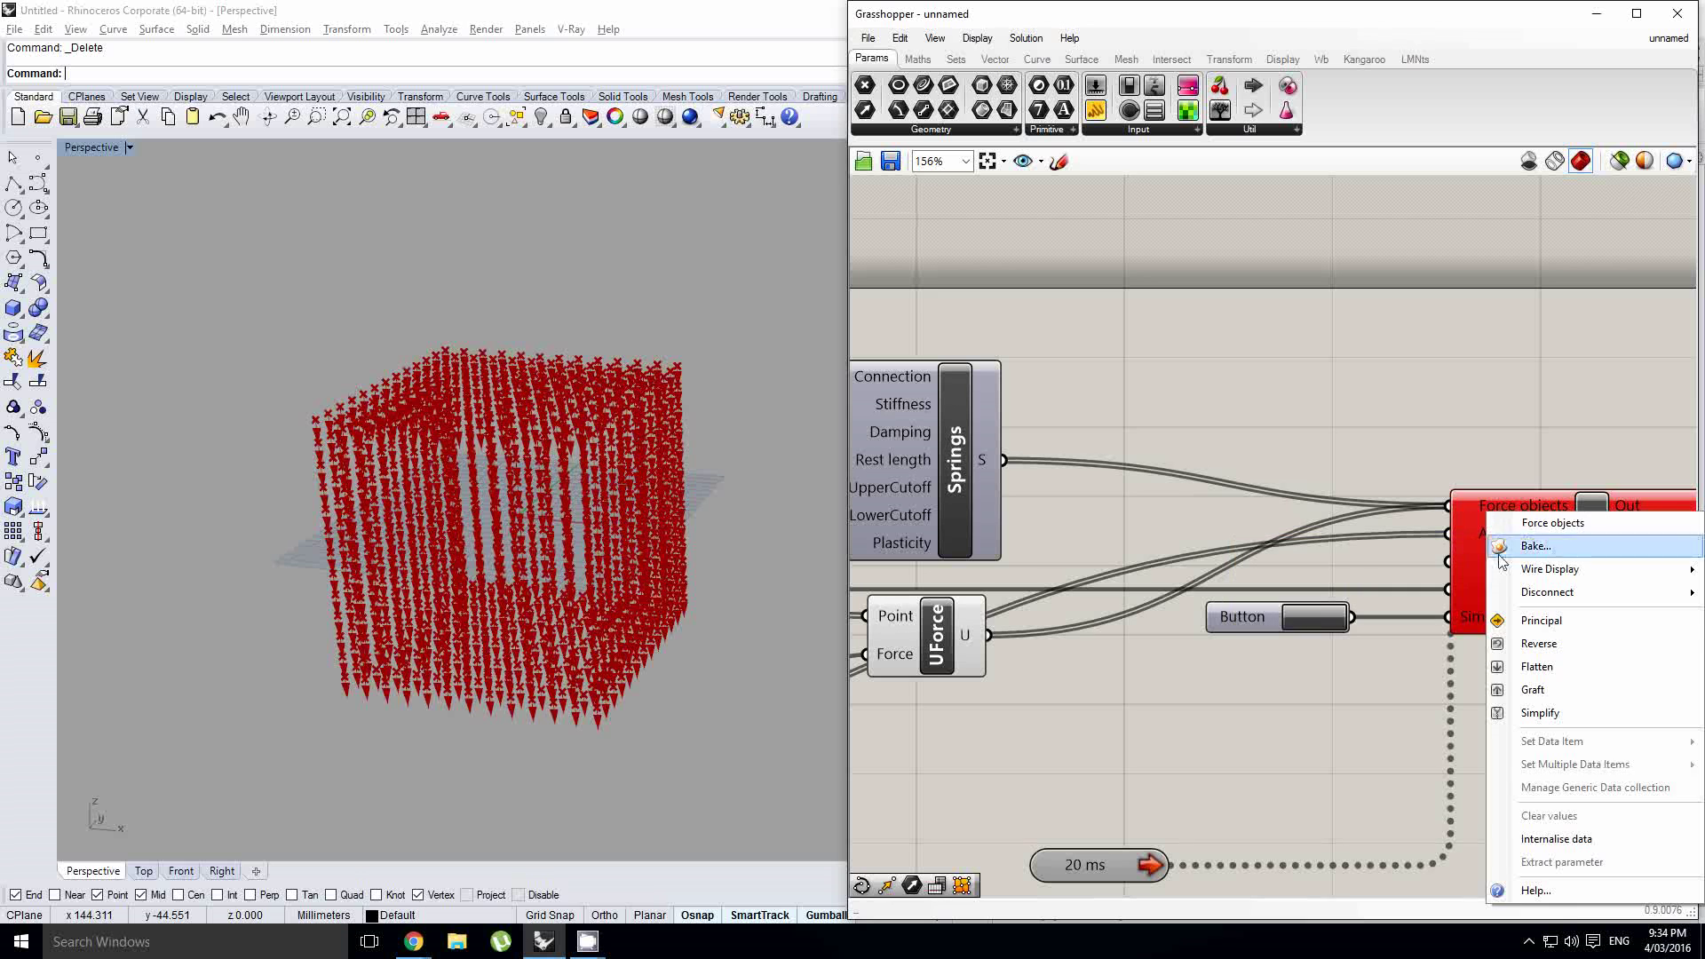
pyautogui.click(1542, 668)
pyautogui.scroll(-4, 1409, 584)
pyautogui.scroll(3, 1409, 584)
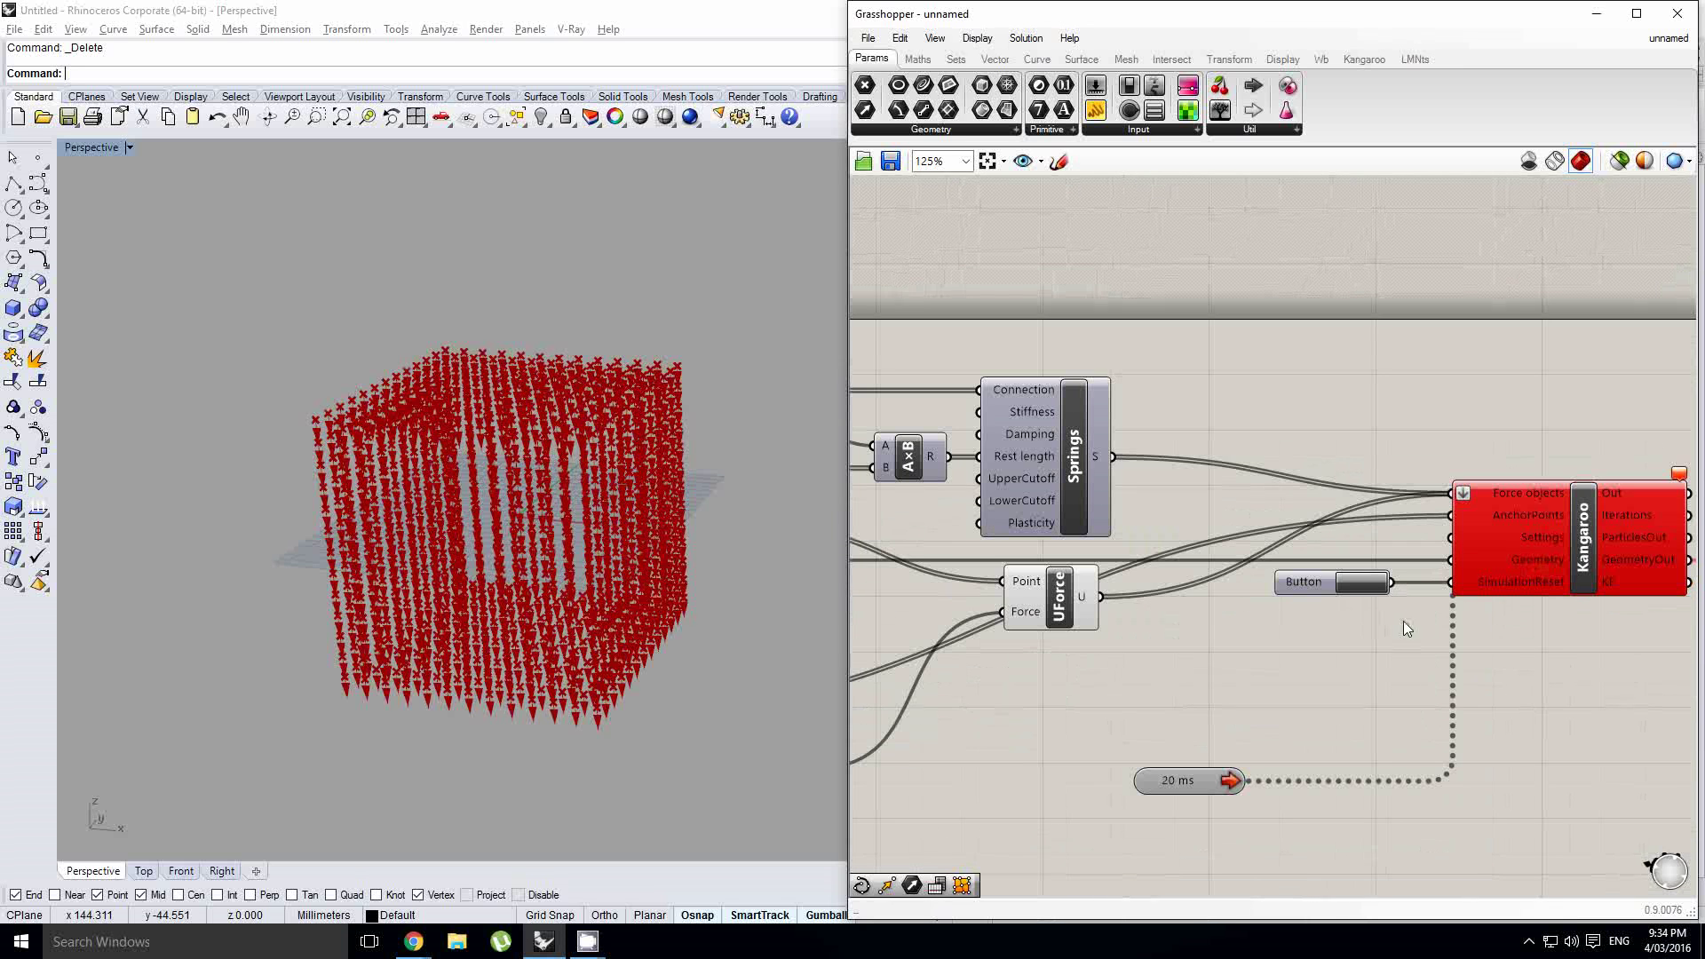
pyautogui.click(1352, 585)
# Turn off the viewport preview of the UForce component to hide its force arrows
pyautogui.moveTo(636, 560); pyautogui.dragTo(616, 538, button='right')
pyautogui.scroll(5, 616, 536)
pyautogui.moveTo(1294, 587); pyautogui.dragTo(1404, 580, button='right')
pyautogui.click(1148, 593)
pyautogui.middleClick(1148, 592)
pyautogui.click(1199, 544)
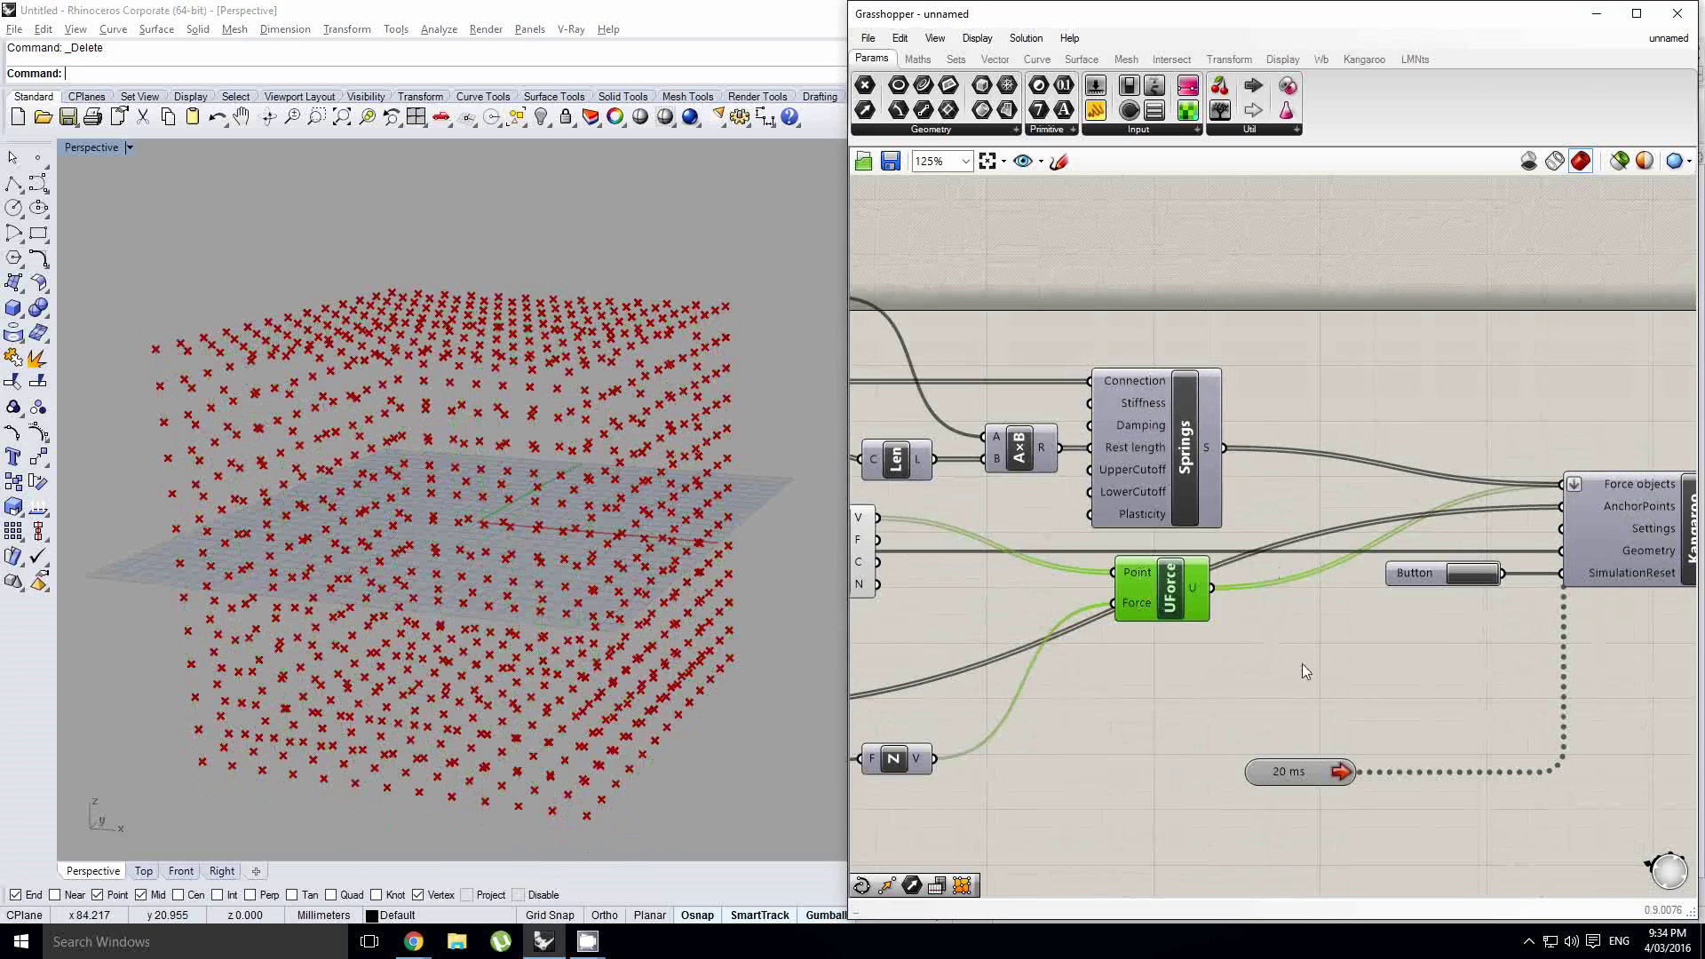
# Set the force slider's numeric domain to a minimum of -1000 and a maximum of 1000
pyautogui.scroll(-2, 1301, 663)
pyautogui.moveTo(1414, 677); pyautogui.dragTo(1373, 663, button='right')
pyautogui.moveTo(1123, 697); pyautogui.dragTo(1408, 571, button='right')
pyautogui.scroll(5, 1123, 625)
pyautogui.click(1005, 555)
pyautogui.doubleClick(1007, 550)
pyautogui.doubleClick(1014, 595)
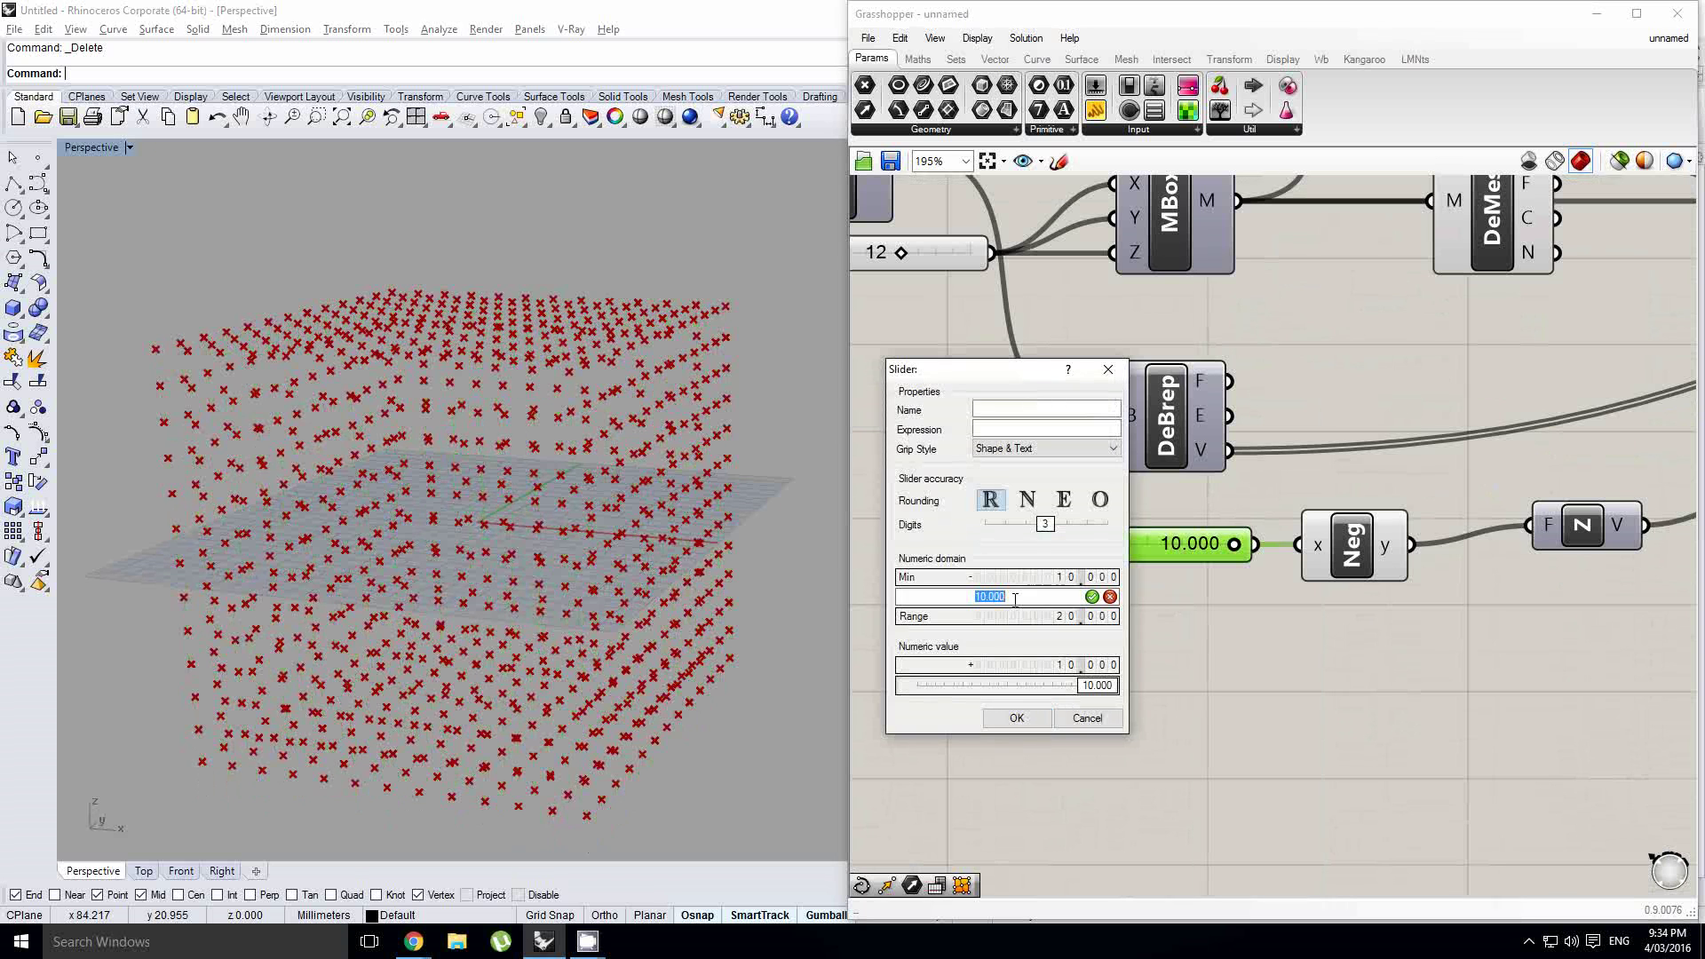
pyautogui.write('1000')
pyautogui.press('Return')
pyautogui.doubleClick(1013, 577)
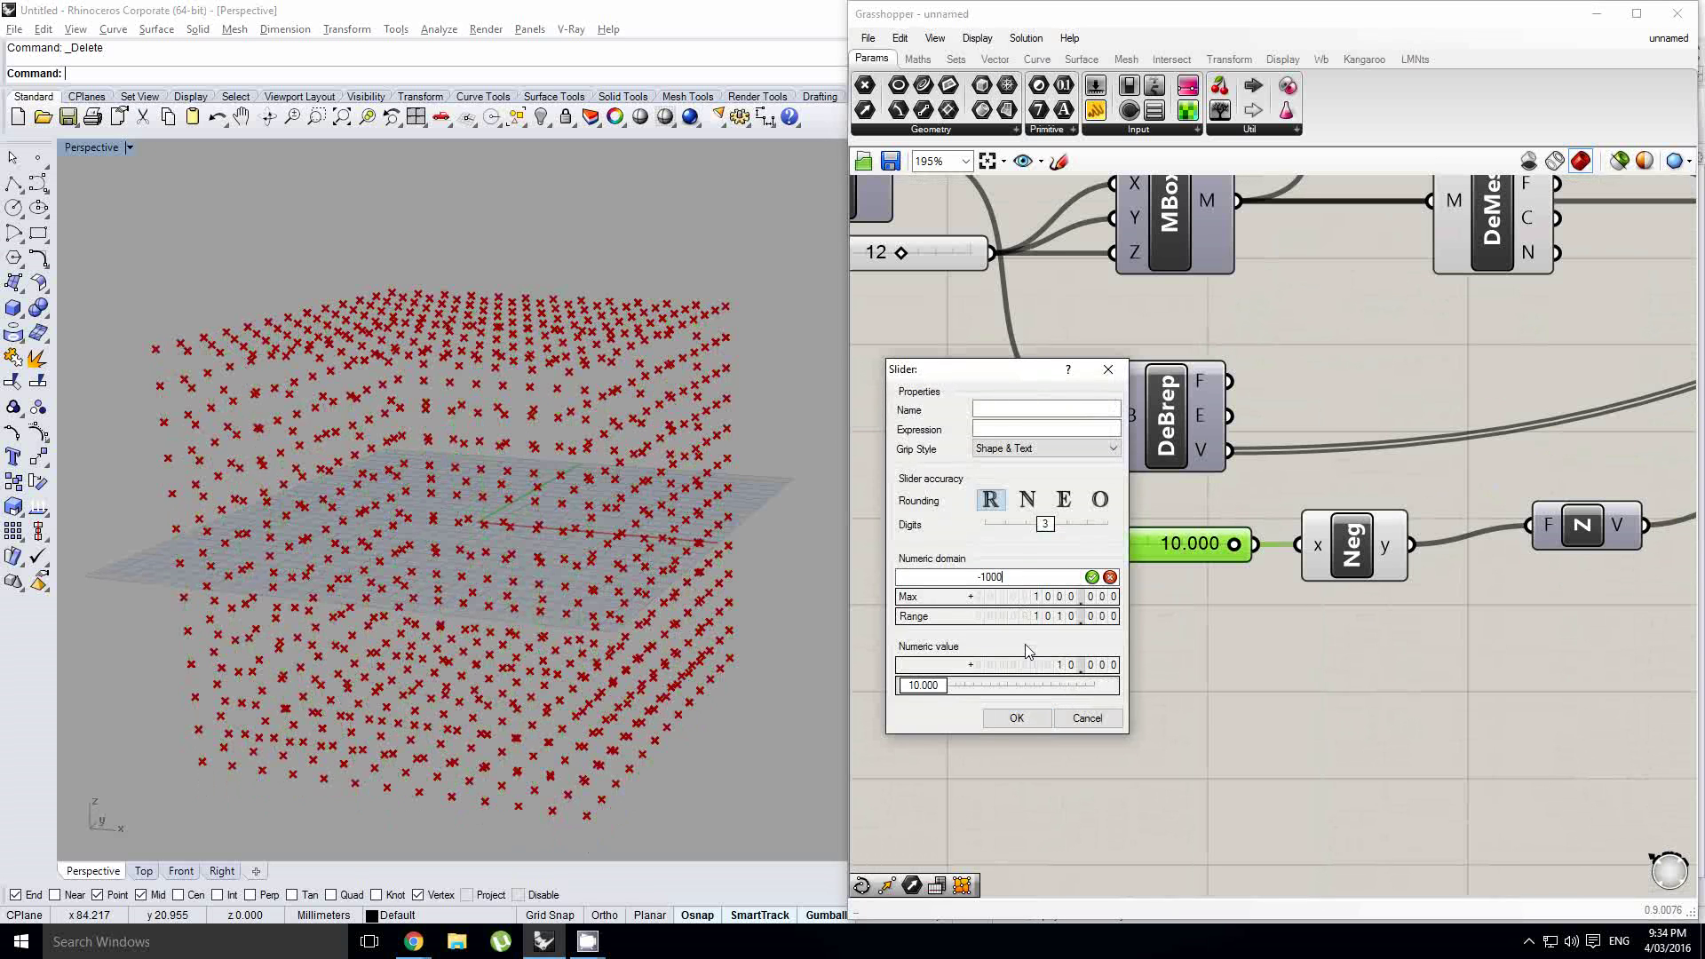
pyautogui.click(1033, 715)
# Turn on the viewport preview of the Mesh parameter connected to Kangaroo's geometry output
pyautogui.moveTo(1146, 632); pyautogui.dragTo(1135, 636, button='right')
pyautogui.click(972, 620)
pyautogui.moveTo(1261, 556); pyautogui.dragTo(1167, 591, button='right')
pyautogui.scroll(-1, 1204, 542)
pyautogui.click(1325, 523)
pyautogui.scroll(-5, 1209, 555)
pyautogui.scroll(3, 1414, 534)
pyautogui.moveTo(1315, 611); pyautogui.dragTo(1180, 613, button='right')
pyautogui.moveTo(1490, 480); pyautogui.dragTo(1268, 533, button='right')
pyautogui.middleClick(1463, 497)
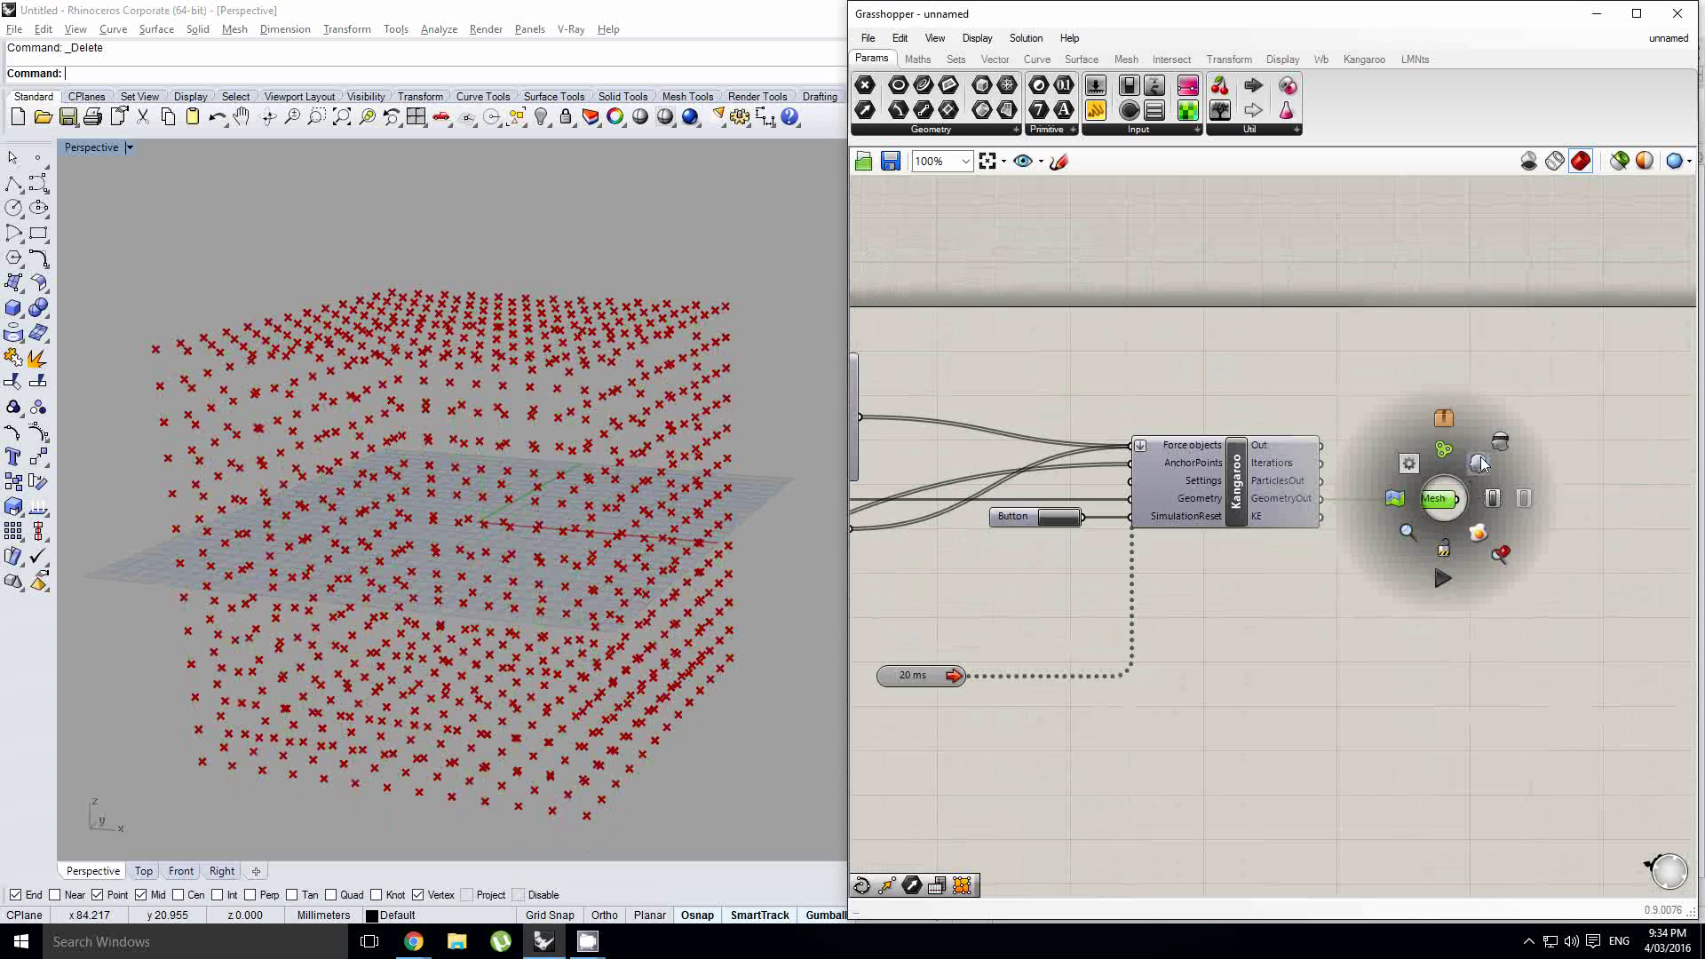
pyautogui.click(1479, 463)
# Reset the simulation and raise the force slider to examine the mesh deformation under a stronger vertical force
pyautogui.moveTo(880, 577); pyautogui.dragTo(1190, 557, button='right')
pyautogui.click(1364, 500)
pyautogui.click(1372, 500)
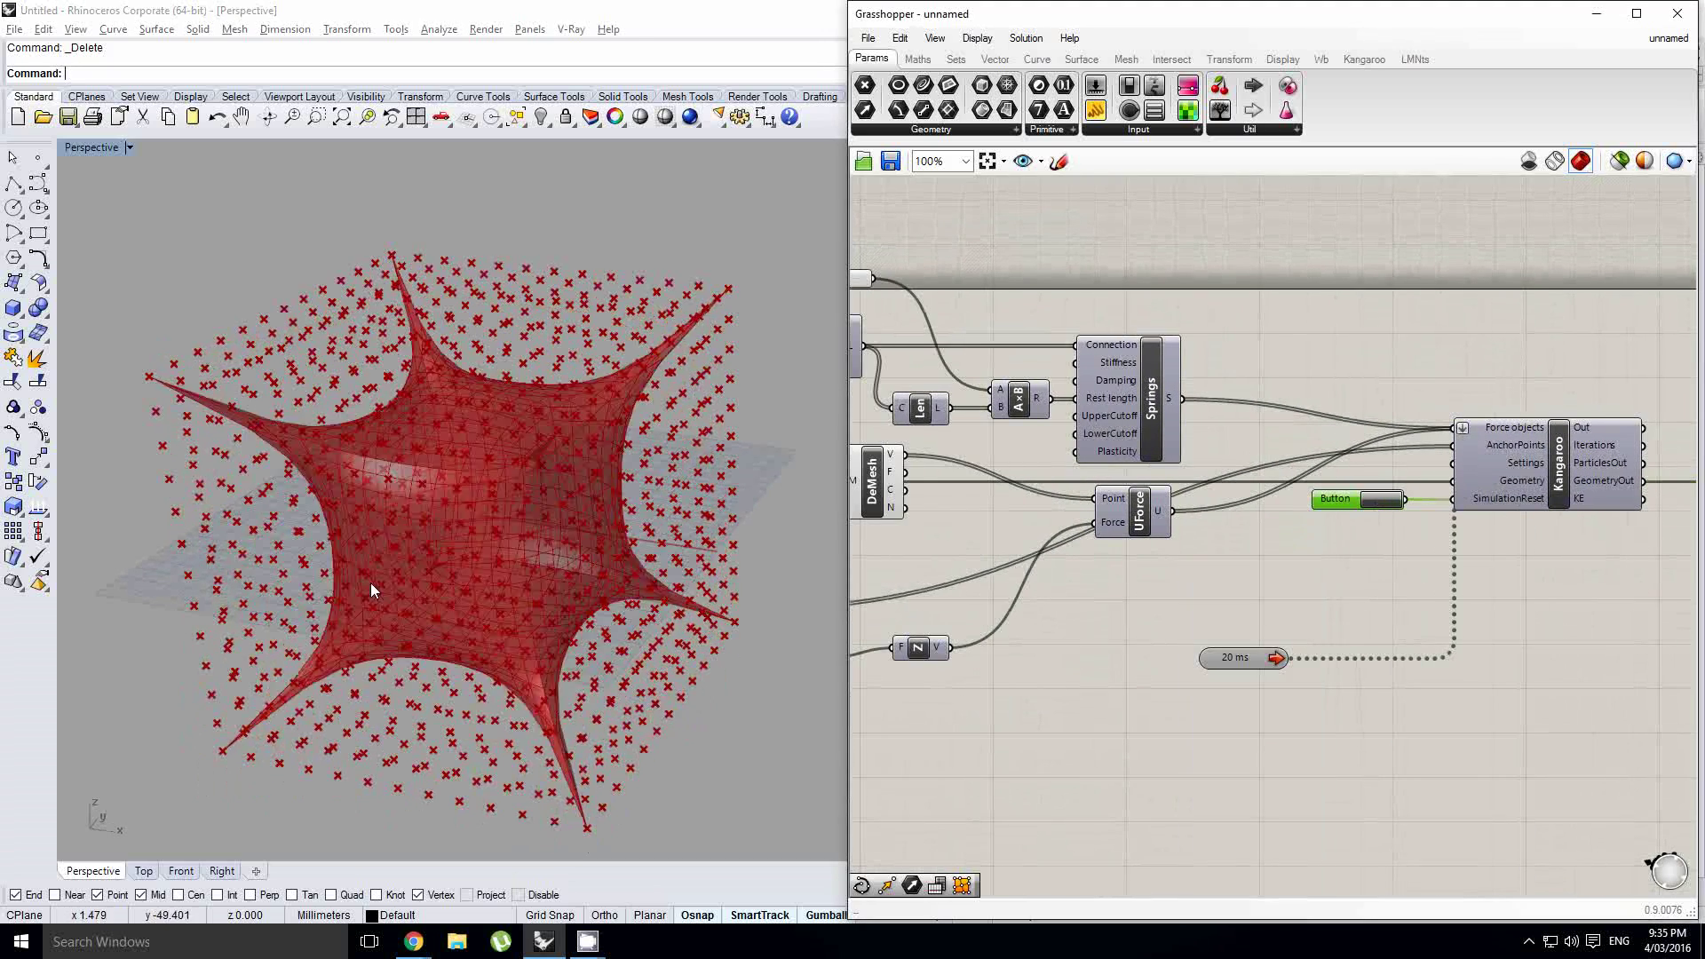
pyautogui.moveTo(396, 563); pyautogui.dragTo(479, 563, button='right')
pyautogui.moveTo(1080, 578); pyautogui.dragTo(1386, 551, button='right')
pyautogui.moveTo(1245, 566); pyautogui.dragTo(1384, 558, button='right')
pyautogui.scroll(1, 1188, 625)
pyautogui.moveTo(1190, 627); pyautogui.dragTo(1218, 627)
pyautogui.scroll(3, 569, 604)
pyautogui.moveTo(586, 657); pyautogui.dragTo(497, 576, button='right')
pyautogui.scroll(-3, 577, 592)
# Turn off the viewport preview of the Deconstruct Mesh component to hide the original mesh vertices
pyautogui.scroll(2, 497, 582)
pyautogui.moveTo(1309, 471); pyautogui.dragTo(1168, 506, button='right')
pyautogui.click(1246, 454)
pyautogui.middleClick(1292, 412)
pyautogui.click(1334, 374)
# Test the mesh with the force slider at negative values, and set the slider to 1000
pyautogui.scroll(1, 1127, 557)
pyautogui.click(1117, 598)
pyautogui.moveTo(1117, 599); pyautogui.dragTo(1188, 556, button='right')
pyautogui.moveTo(1163, 601); pyautogui.dragTo(908, 549)
pyautogui.moveTo(513, 595); pyautogui.dragTo(586, 640, button='right')
pyautogui.scroll(-2, 590, 528)
pyautogui.moveTo(1051, 598); pyautogui.dragTo(1236, 607)
pyautogui.moveTo(823, 600); pyautogui.dragTo(541, 523, button='right')
pyautogui.scroll(-2, 542, 523)
# Move the Unit Z component into line with the Negative component
pyautogui.moveTo(1366, 646); pyautogui.dragTo(1233, 647, button='right')
pyautogui.click(1180, 547)
pyautogui.scroll(-2, 1306, 583)
pyautogui.moveTo(1330, 588); pyautogui.dragTo(1347, 606)
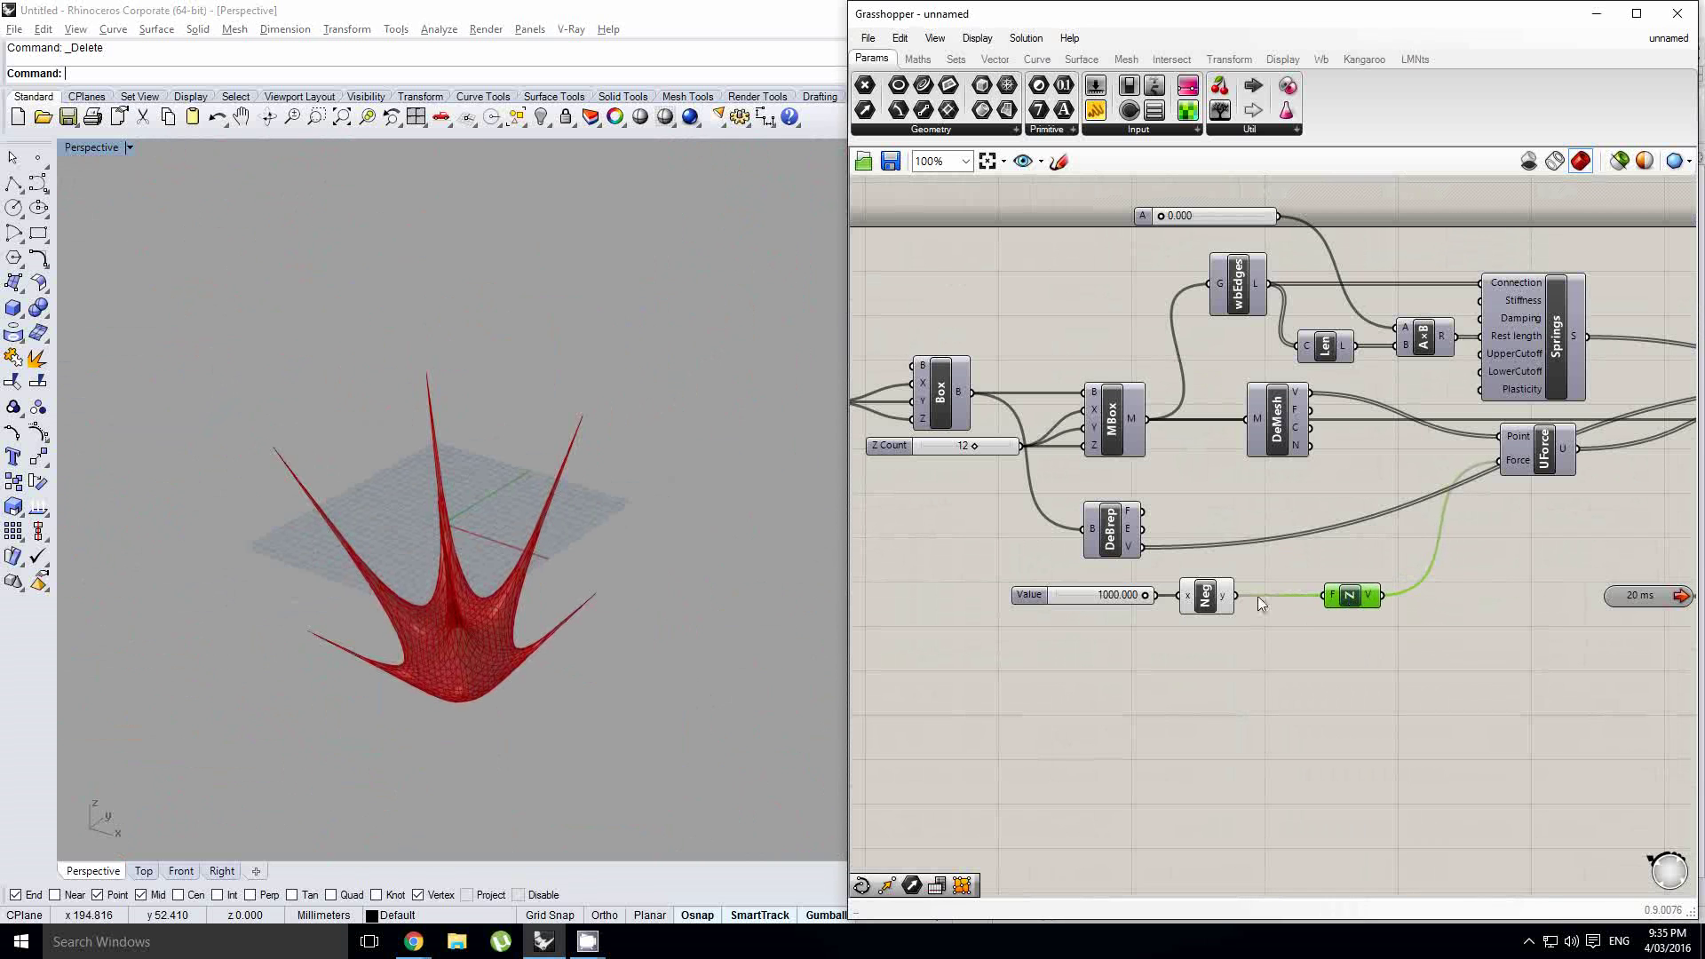
# Duplicate the 20 ms timer to the free canvas area below the Negative component
pyautogui.click(1326, 652)
pyautogui.moveTo(1325, 652); pyautogui.dragTo(1196, 634, button='right')
pyautogui.click(1080, 636)
pyautogui.scroll(3, 1258, 609)
pyautogui.click(1058, 610)
pyautogui.scroll(-2, 995, 689)
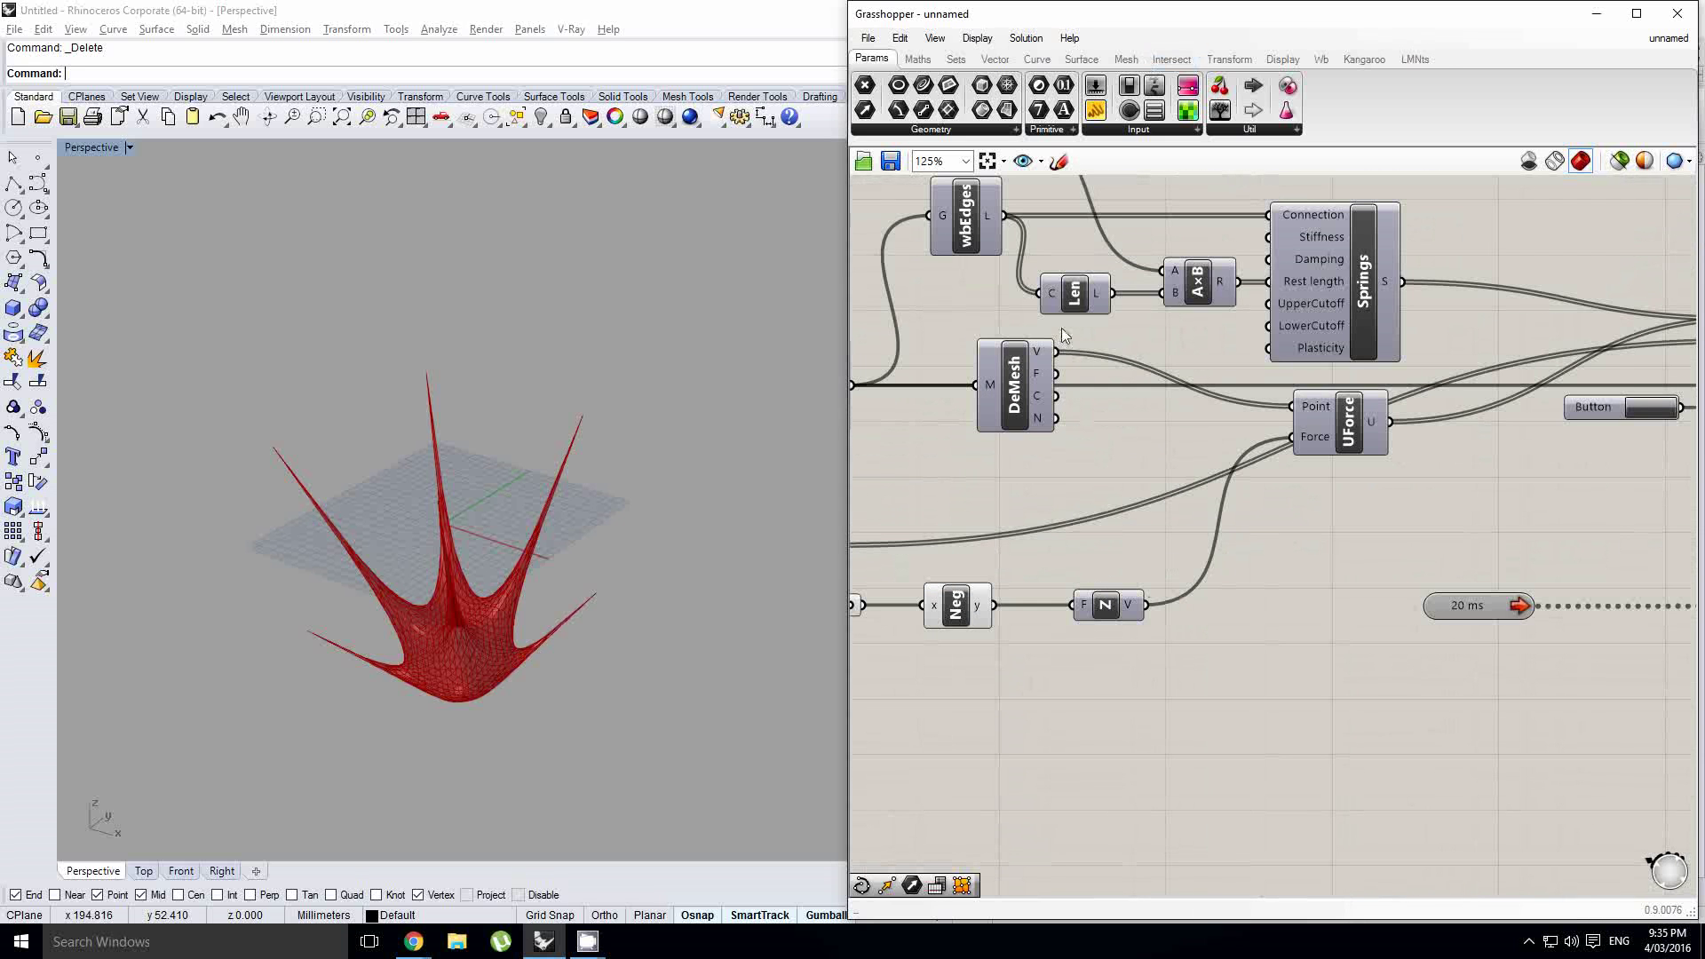
pyautogui.scroll(-2, 1377, 594)
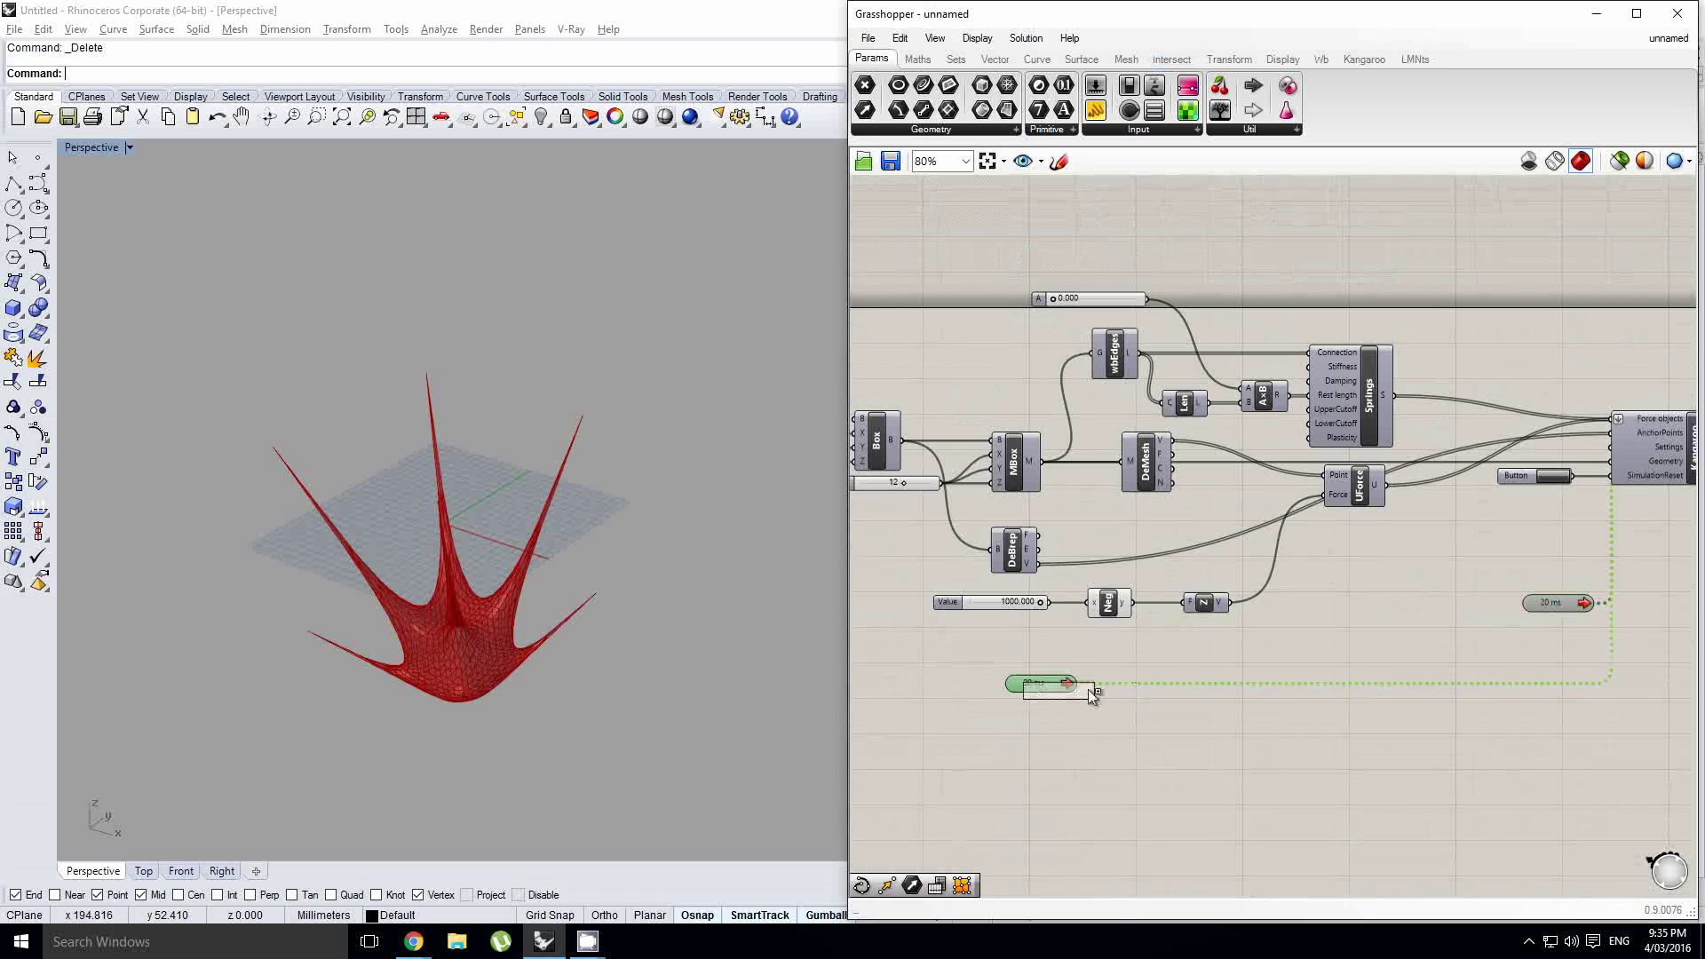
# Add a Counter component below the Negative and Unit Z components
pyautogui.scroll(1, 1130, 668)
pyautogui.doubleClick(1172, 666)
pyautogui.write('coul')
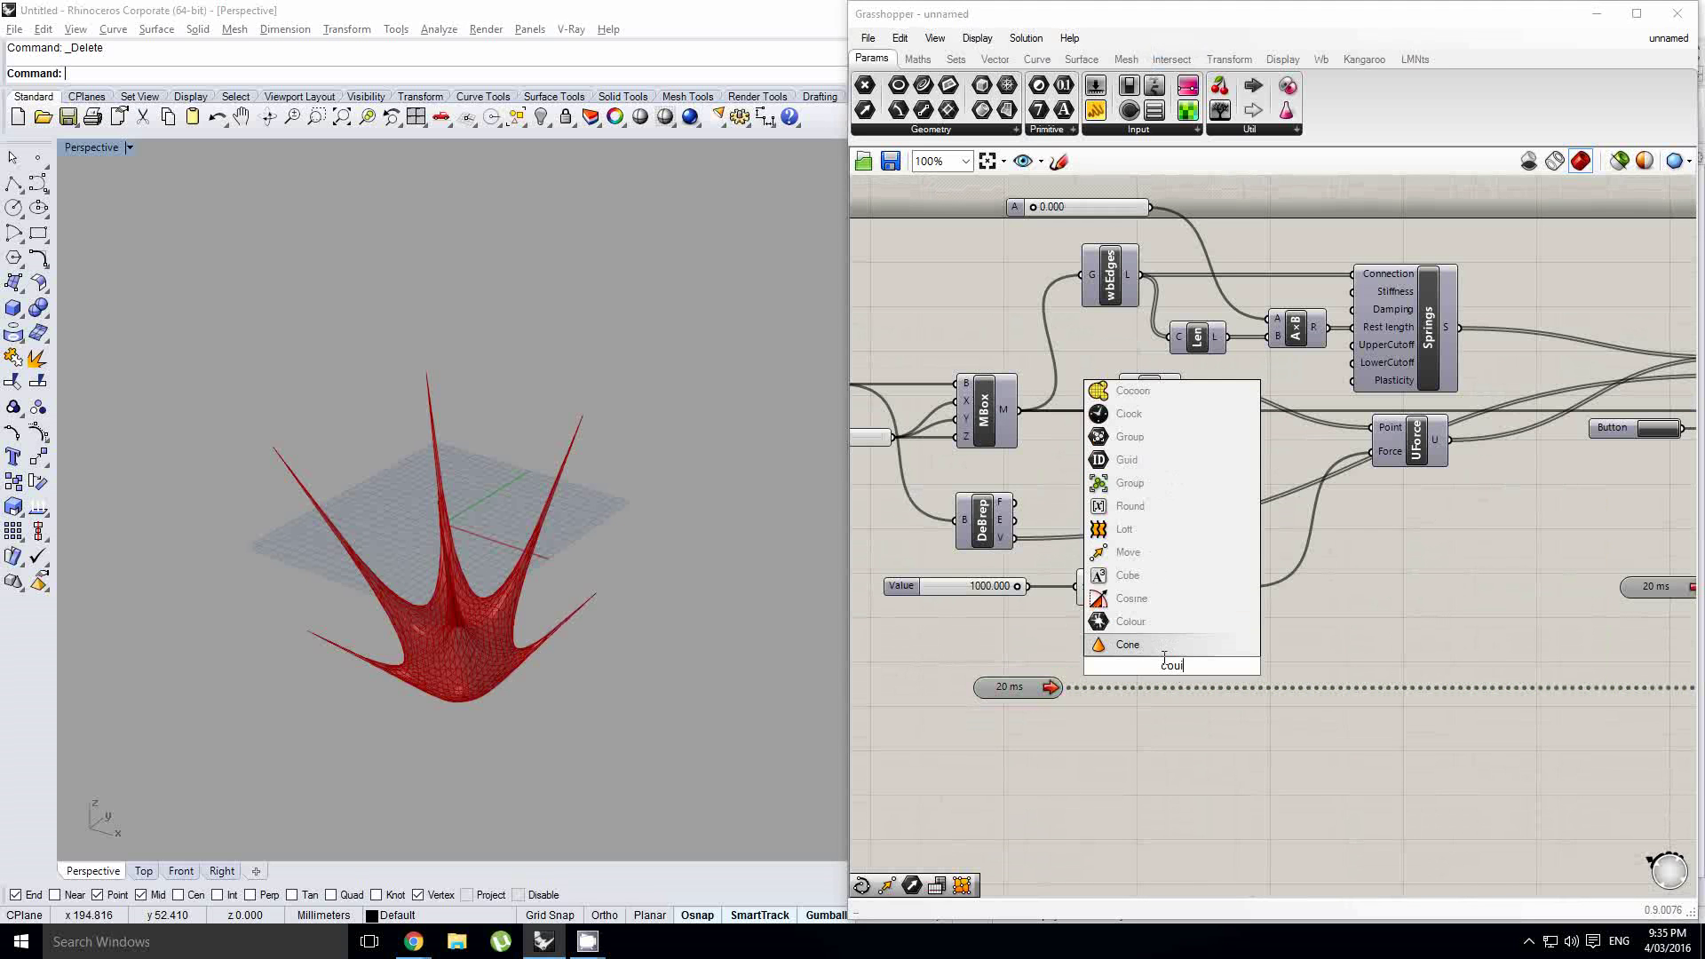
pyautogui.press('BackSpace')
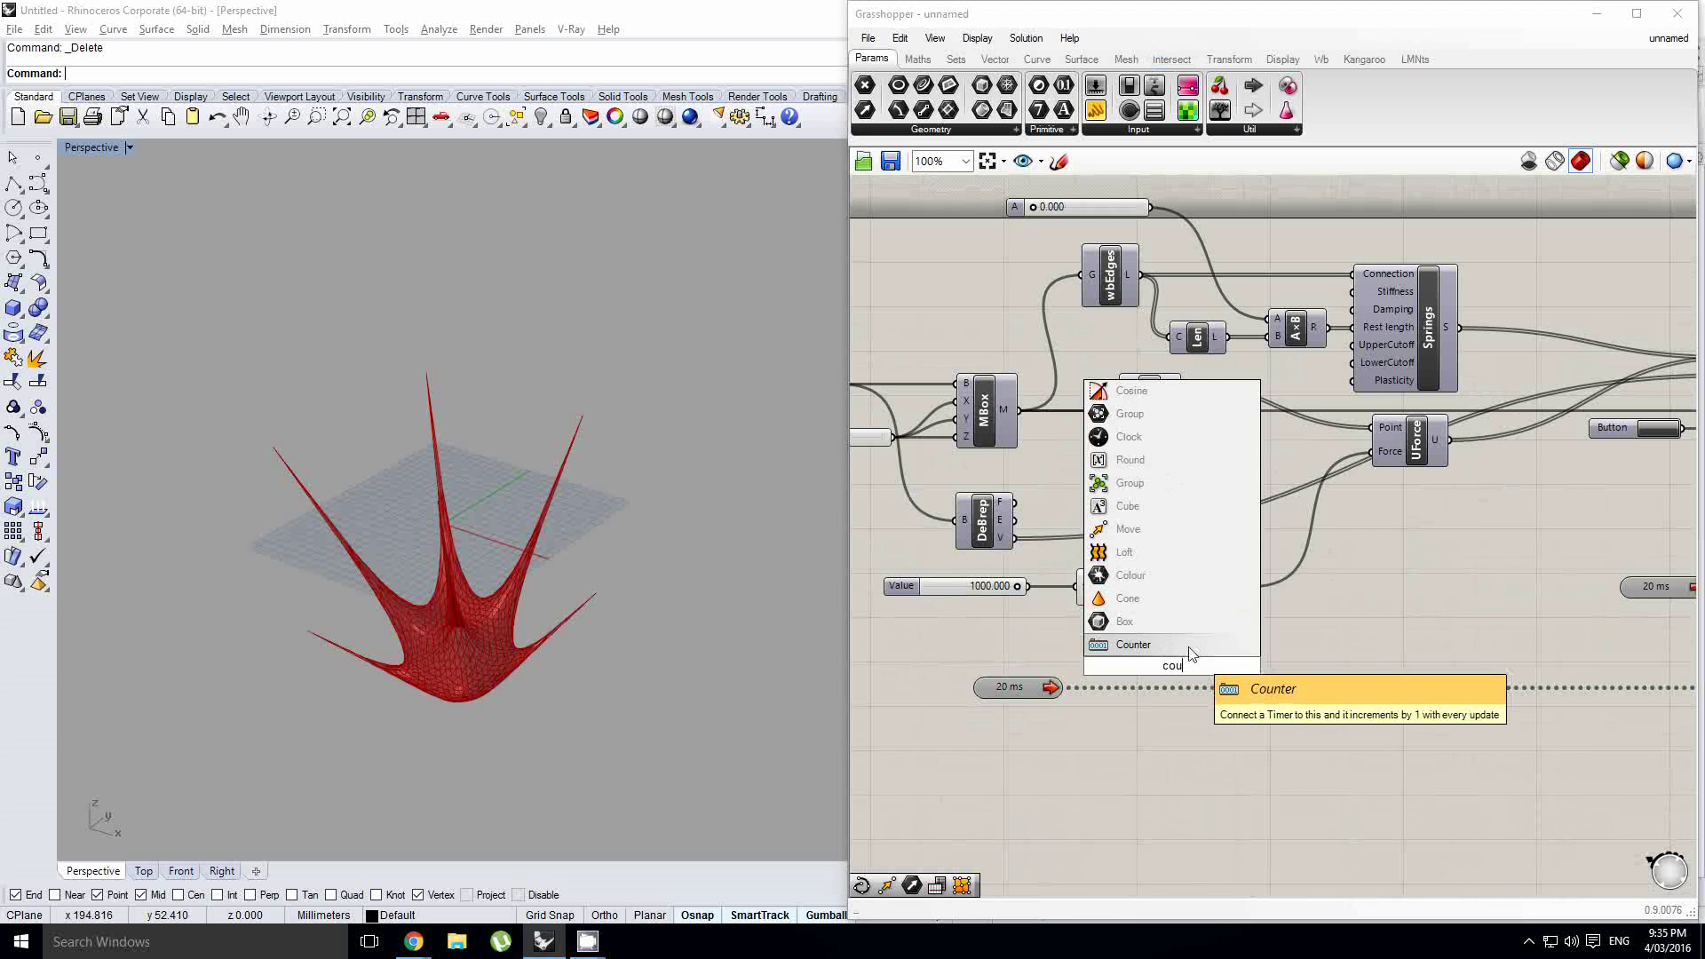
pyautogui.click(1181, 645)
pyautogui.moveTo(1181, 648); pyautogui.dragTo(1200, 653)
pyautogui.scroll(1, 1110, 691)
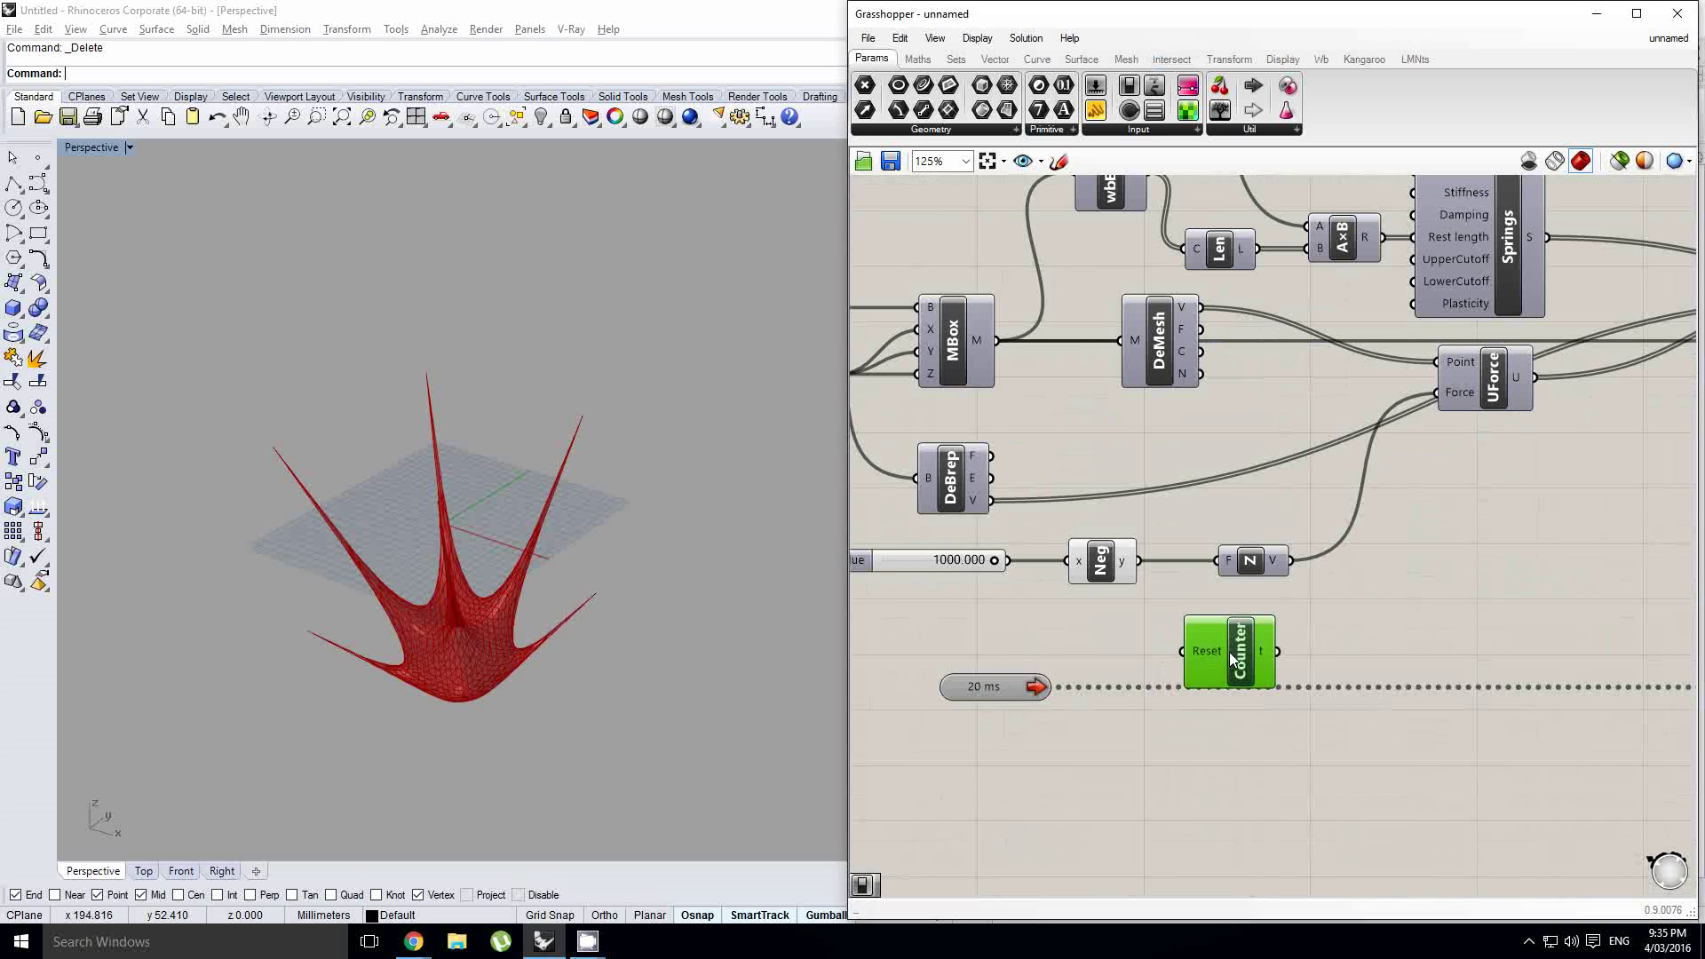
pyautogui.scroll(-1, 1227, 652)
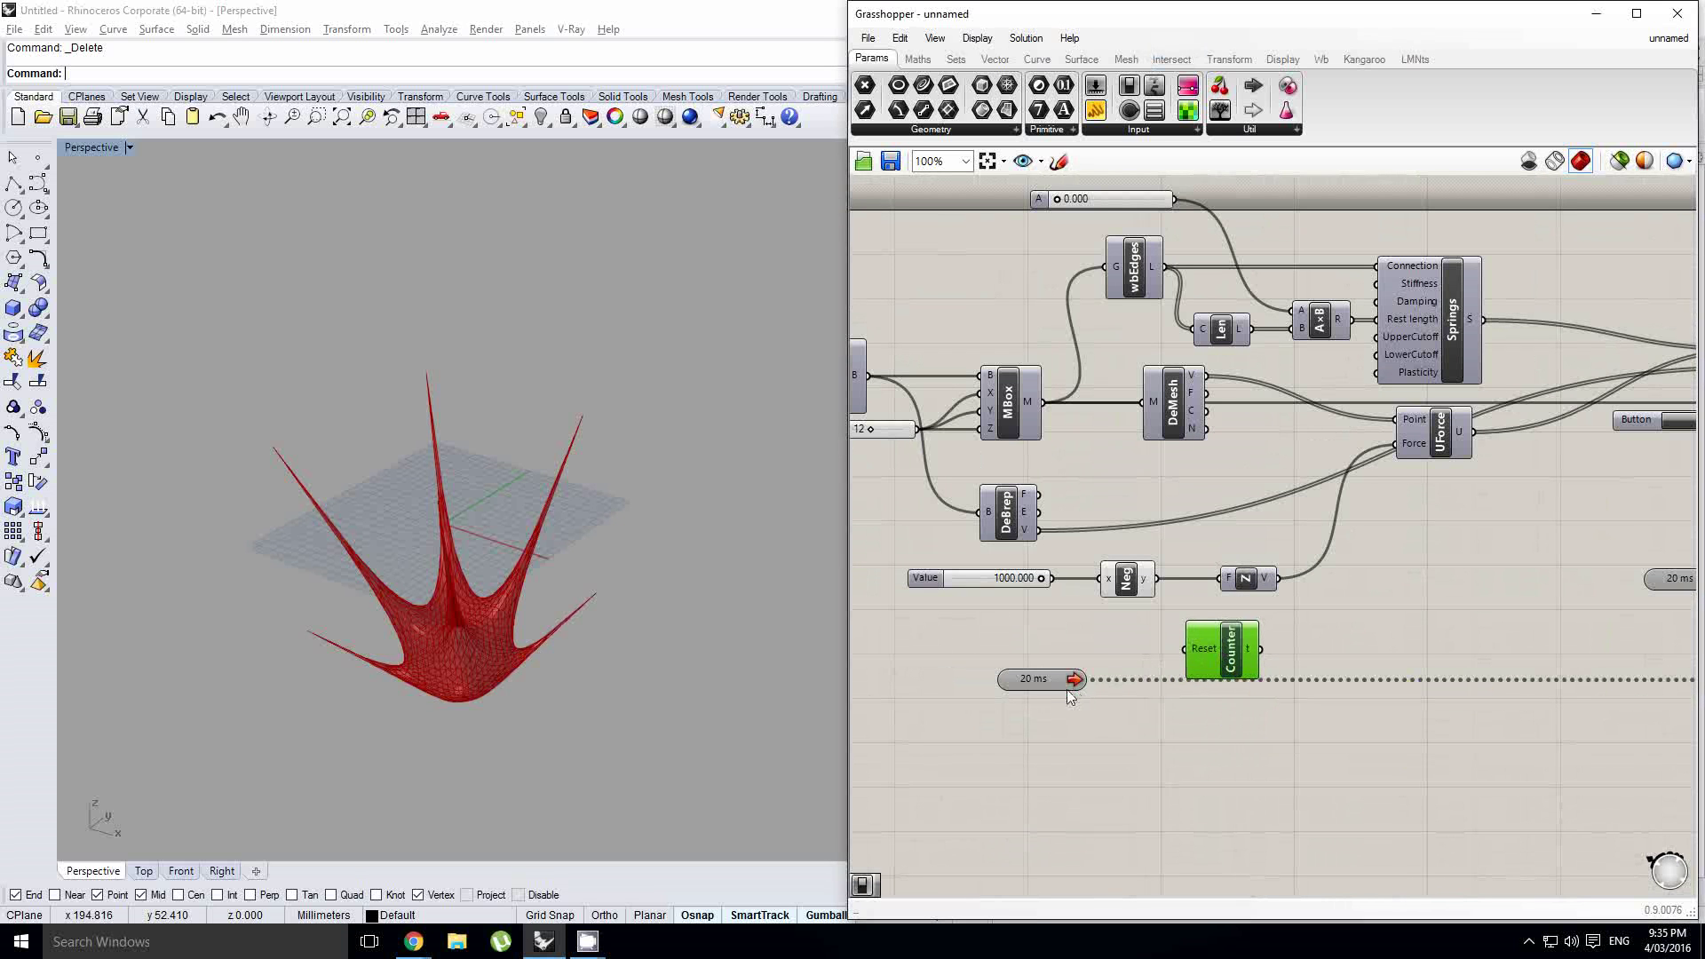
# Try linking the duplicated timer to the Counter component, and delete that timer
pyautogui.moveTo(1063, 684); pyautogui.dragTo(1223, 679)
pyautogui.moveTo(1210, 647); pyautogui.dragTo(1182, 651)
pyautogui.scroll(-3, 1153, 709)
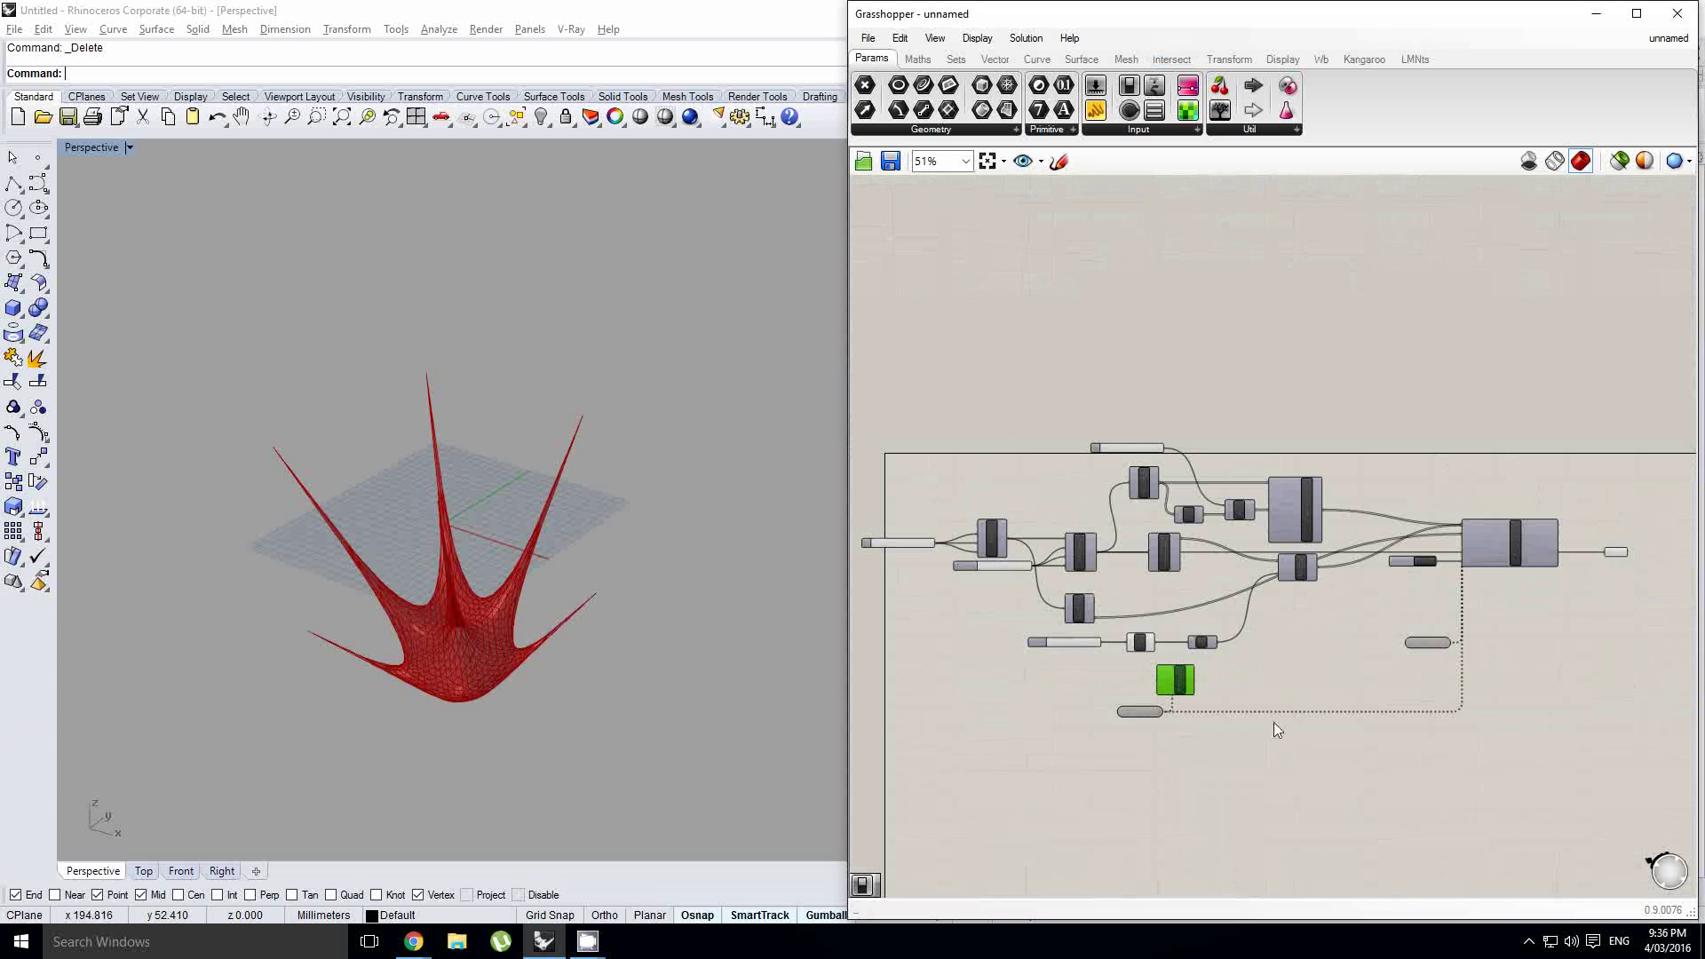
pyautogui.scroll(2, 1112, 722)
pyautogui.click(1112, 717)
pyautogui.press('Delete')
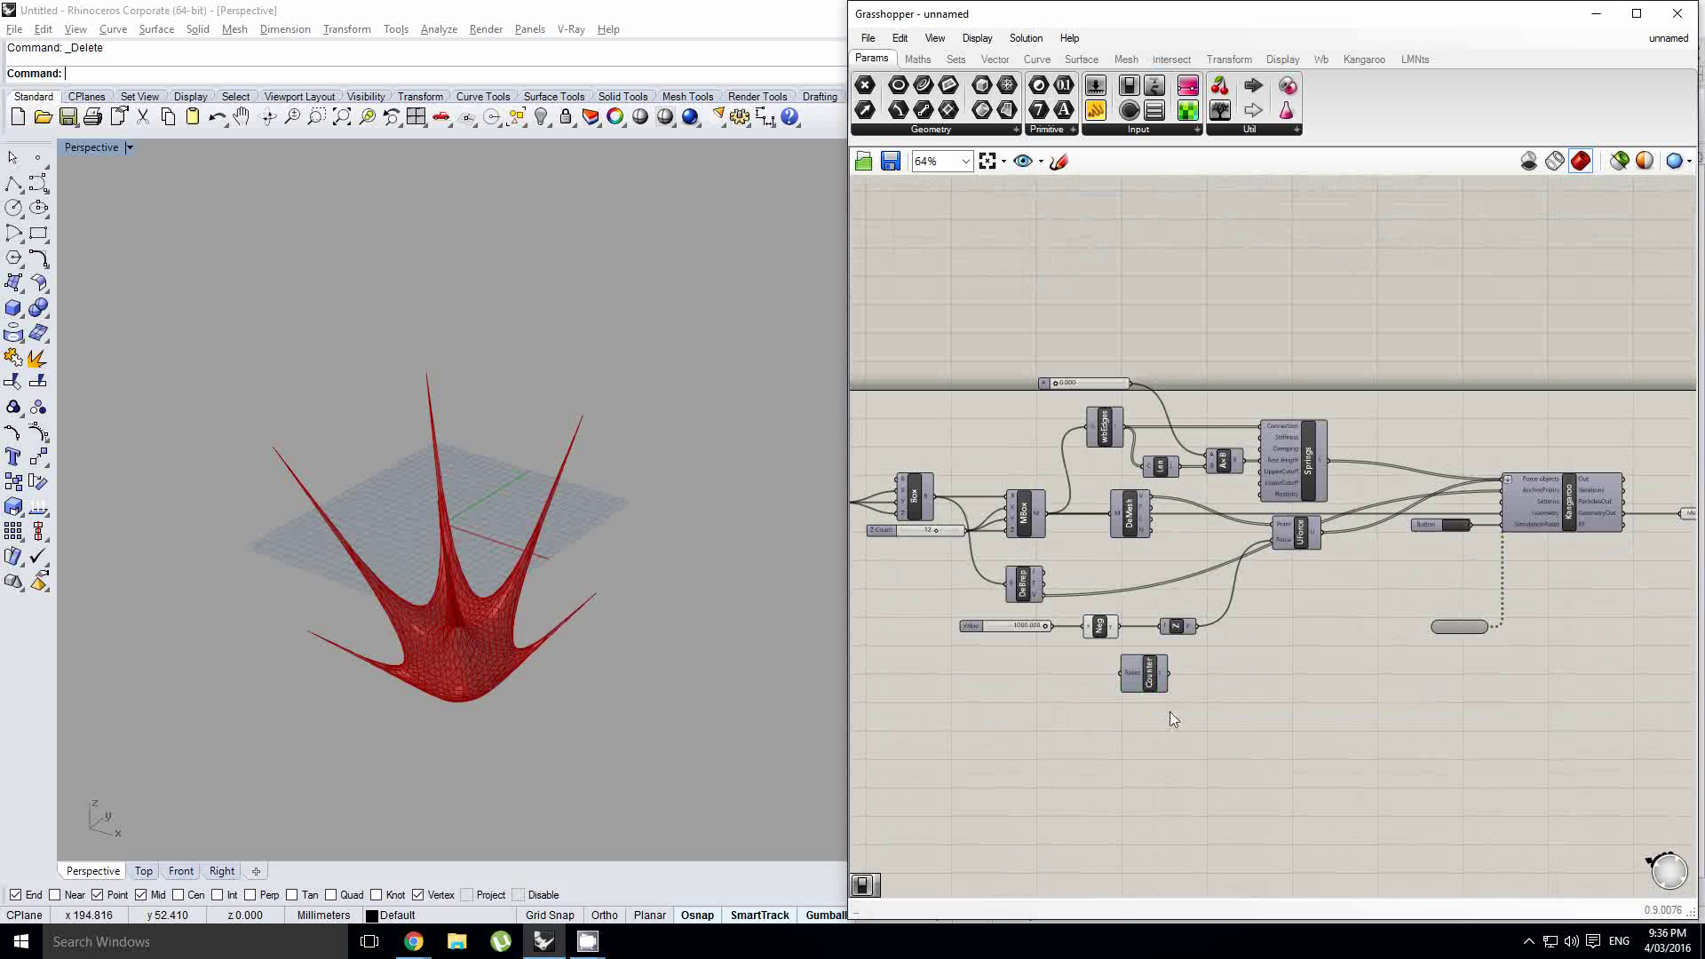
# Add a new timer below the Counter to drive it, and connect a panel to the Counter's output
pyautogui.click(1249, 130)
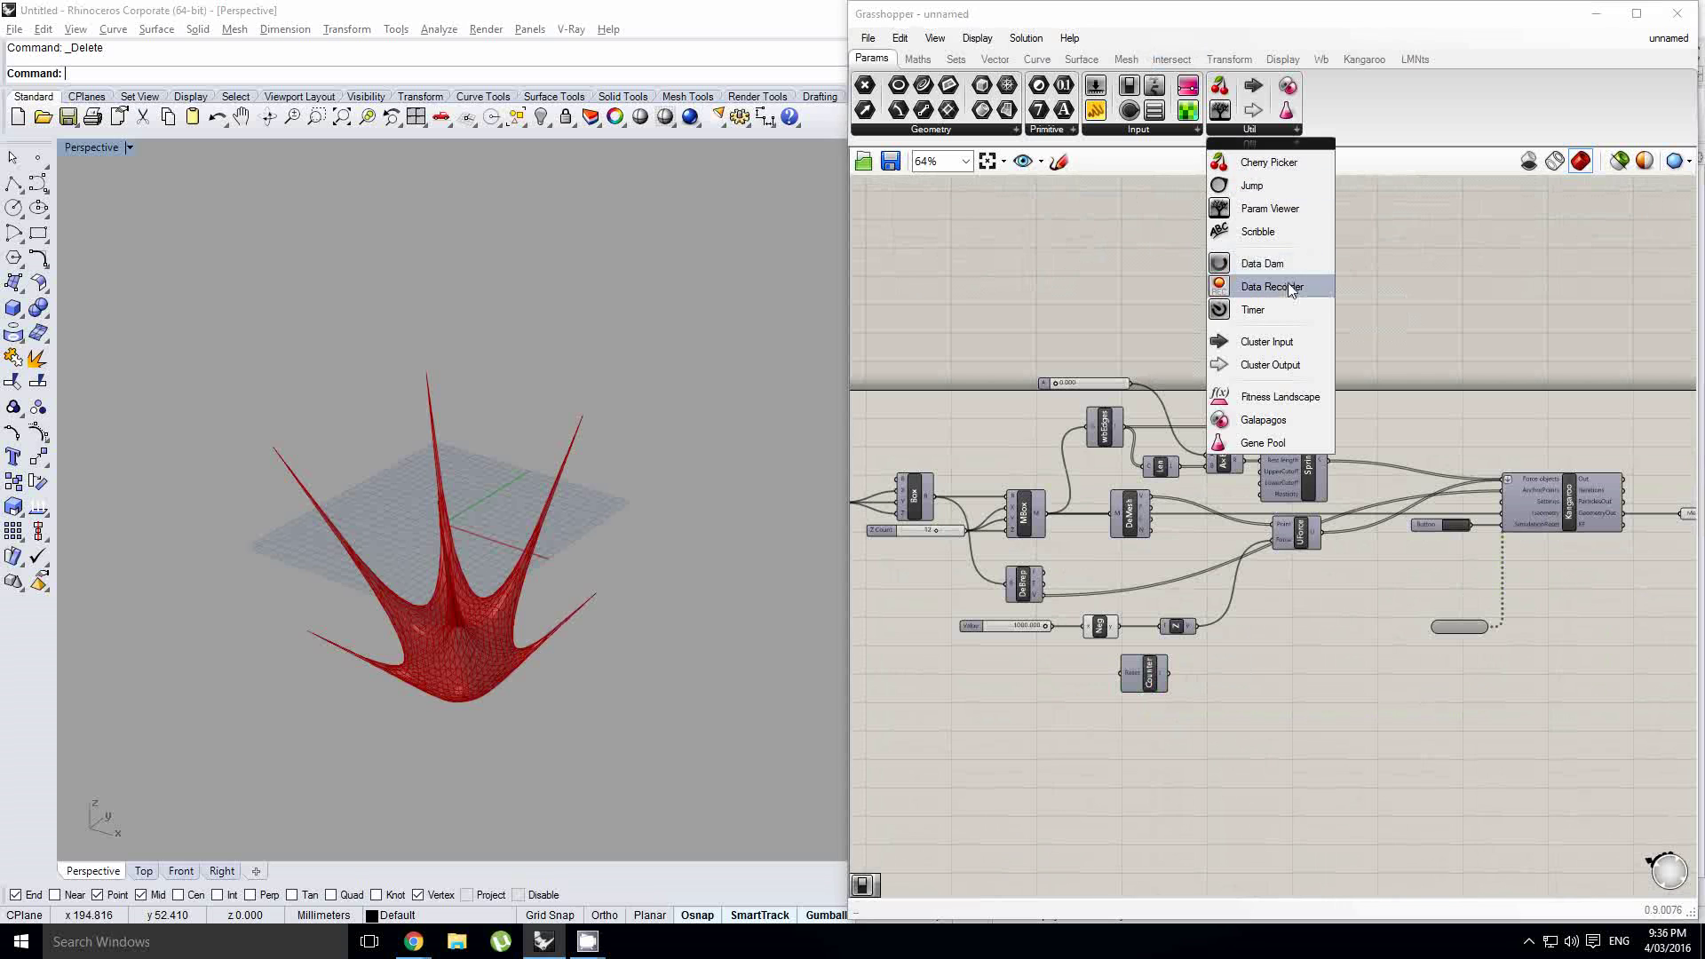
pyautogui.moveTo(1288, 286); pyautogui.dragTo(1194, 664)
pyautogui.click(1098, 728)
pyautogui.scroll(2, 1102, 728)
pyautogui.moveTo(1294, 641); pyautogui.dragTo(1296, 641)
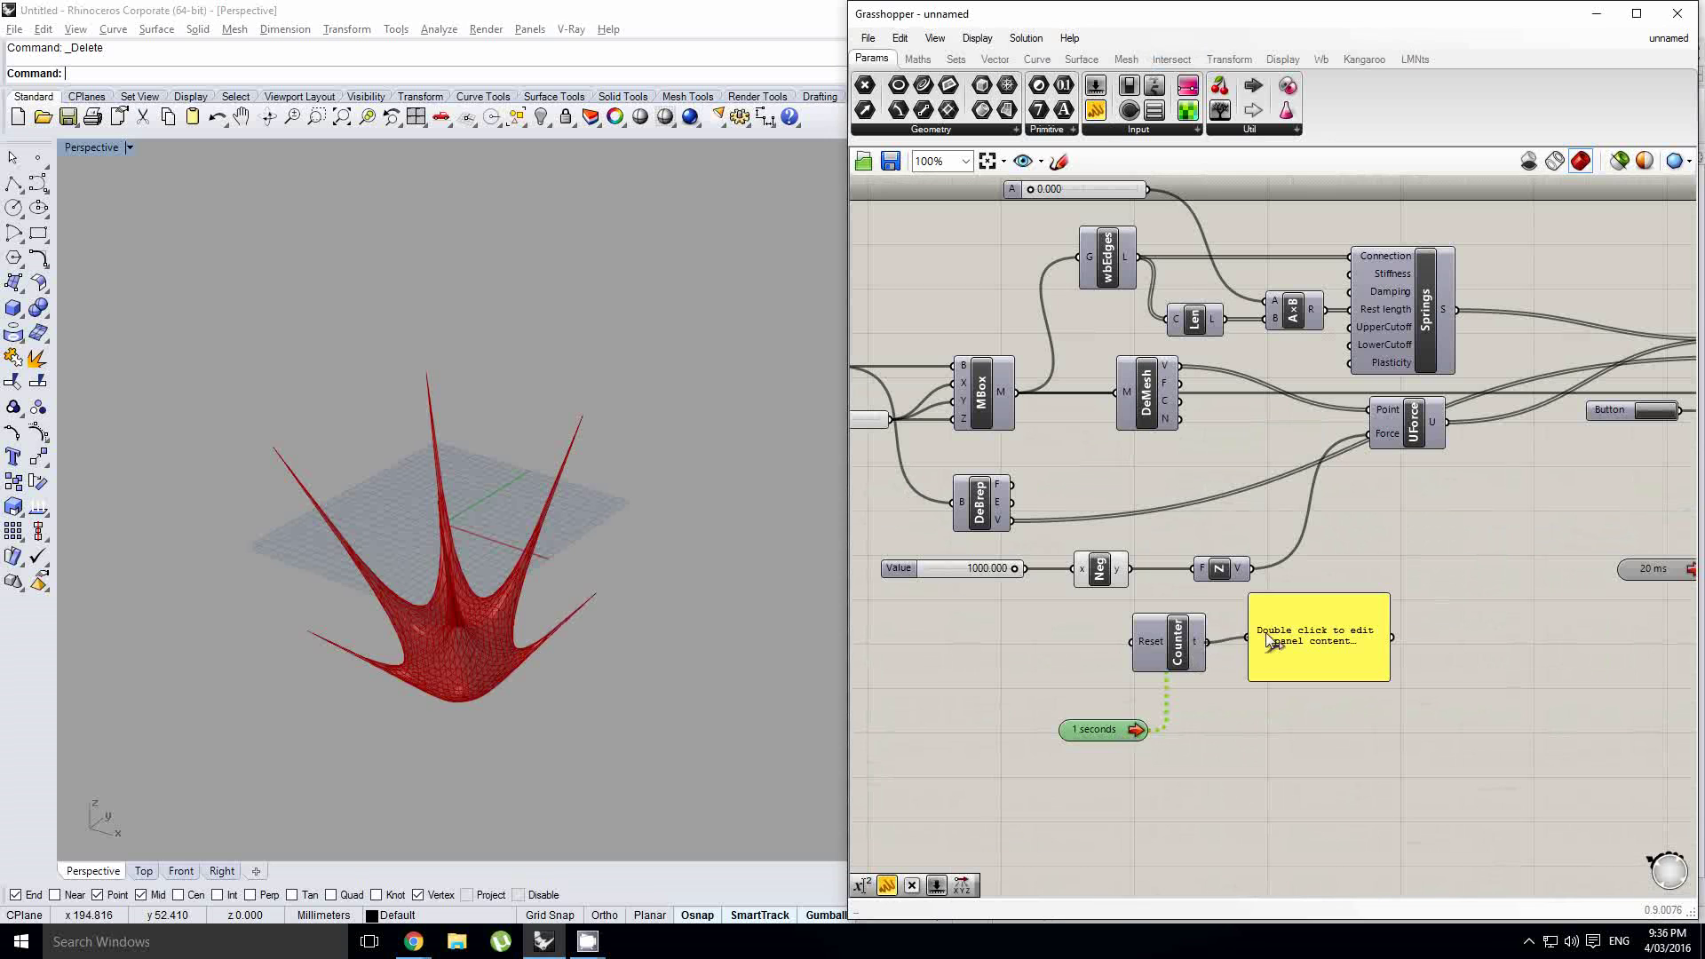
# Duplicate the simulation's reset Button beside the Counter, connect the copy to the Reset input, and check the panel
pyautogui.keyDown('alt'); pyautogui.moveTo(1603, 410); pyautogui.dragTo(1009, 656); pyautogui.keyUp('alt')
pyautogui.scroll(1, 1102, 648)
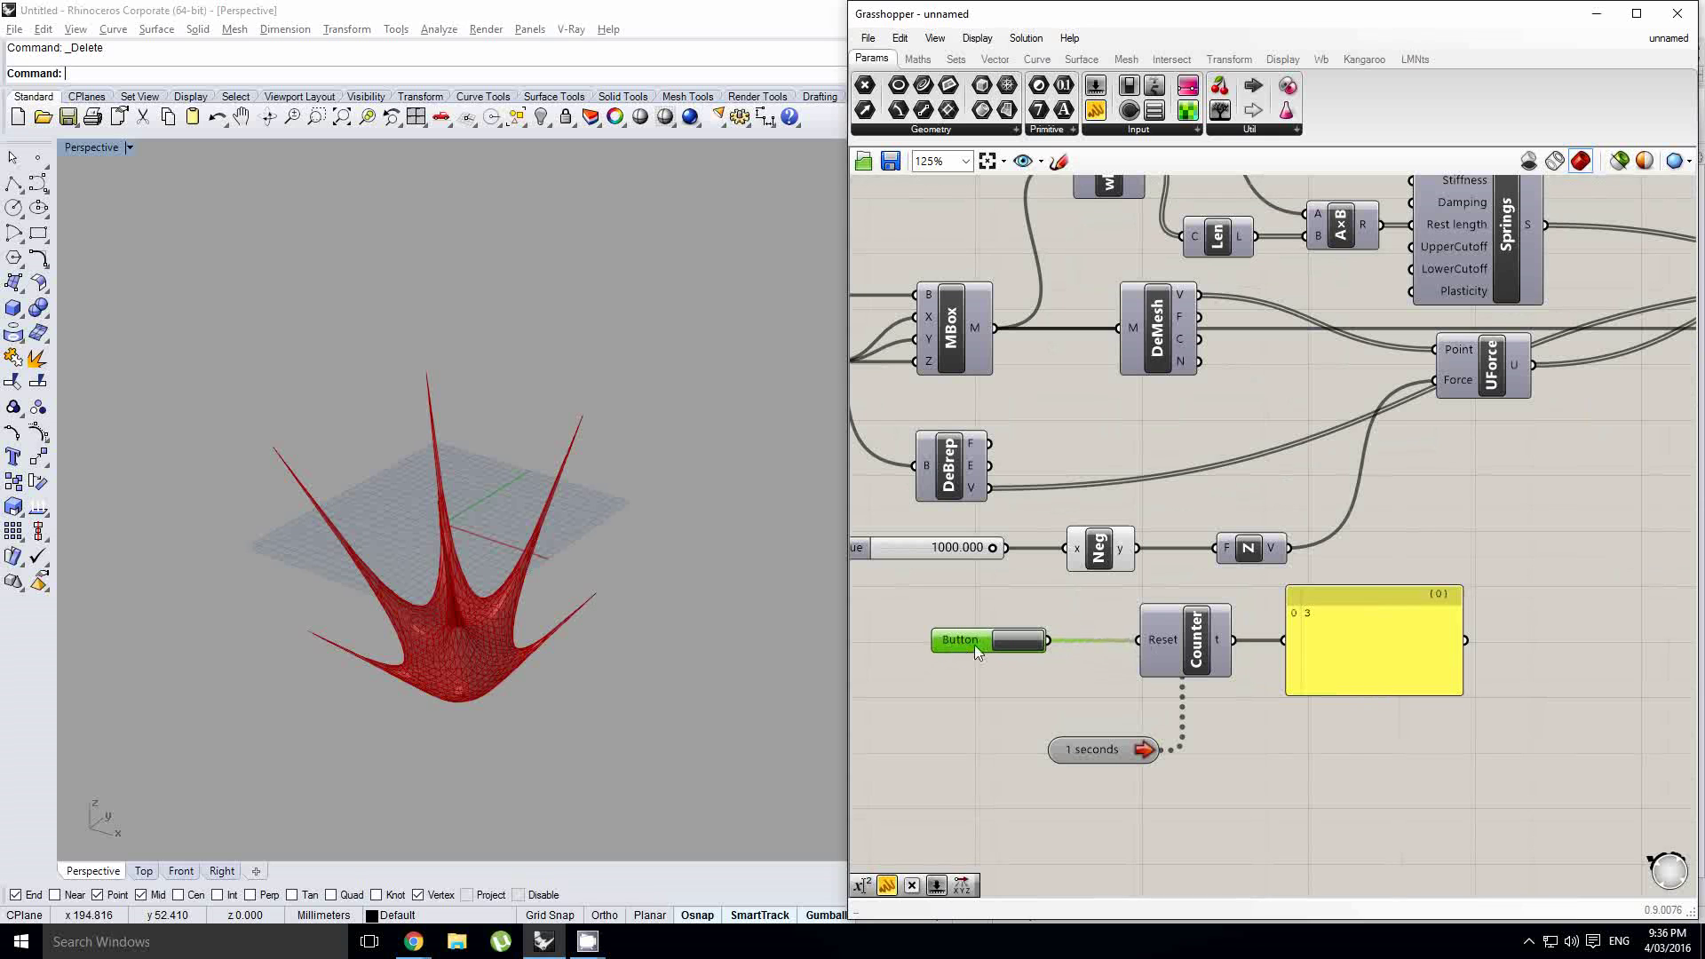
pyautogui.click(1334, 650)
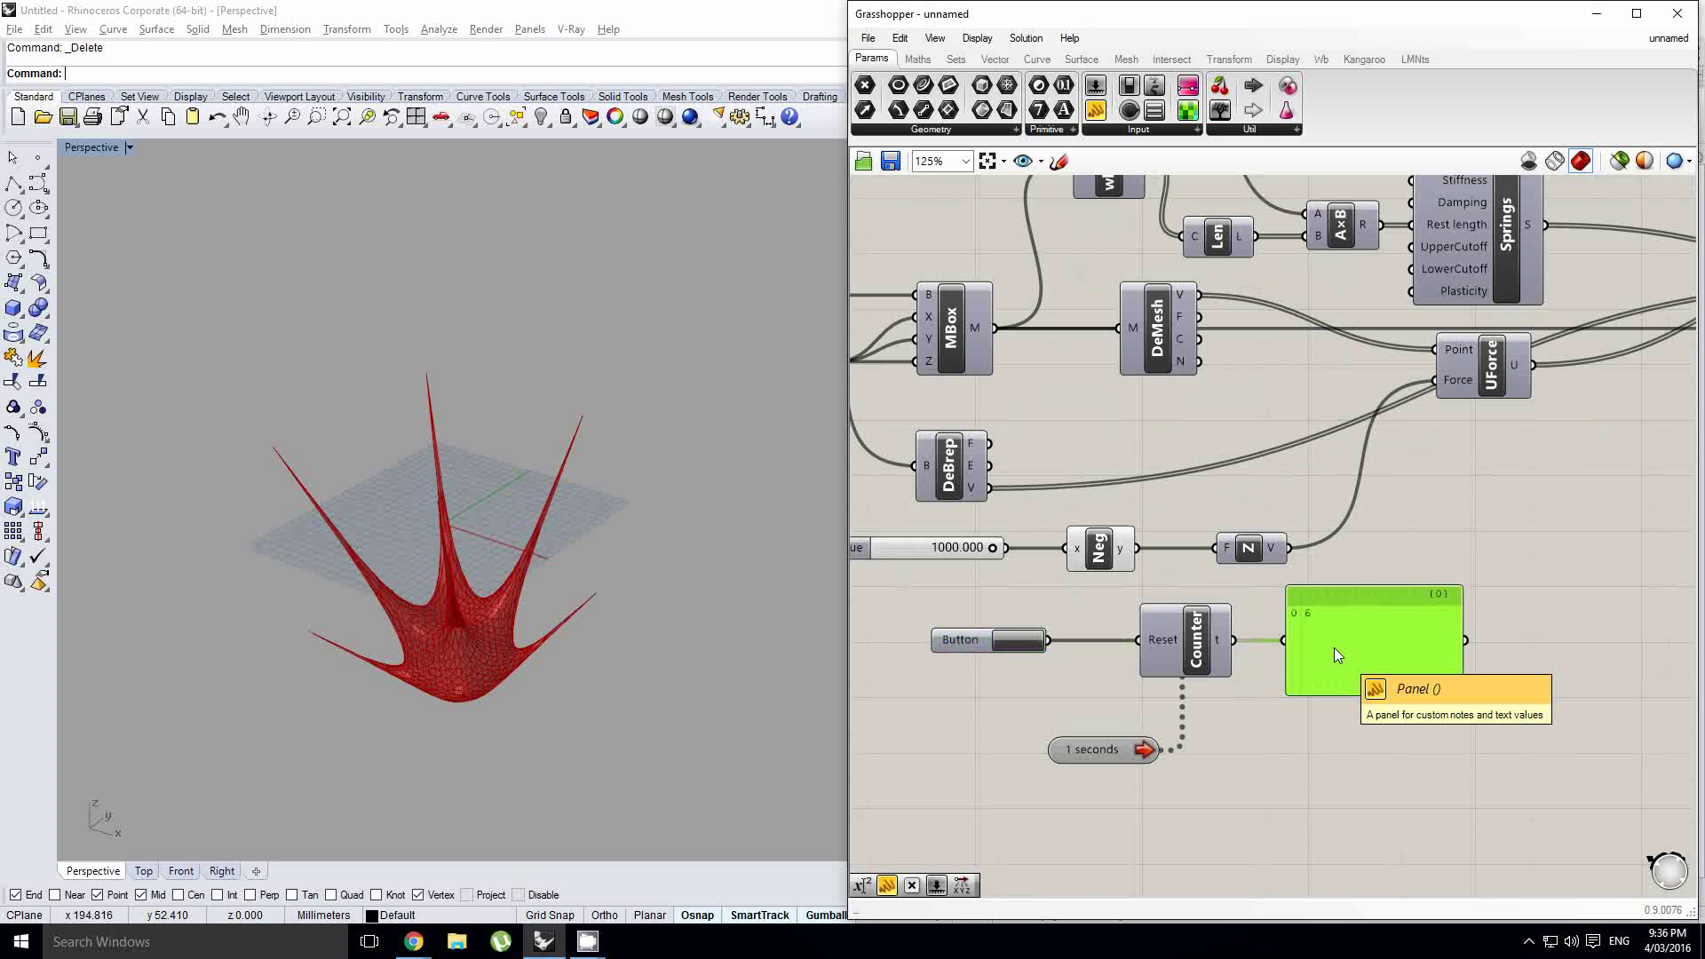
# Replace the panel on the Counter's output with an Expression component, feeding the Counter's output into its x input
pyautogui.press('Delete')
pyautogui.click(930, 62)
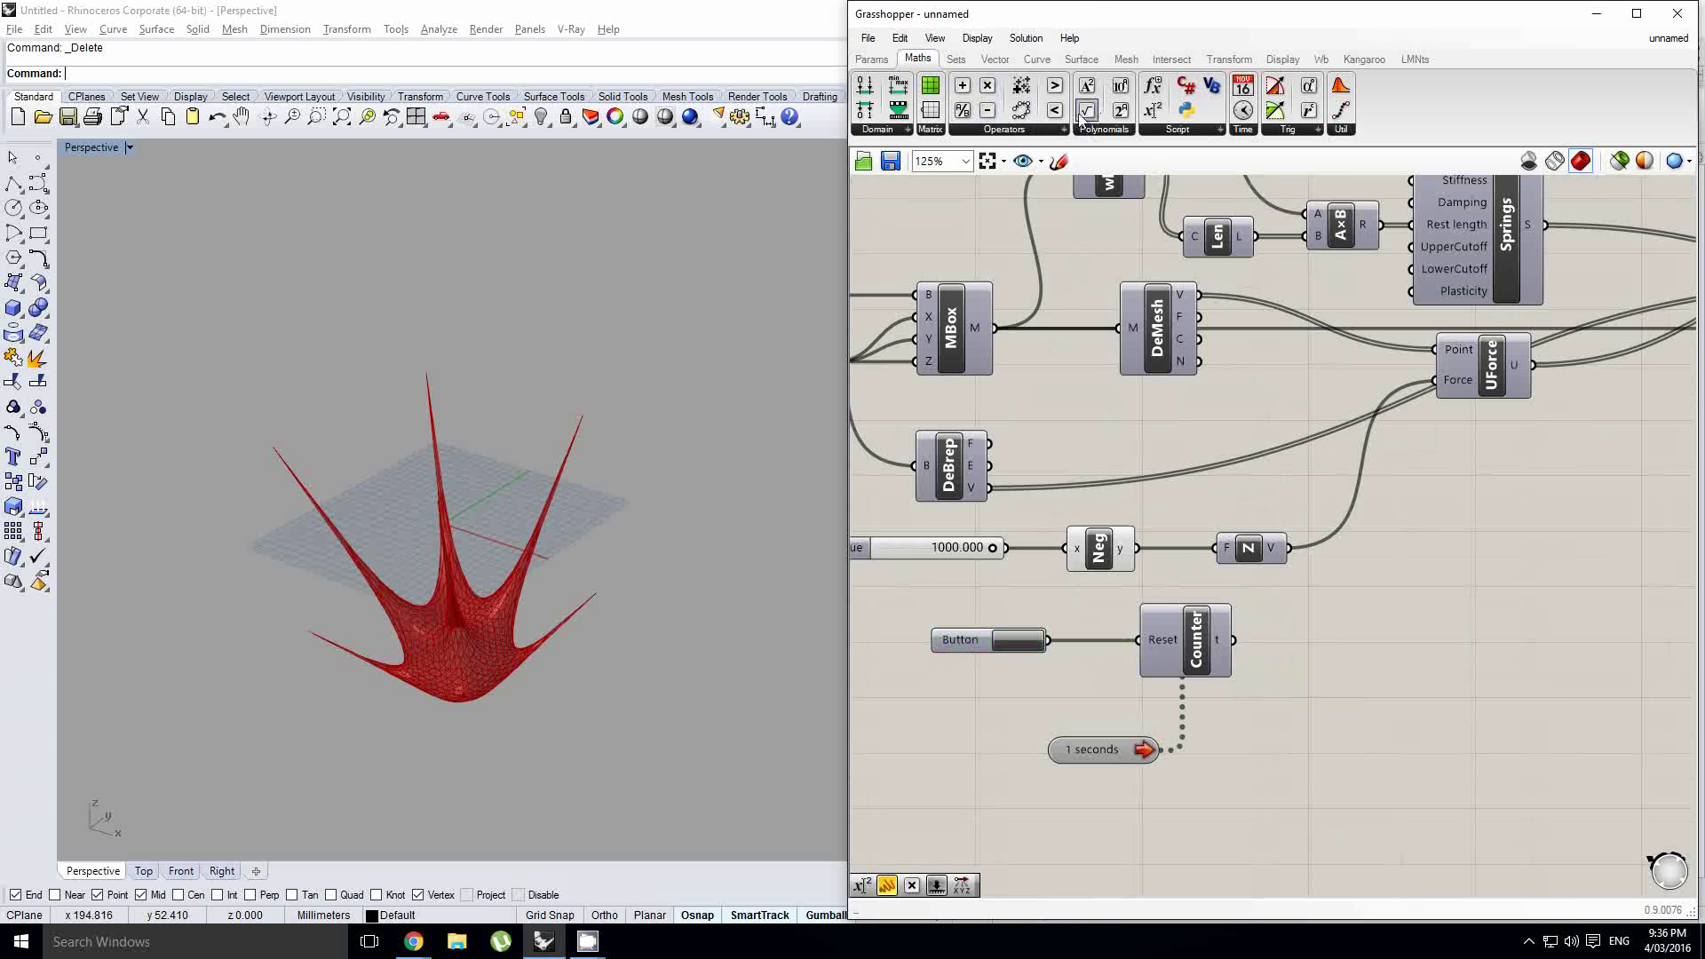
pyautogui.moveTo(1390, 639); pyautogui.dragTo(1392, 641)
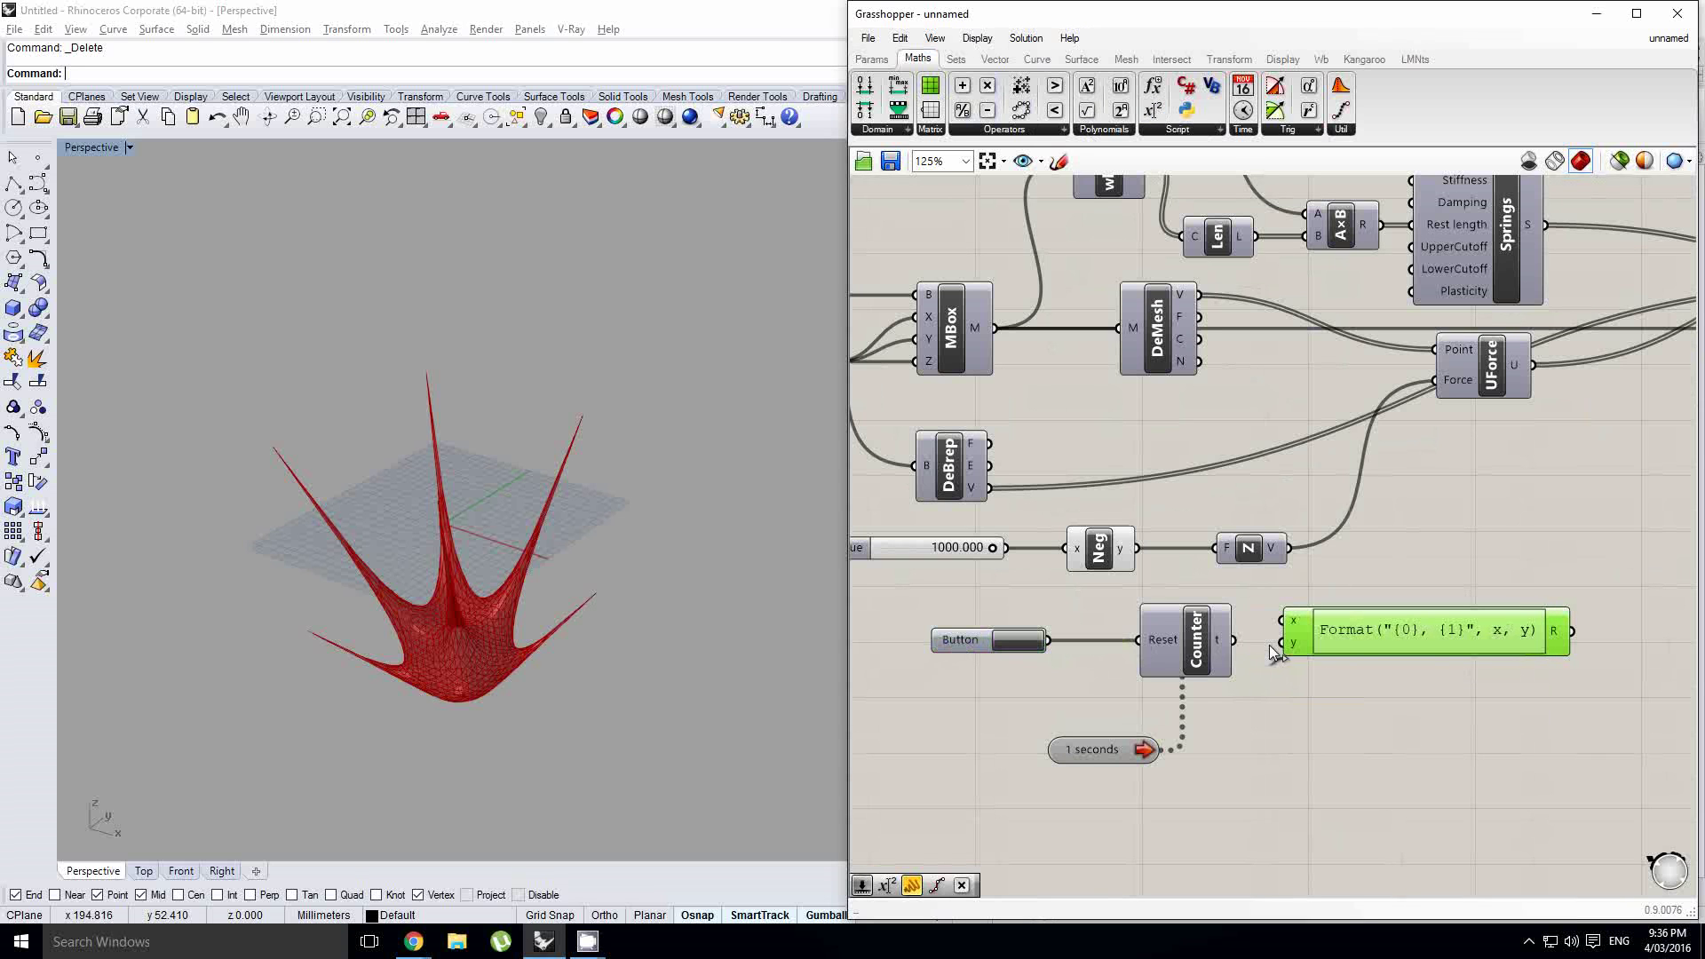
pyautogui.moveTo(1290, 629); pyautogui.dragTo(1292, 631)
pyautogui.moveTo(1373, 629); pyautogui.dragTo(1136, 647)
# Set the Expression component's formula to x%2
pyautogui.doubleClick(1388, 654)
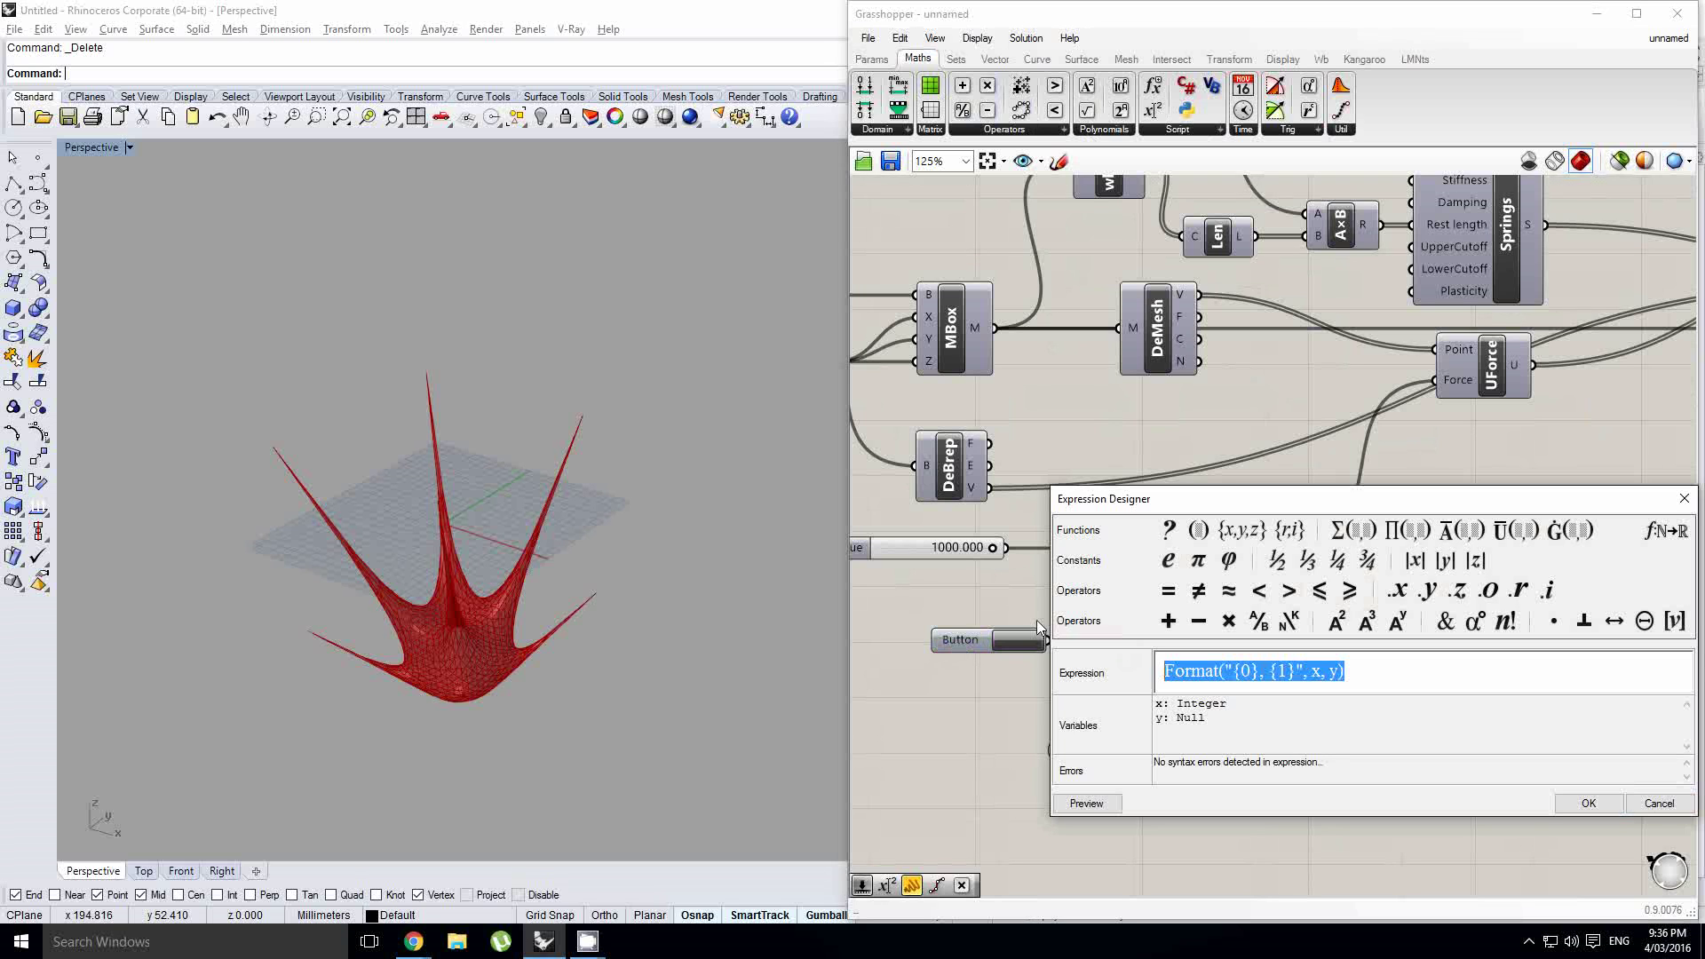
pyautogui.write('x%2')
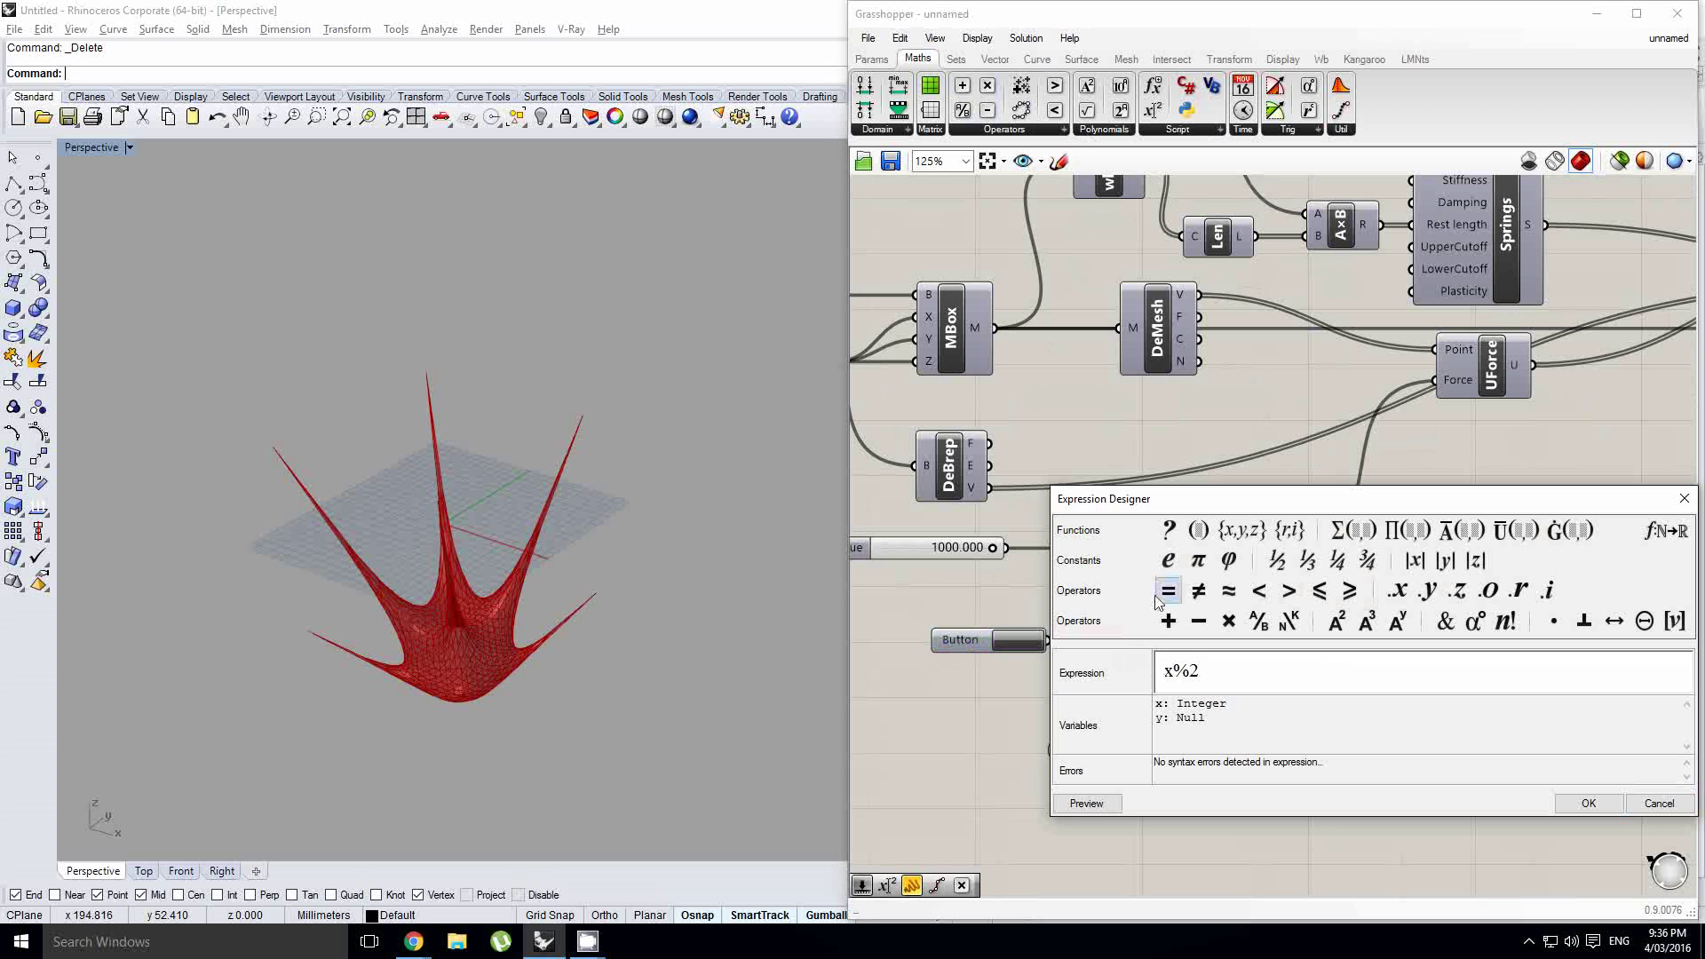
pyautogui.click(1574, 800)
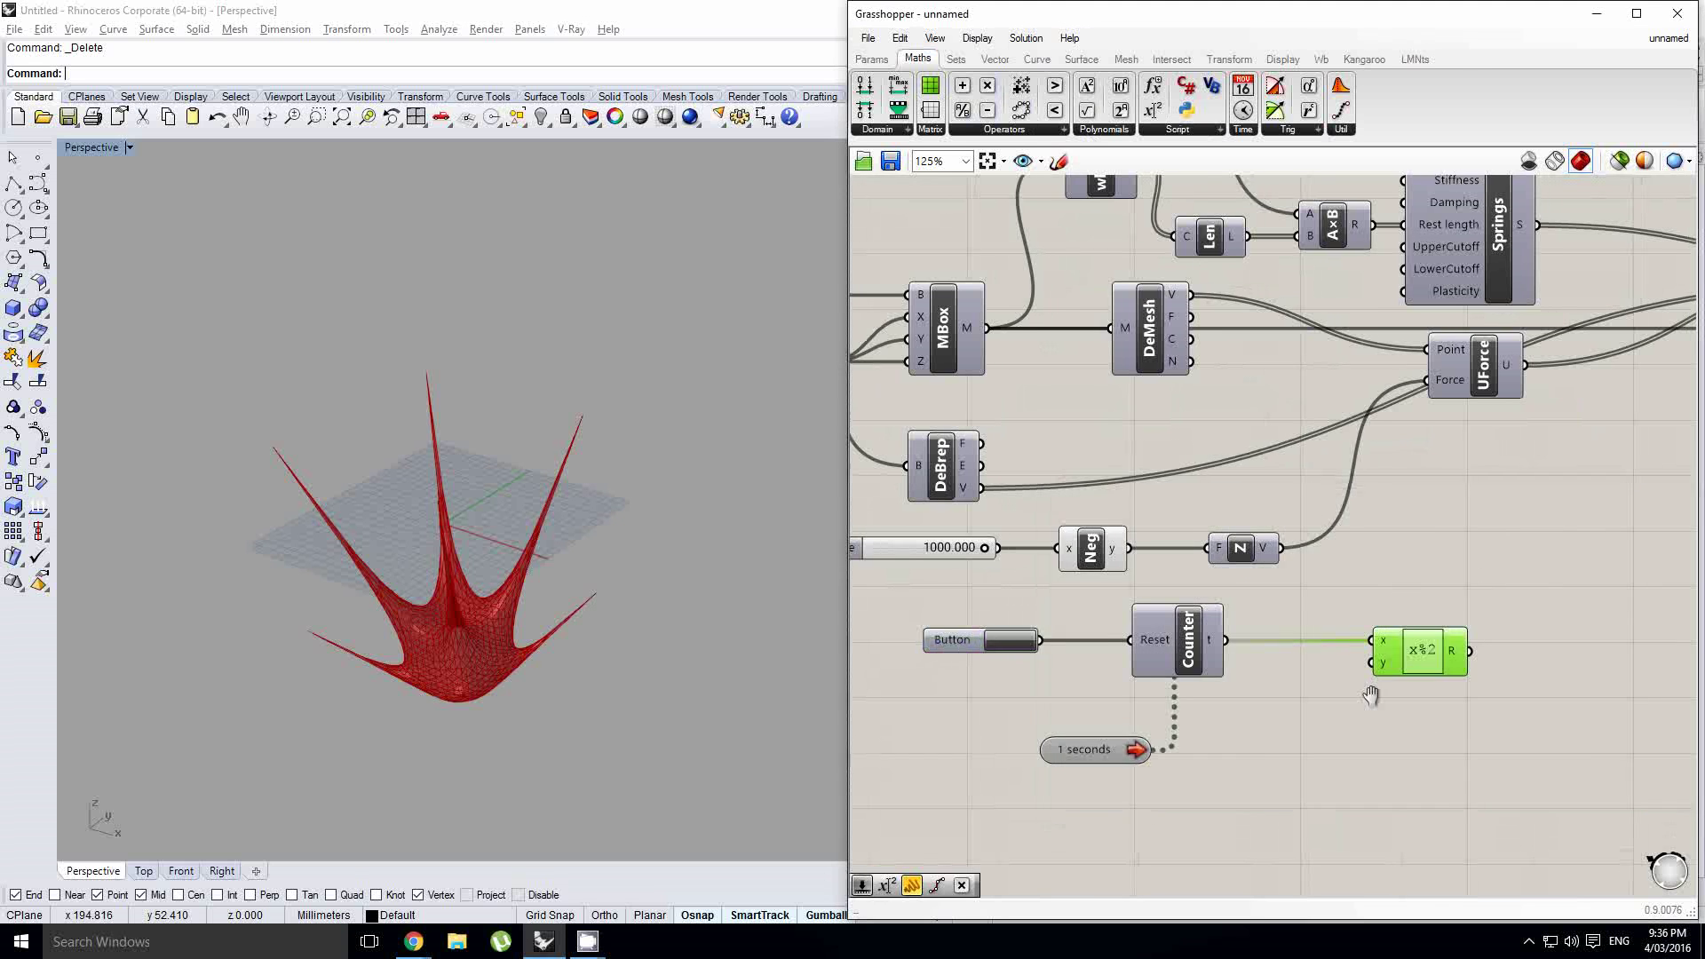
pyautogui.scroll(1, 1386, 696)
pyautogui.moveTo(1408, 693); pyautogui.dragTo(1362, 697, button='right')
pyautogui.click(1311, 658)
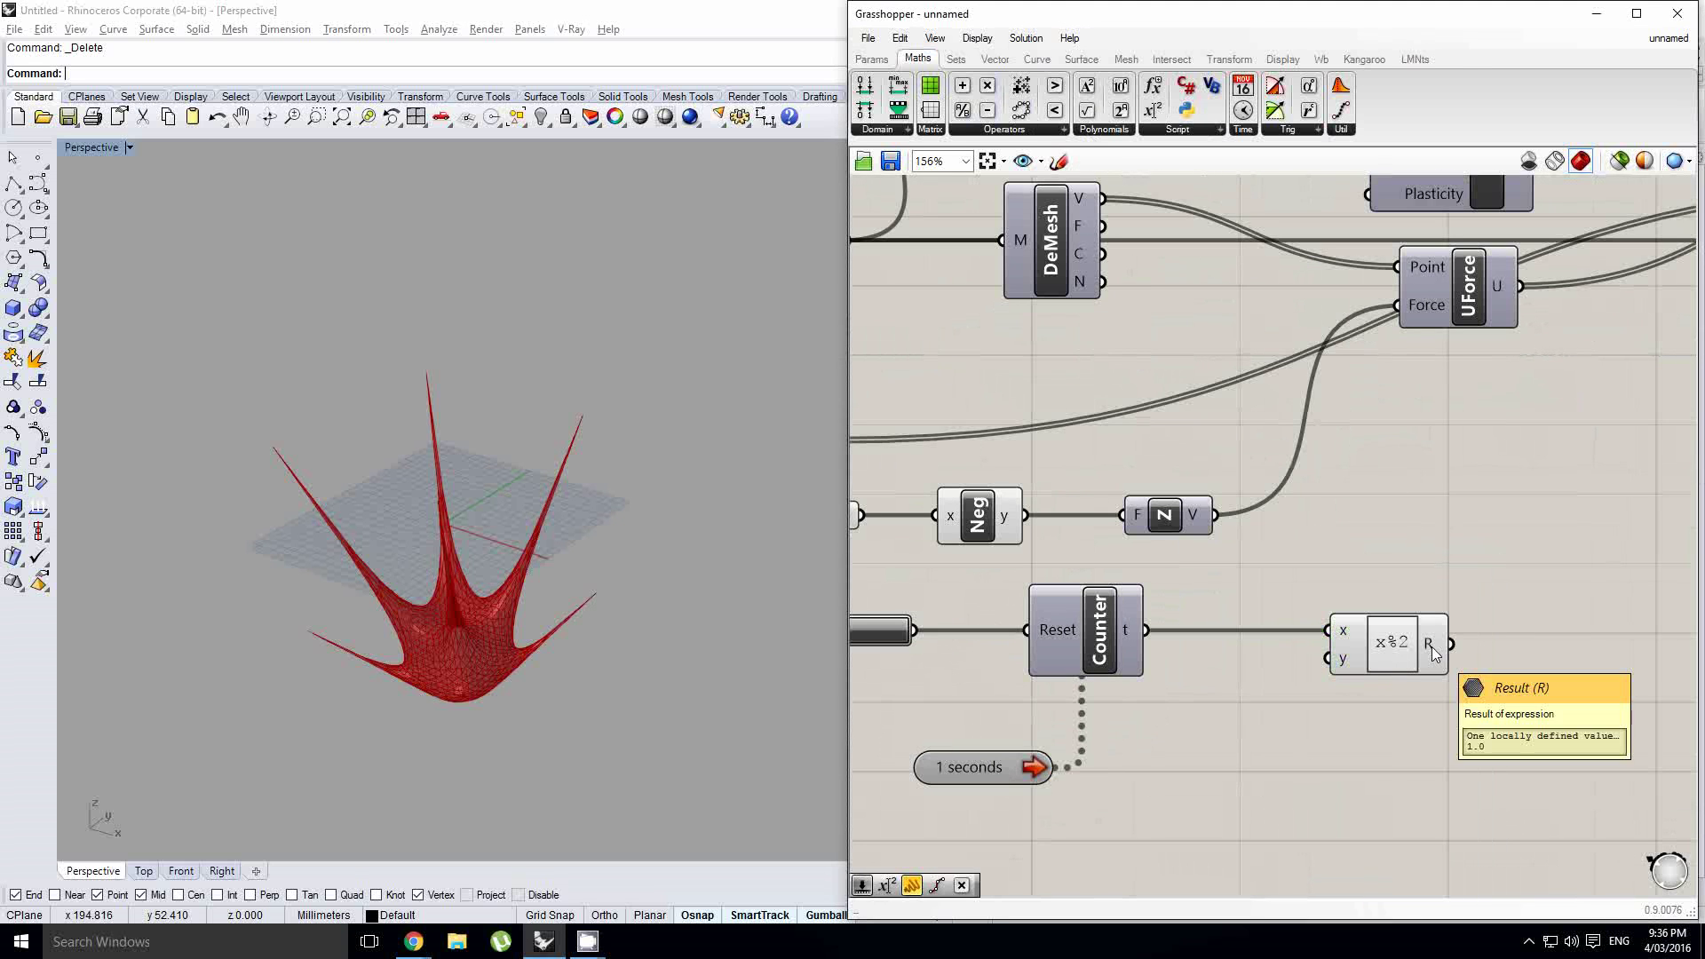
# Check the expression's result with a temporary panel on its R output, and delete that panel
pyautogui.moveTo(1431, 646); pyautogui.dragTo(1345, 638, button='right')
pyautogui.click(852, 59)
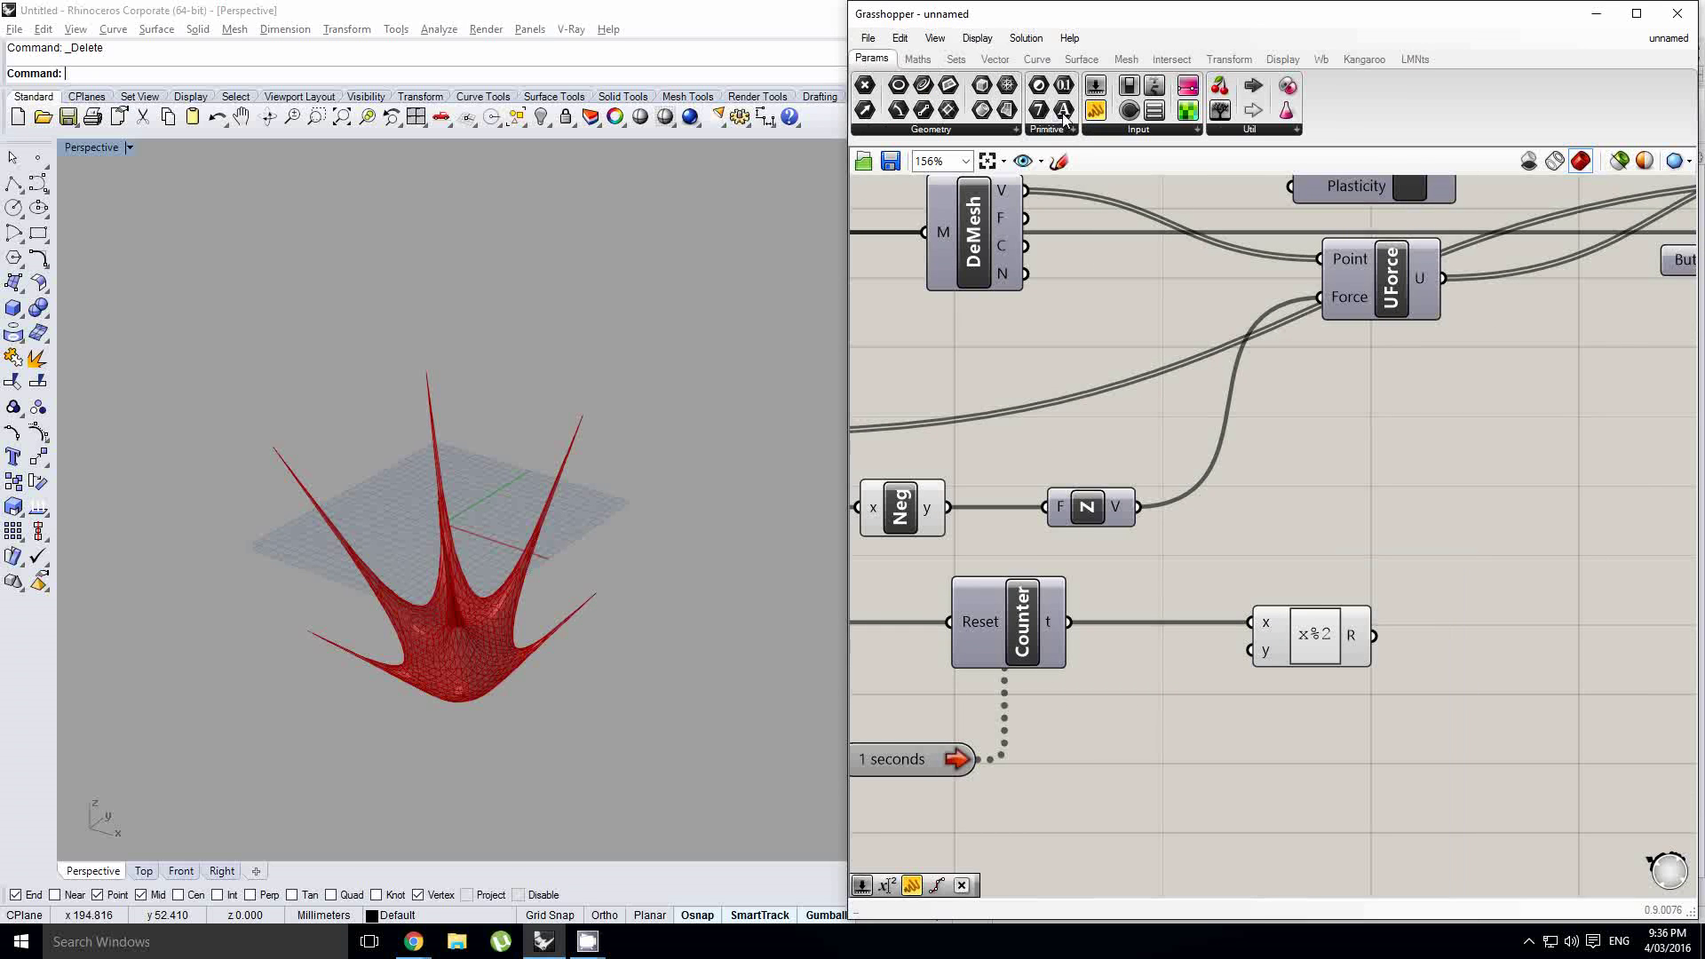
pyautogui.moveTo(1530, 578); pyautogui.dragTo(1421, 573)
pyautogui.scroll(-3, 1501, 648)
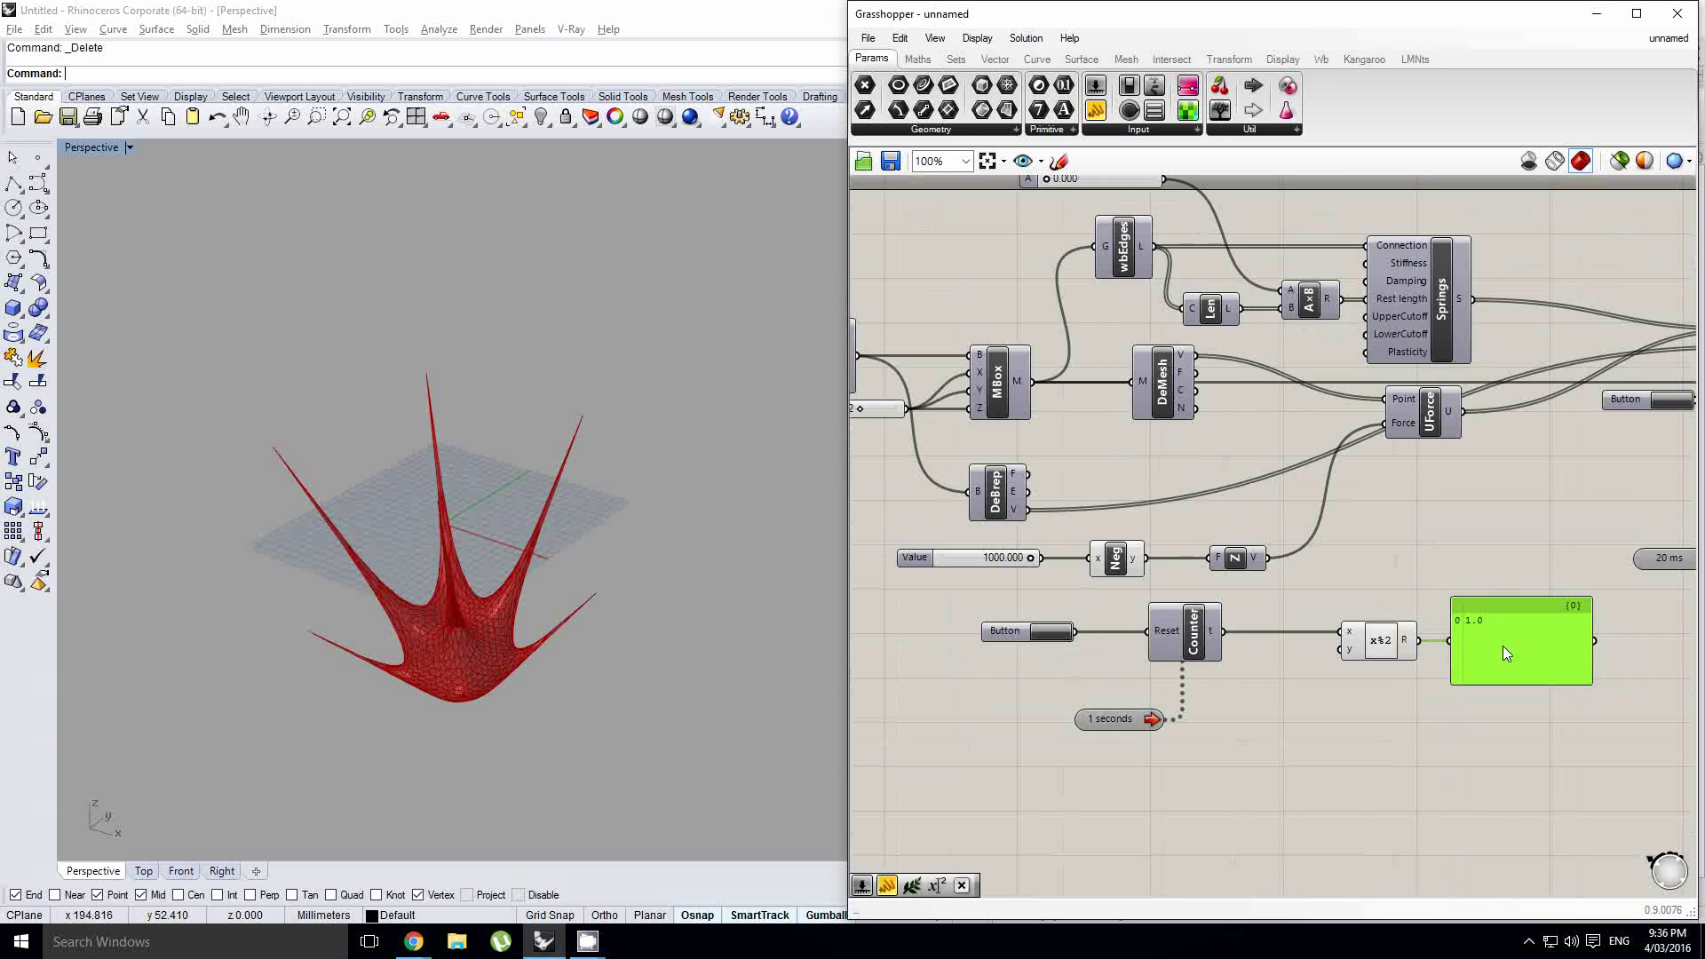
pyautogui.press('Delete')
# Add a Multiplication component taking the Negative output as A and the expression result as B, and feed its result into Unit Z's factor
pyautogui.doubleClick(1506, 611)
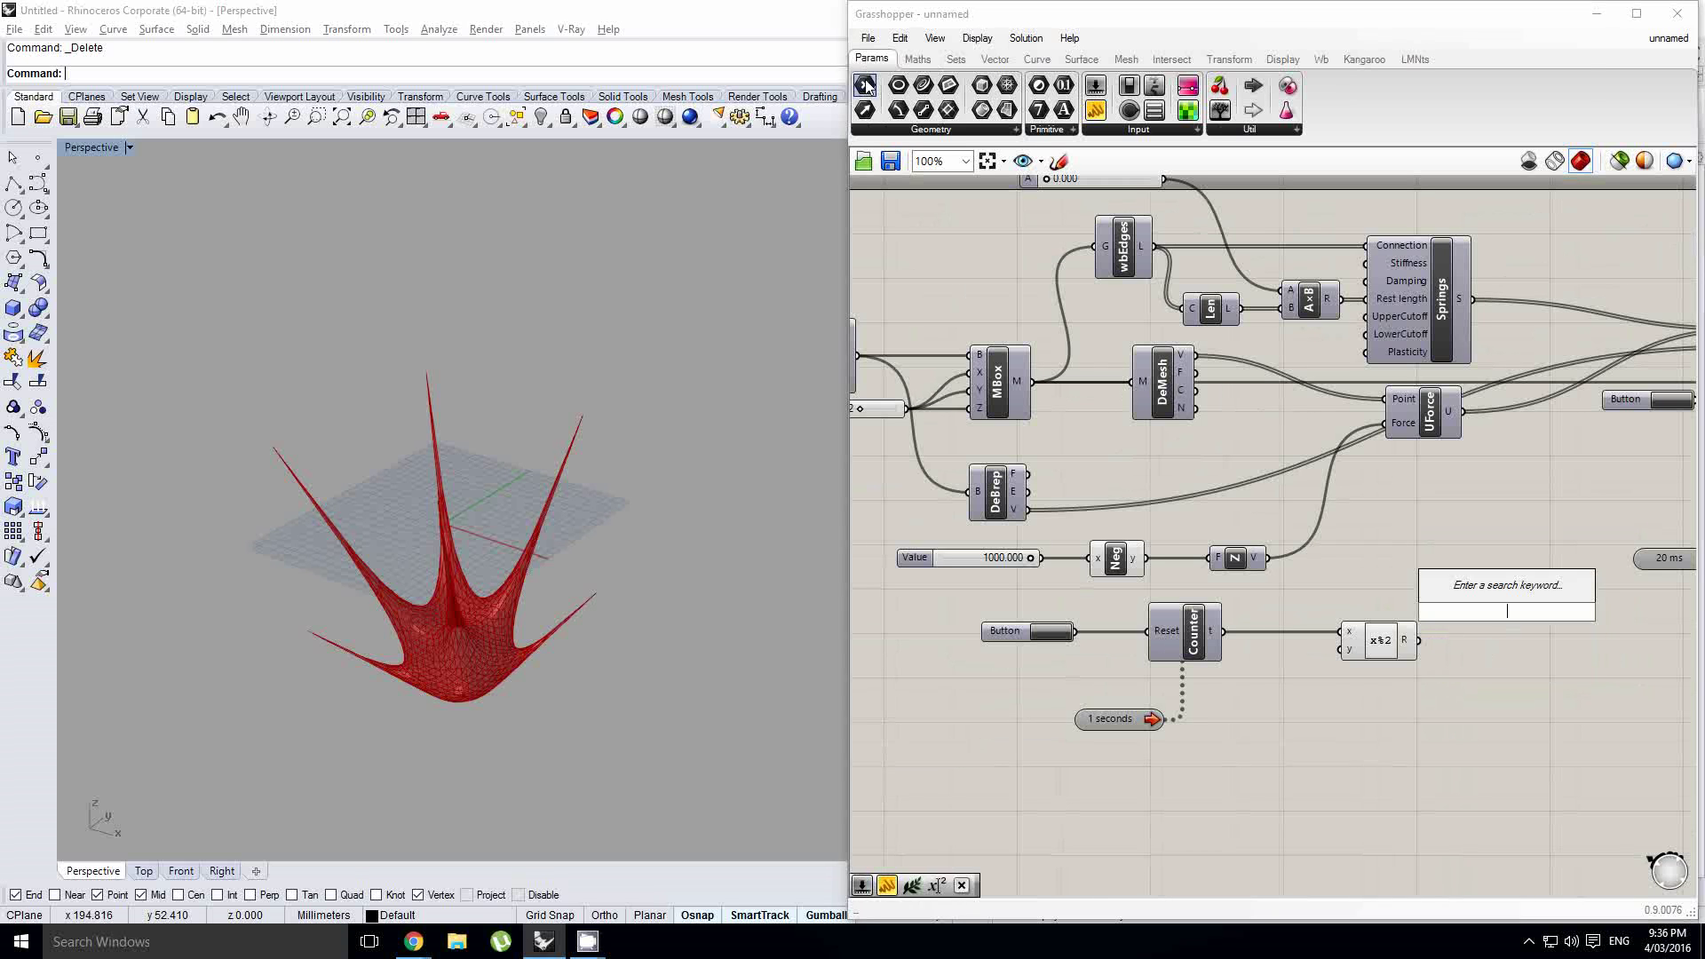
pyautogui.click(919, 59)
pyautogui.moveTo(1428, 597); pyautogui.dragTo(1439, 630)
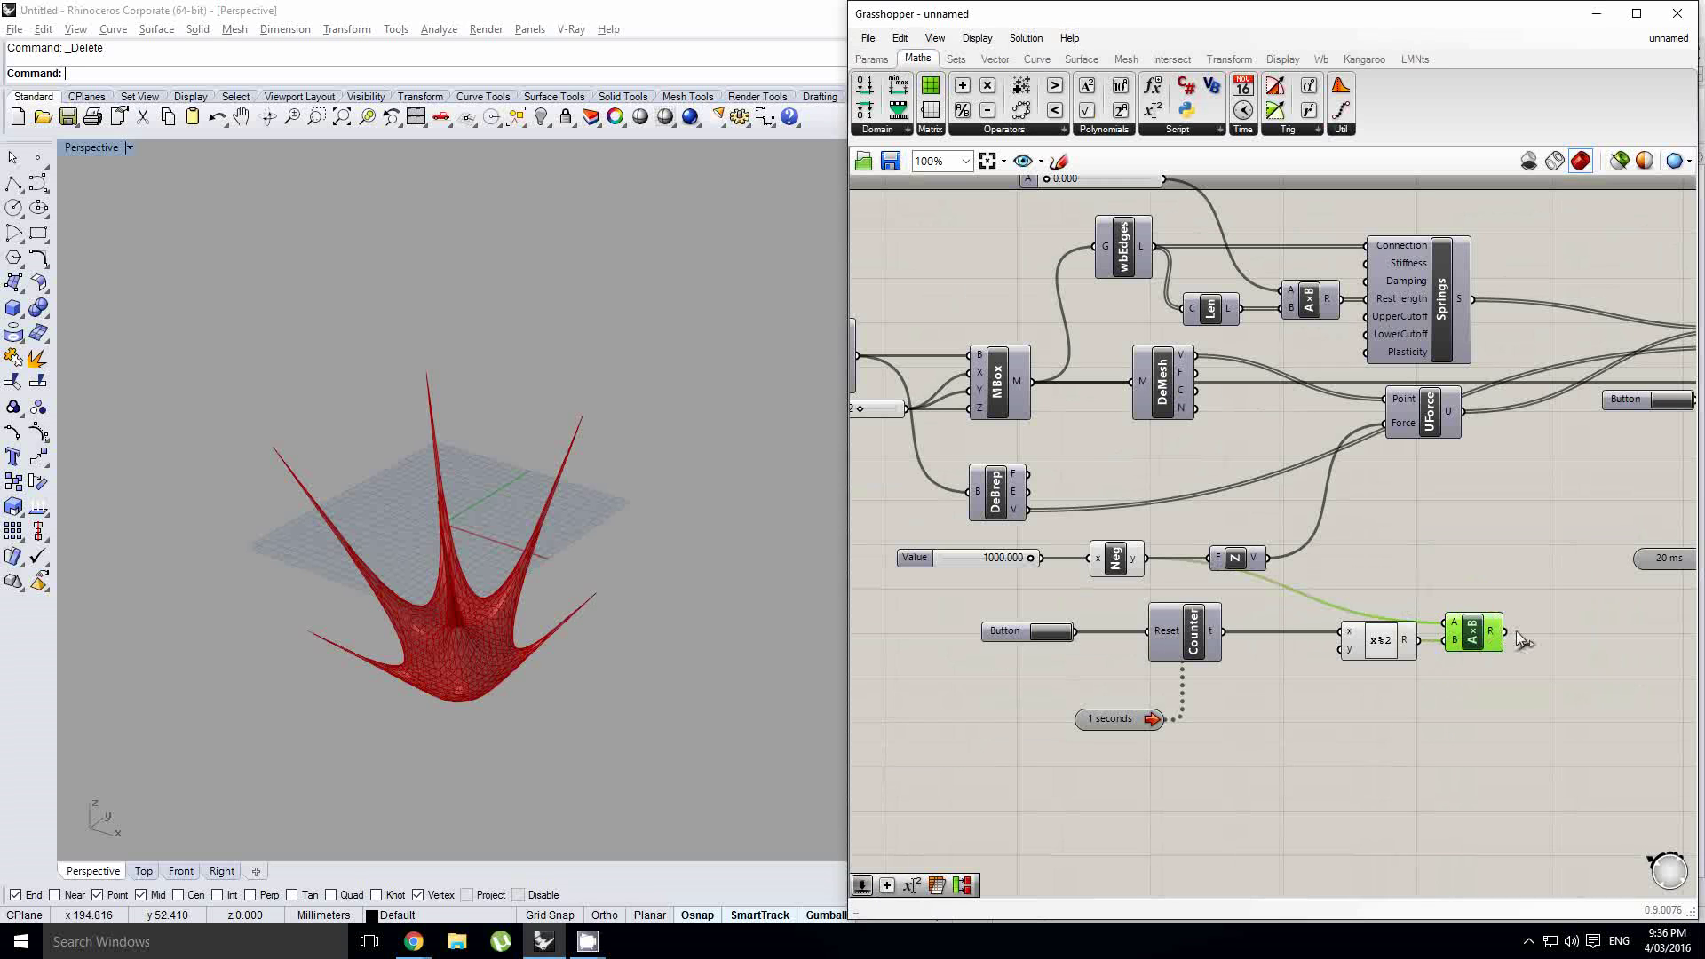
pyautogui.moveTo(1240, 560); pyautogui.dragTo(1280, 559)
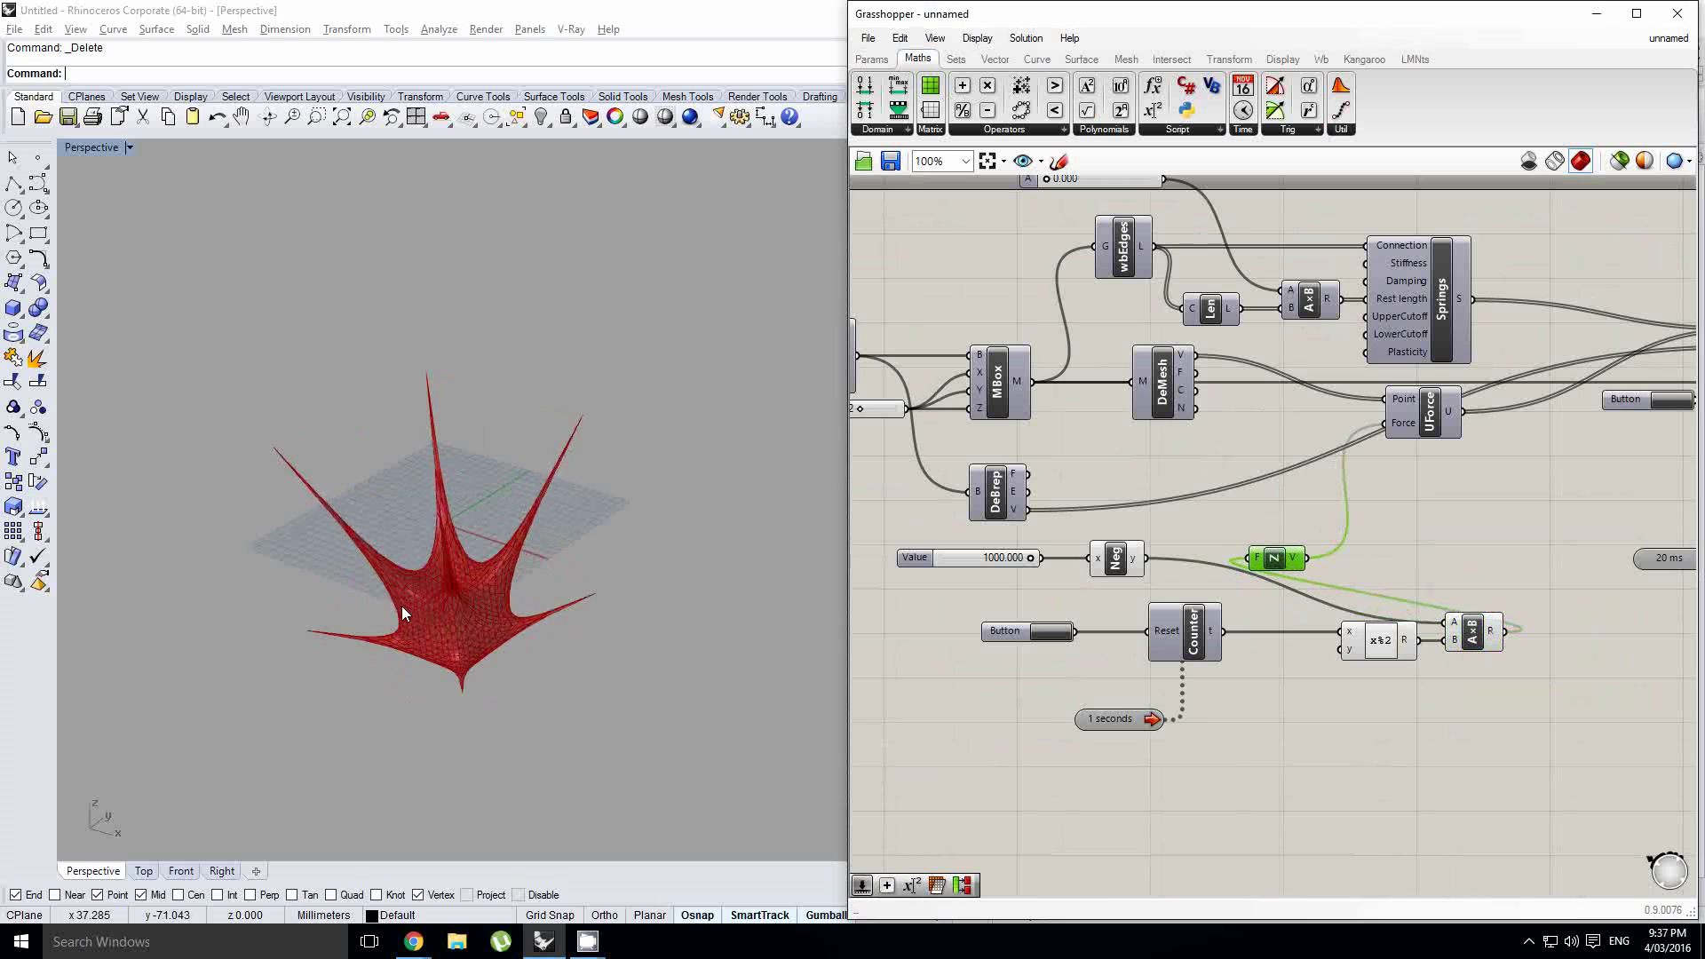
# Examine how the simulated mesh responds to the timer-driven force in the Perspective view, and review the whole definition
pyautogui.moveTo(439, 490); pyautogui.dragTo(469, 458, button='right')
pyautogui.scroll(4, 477, 533)
pyautogui.scroll(-3, 477, 530)
pyautogui.scroll(1, 1448, 620)
pyautogui.moveTo(556, 610)
pyautogui.mouseDown(button='right')
pyautogui.moveTo(402, 594)
pyautogui.moveTo(450, 602)
pyautogui.moveTo(444, 618)
pyautogui.moveTo(540, 613)
pyautogui.mouseUp(button='right')
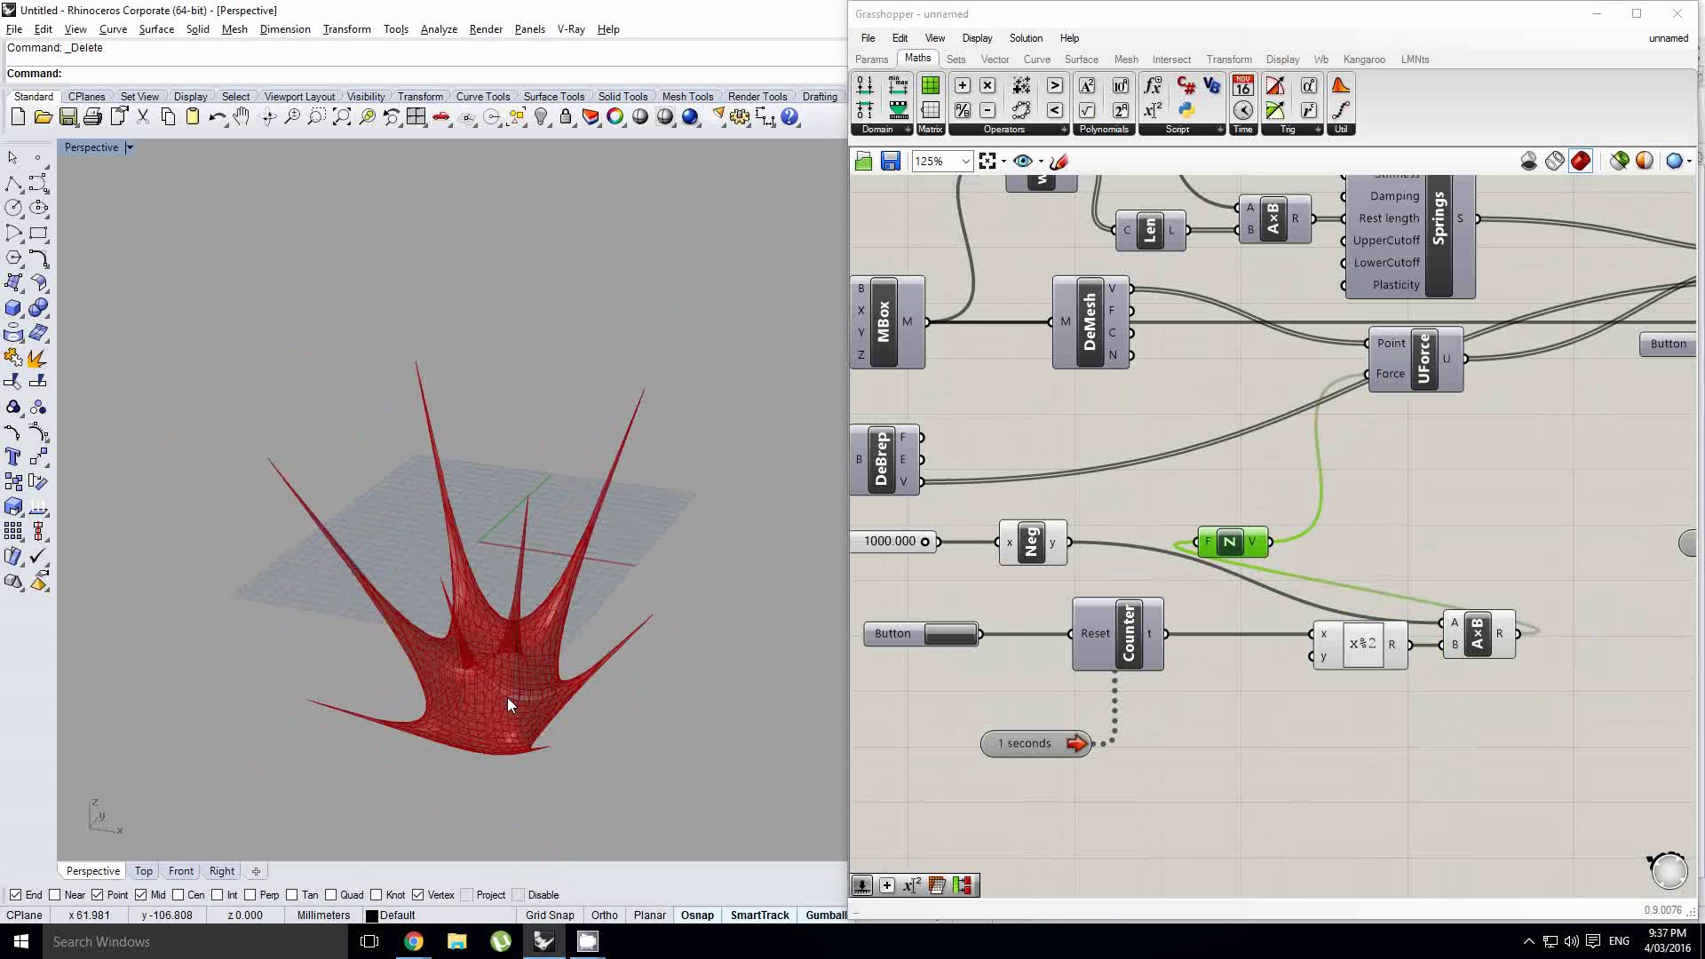
pyautogui.scroll(-1, 1339, 483)
pyautogui.scroll(-2, 1340, 483)
pyautogui.moveTo(1483, 478)
pyautogui.mouseDown(button='right')
pyautogui.moveTo(1249, 517)
pyautogui.moveTo(1471, 499)
pyautogui.mouseUp(button='right')
pyautogui.click(1405, 493)
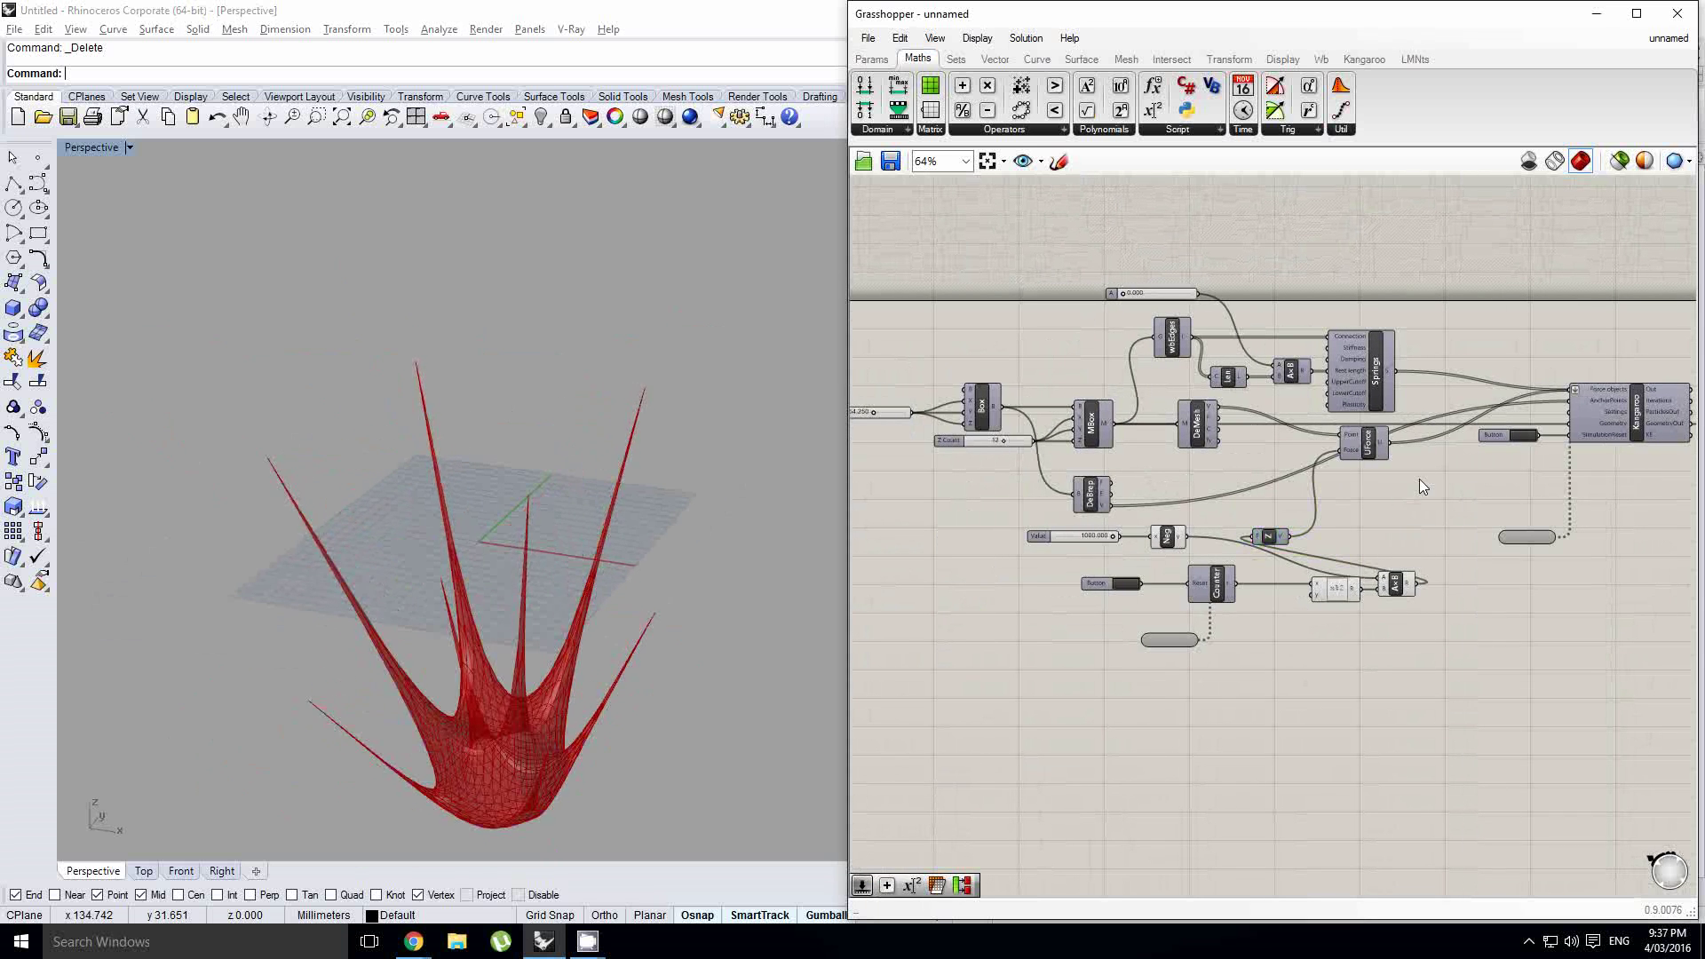
pyautogui.moveTo(1419, 478); pyautogui.dragTo(1369, 480, button='right')
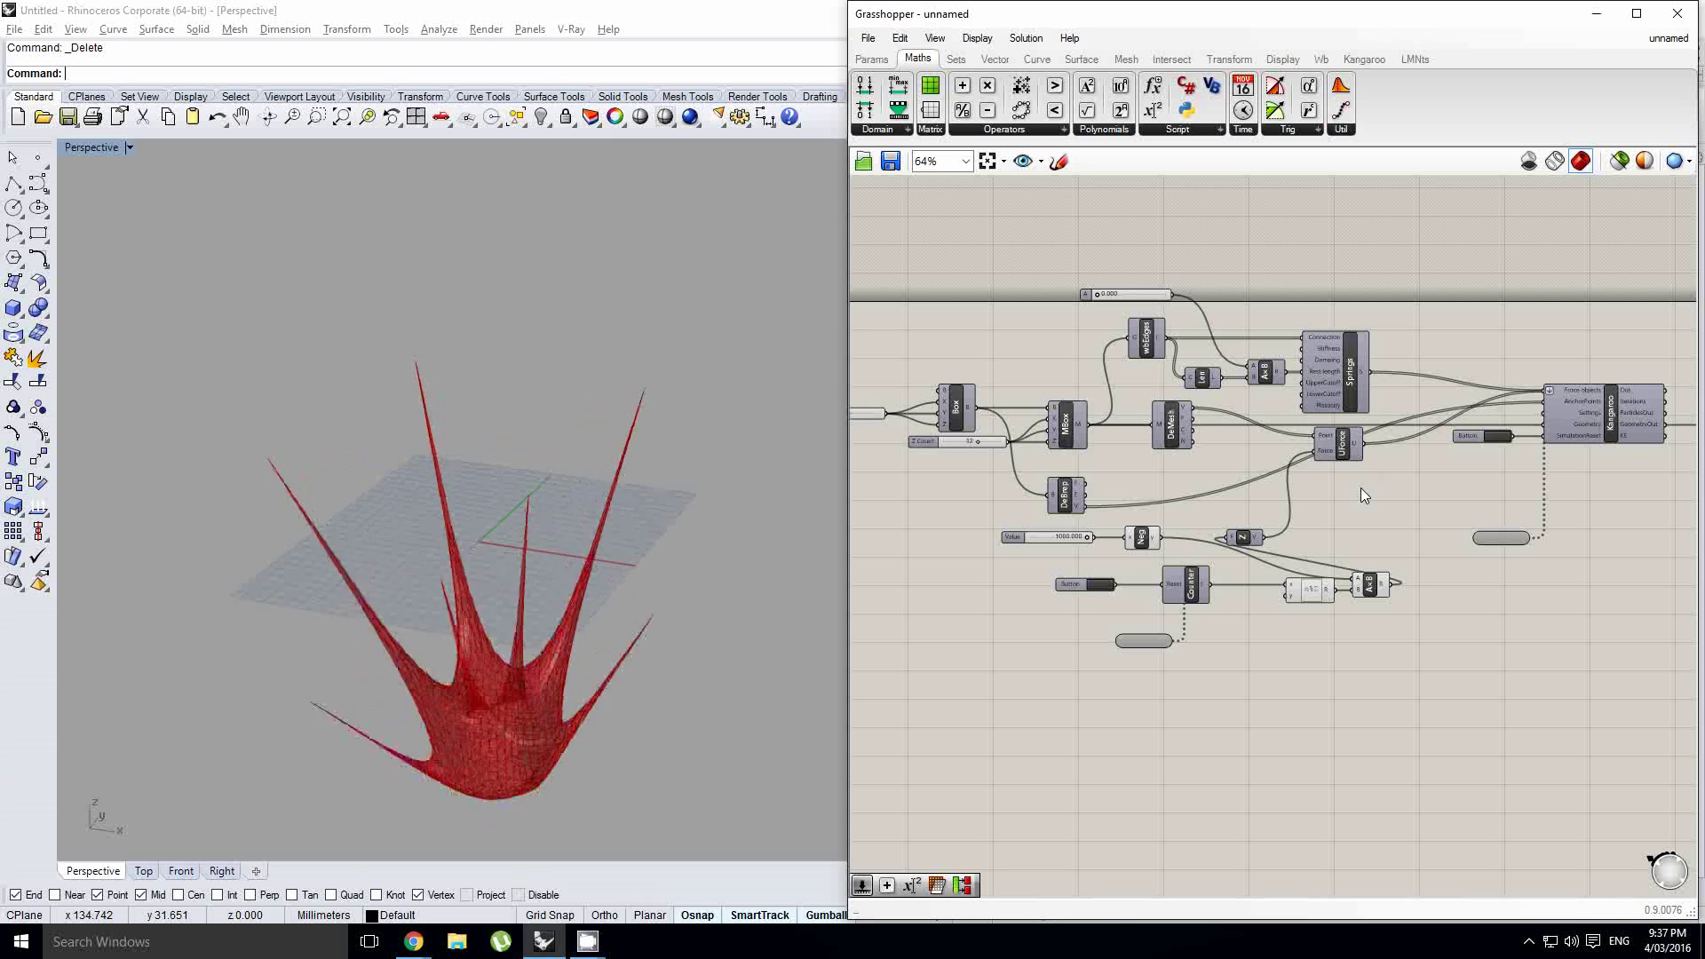
pyautogui.hotkey('alt', 'Tab')
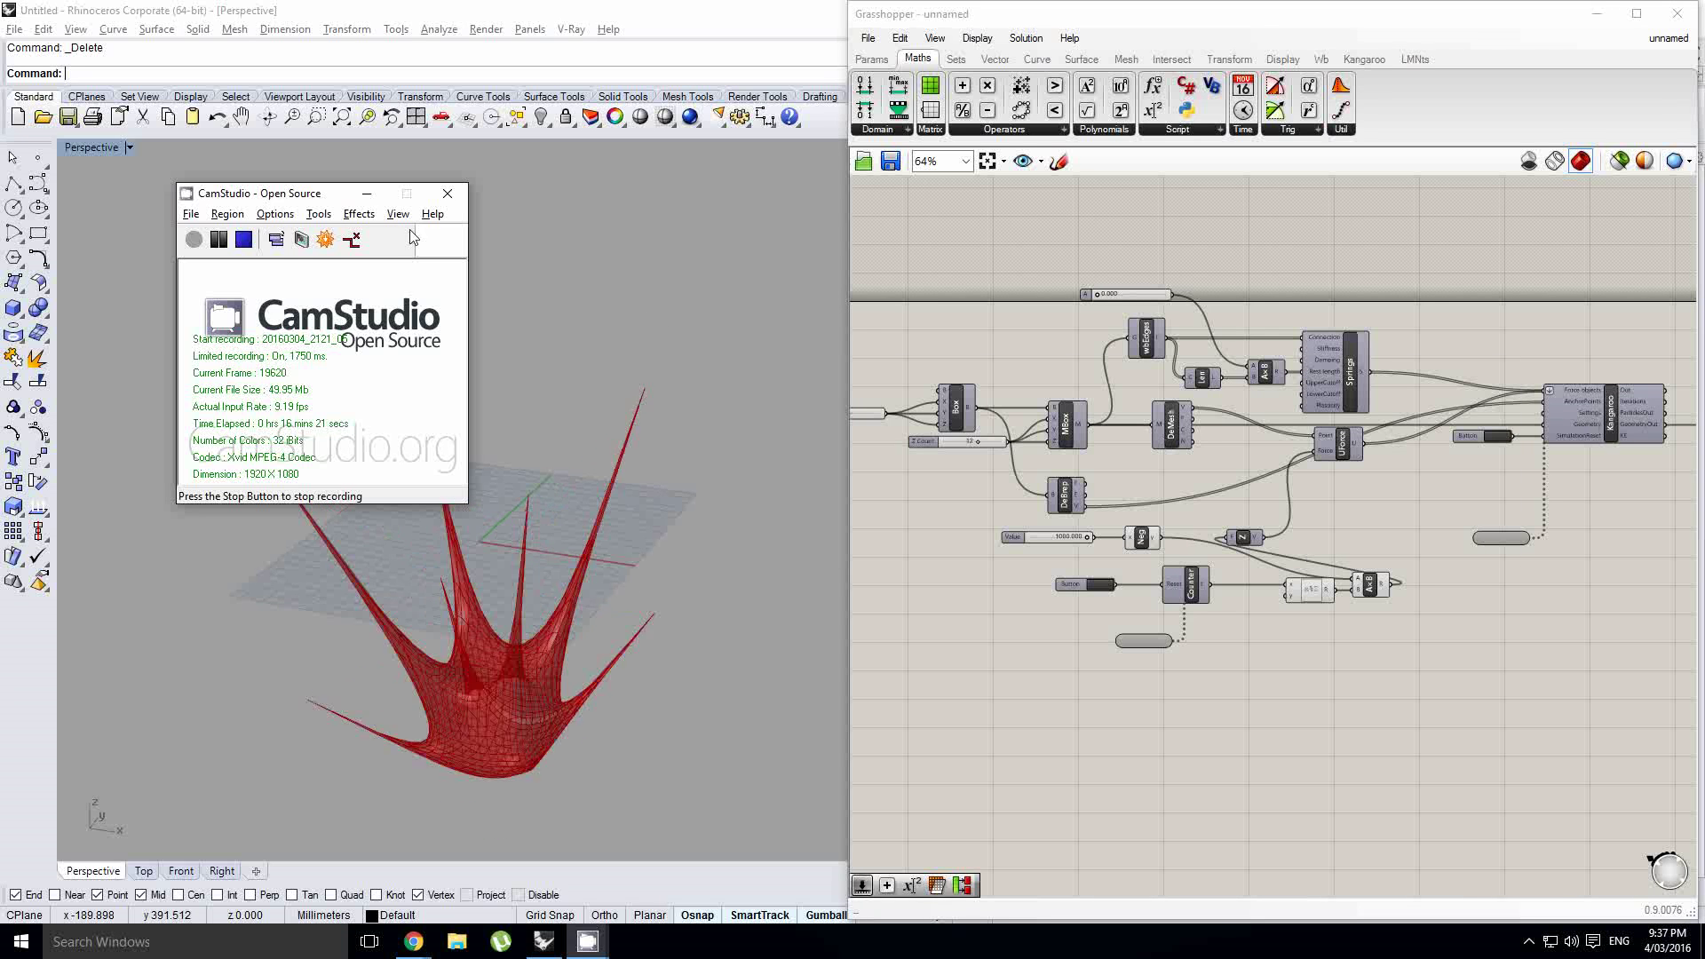